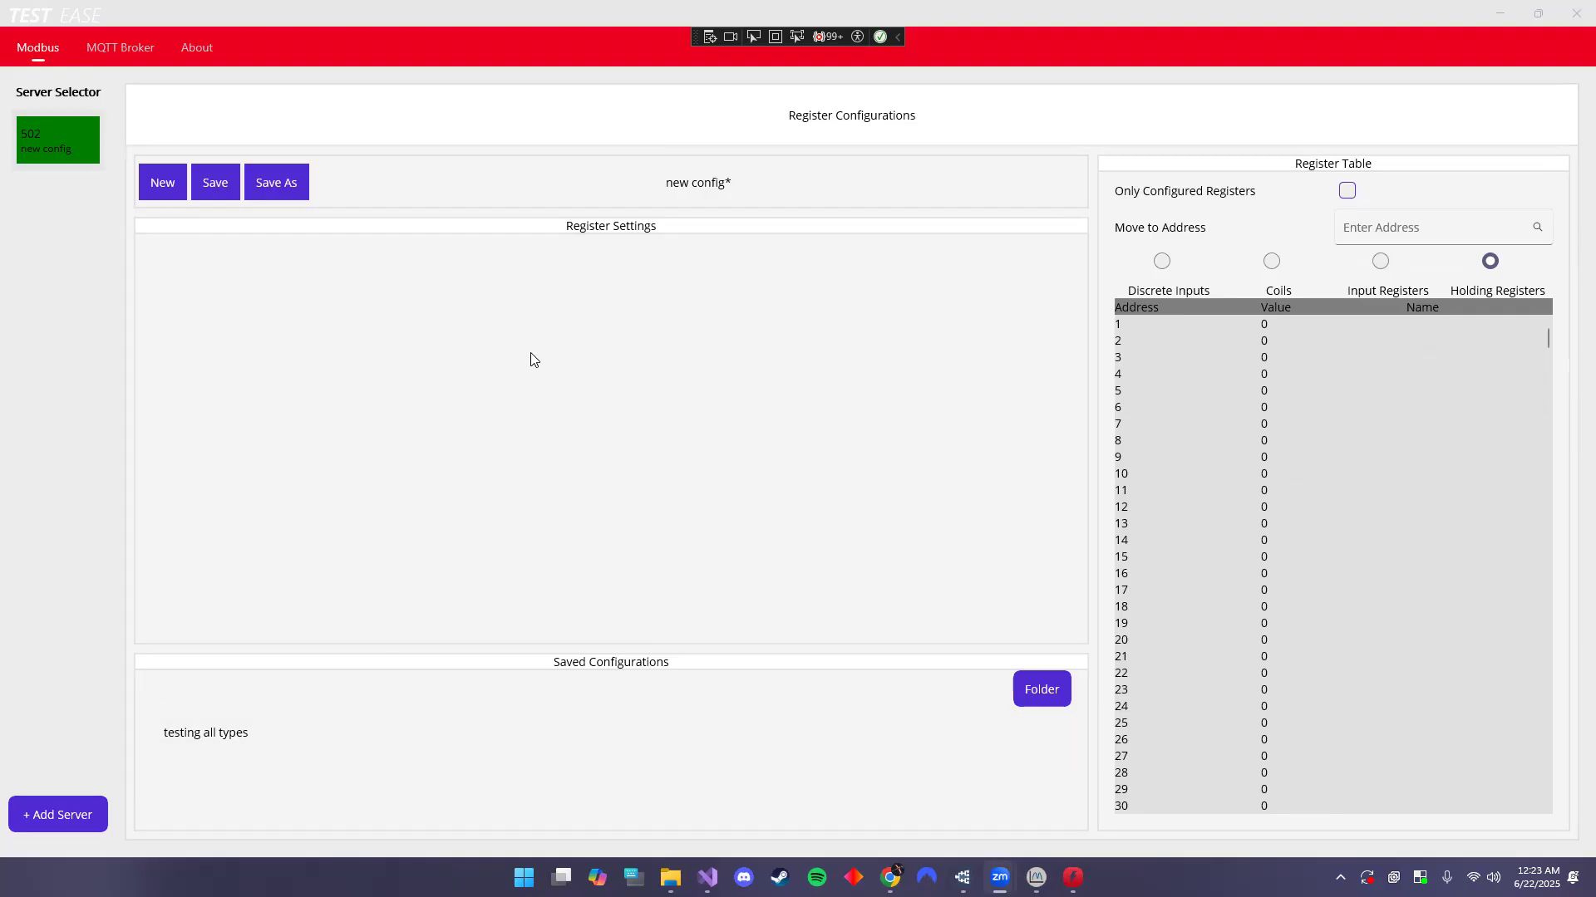
# - View discrete input 3's true/false value choices without changing its value
pyautogui.click(1163, 263)
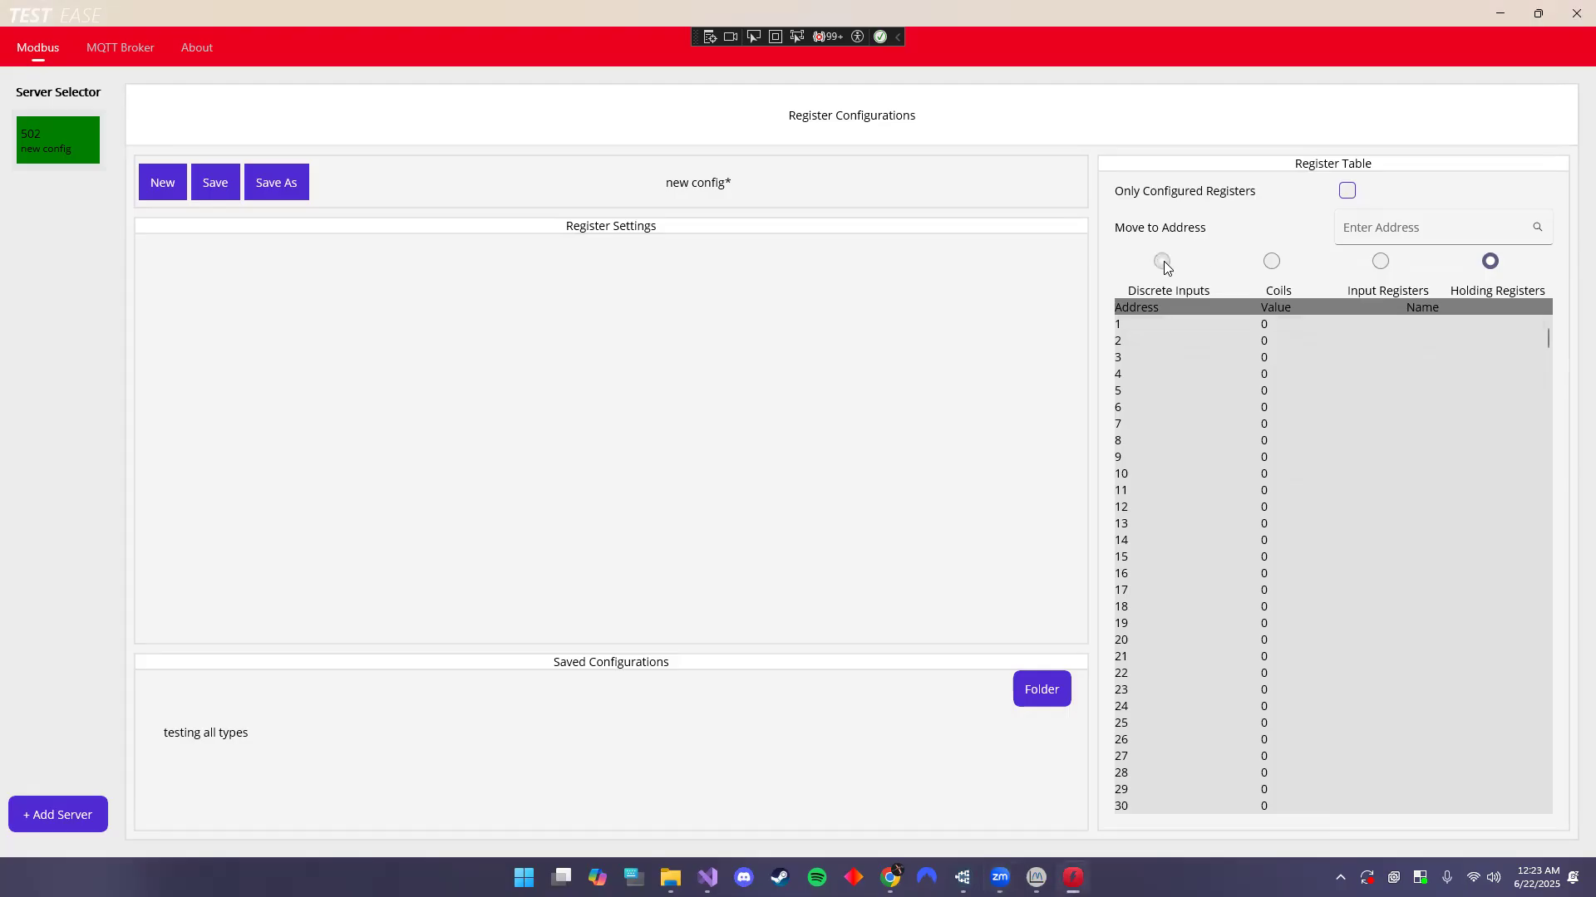
pyautogui.click(1209, 356)
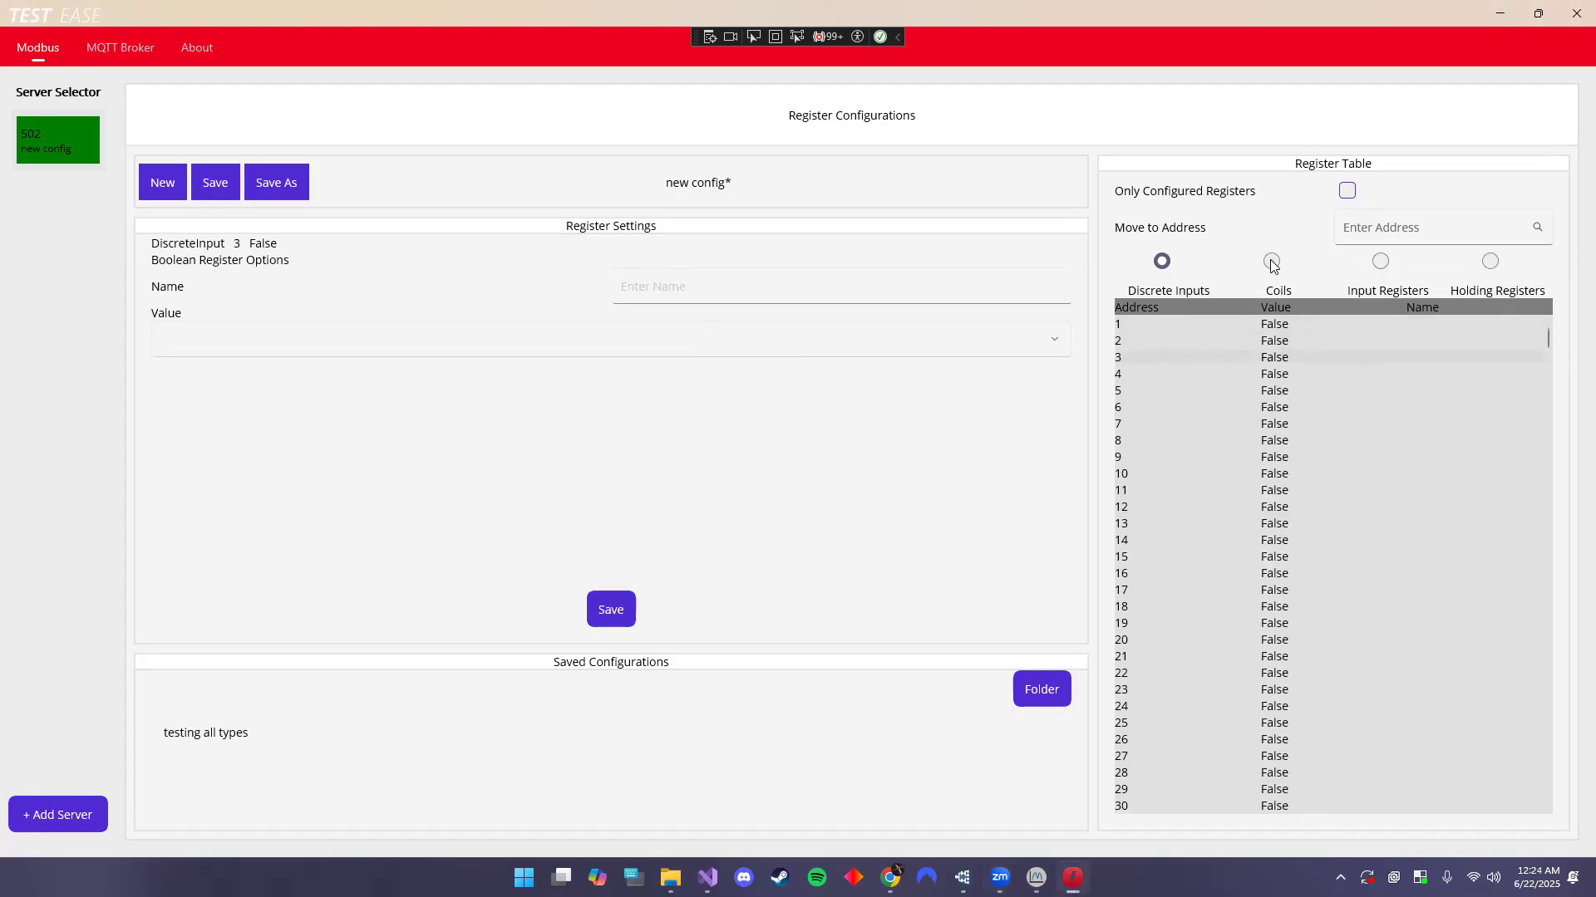
pyautogui.click(540, 339)
pyautogui.click(521, 421)
# - Go through Coils and Input Registers to Holding Registers, opening holding register 1's settings
pyautogui.click(1271, 262)
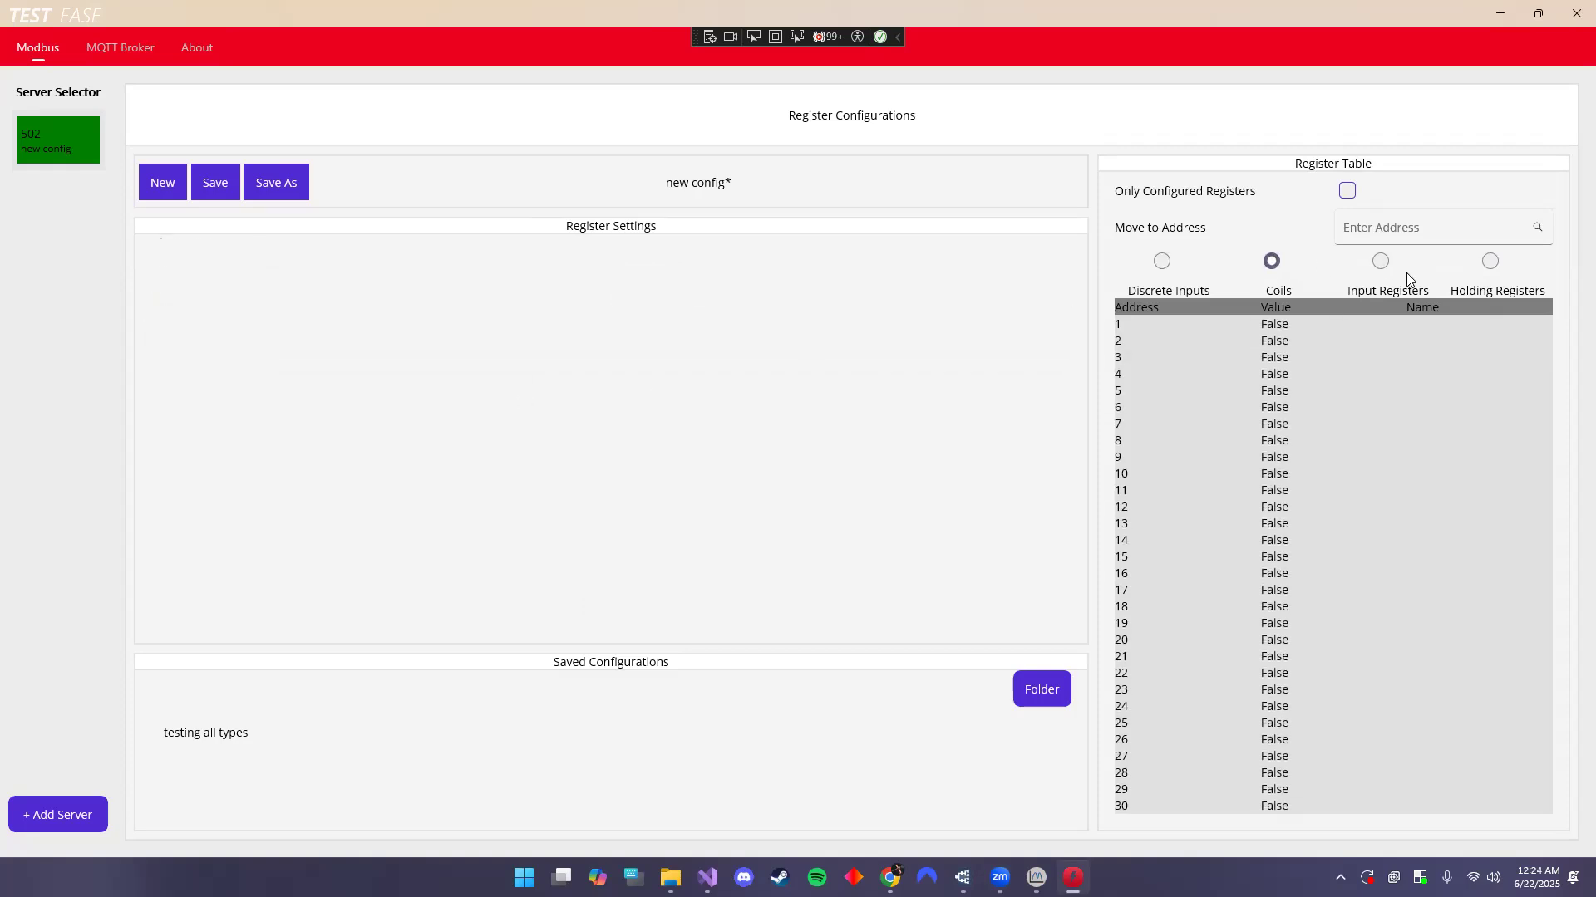
pyautogui.click(1381, 264)
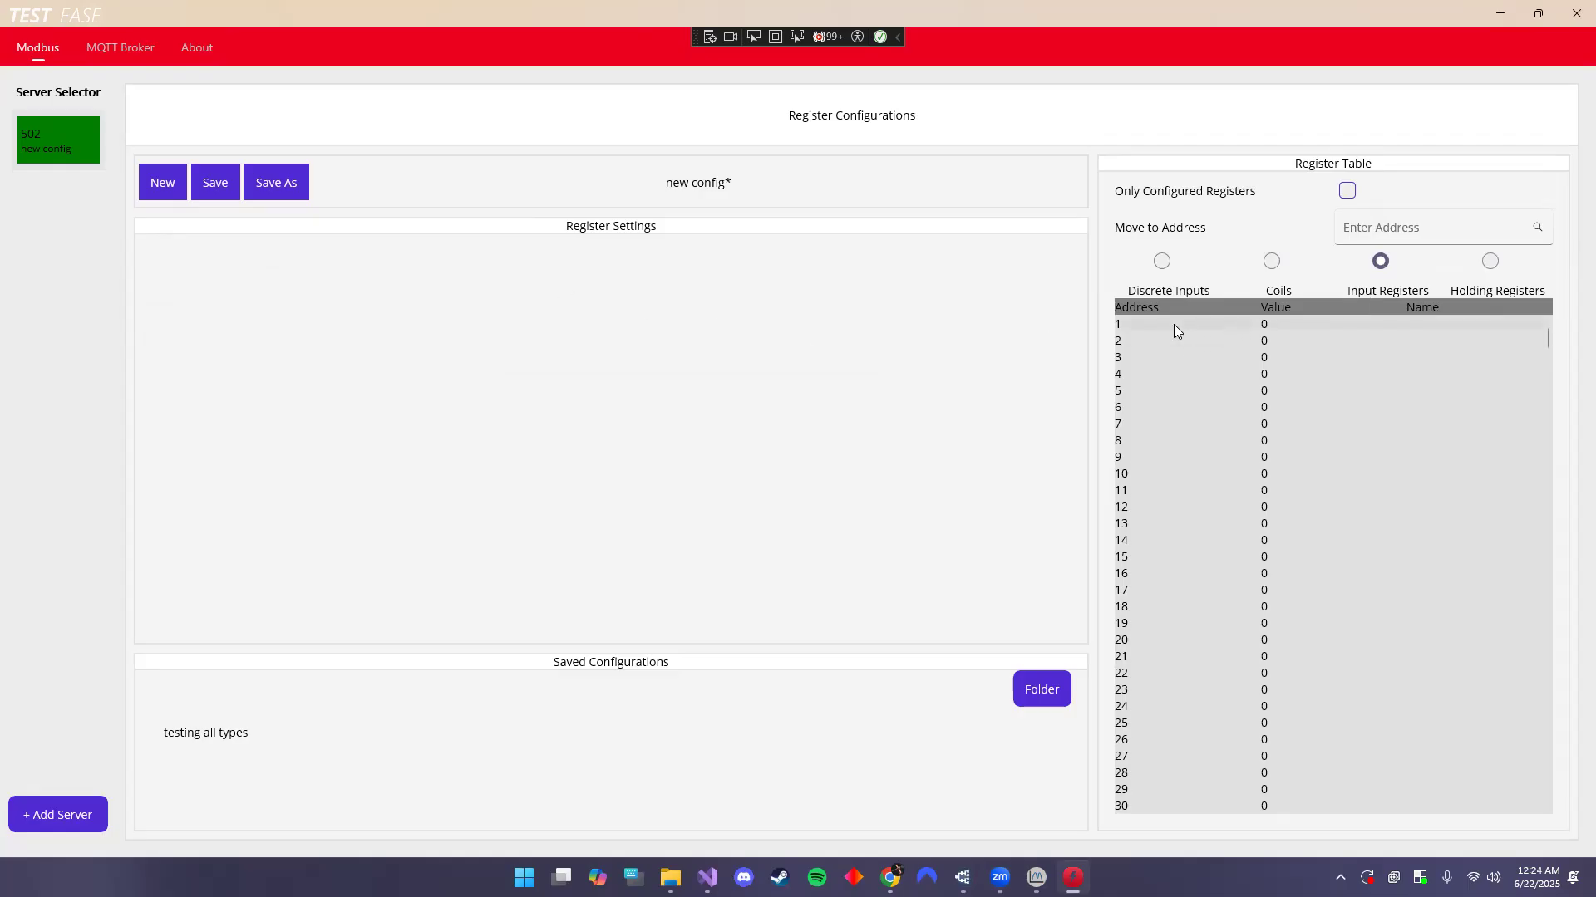
pyautogui.click(1489, 263)
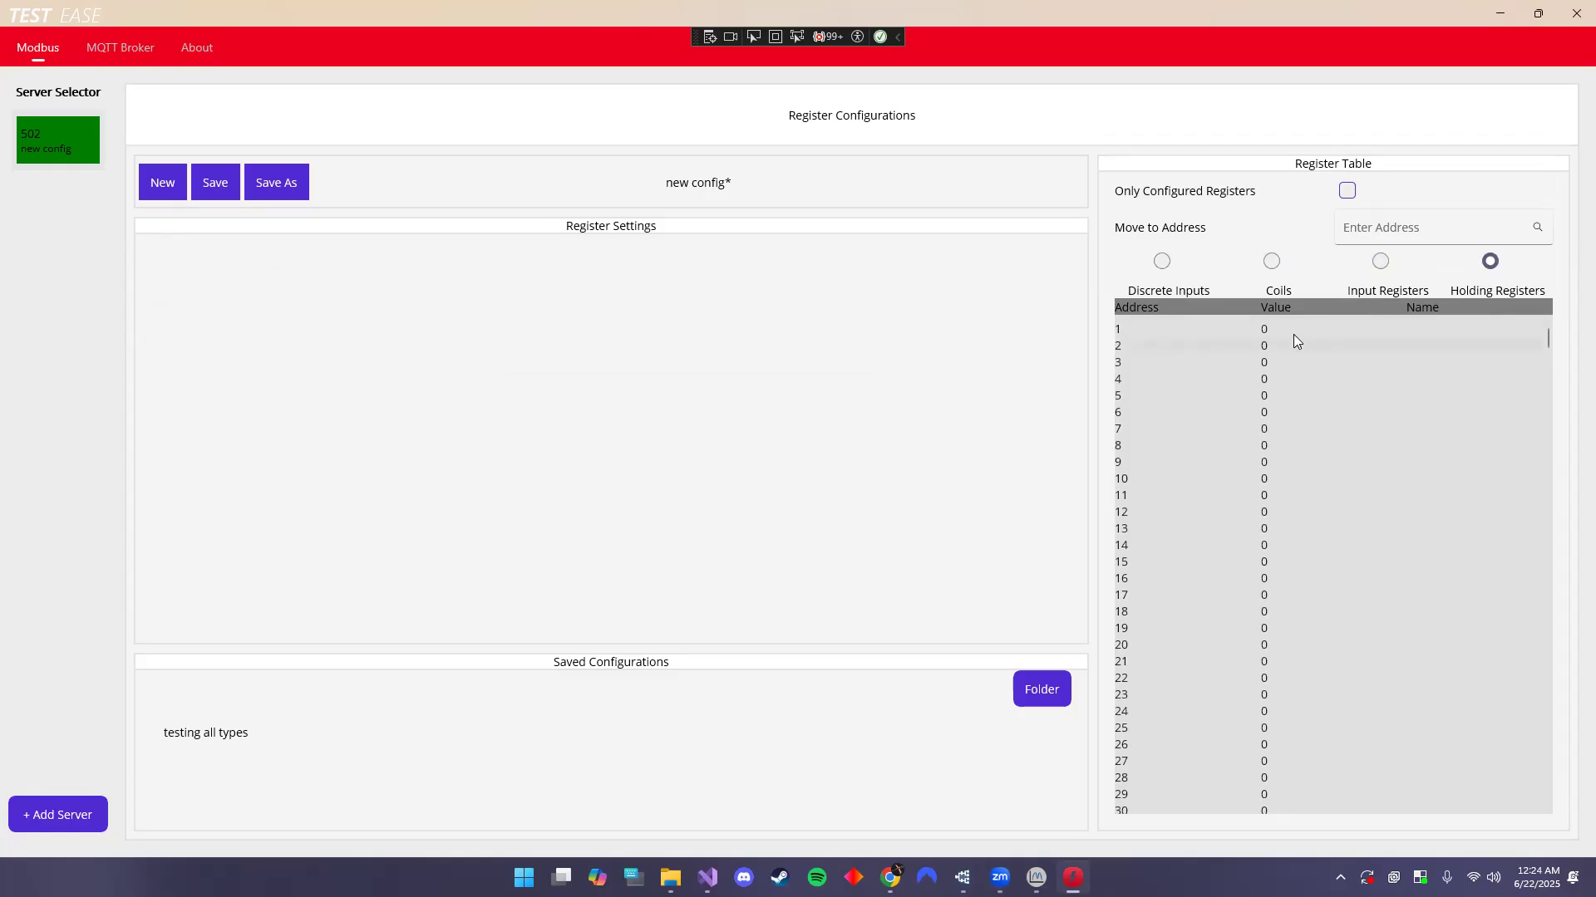
pyautogui.click(1205, 325)
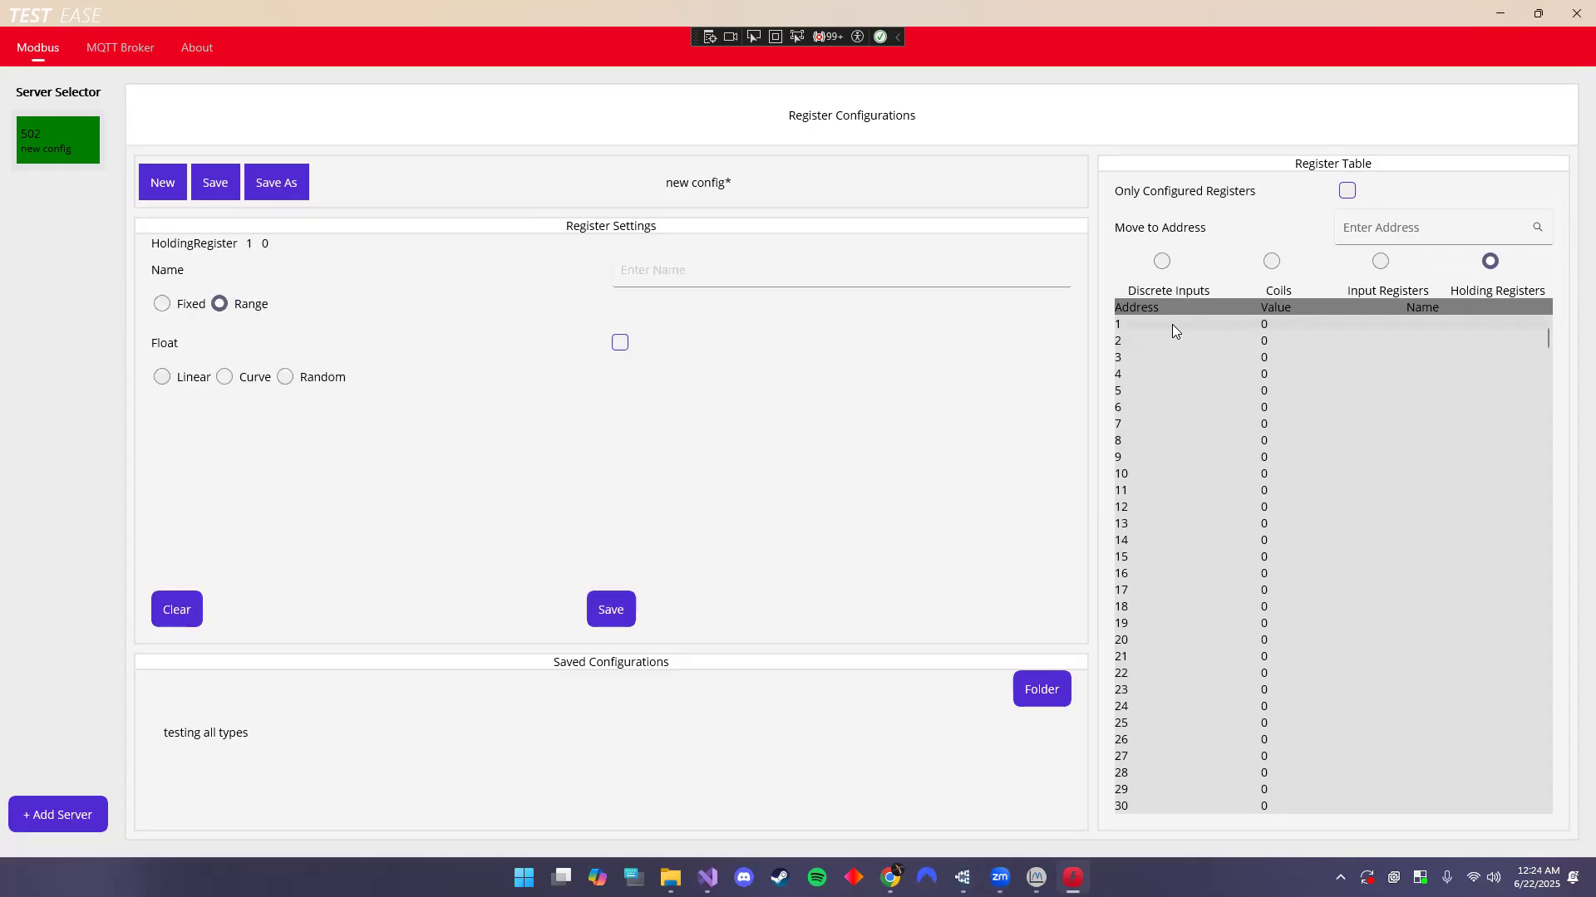
# - Save holding register 1 as a Fixed value of 5 named 'fixed'
pyautogui.click(161, 305)
pyautogui.click(751, 394)
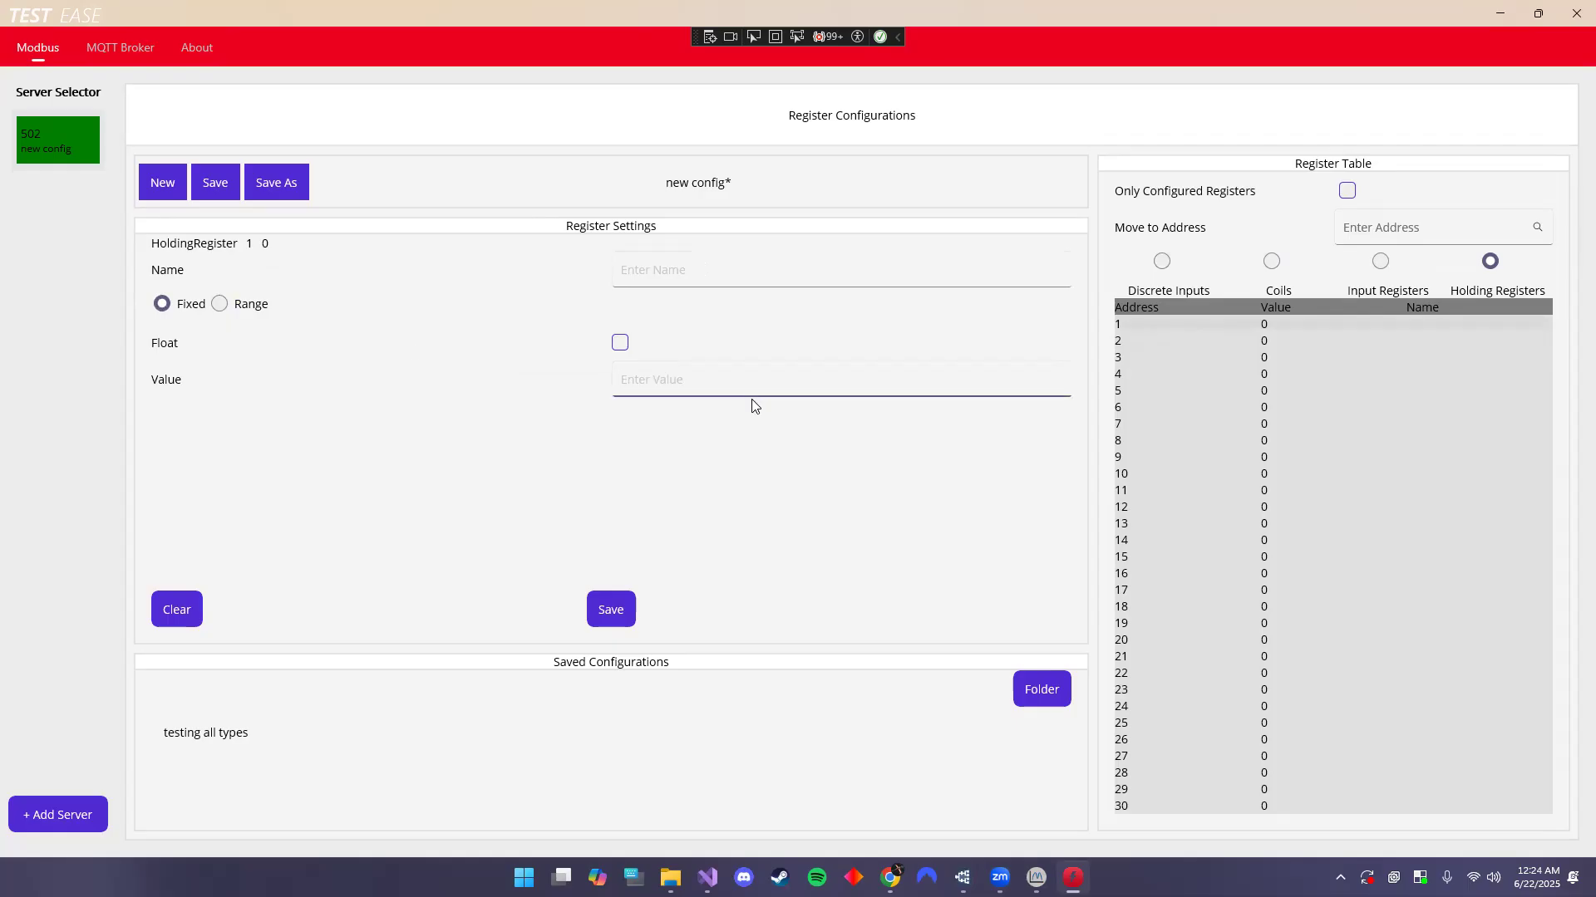
pyautogui.write('5')
pyautogui.click(660, 280)
pyautogui.write('fixed')
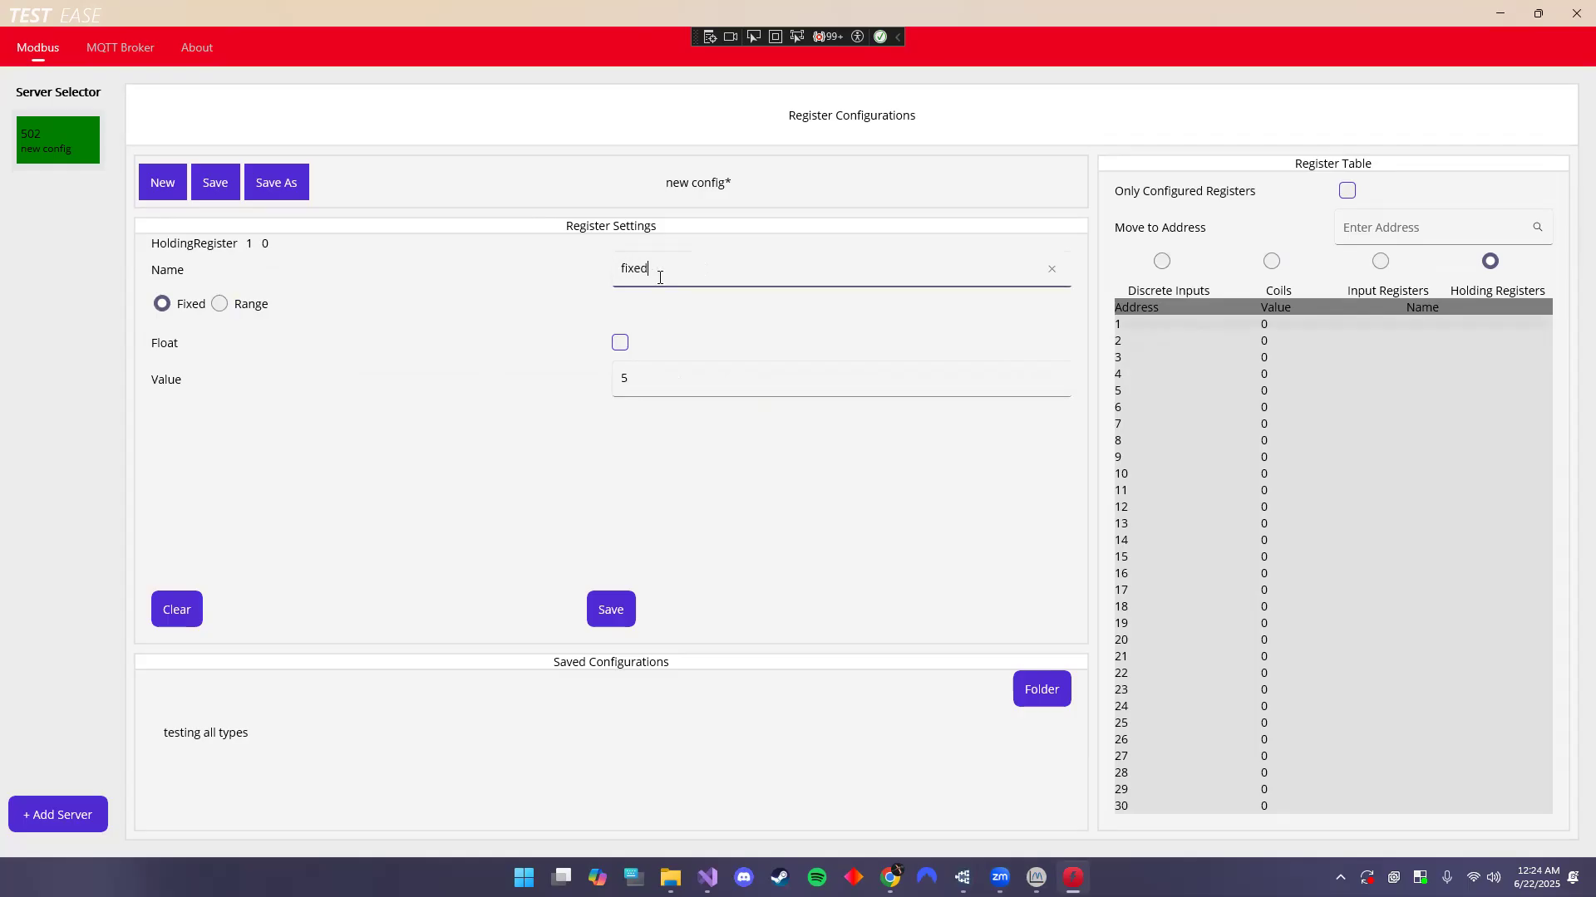
pyautogui.click(615, 613)
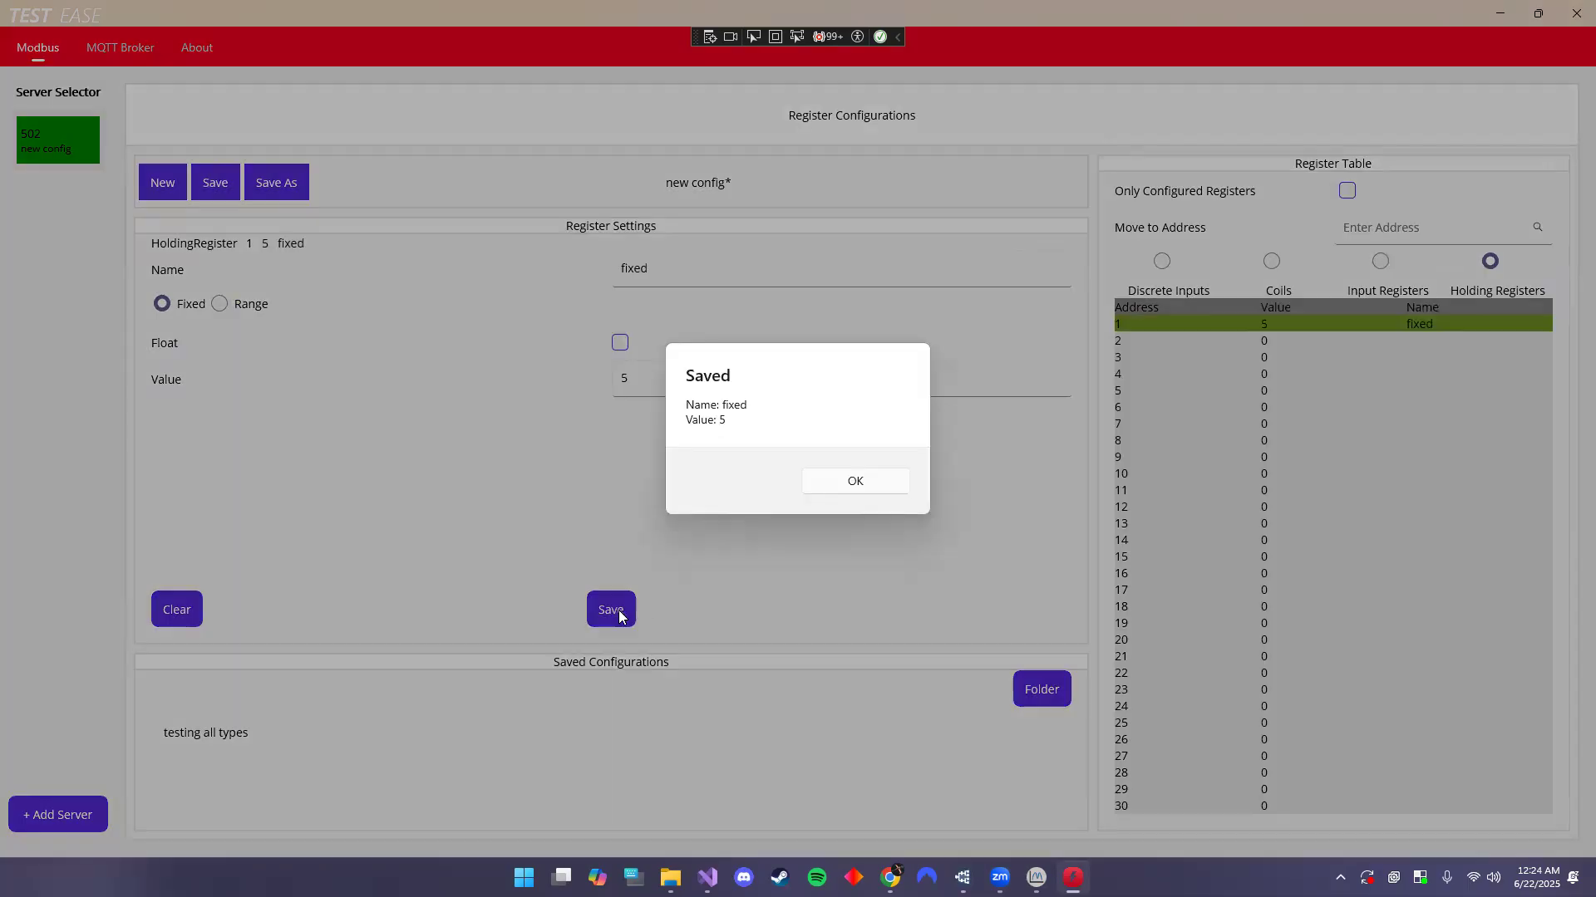
pyautogui.click(869, 486)
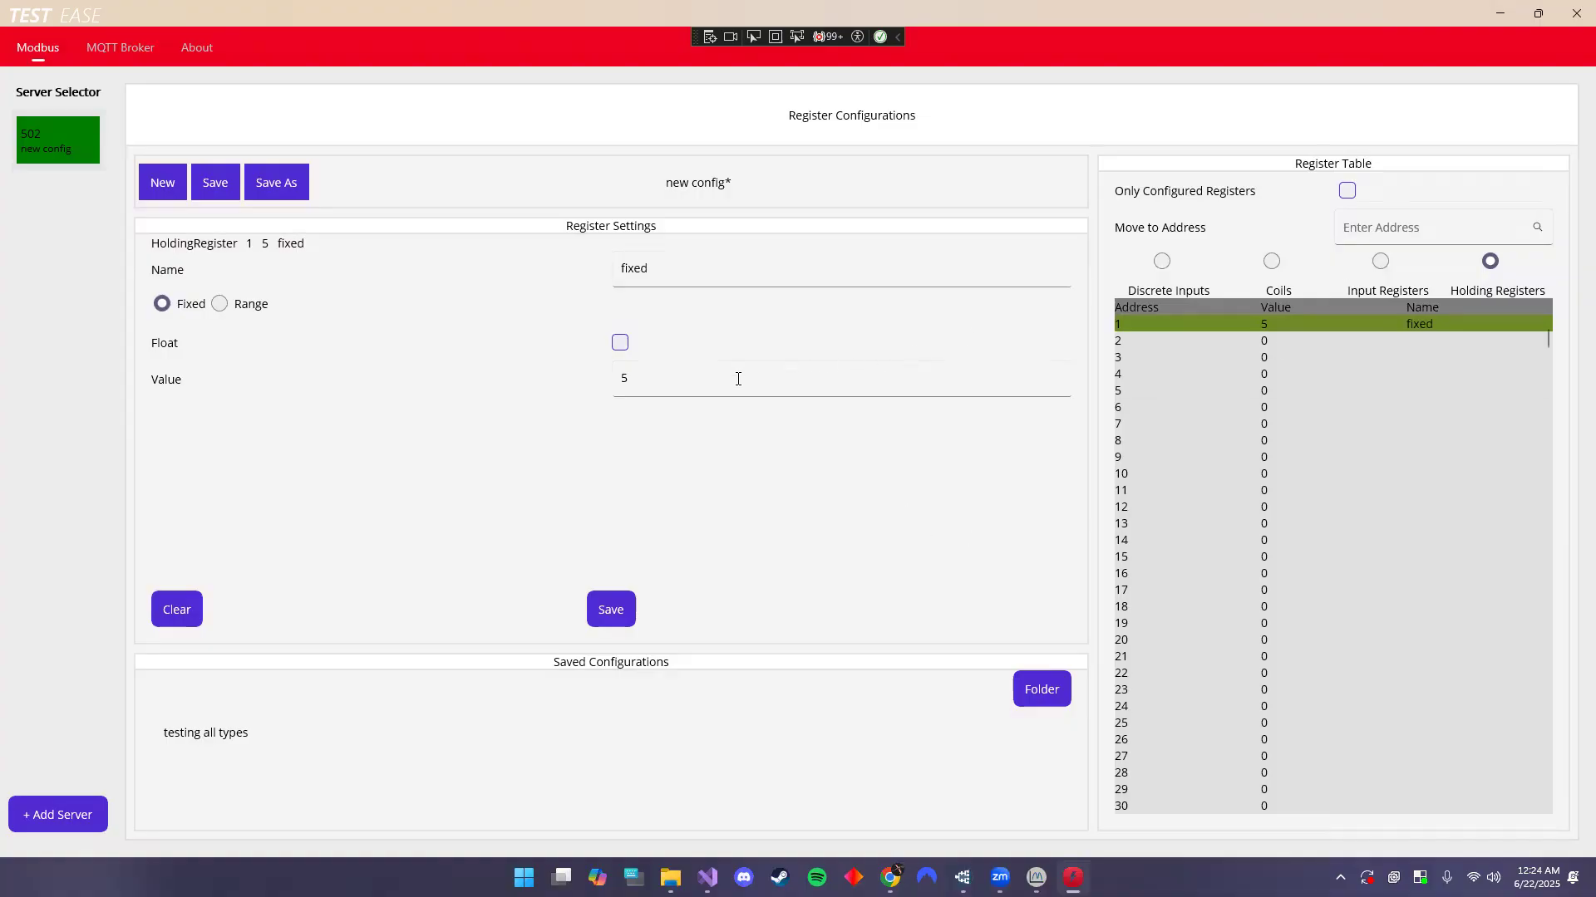
pyautogui.click(1252, 341)
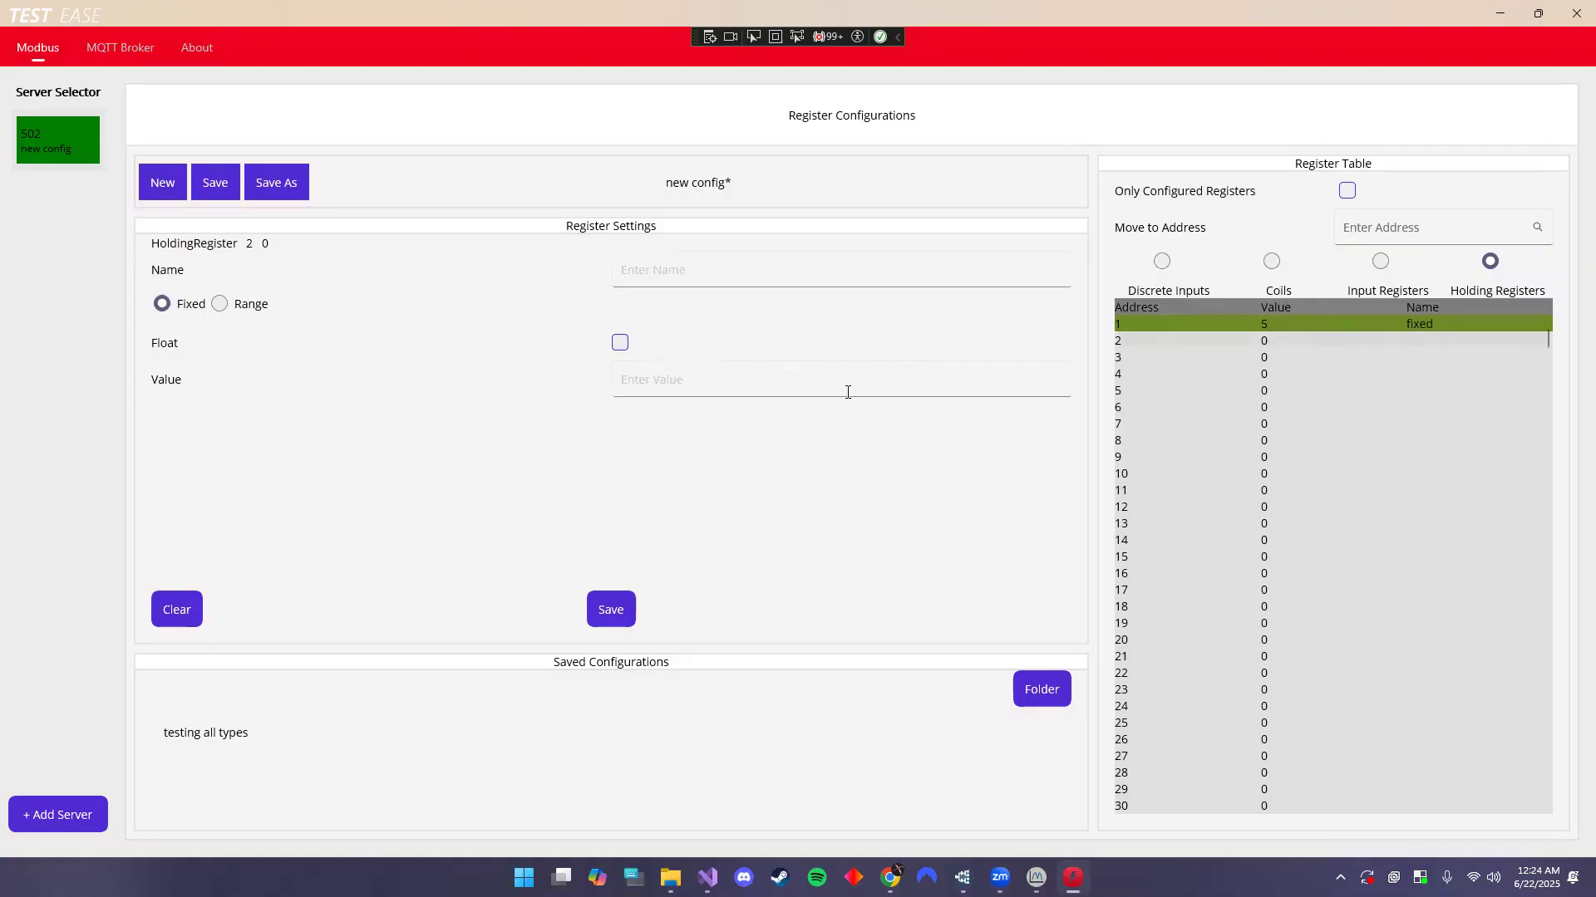
# - Save holding register 2 as a Float named 'fixed float' with value 5.2
pyautogui.click(687, 276)
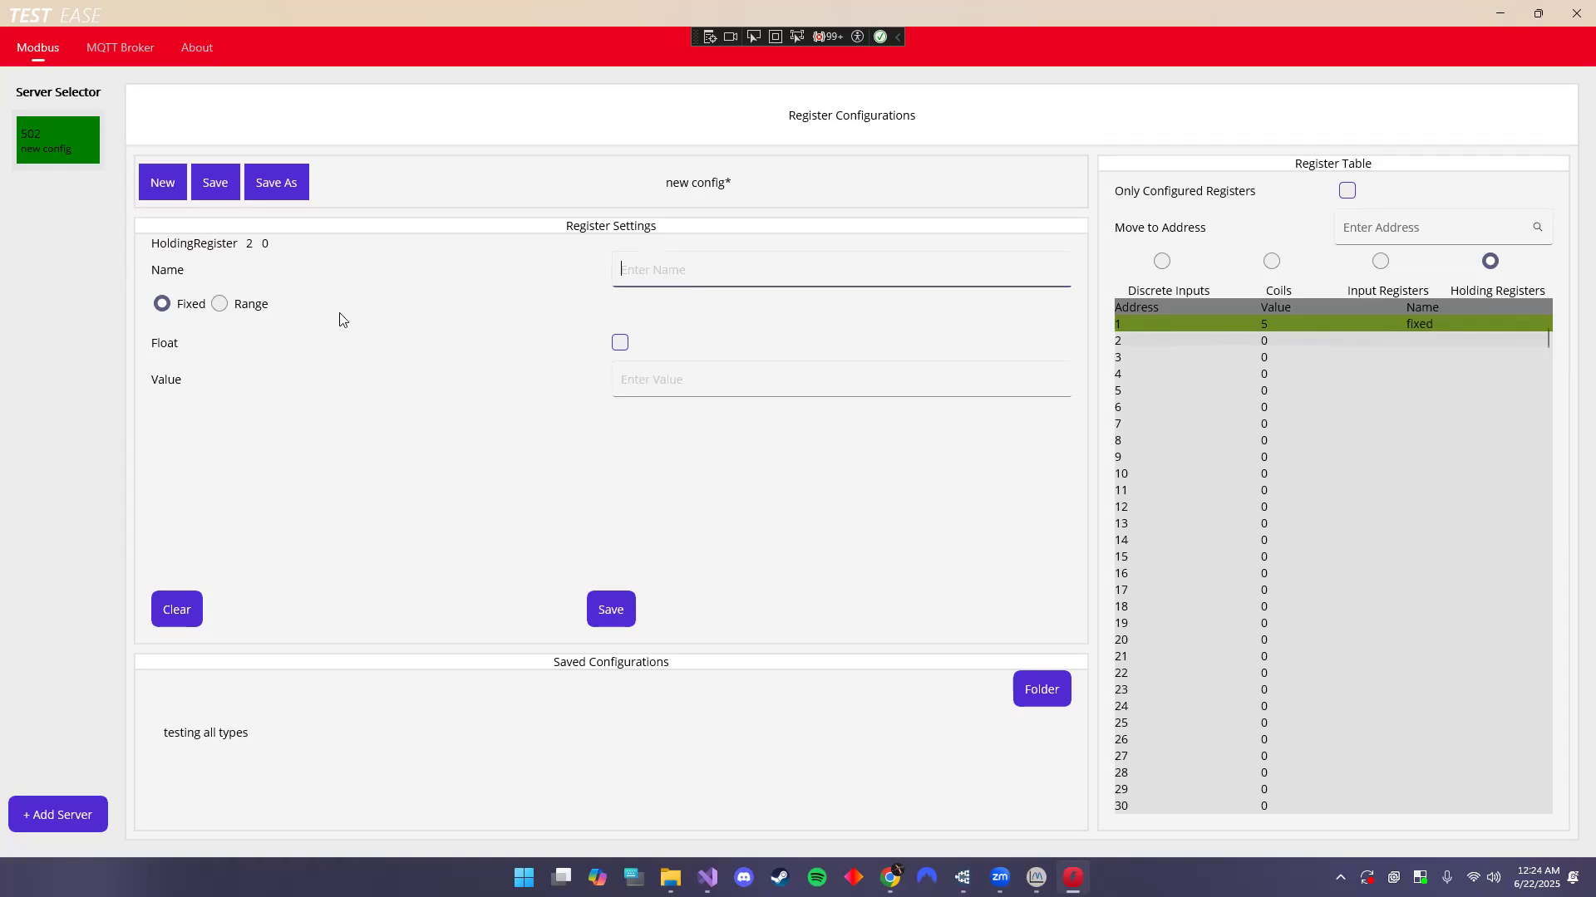
pyautogui.click(620, 342)
pyautogui.click(656, 277)
pyautogui.write('fixed fl')
pyautogui.write('aot')
pyautogui.press('BackSpace')
pyautogui.press('BackSpace')
pyautogui.write('oa')
pyautogui.click(693, 373)
pyautogui.write('5.2')
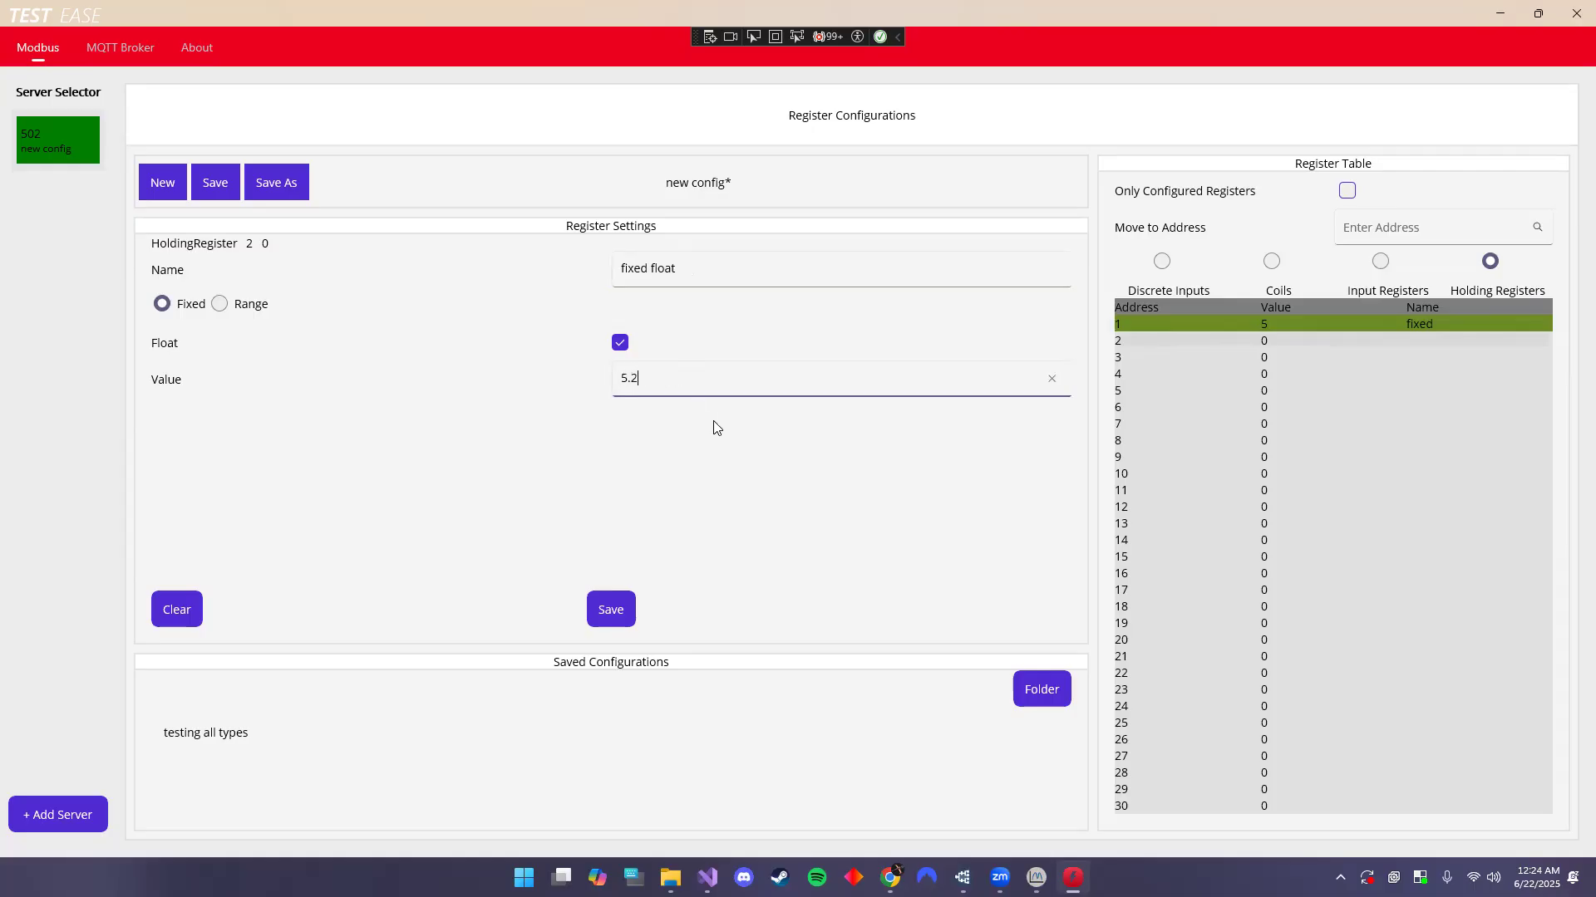
pyautogui.click(616, 616)
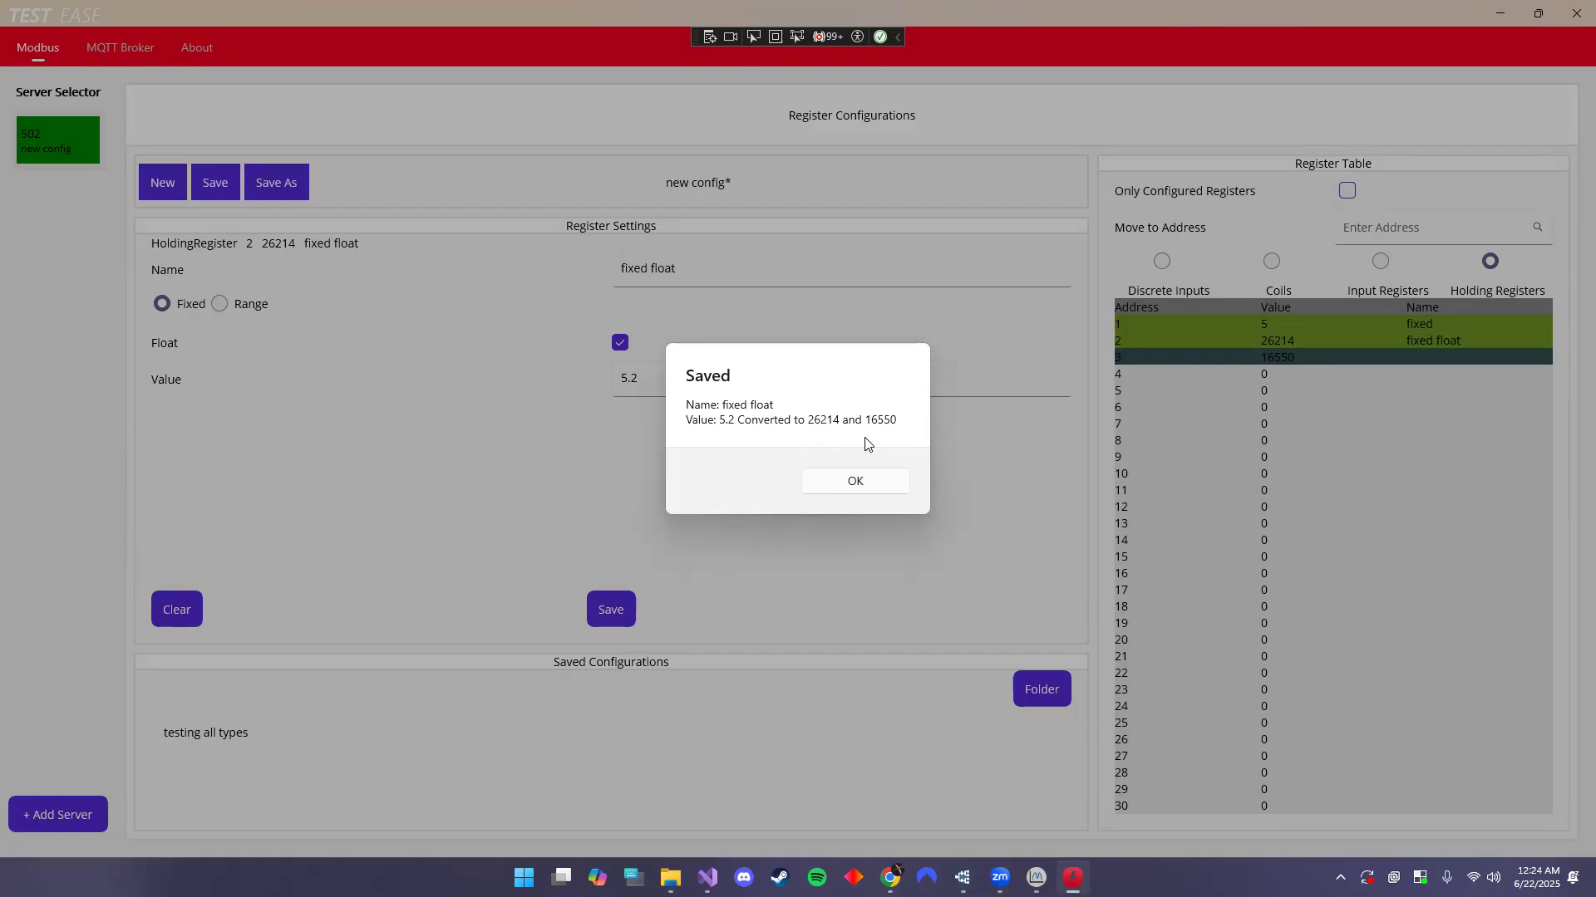
pyautogui.click(854, 480)
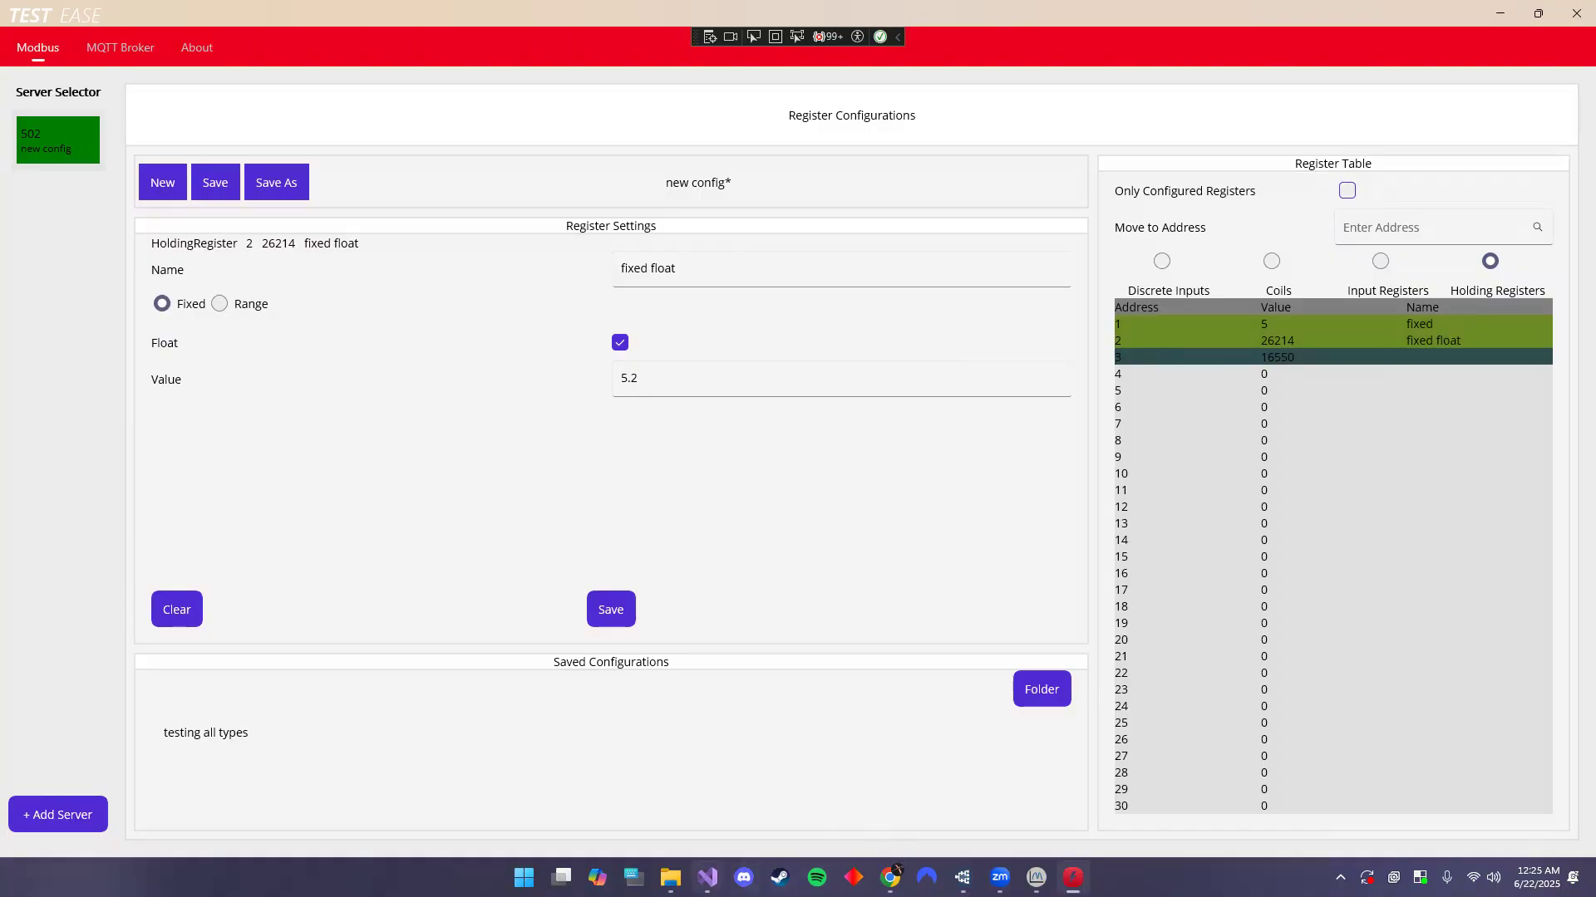
pyautogui.click(708, 878)
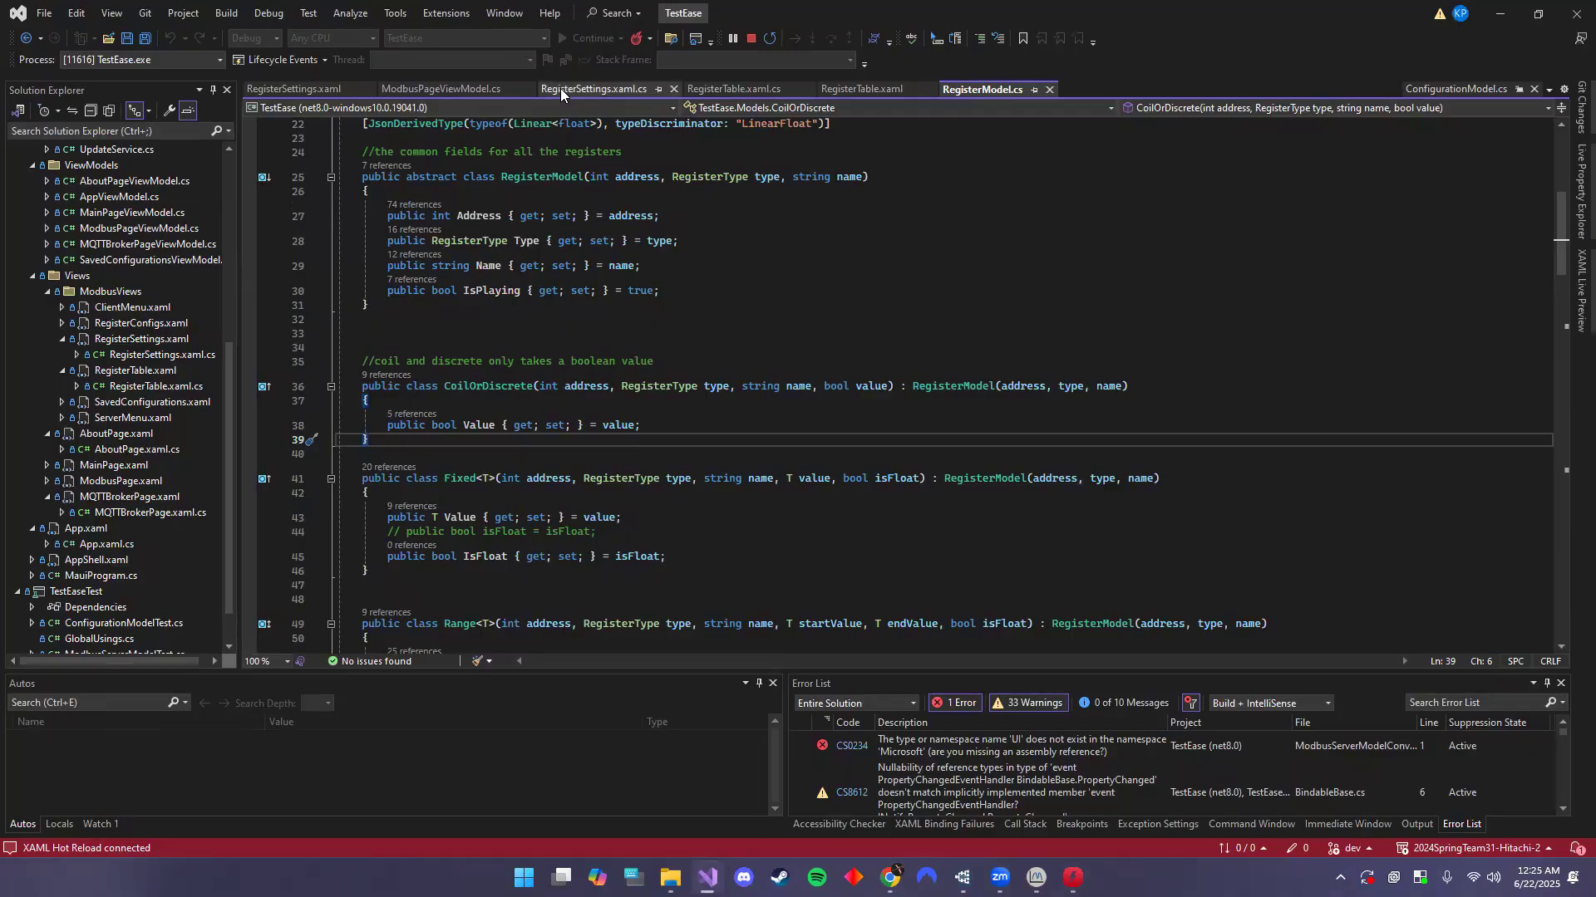
# - Look through the RegisterTable.xaml, ModbusPageViewModel.cs and RegisterSettings.xaml editor tabs
pyautogui.click(861, 88)
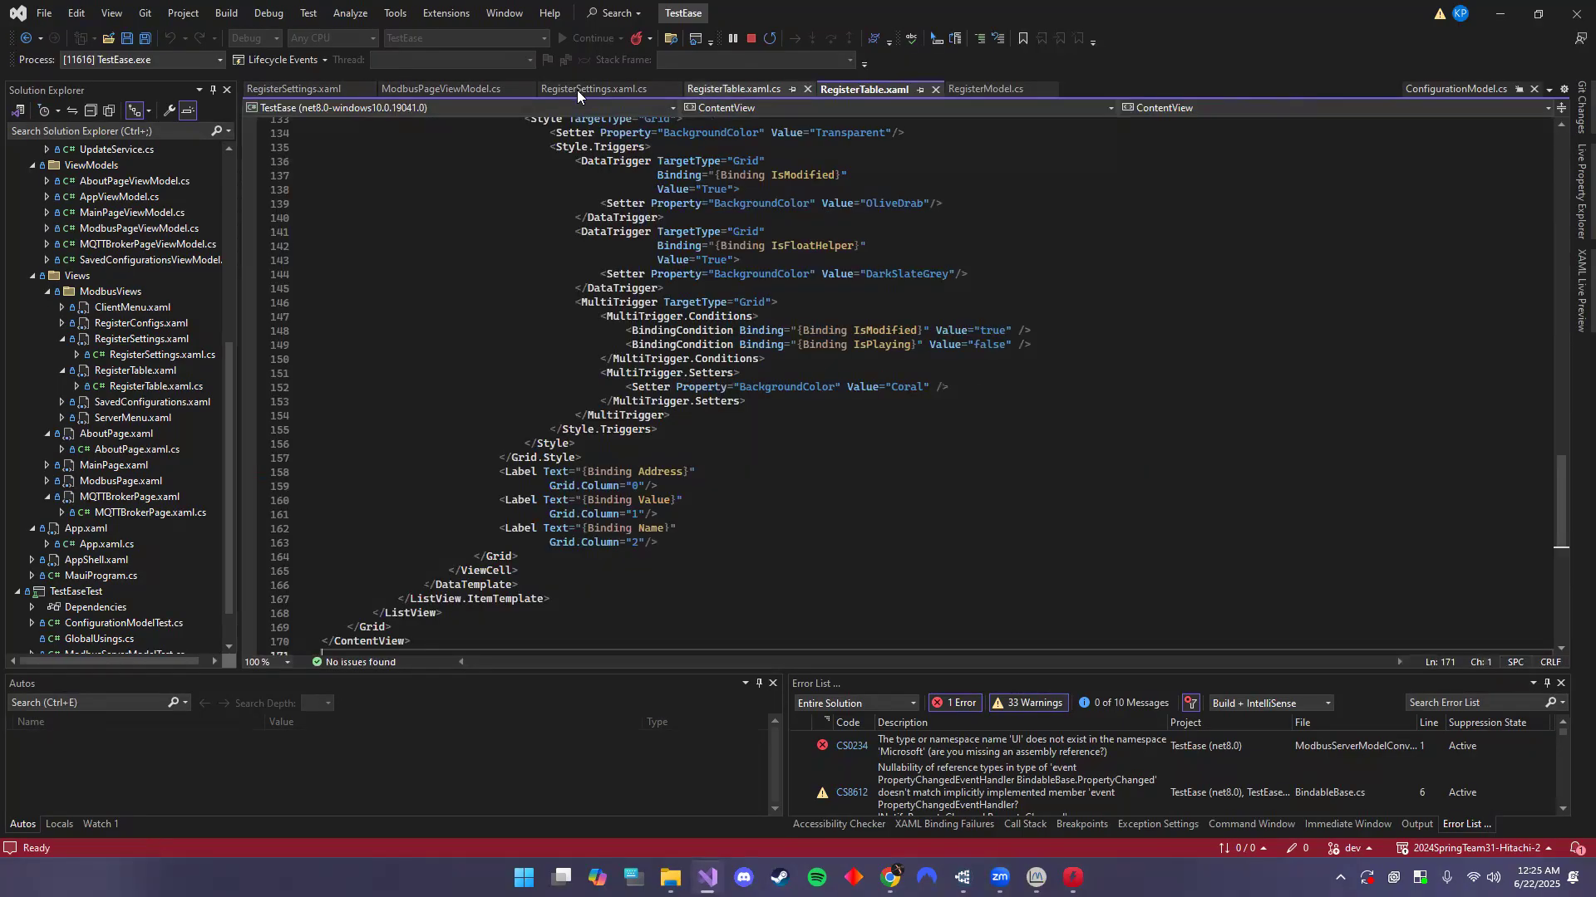
pyautogui.click(421, 93)
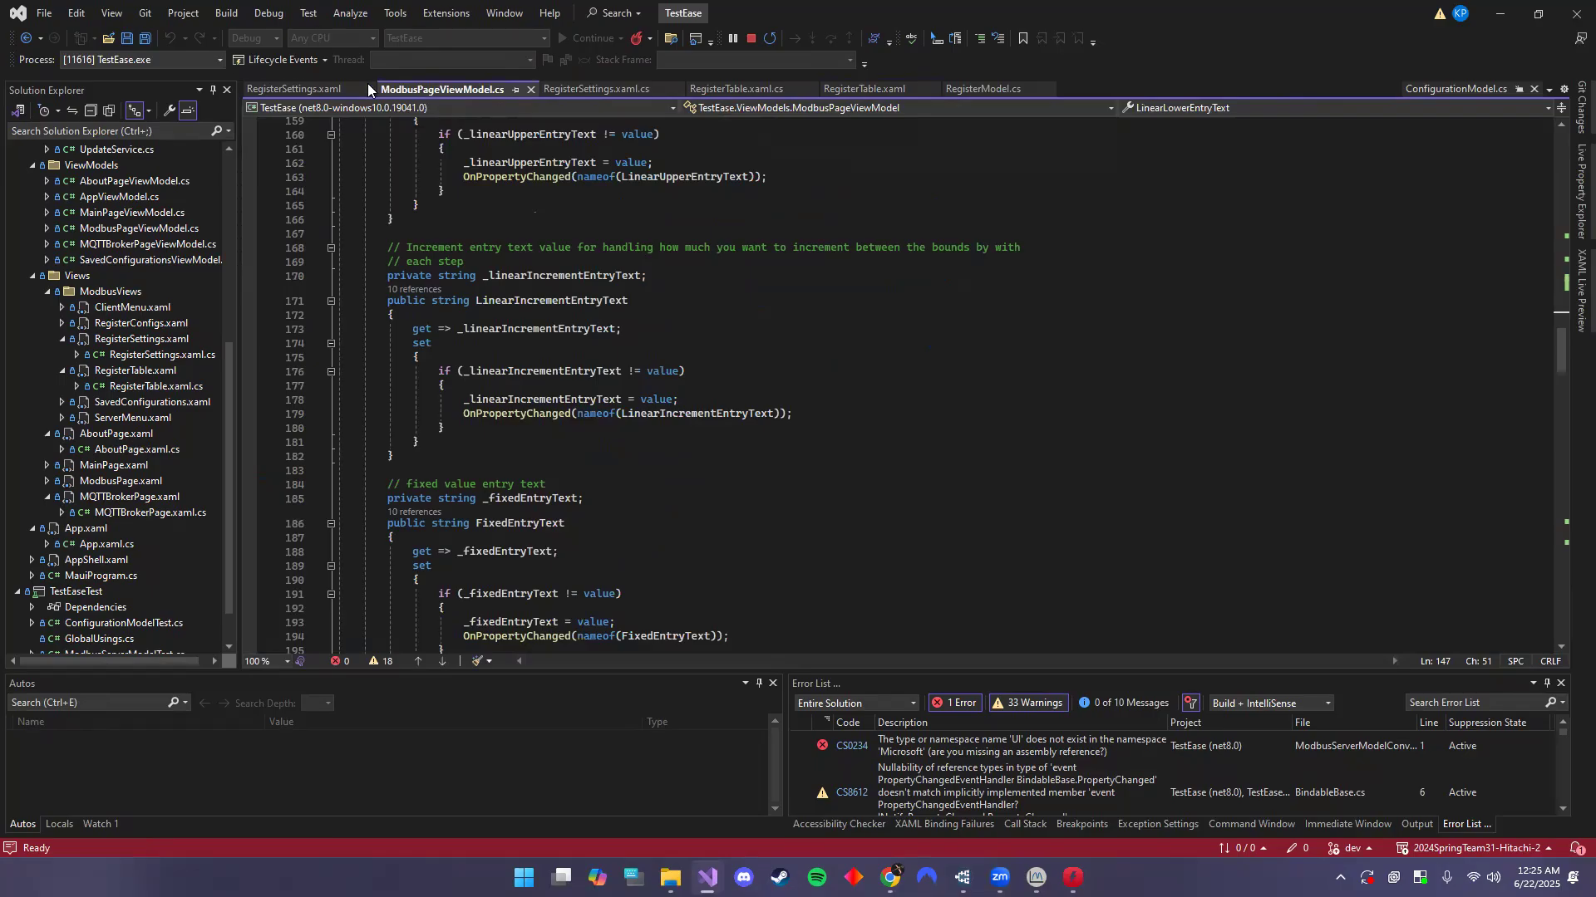
pyautogui.click(312, 88)
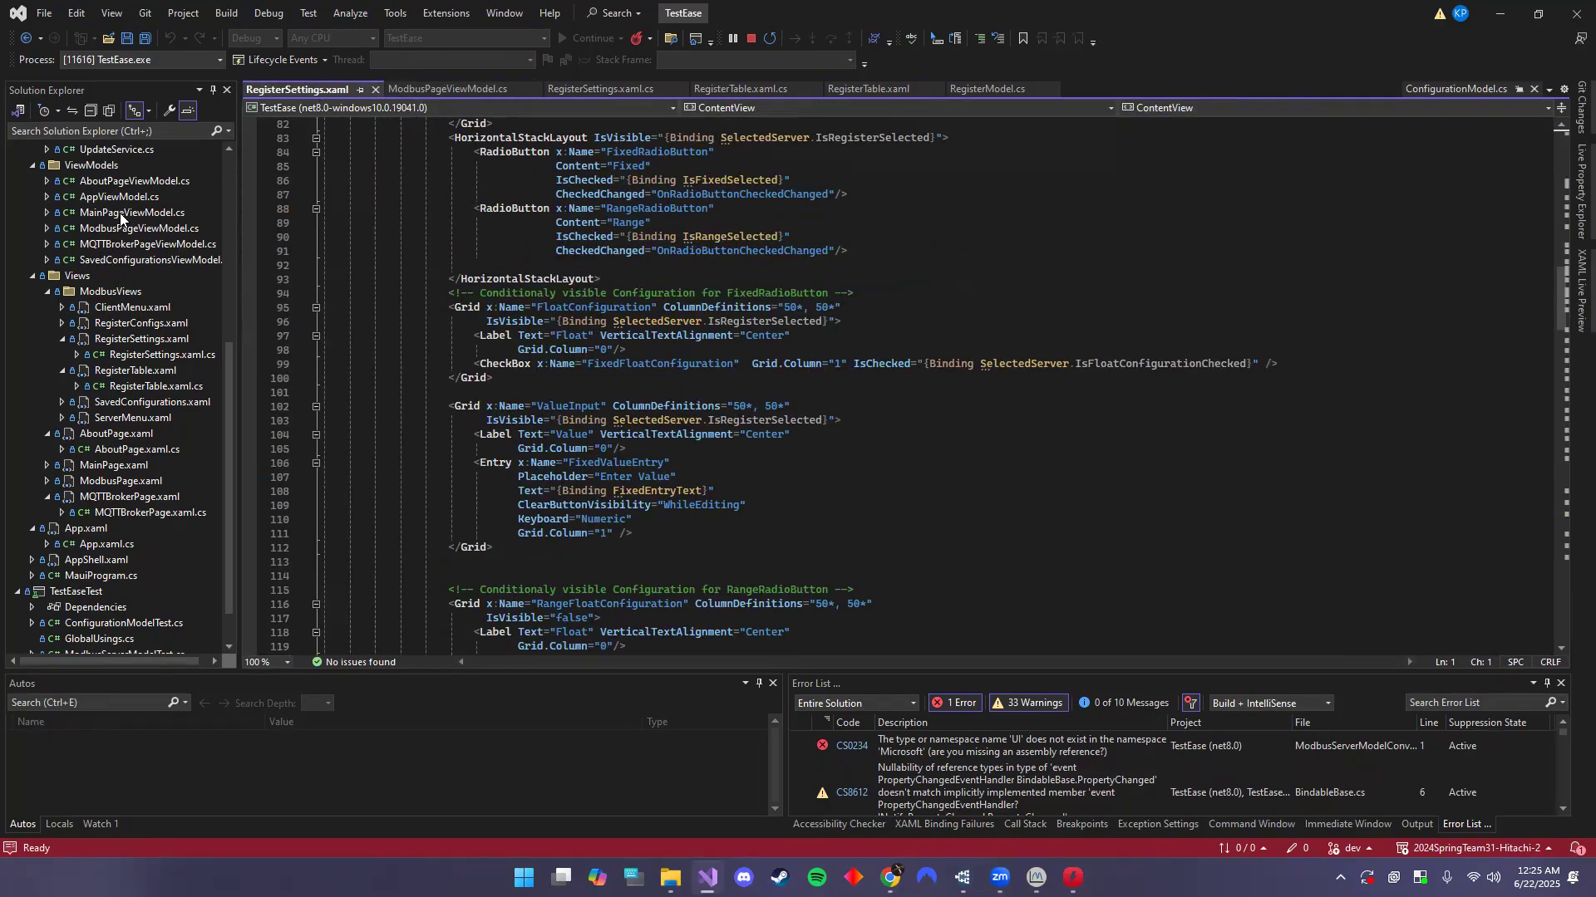
pyautogui.scroll(7, 123, 262)
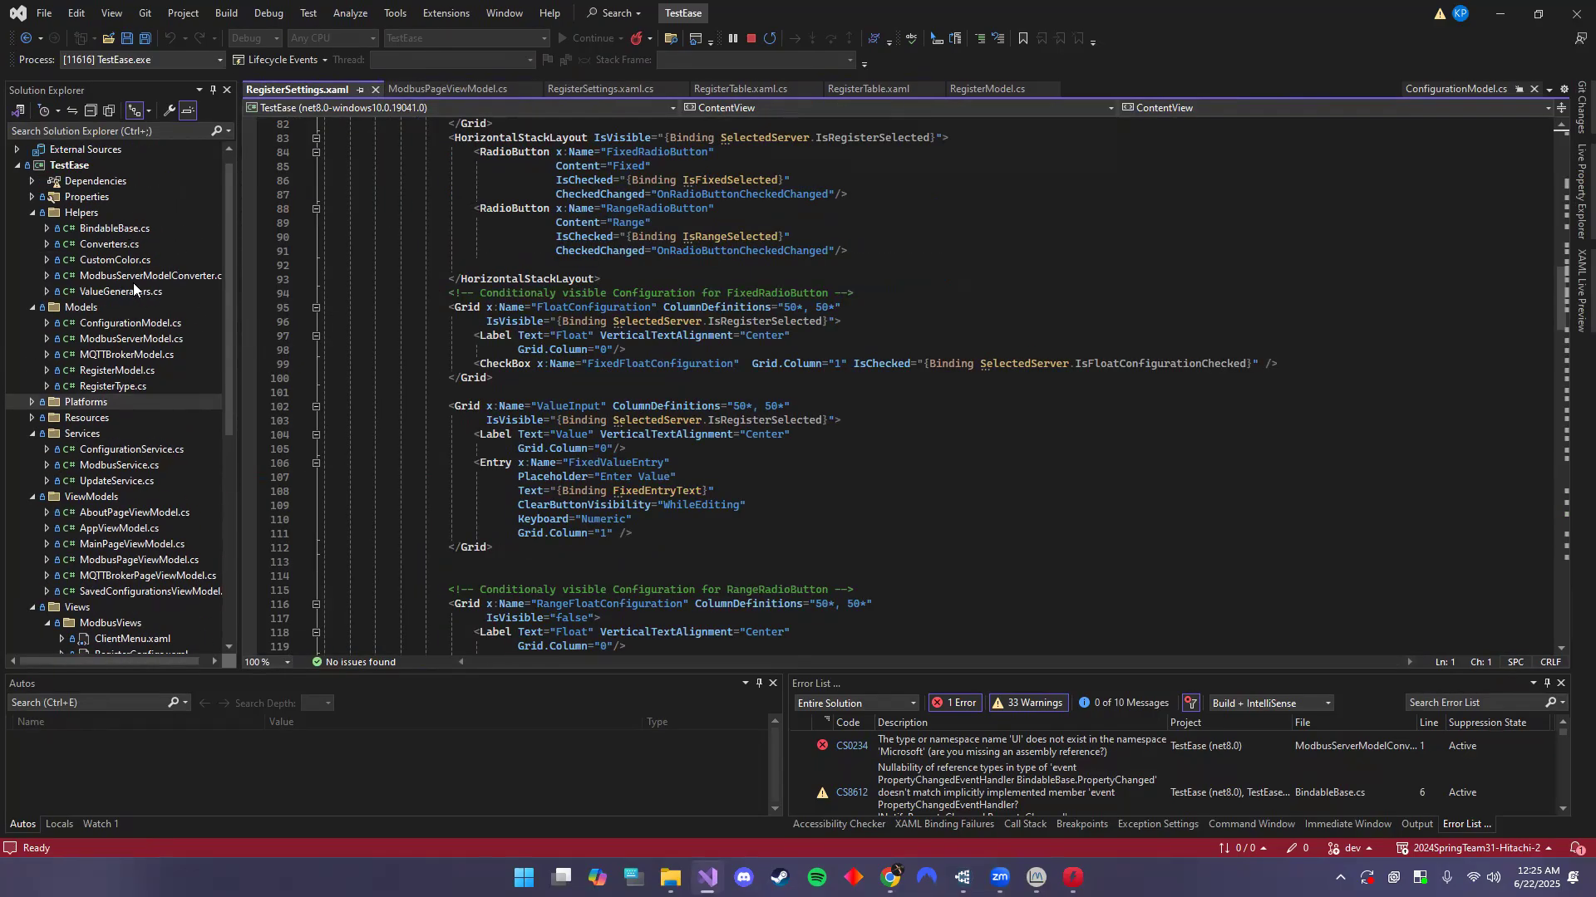
# - Open ValueGenerators.cs and highlight the GenerateShortArrayFromFloat float-to-two-shorts code
pyautogui.click(129, 277)
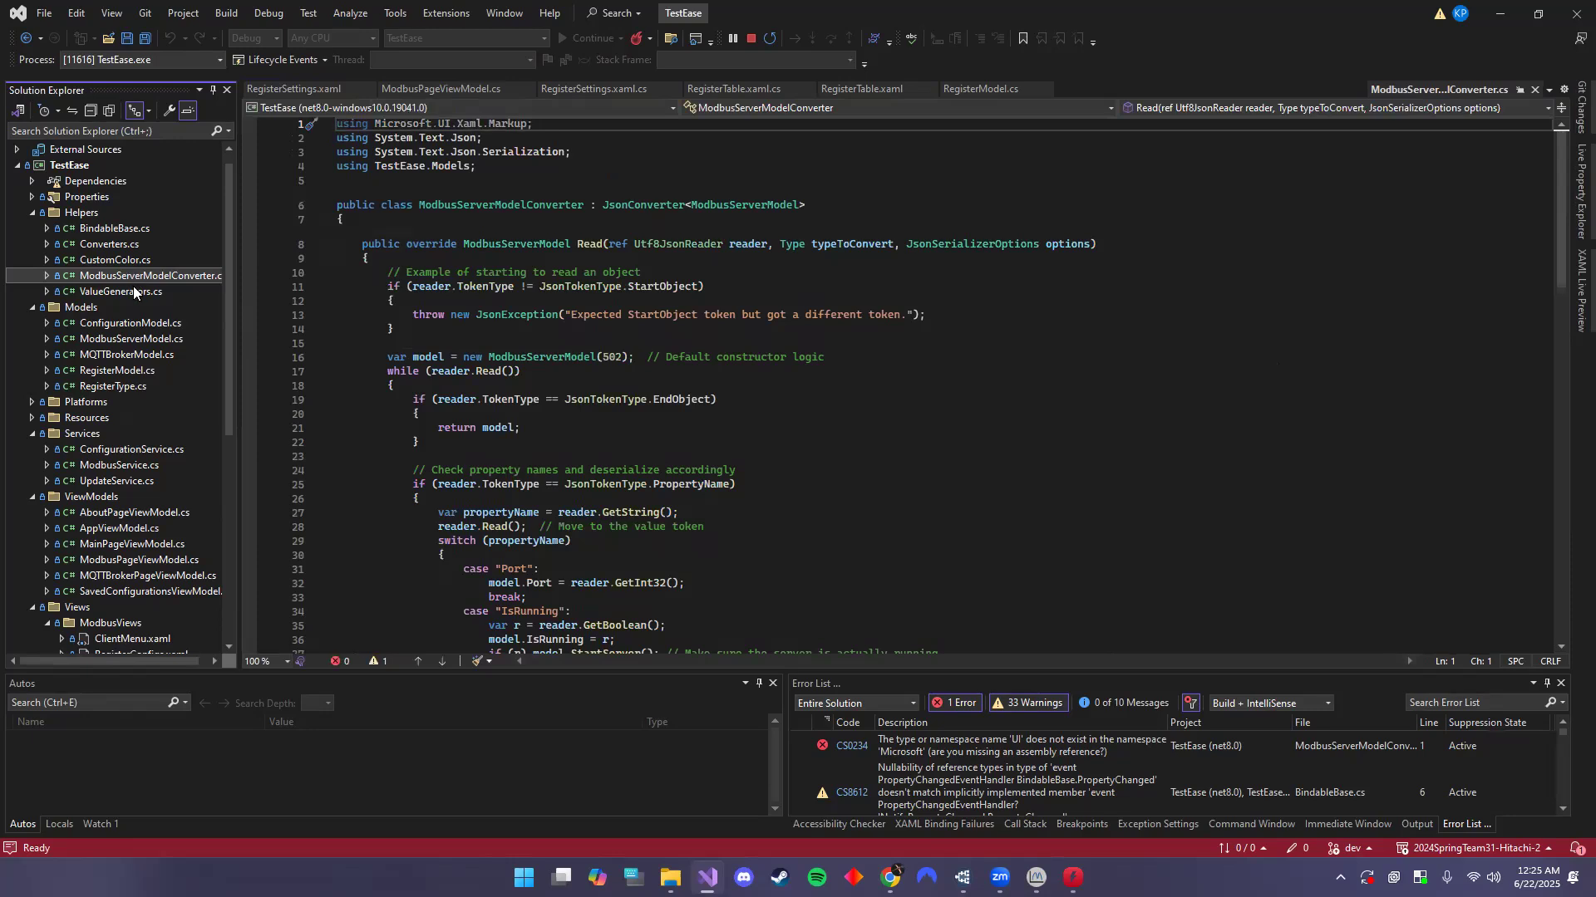
pyautogui.click(133, 291)
pyautogui.scroll(-4, 612, 445)
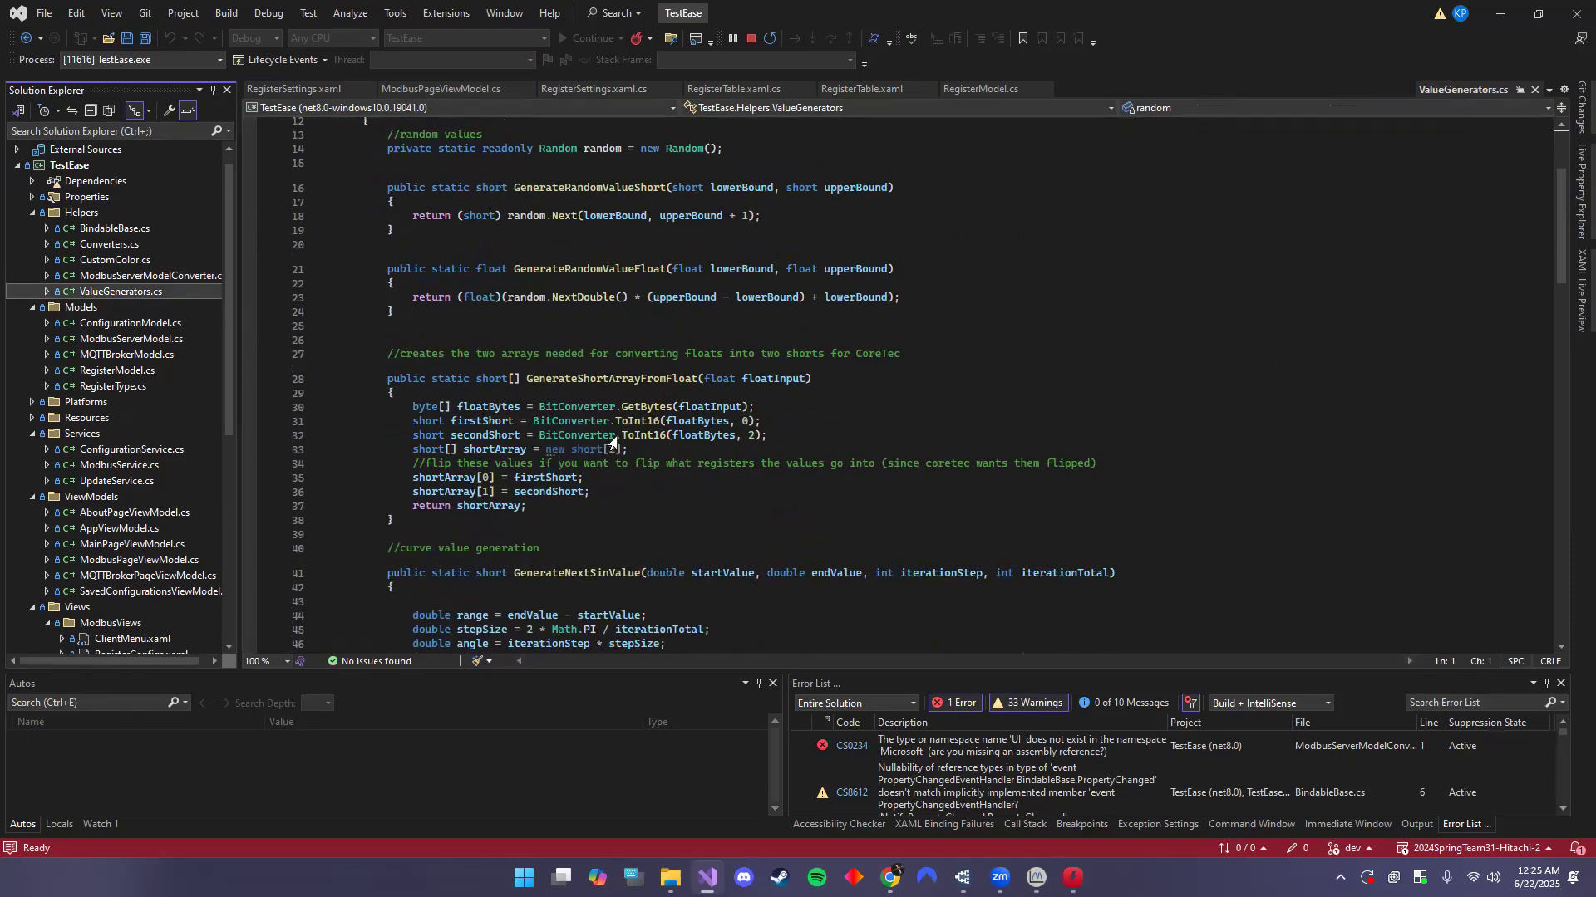
pyautogui.scroll(-2, 613, 445)
pyautogui.moveTo(387, 270); pyautogui.dragTo(542, 437)
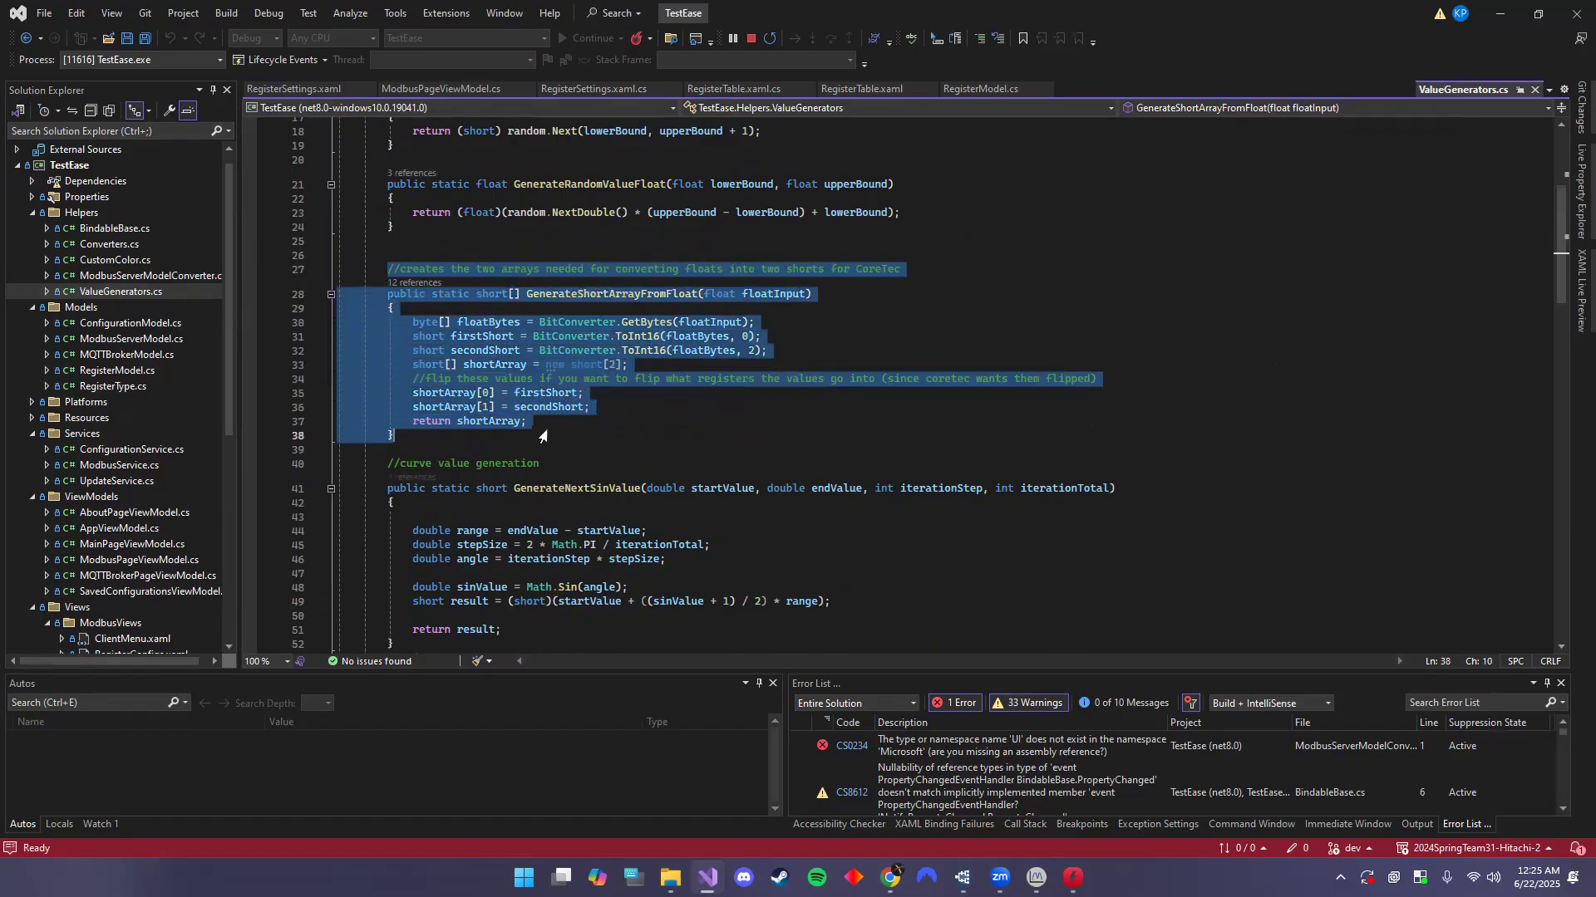
pyautogui.click(543, 436)
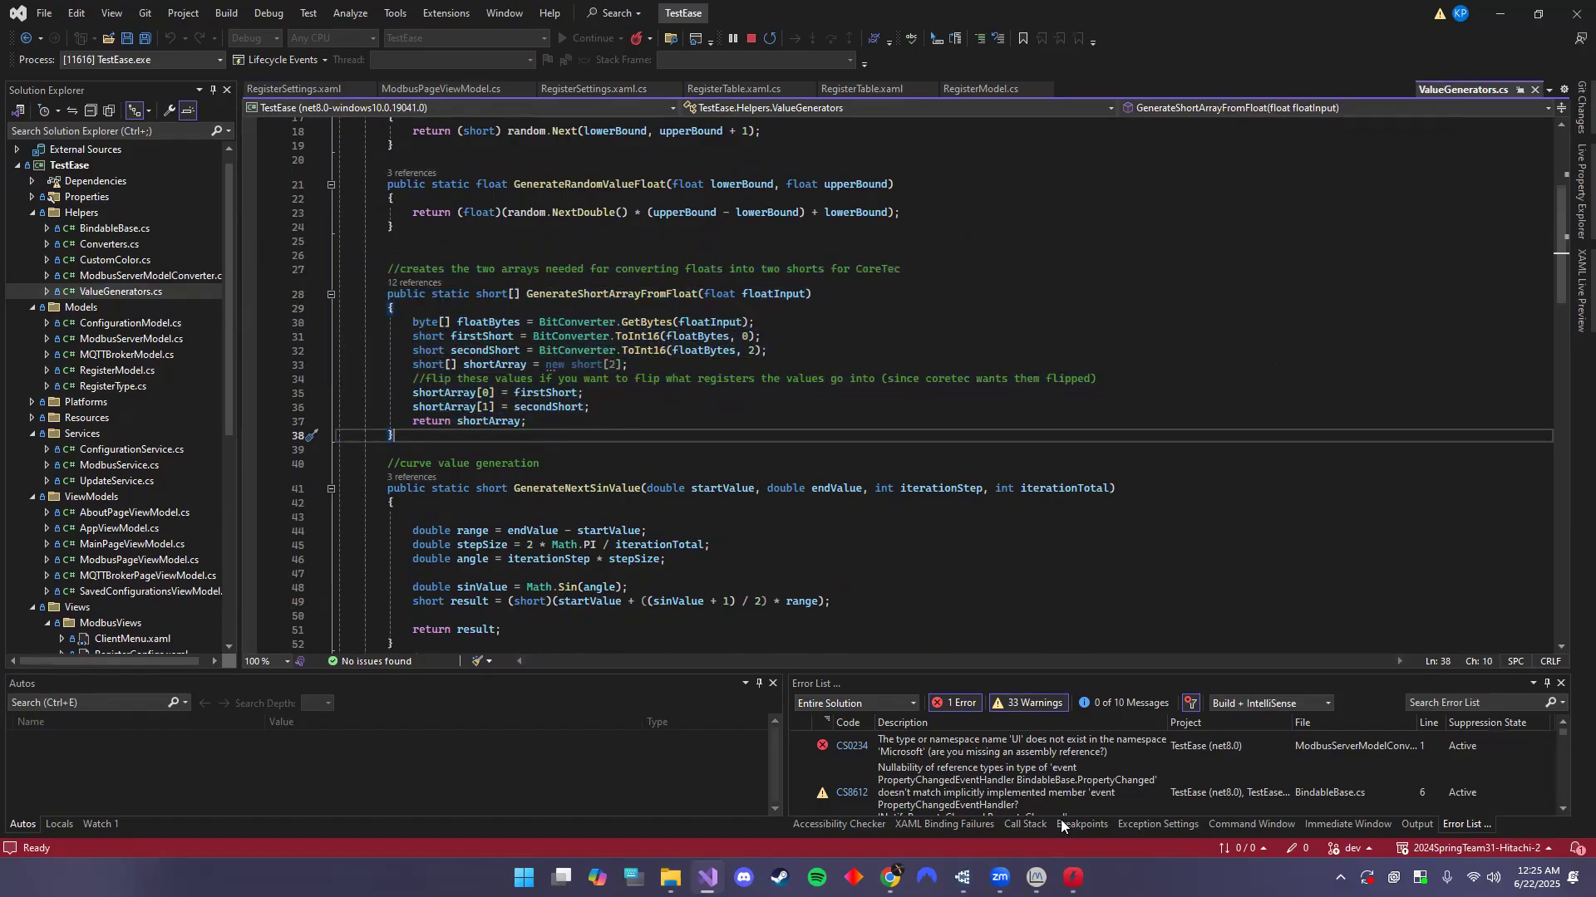
pyautogui.moveTo(1072, 876)
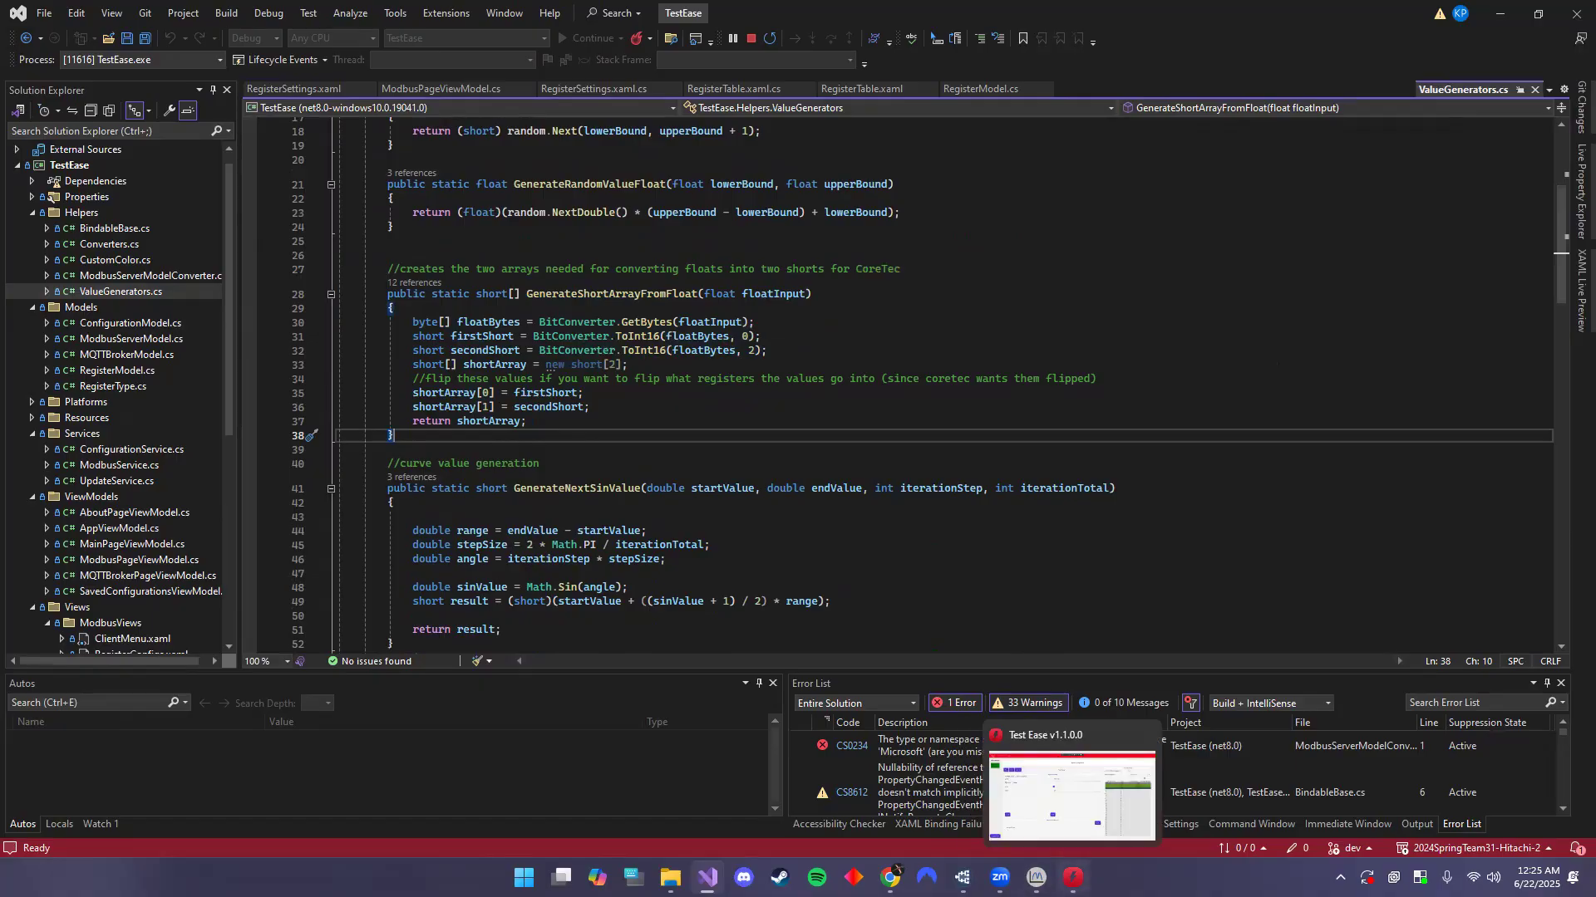
pyautogui.click(1071, 794)
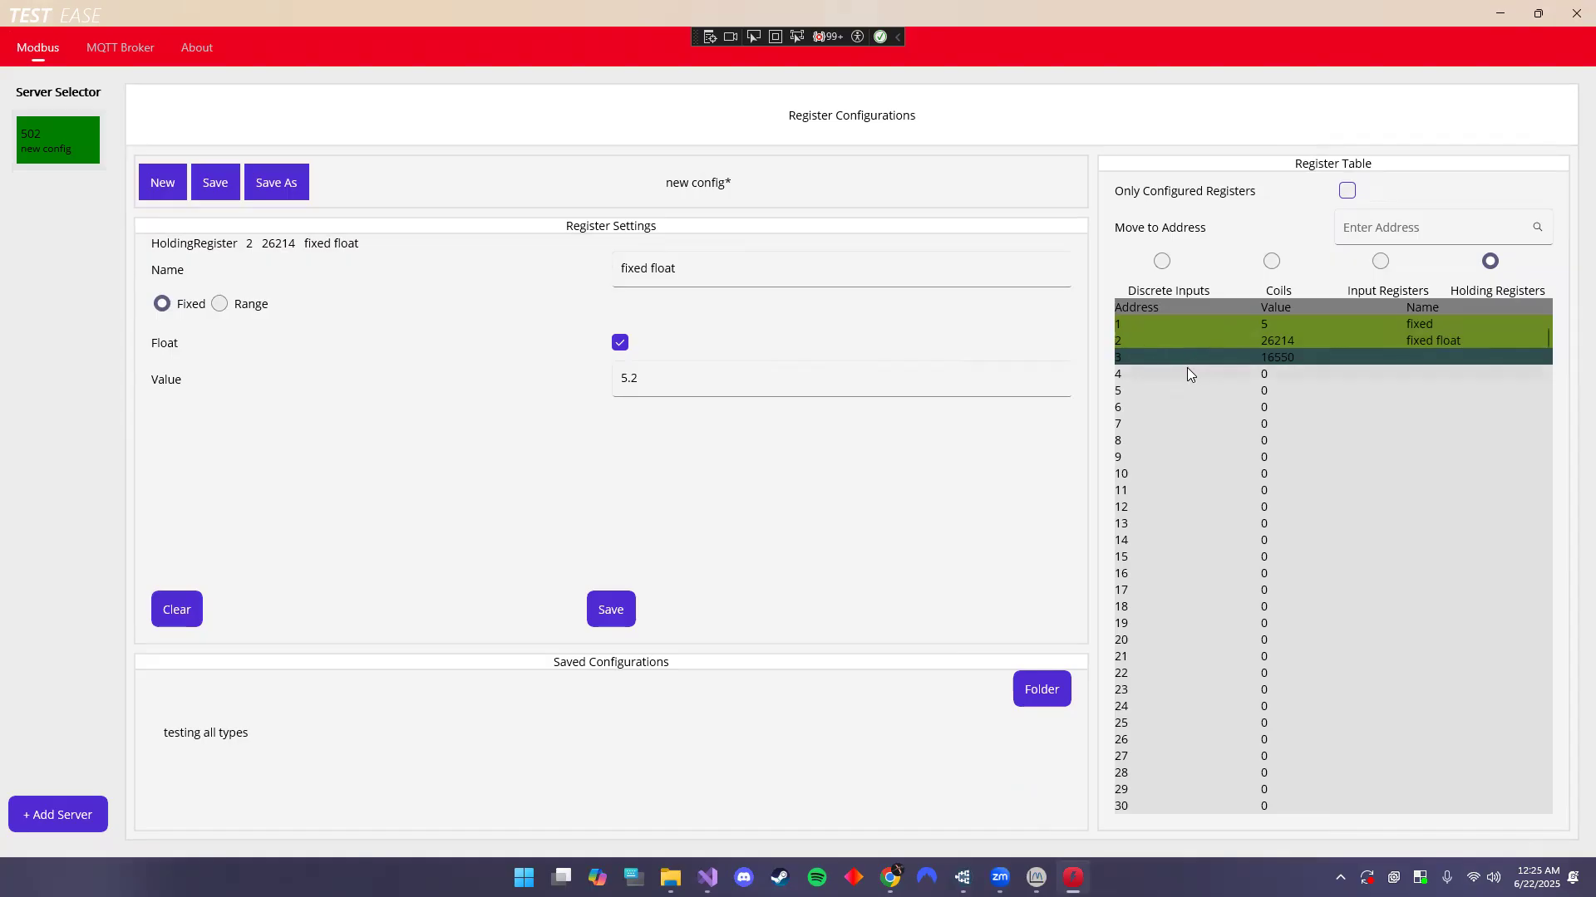
# - Set holding register 5 to a non-float Linear range from 0 to 100, increment 5
pyautogui.click(1151, 391)
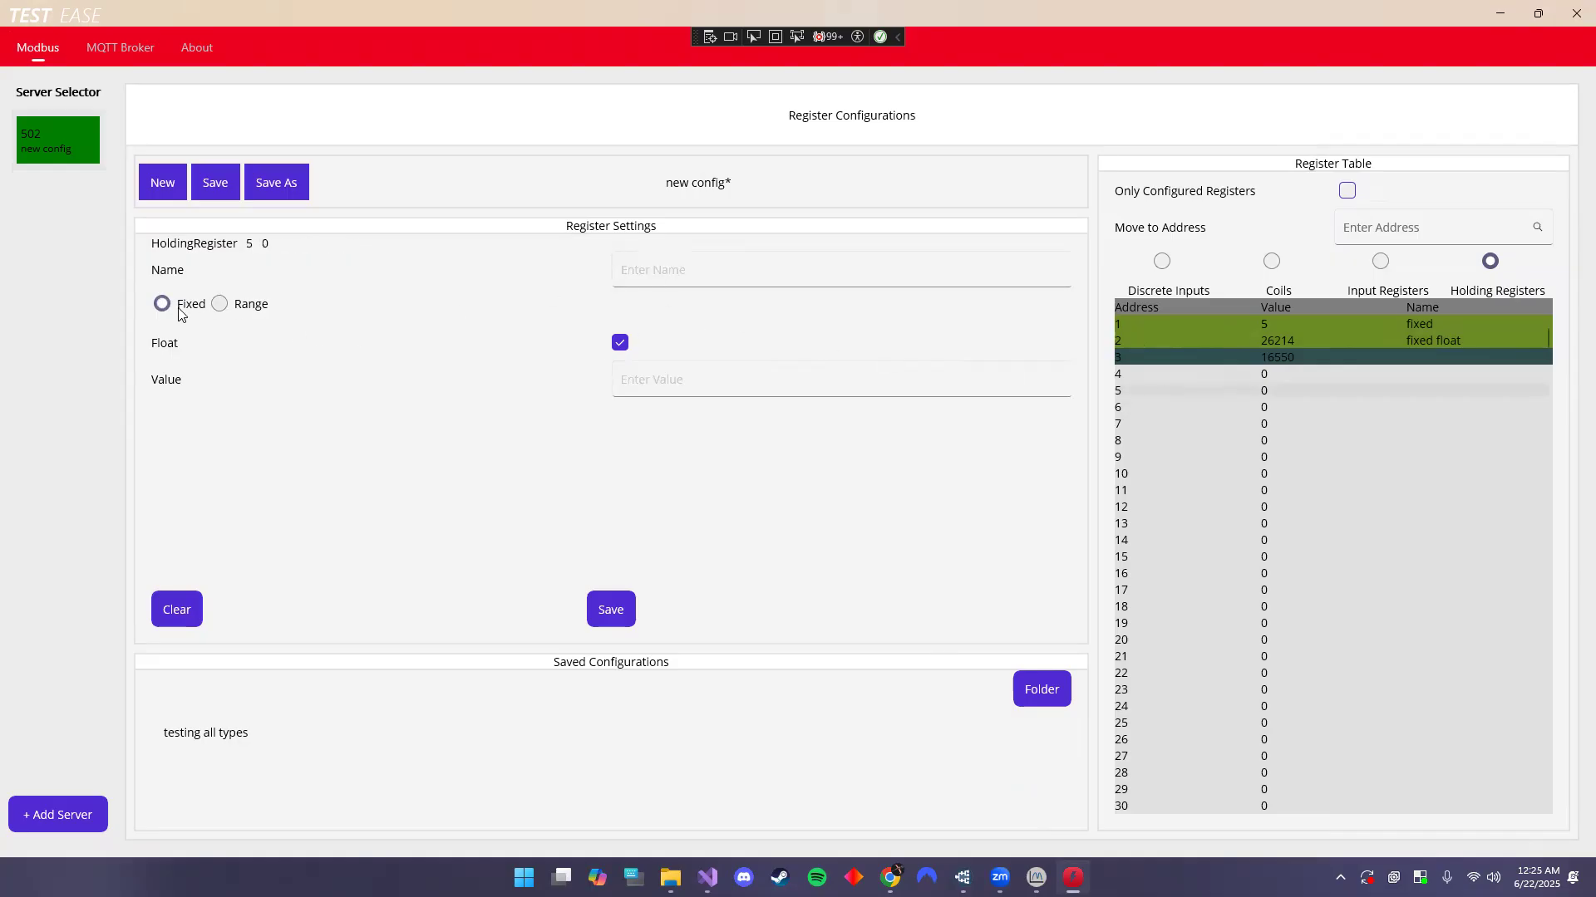
pyautogui.click(219, 304)
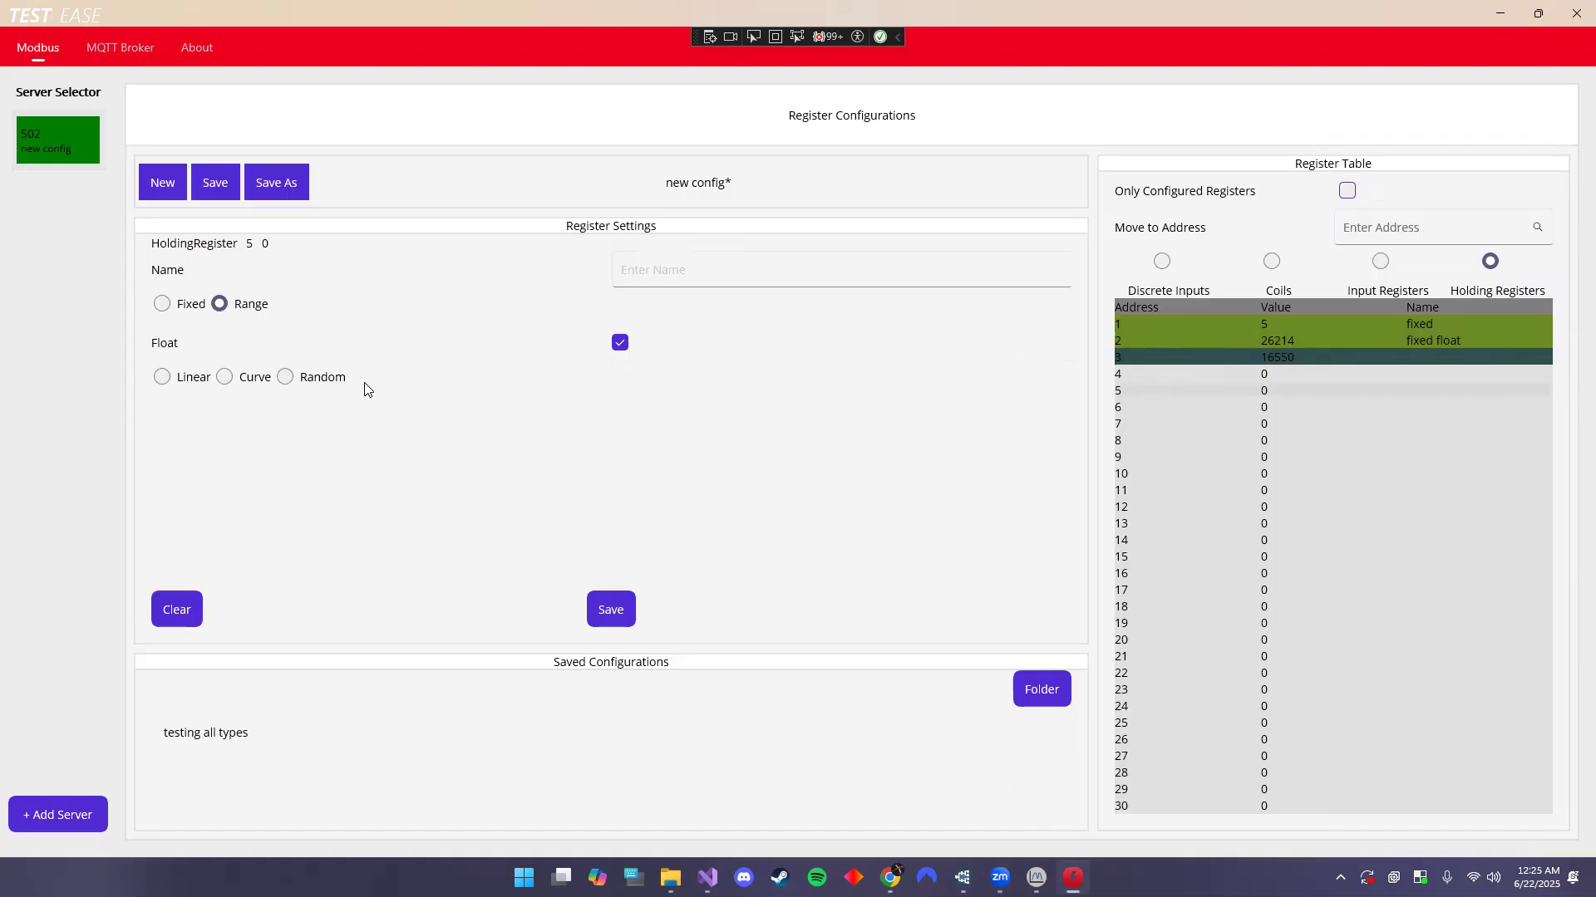
pyautogui.click(622, 346)
pyautogui.click(160, 377)
pyautogui.click(698, 415)
pyautogui.write('0')
pyautogui.click(693, 468)
pyautogui.write('1')
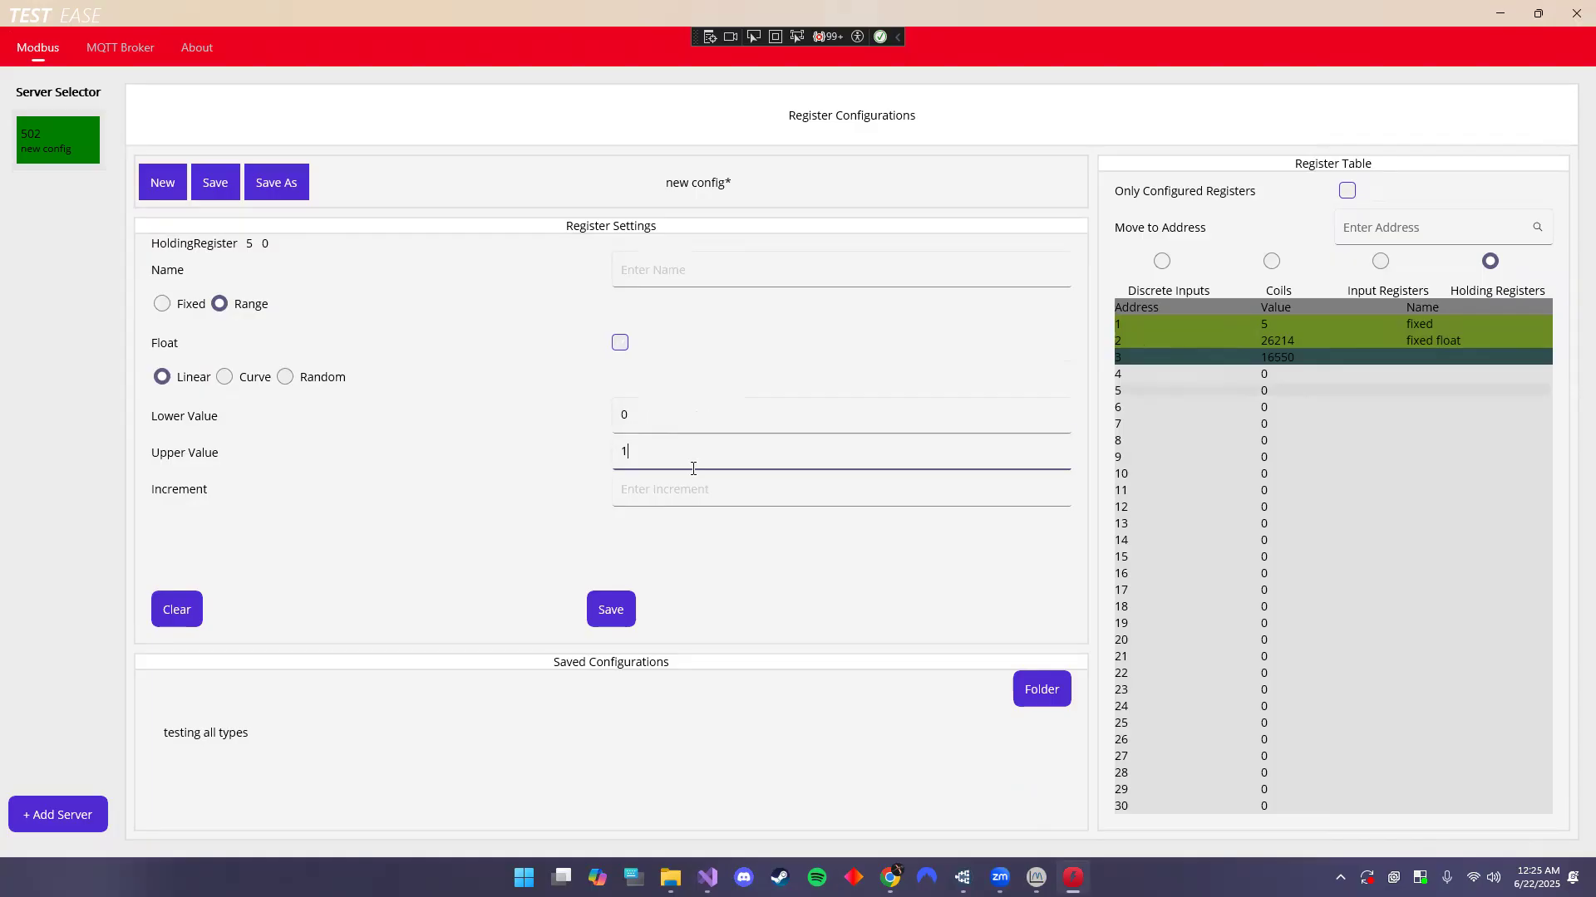
pyautogui.click(661, 496)
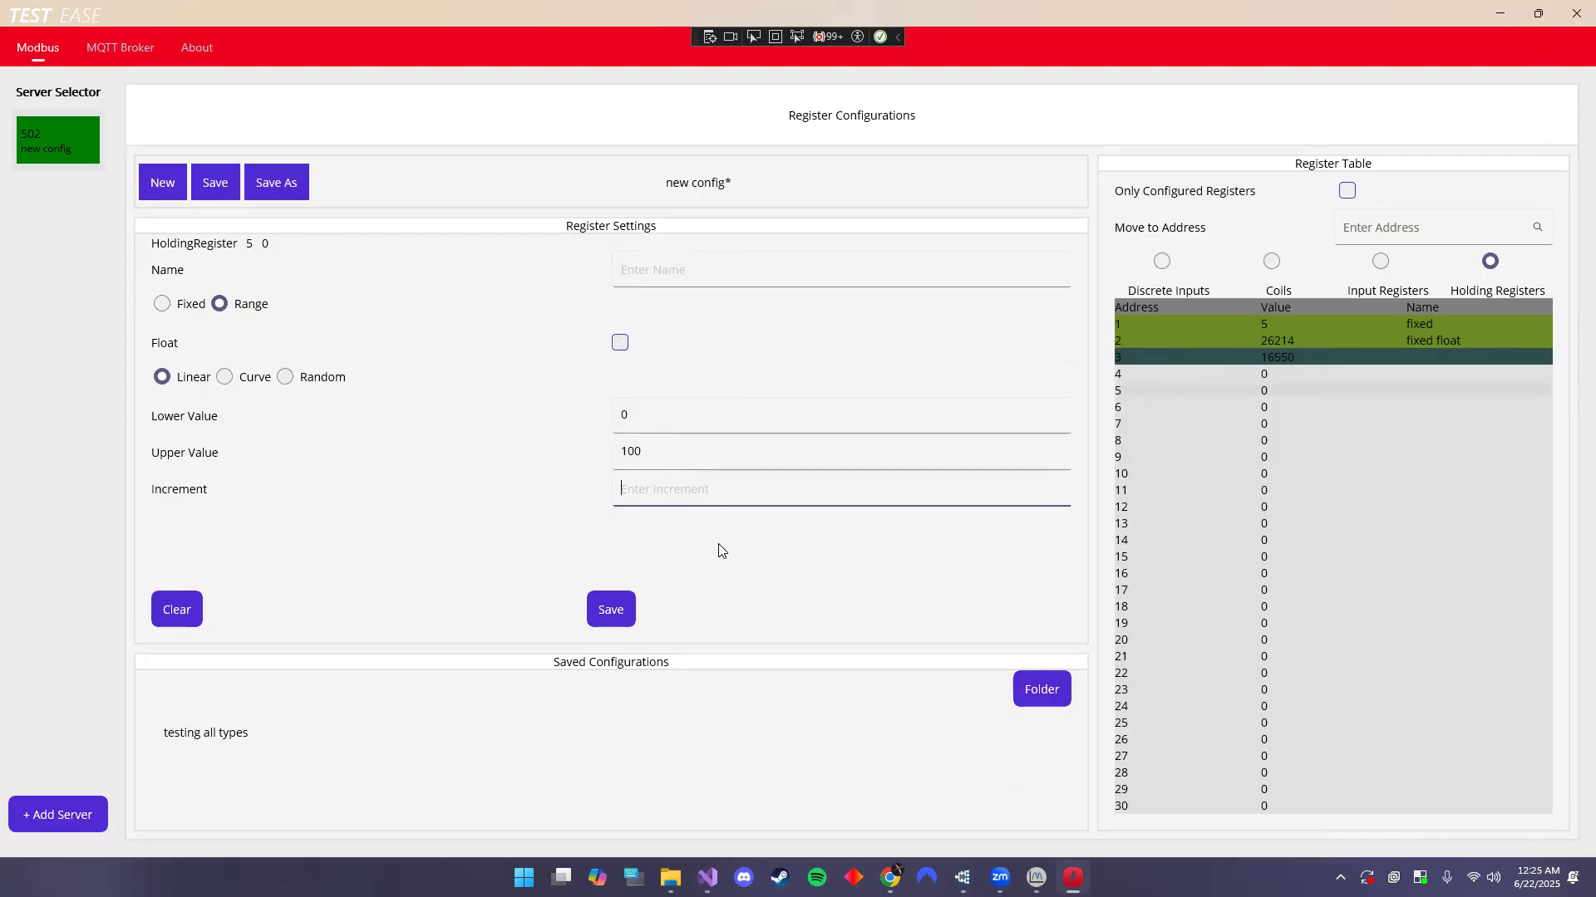
pyautogui.write('5')
# - Name register 5 'int linear' and save its settings
pyautogui.click(692, 276)
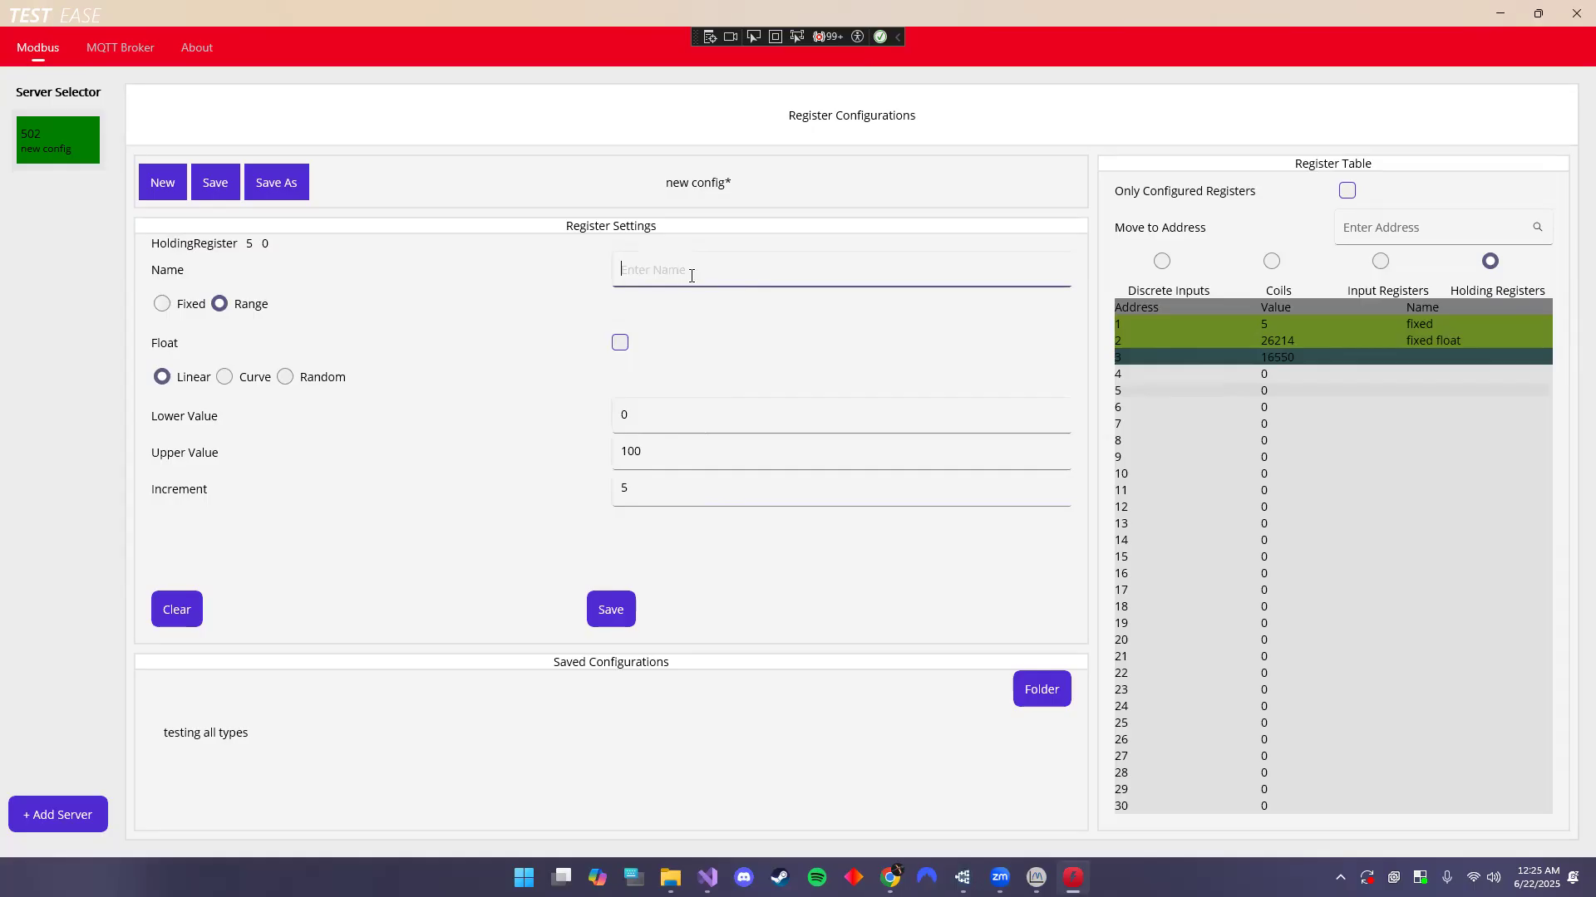
pyautogui.write('fixed linear')
pyautogui.doubleClick(630, 268)
pyautogui.write('int')
pyautogui.press('BackSpace')
pyautogui.click(609, 610)
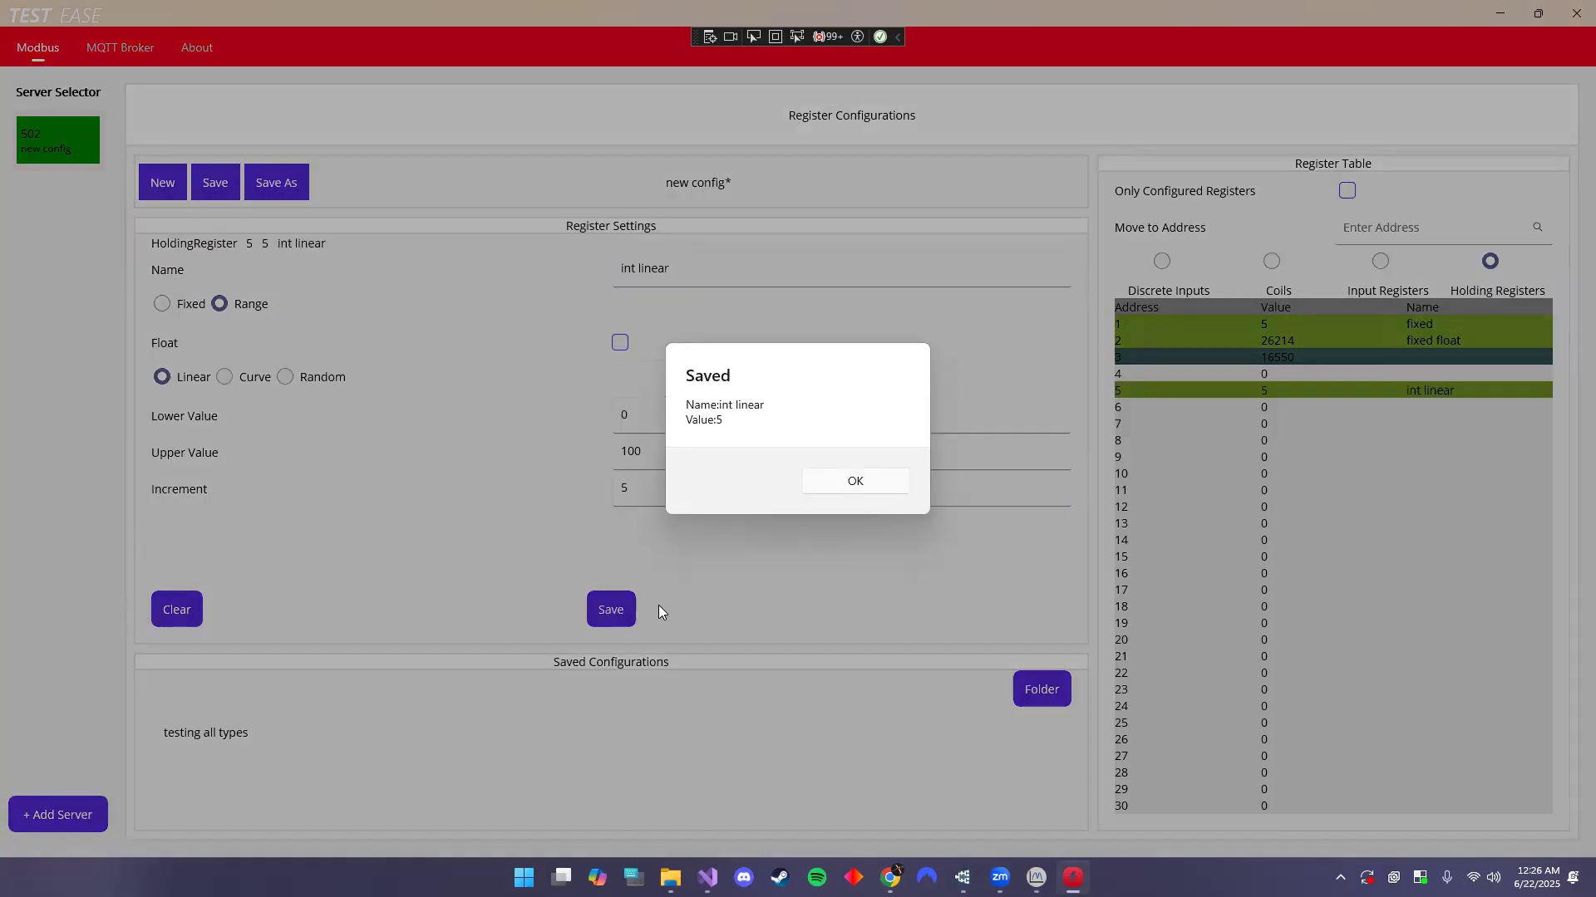
pyautogui.click(868, 486)
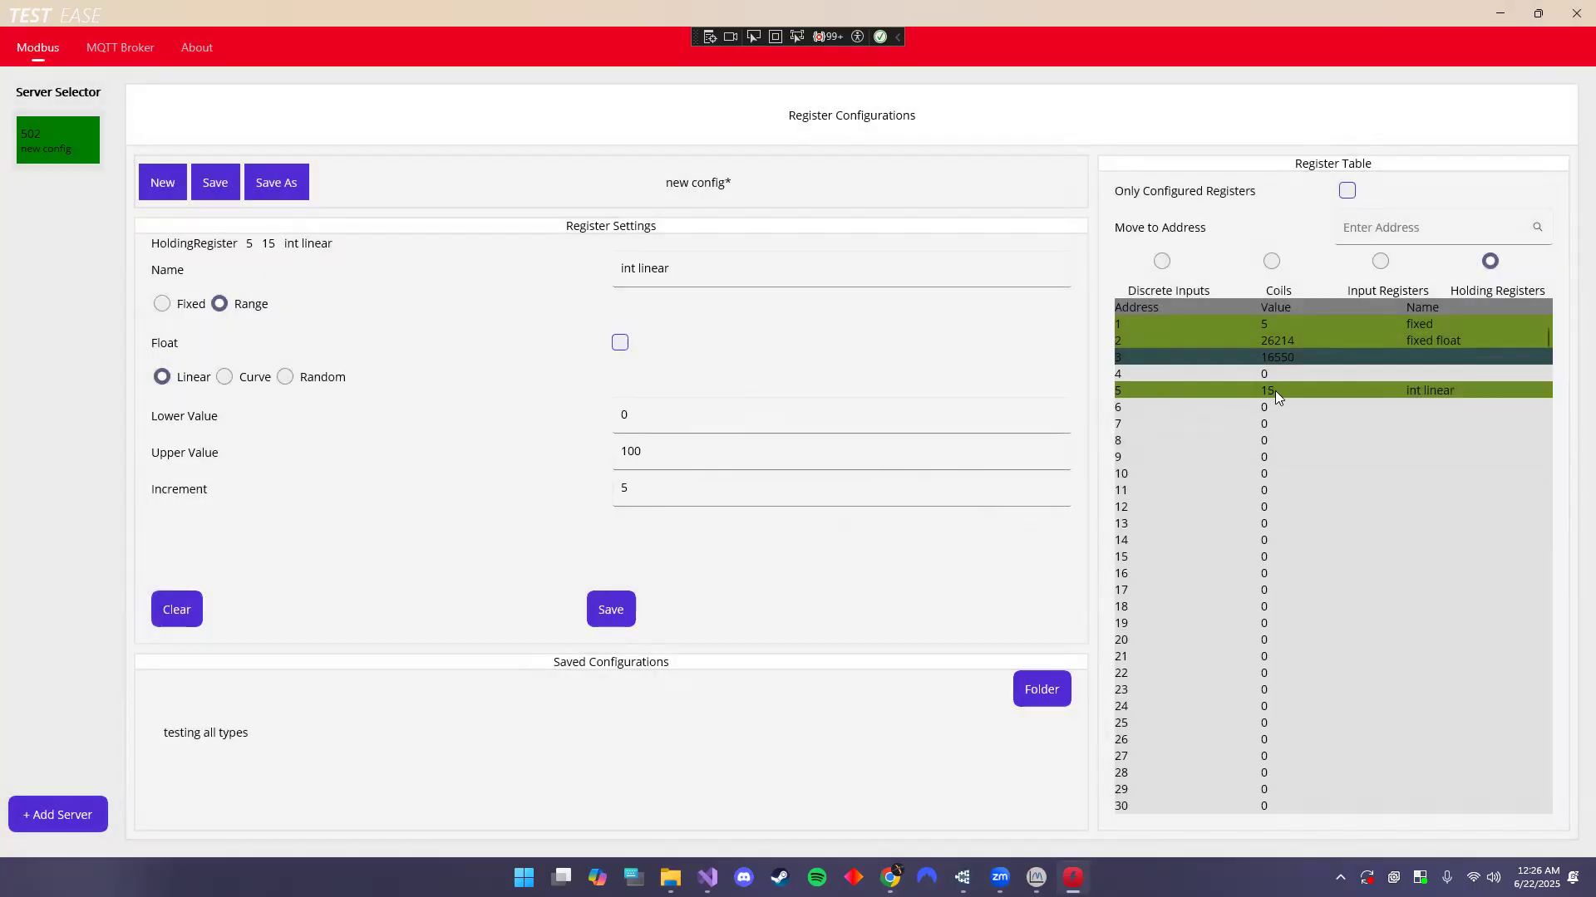
pyautogui.click(1200, 415)
# - Save register 6 as a Curve named 'curve', 0 to 100 with period 12
pyautogui.click(226, 381)
pyautogui.click(665, 274)
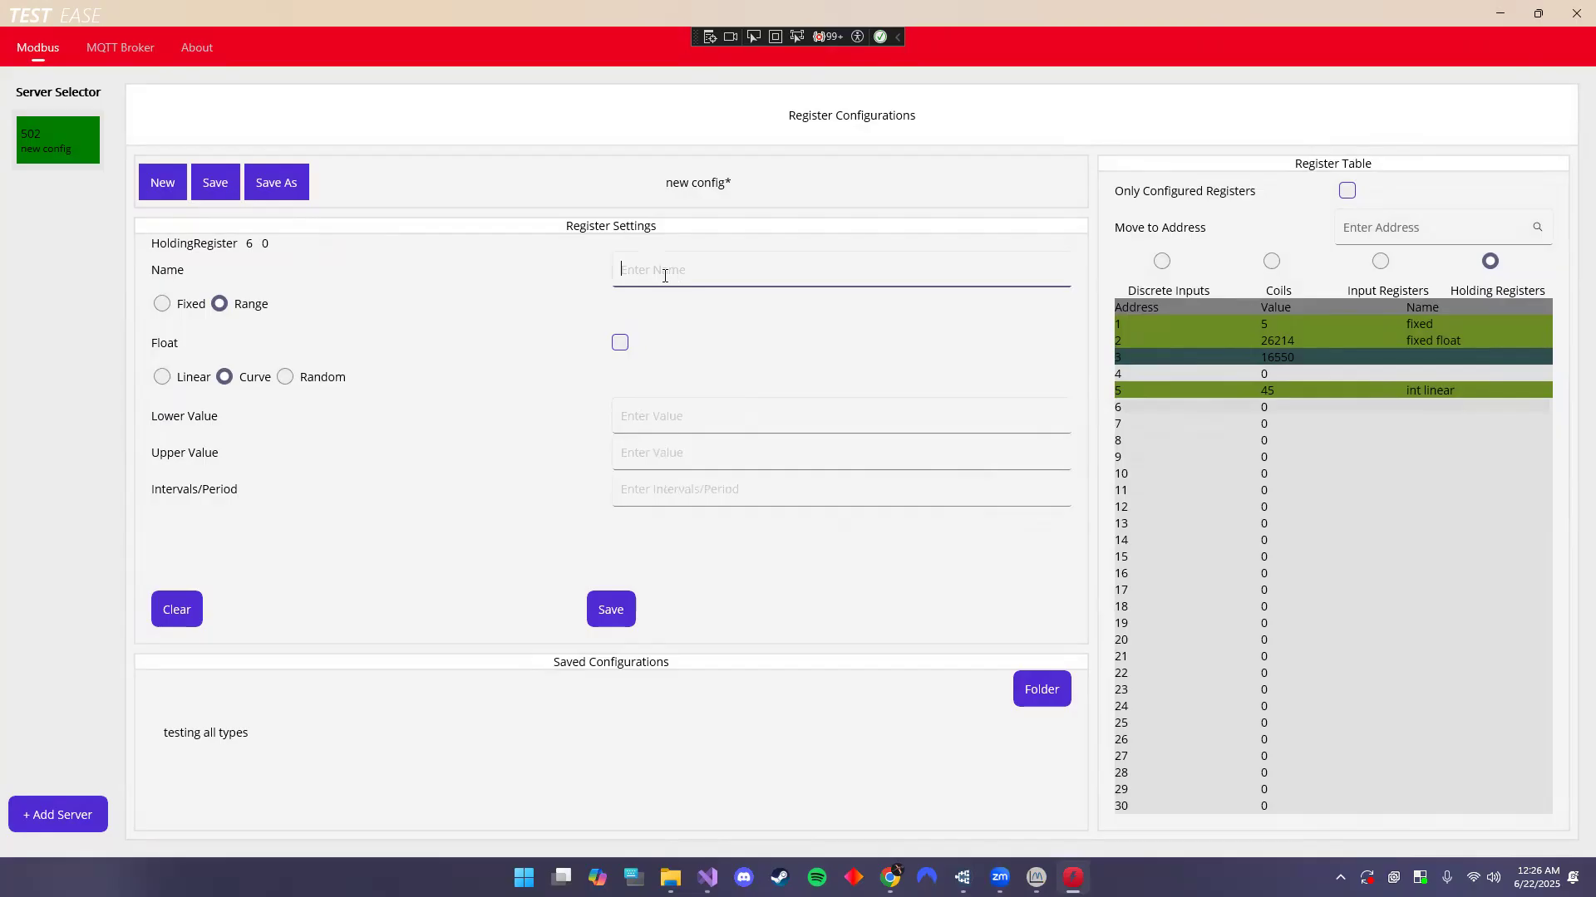
pyautogui.write('curve')
pyautogui.click(691, 414)
pyautogui.write('0')
pyautogui.click(662, 453)
pyautogui.write('100')
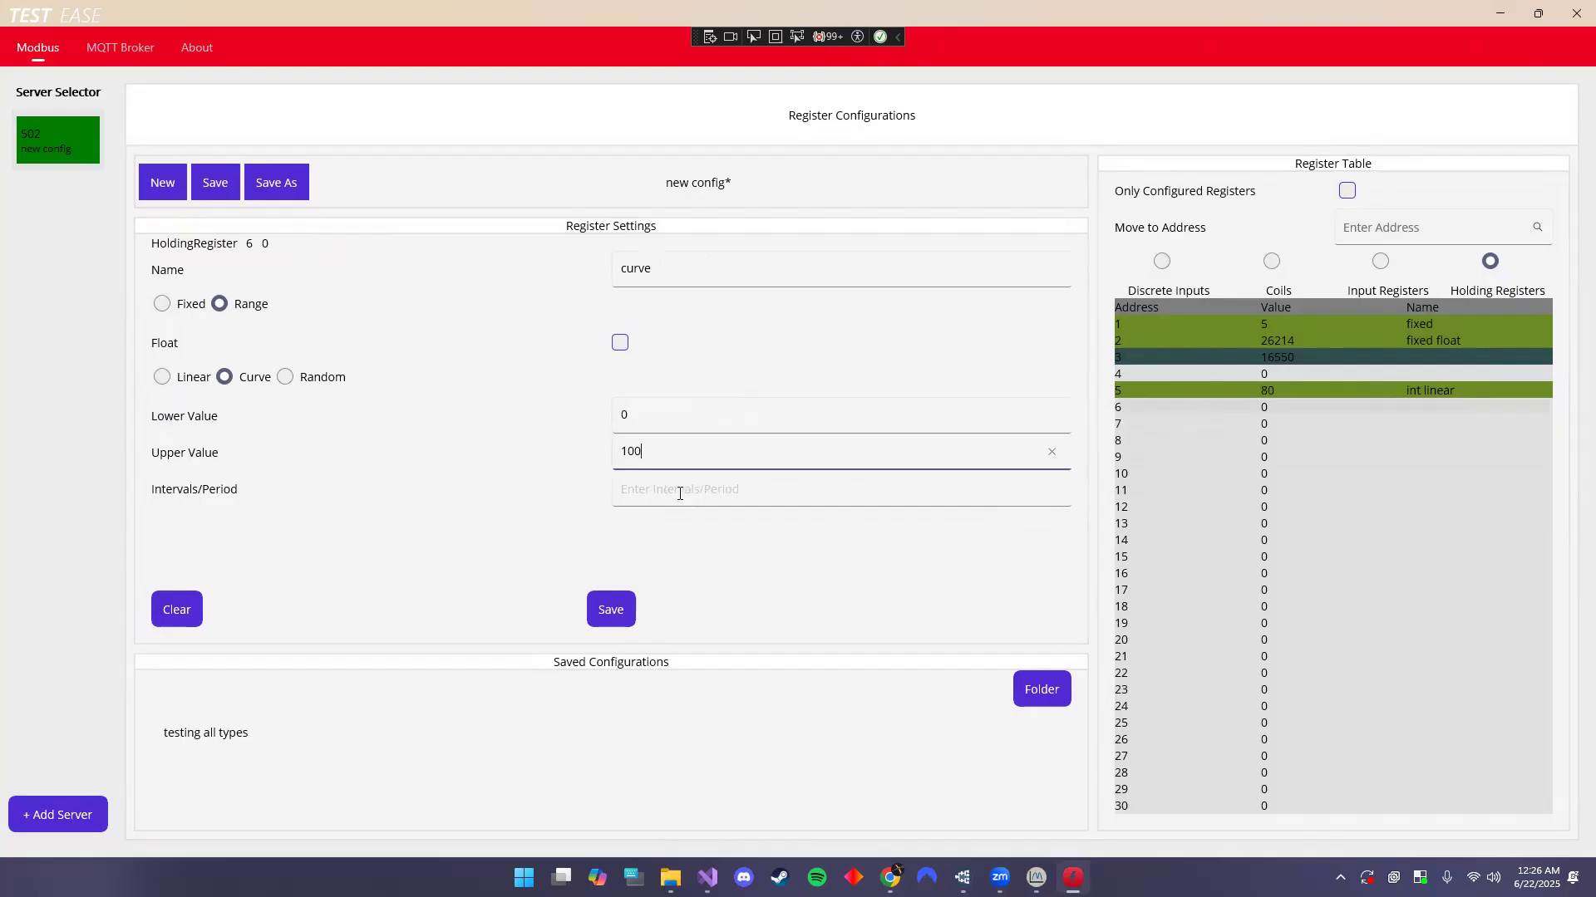
pyautogui.click(680, 496)
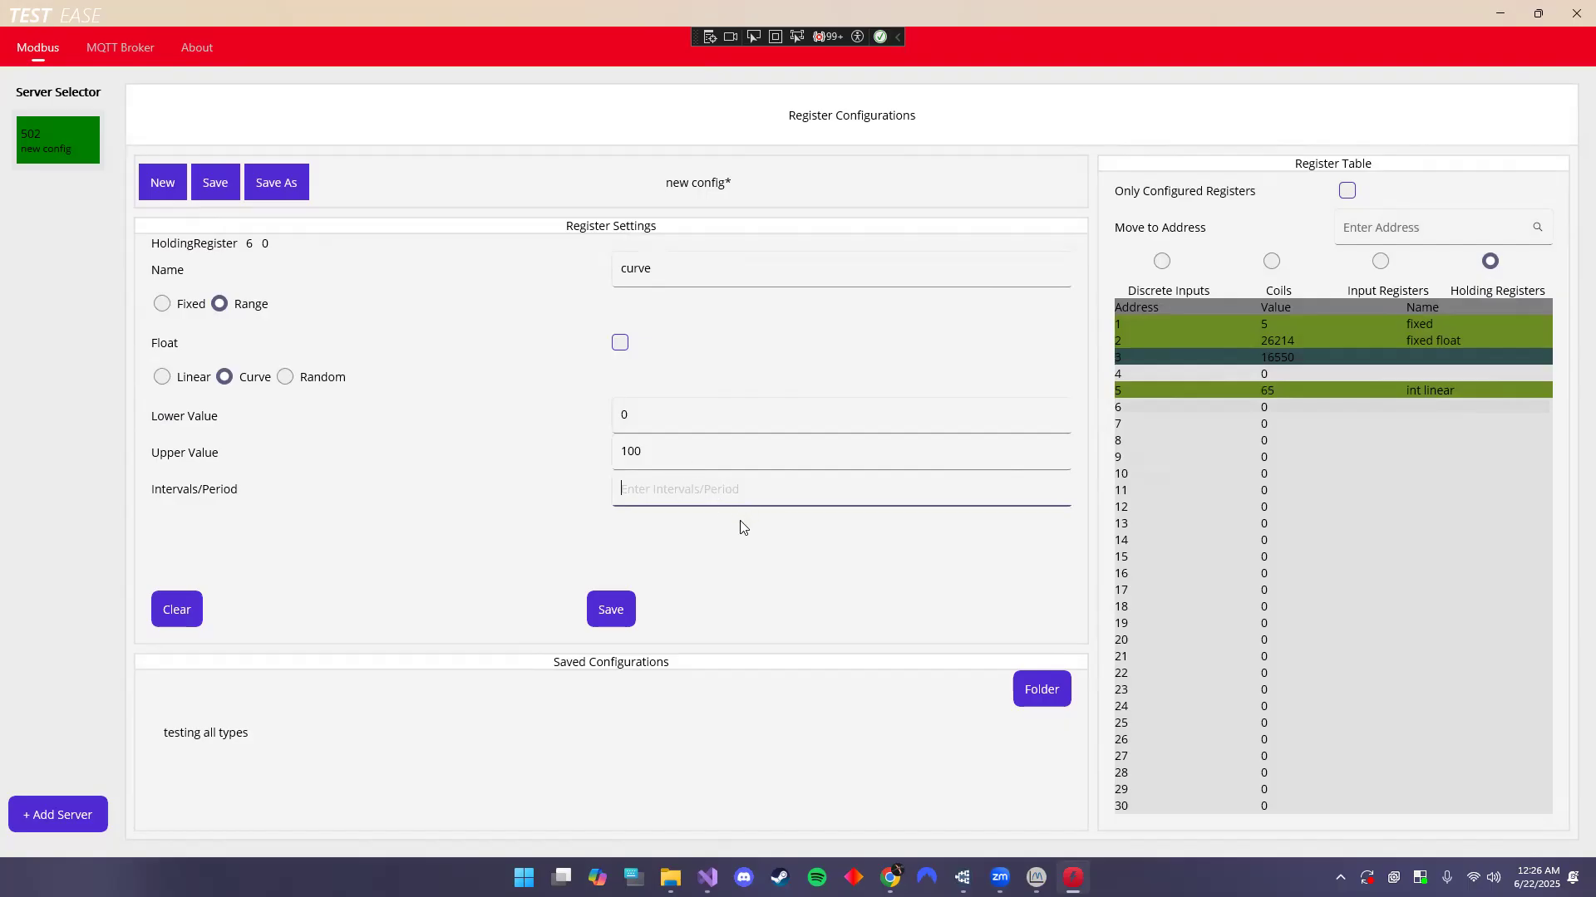
pyautogui.write('12')
pyautogui.click(610, 607)
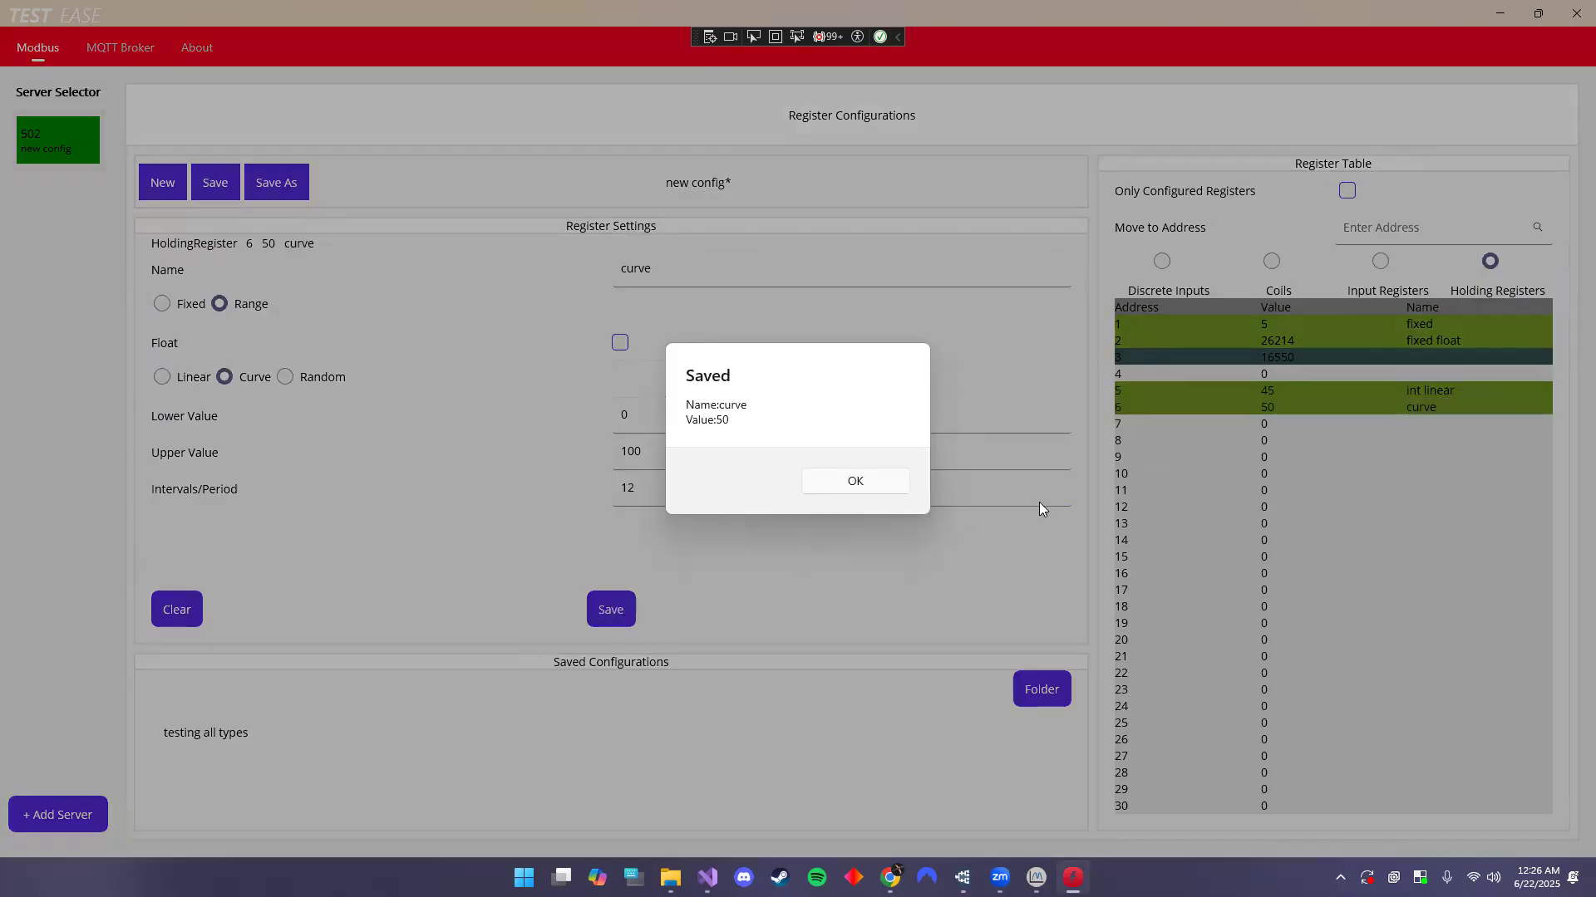
pyautogui.click(857, 482)
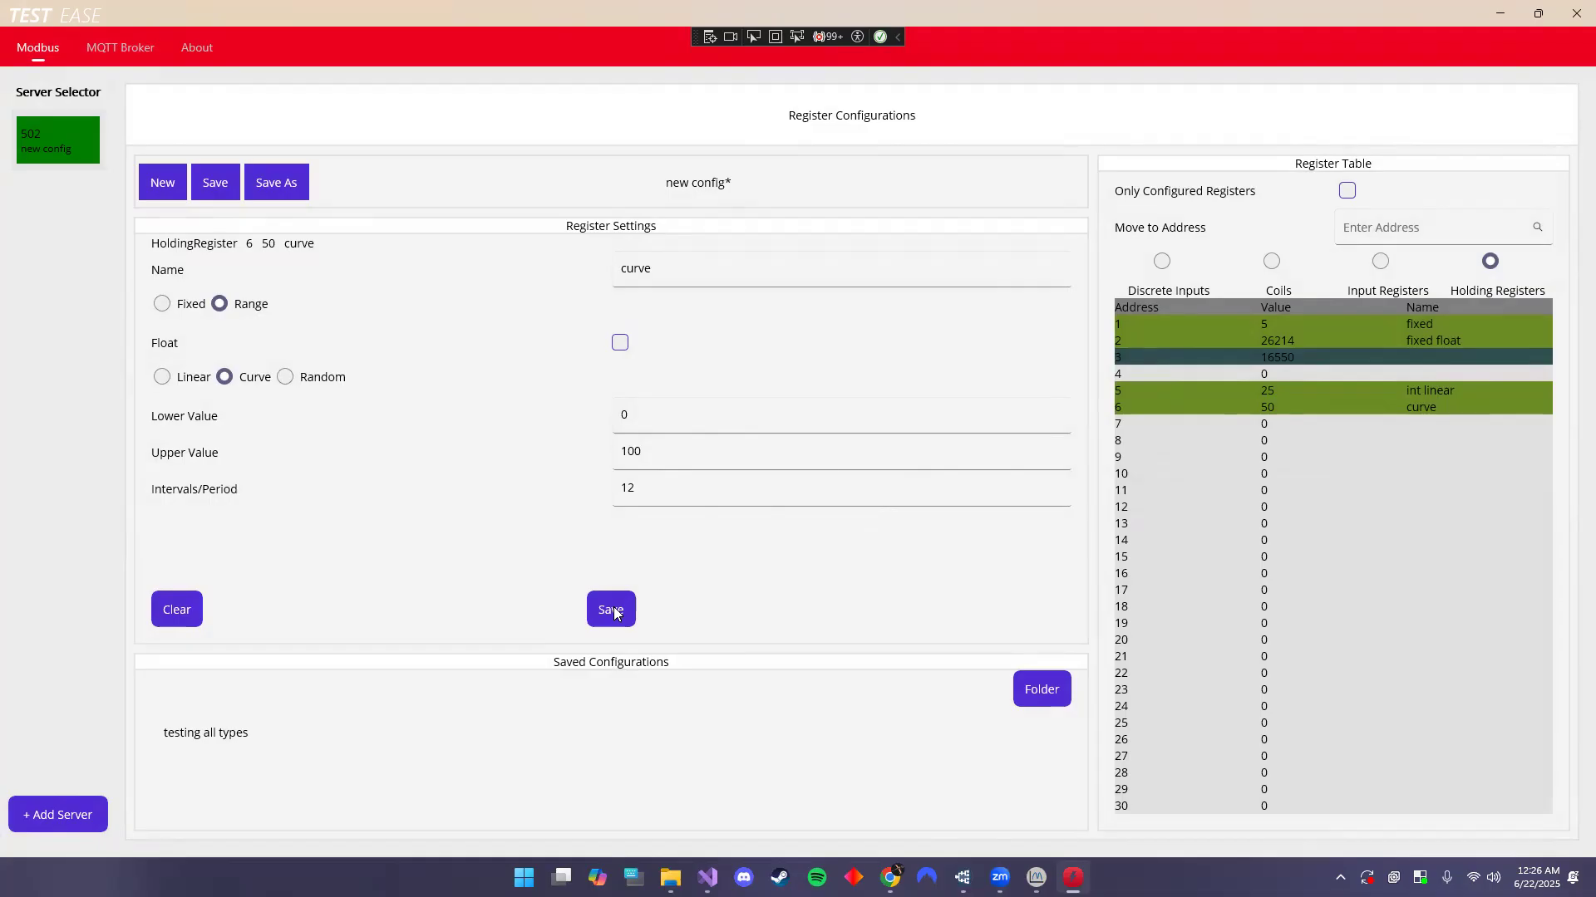
# - Save holding register 7 as a Random range between 0 and 100
pyautogui.click(1167, 437)
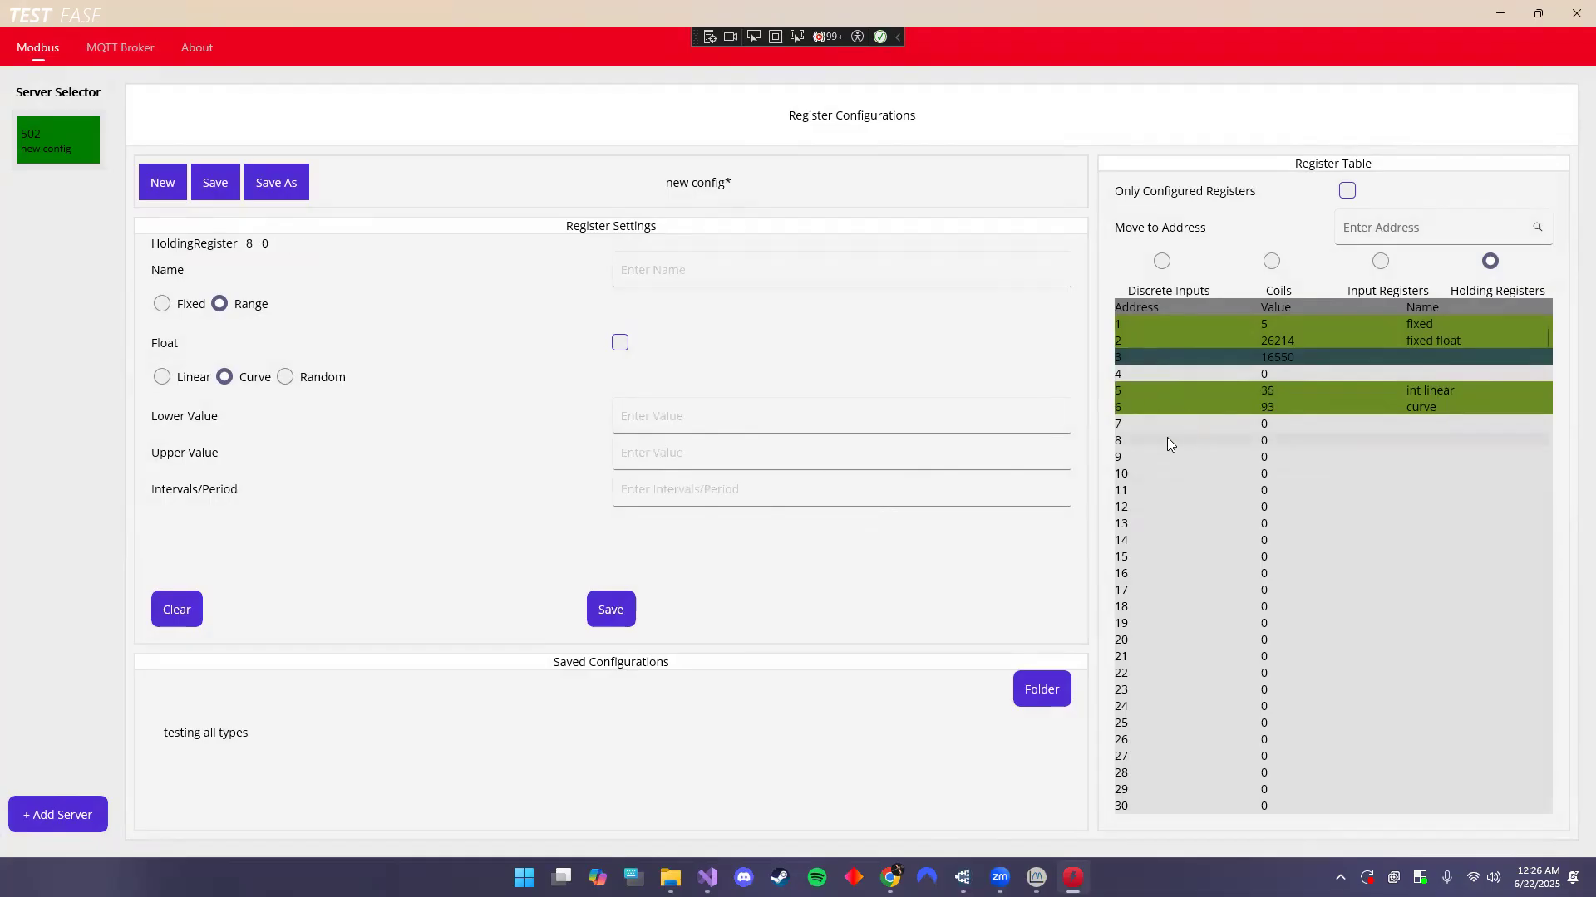
pyautogui.click(285, 378)
pyautogui.click(716, 415)
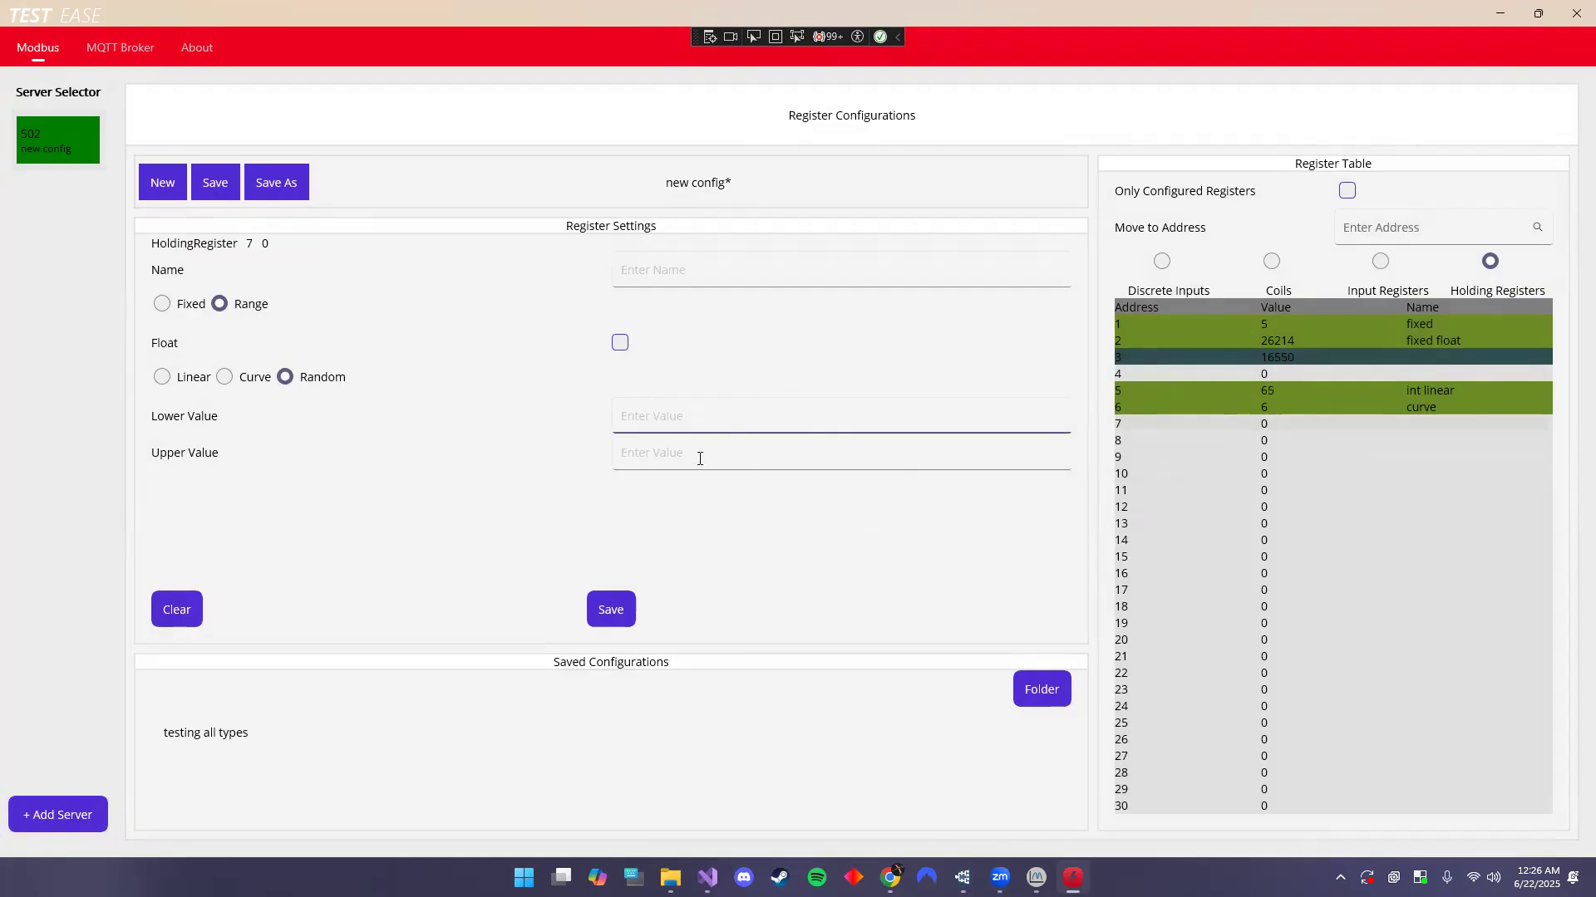
pyautogui.write('0')
pyautogui.write('100')
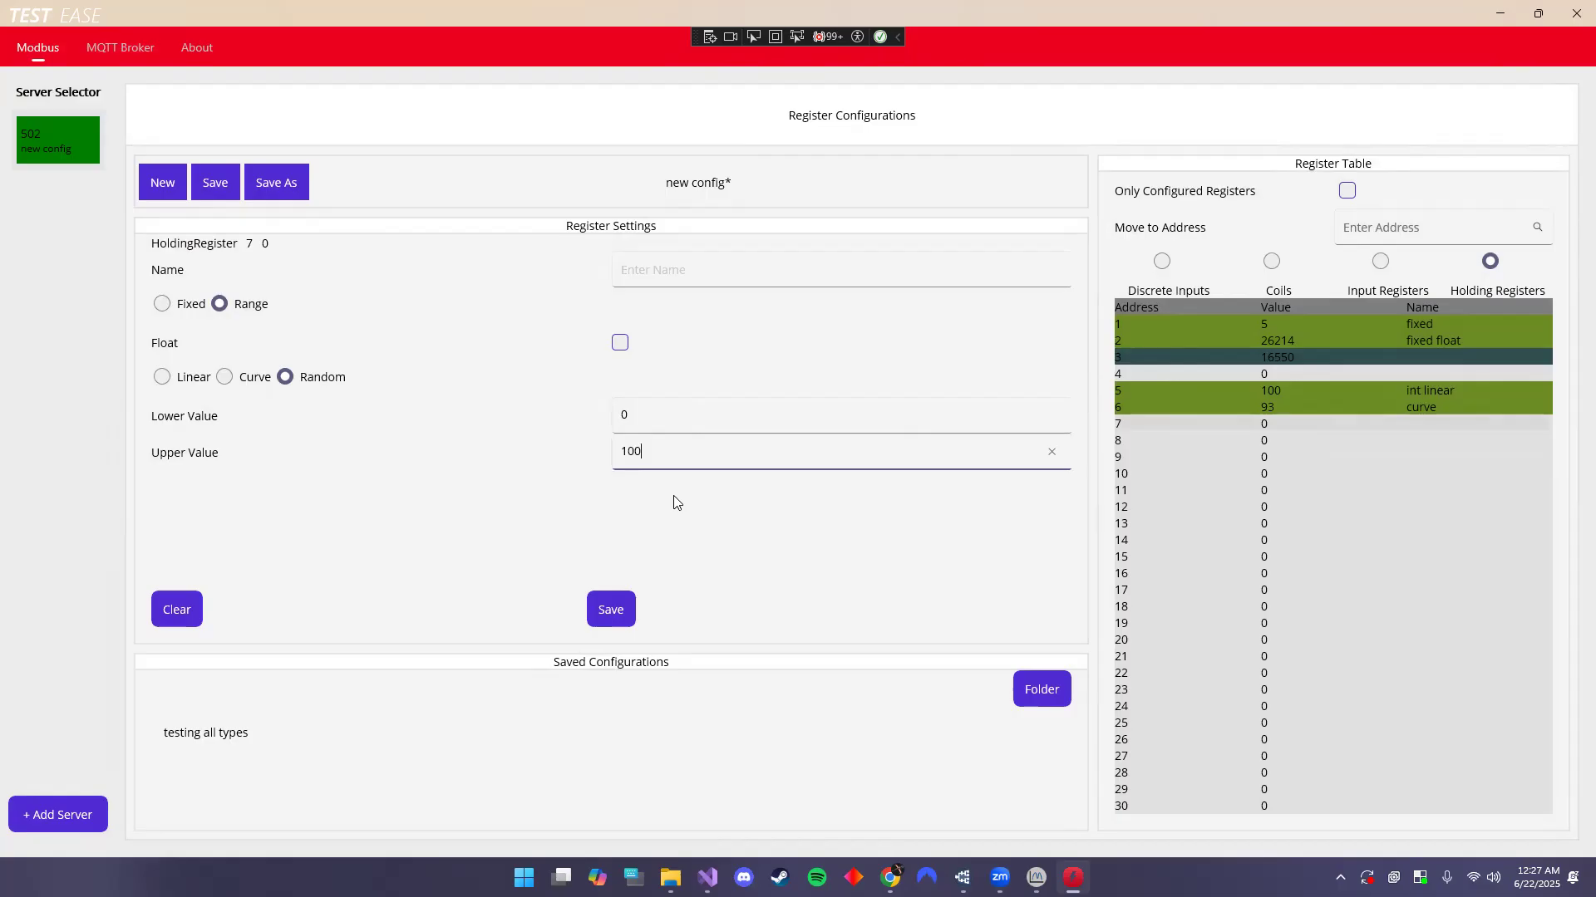
pyautogui.click(607, 610)
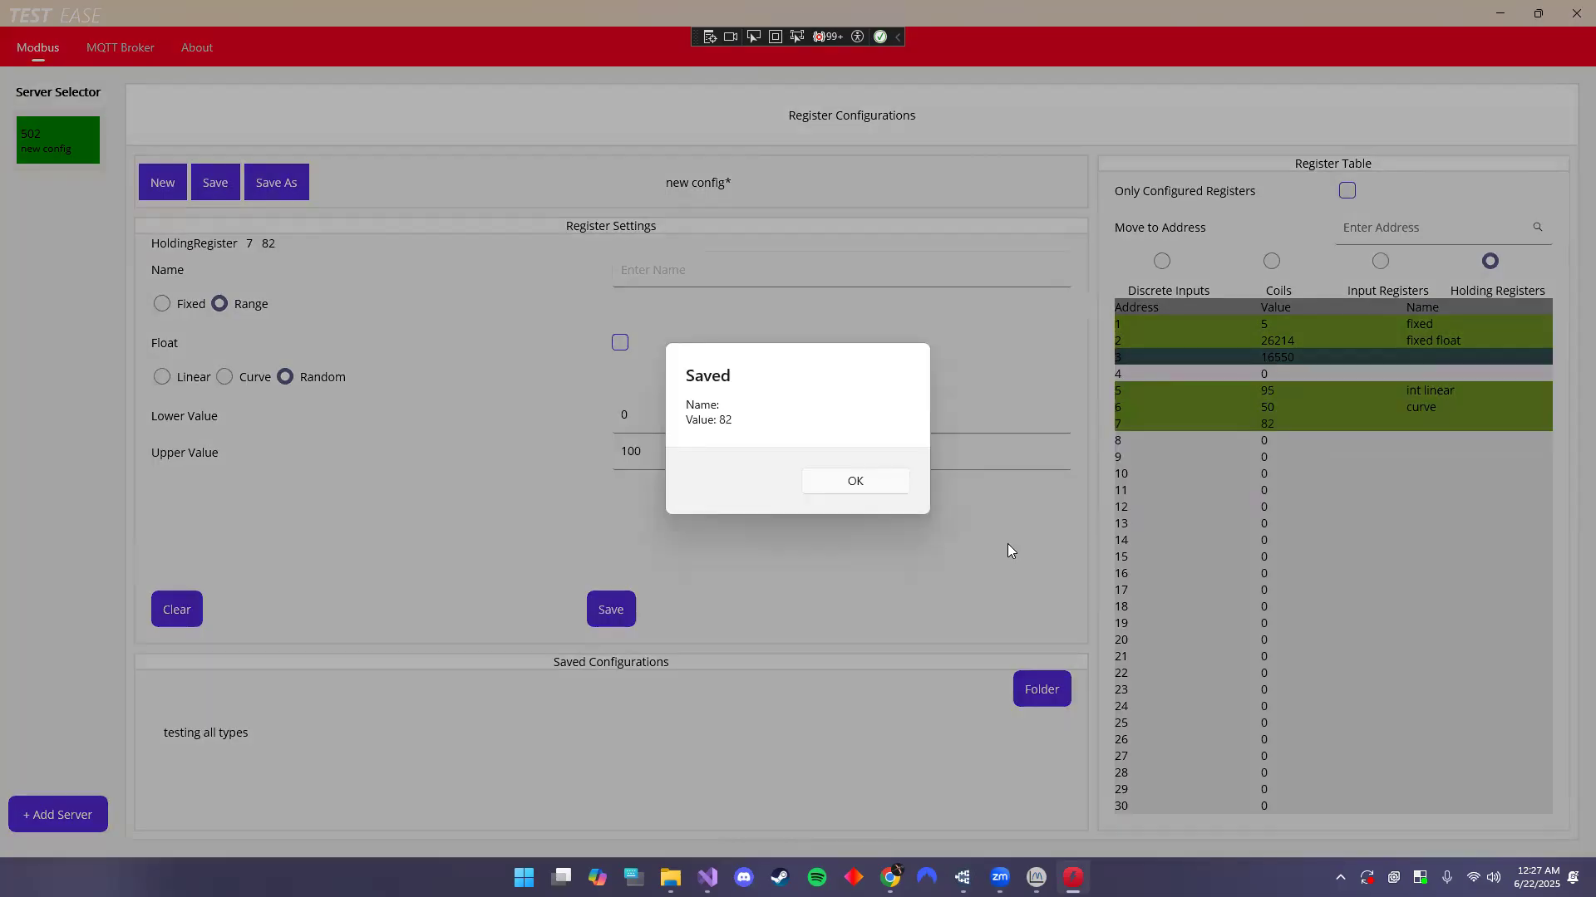
pyautogui.click(843, 481)
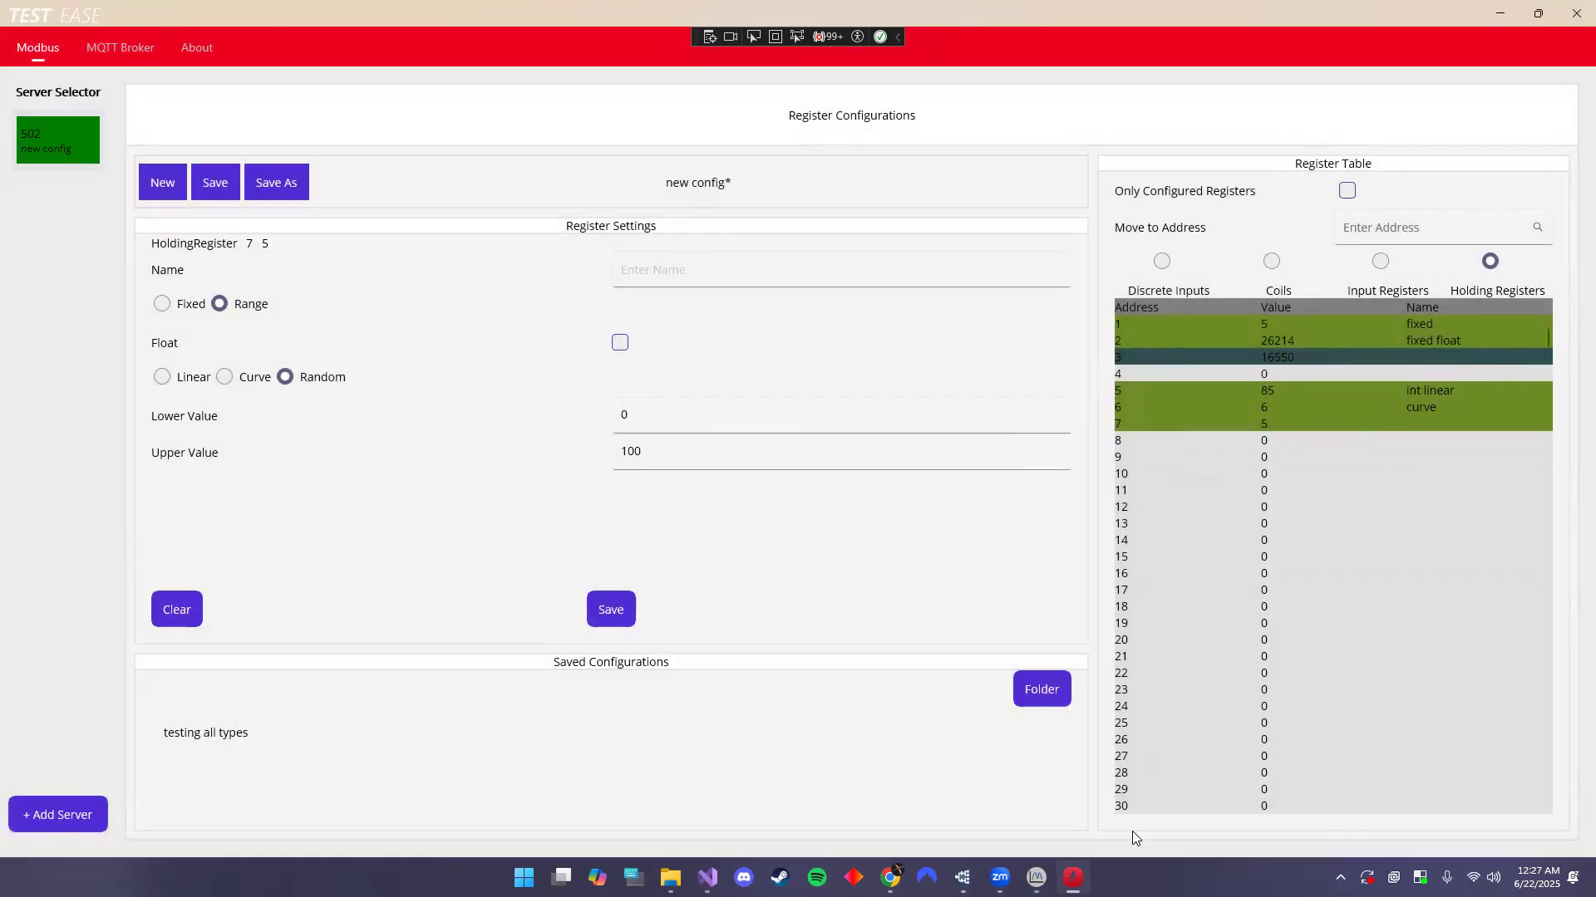
# - Stop ModbusScope's data logging and open its register settings
pyautogui.moveTo(1036, 878)
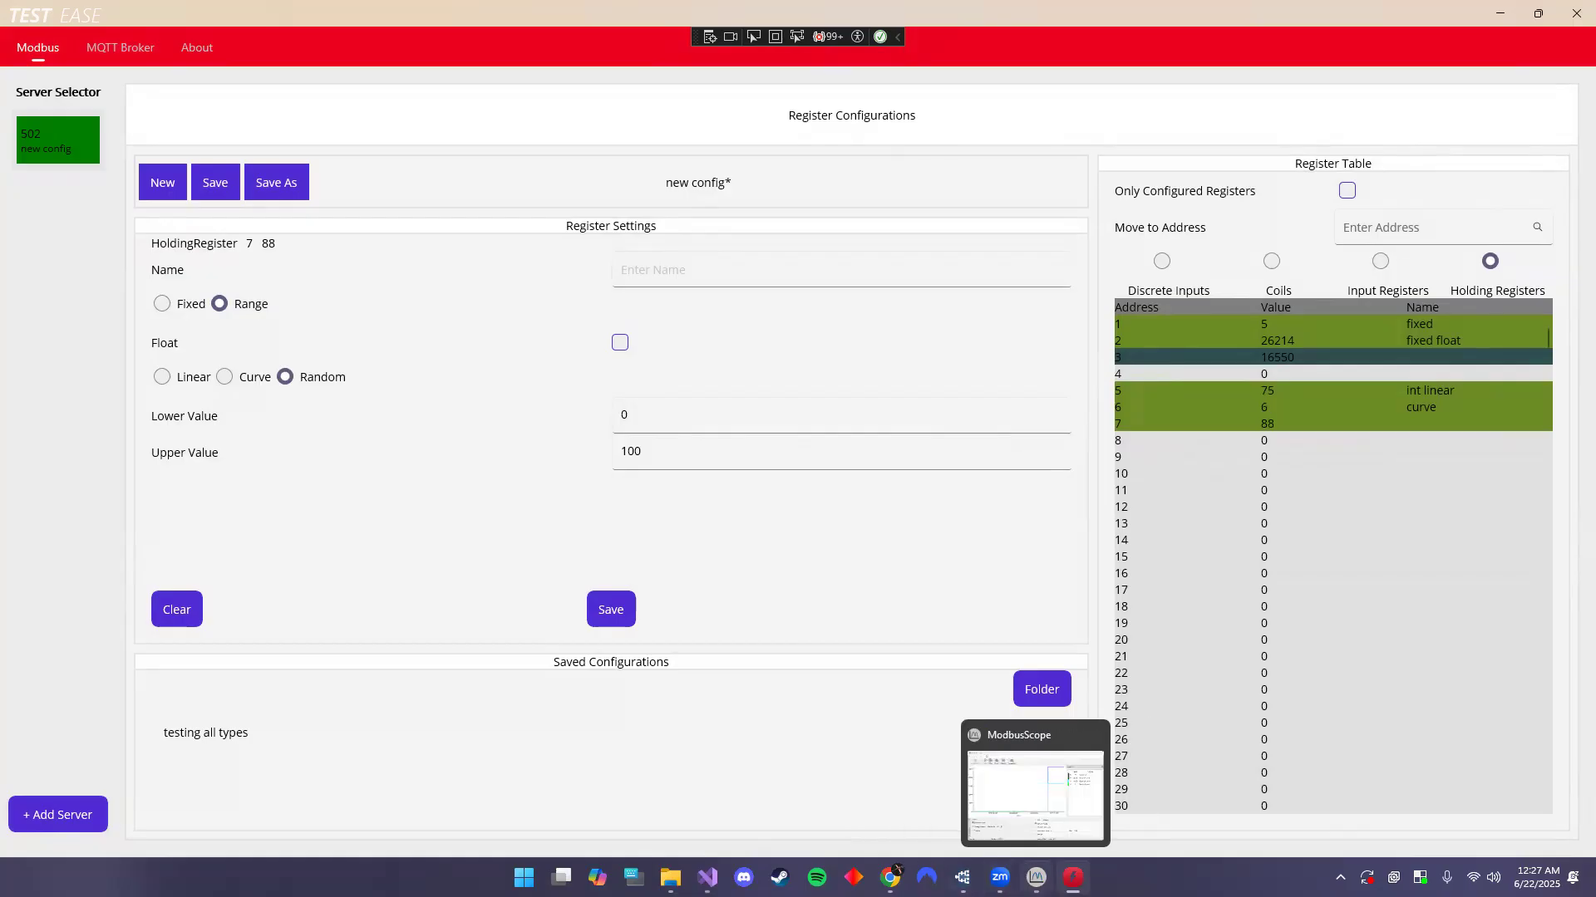
pyautogui.click(1036, 878)
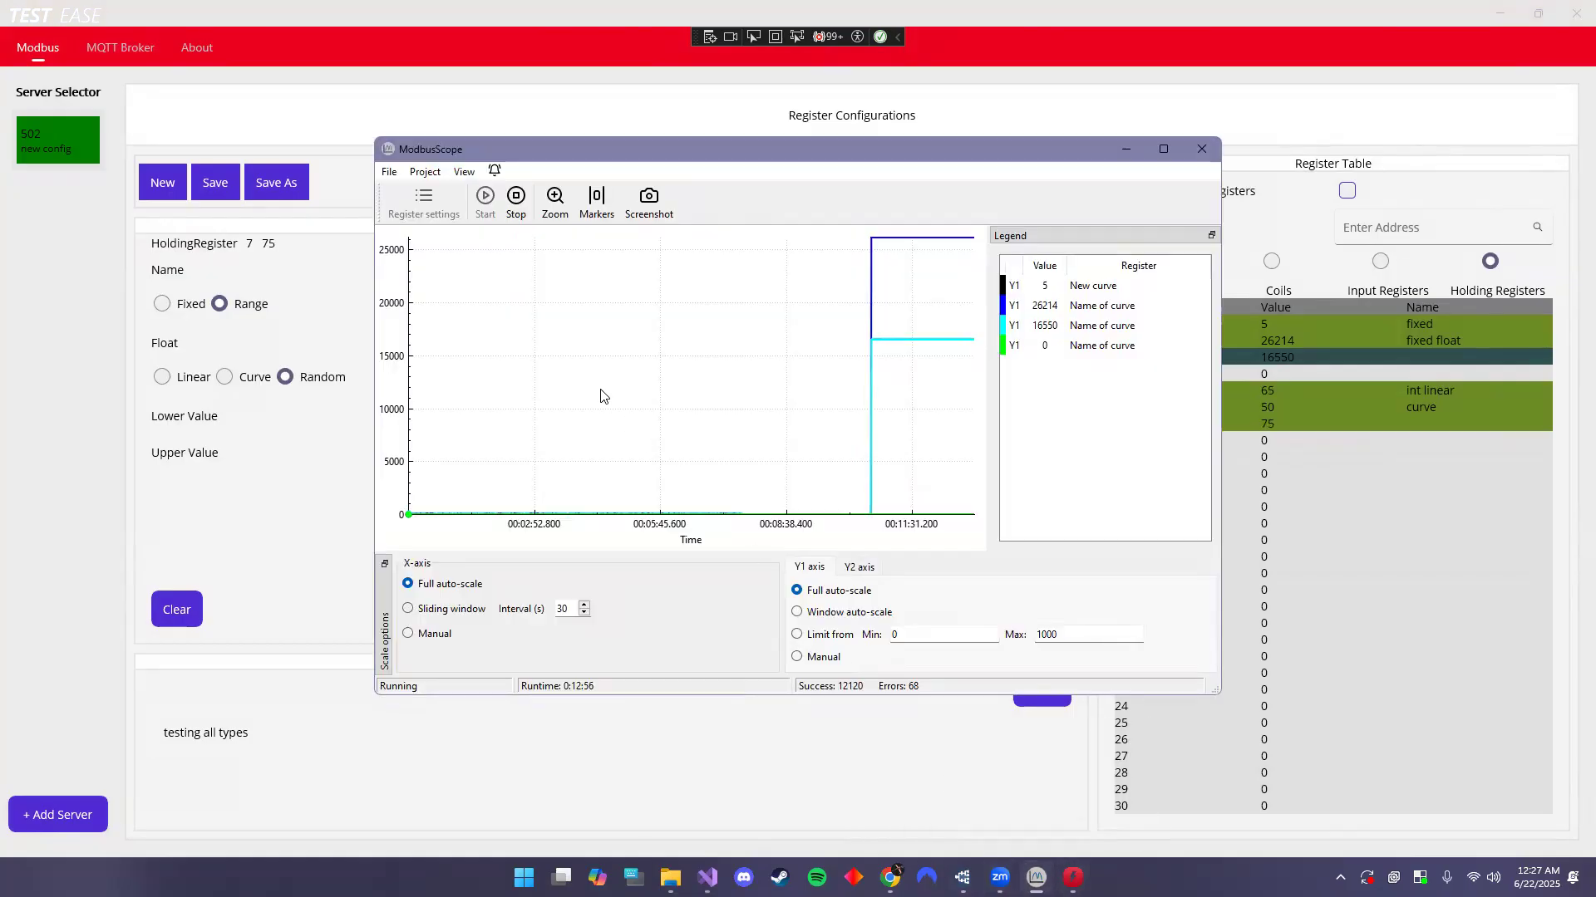
pyautogui.click(516, 204)
pyautogui.click(410, 202)
# - Remove the 40001, 40002, 40003 and 40005 curves from the register list
pyautogui.click(904, 342)
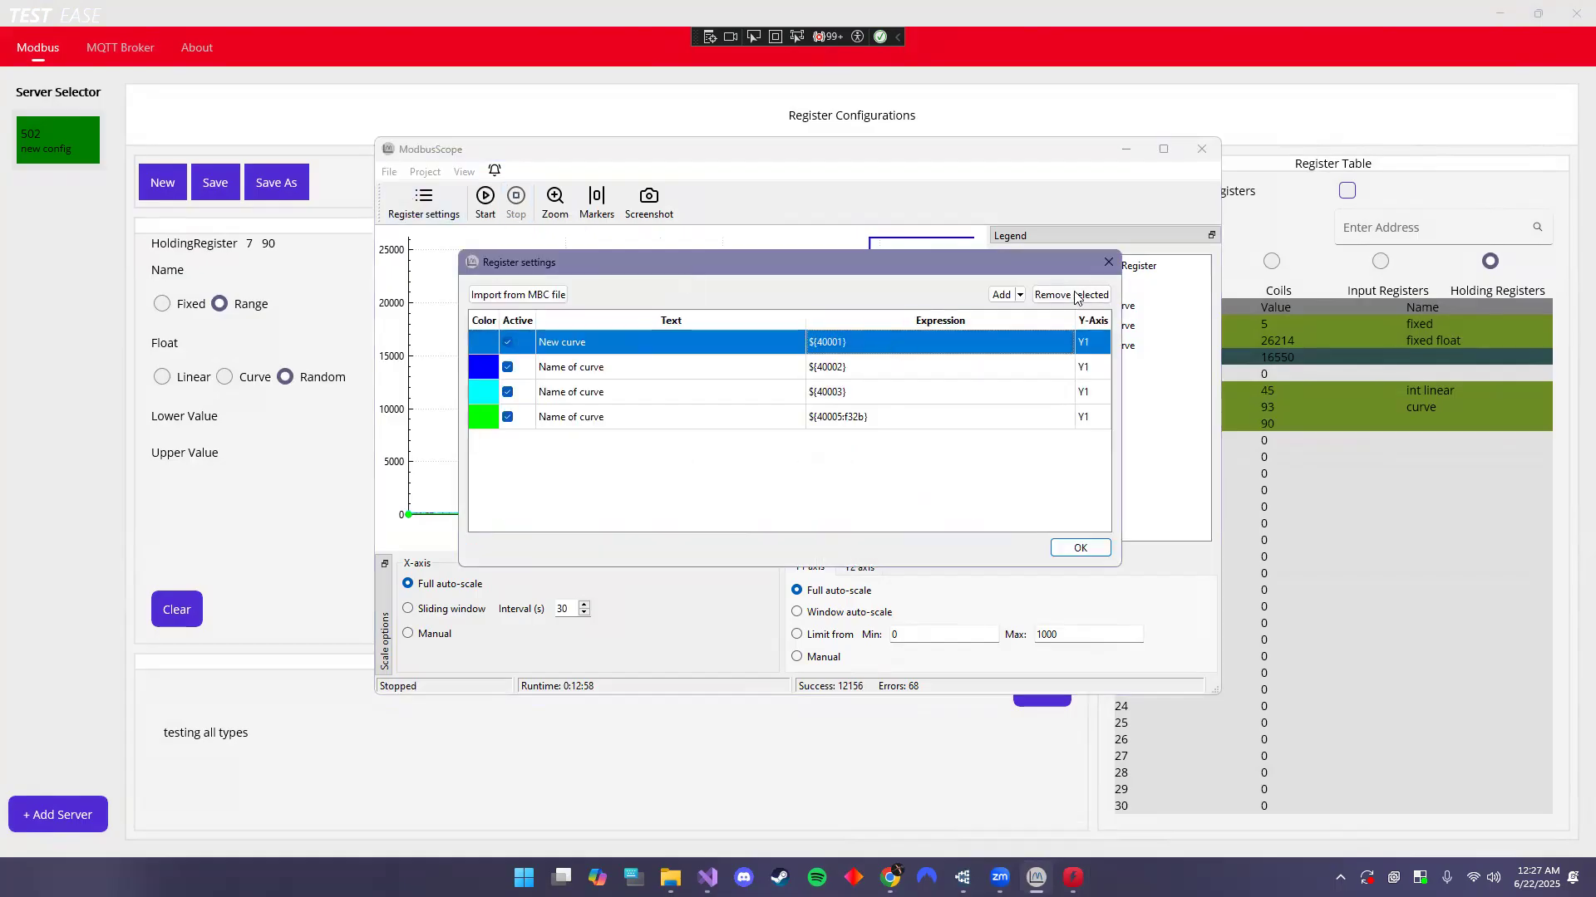
pyautogui.click(1074, 295)
pyautogui.click(936, 342)
pyautogui.click(1070, 295)
pyautogui.click(956, 342)
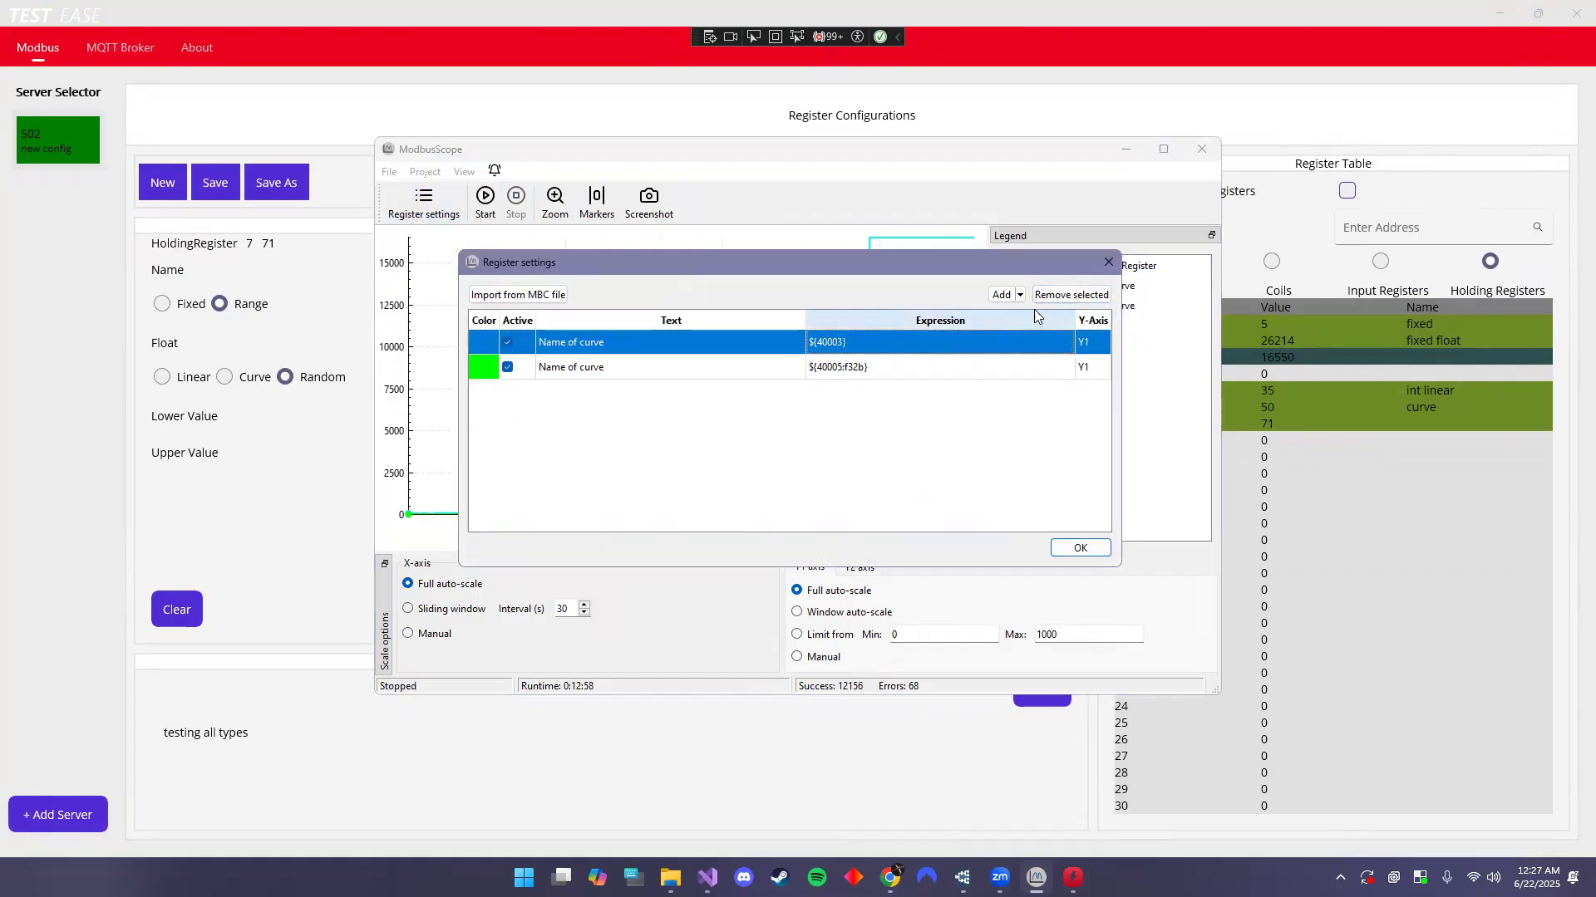
pyautogui.click(1049, 295)
pyautogui.click(955, 345)
pyautogui.click(1071, 295)
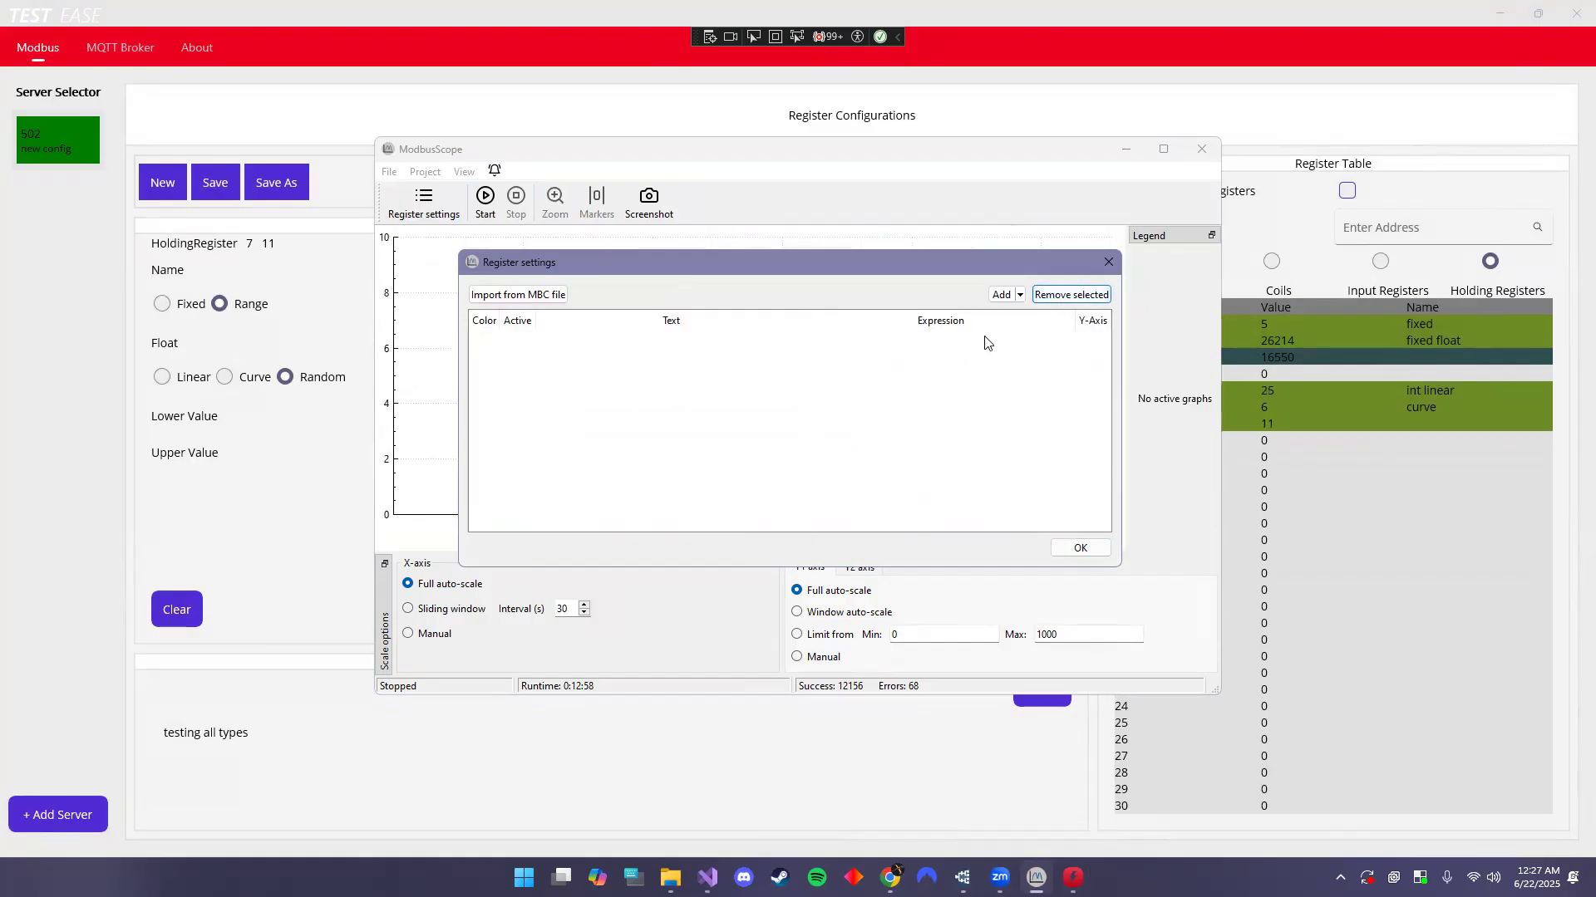
pyautogui.click(1019, 296)
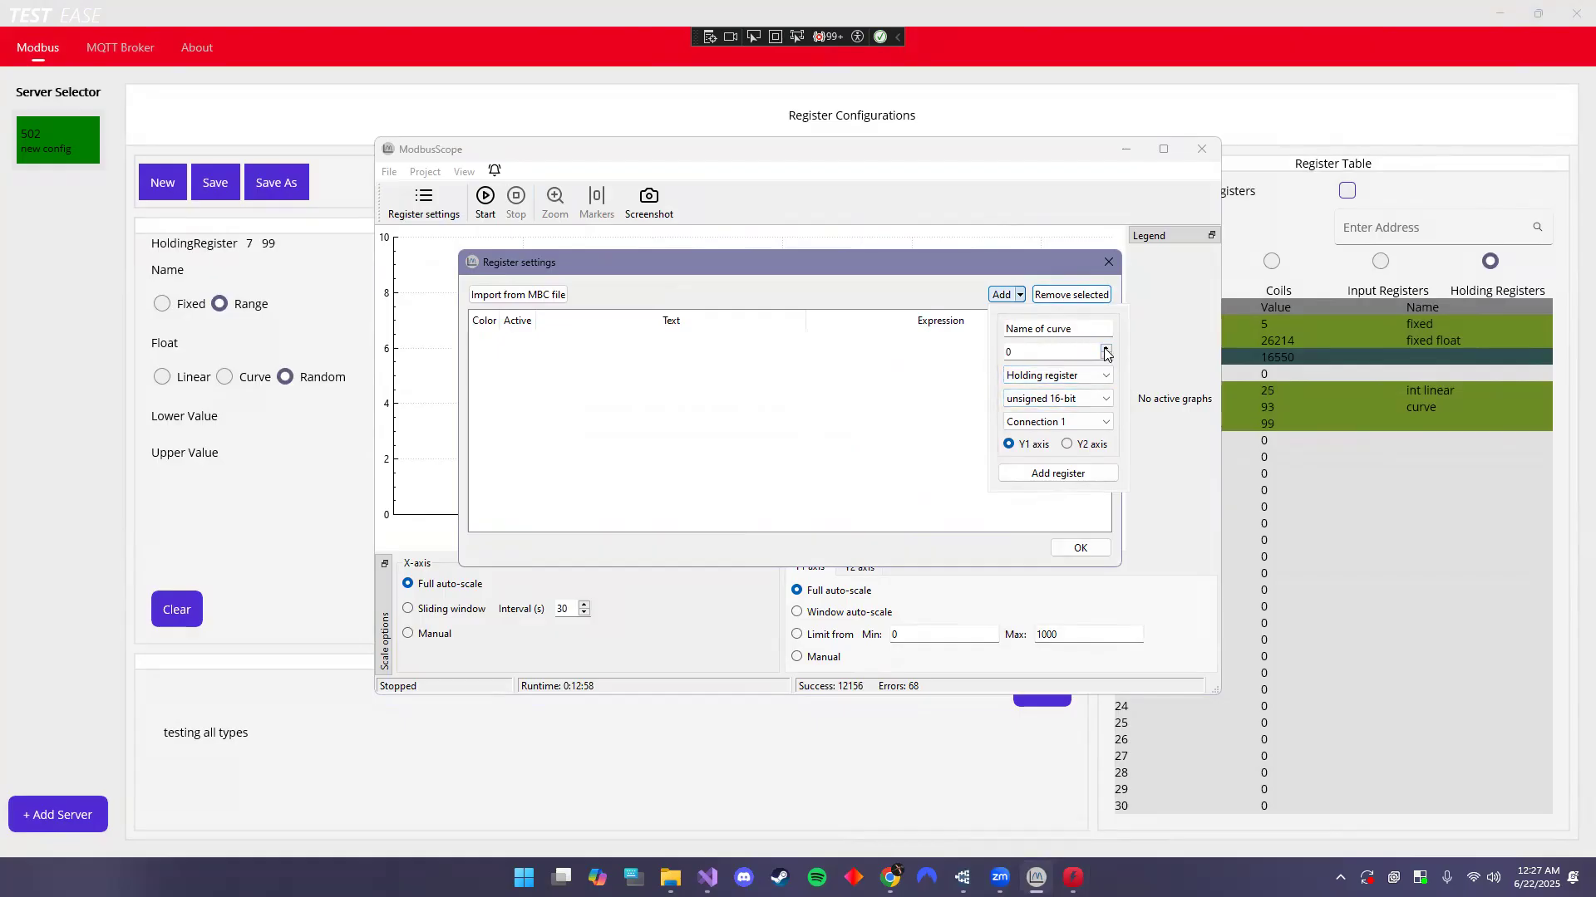
# - Add holding register 40001 as an unsigned 16-bit curve and log it briefly
pyautogui.click(1072, 478)
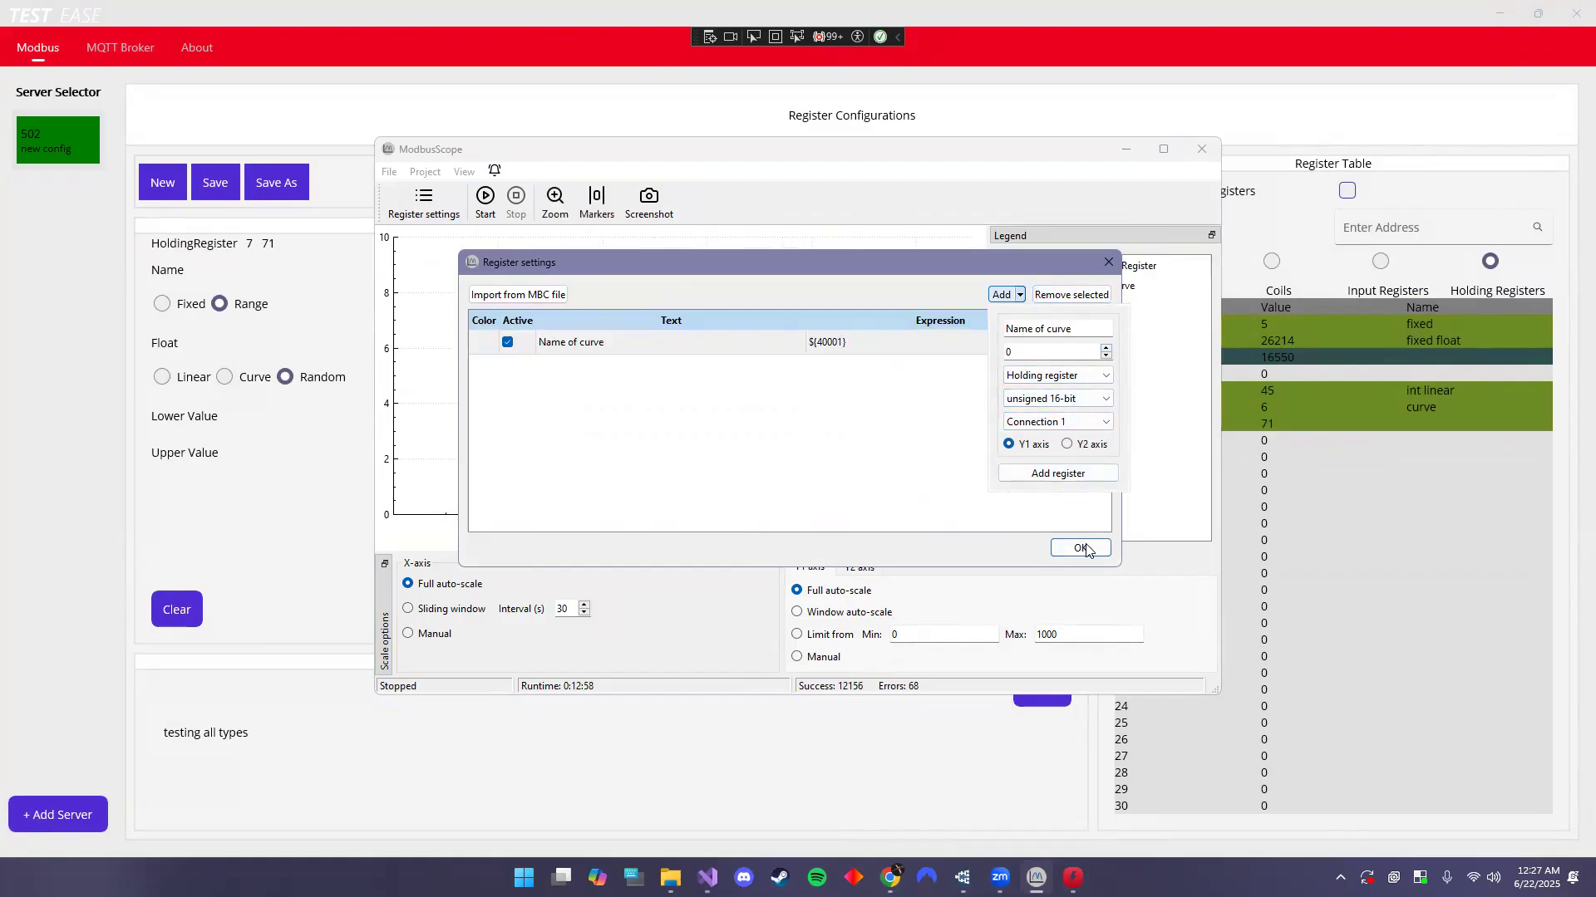
pyautogui.click(1080, 549)
pyautogui.click(485, 200)
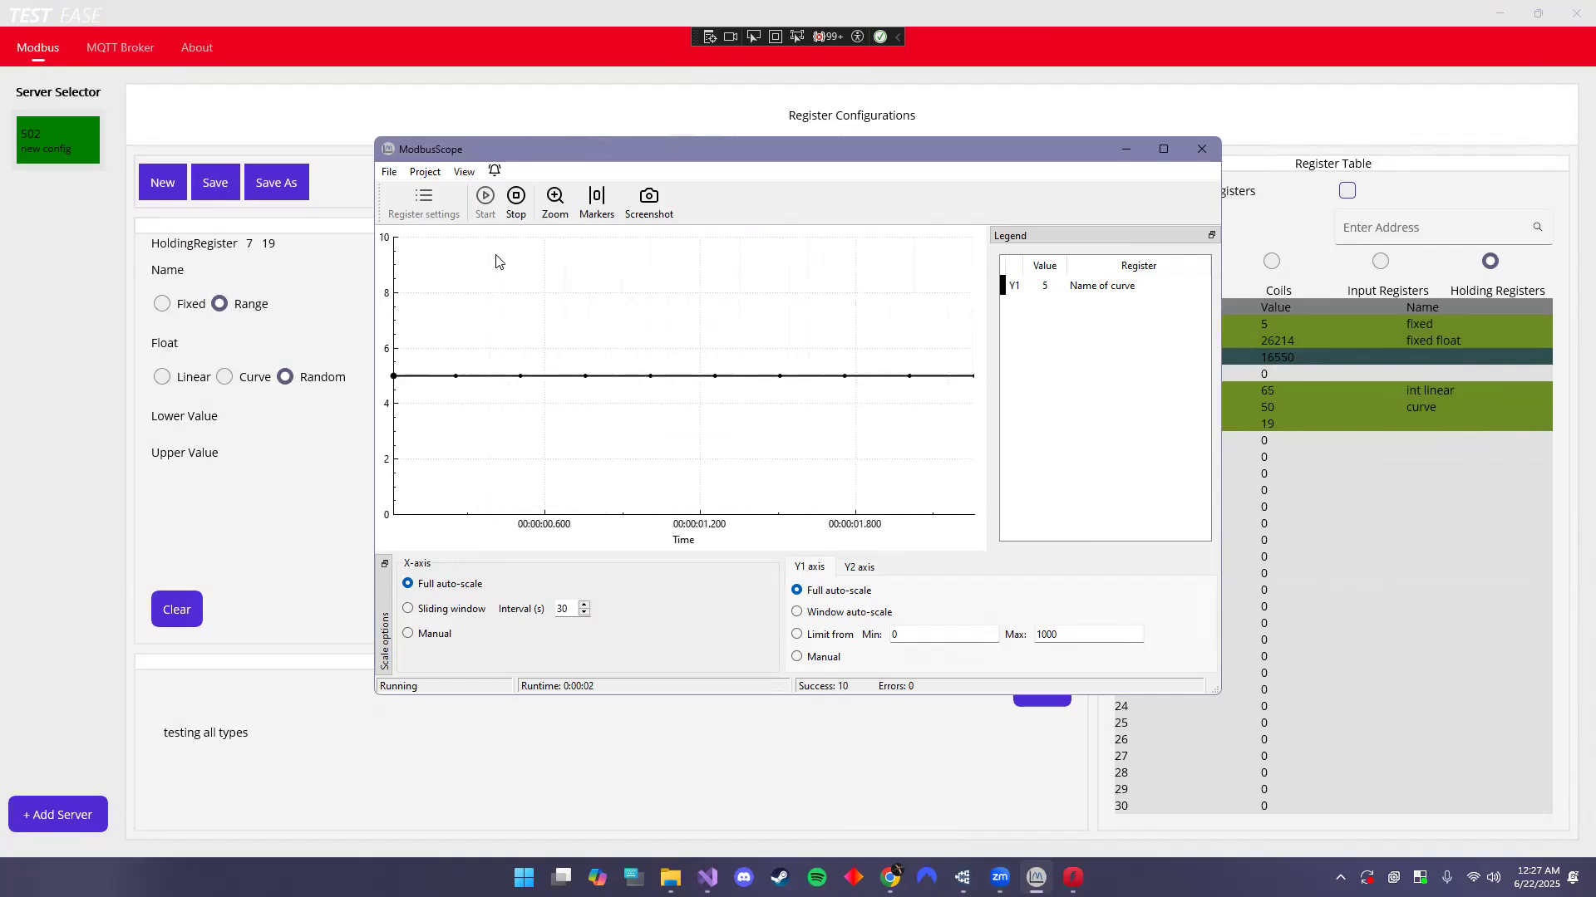
pyautogui.click(516, 200)
# - Add register 40002 as a 32-bit float curve and start logging both
pyautogui.click(423, 204)
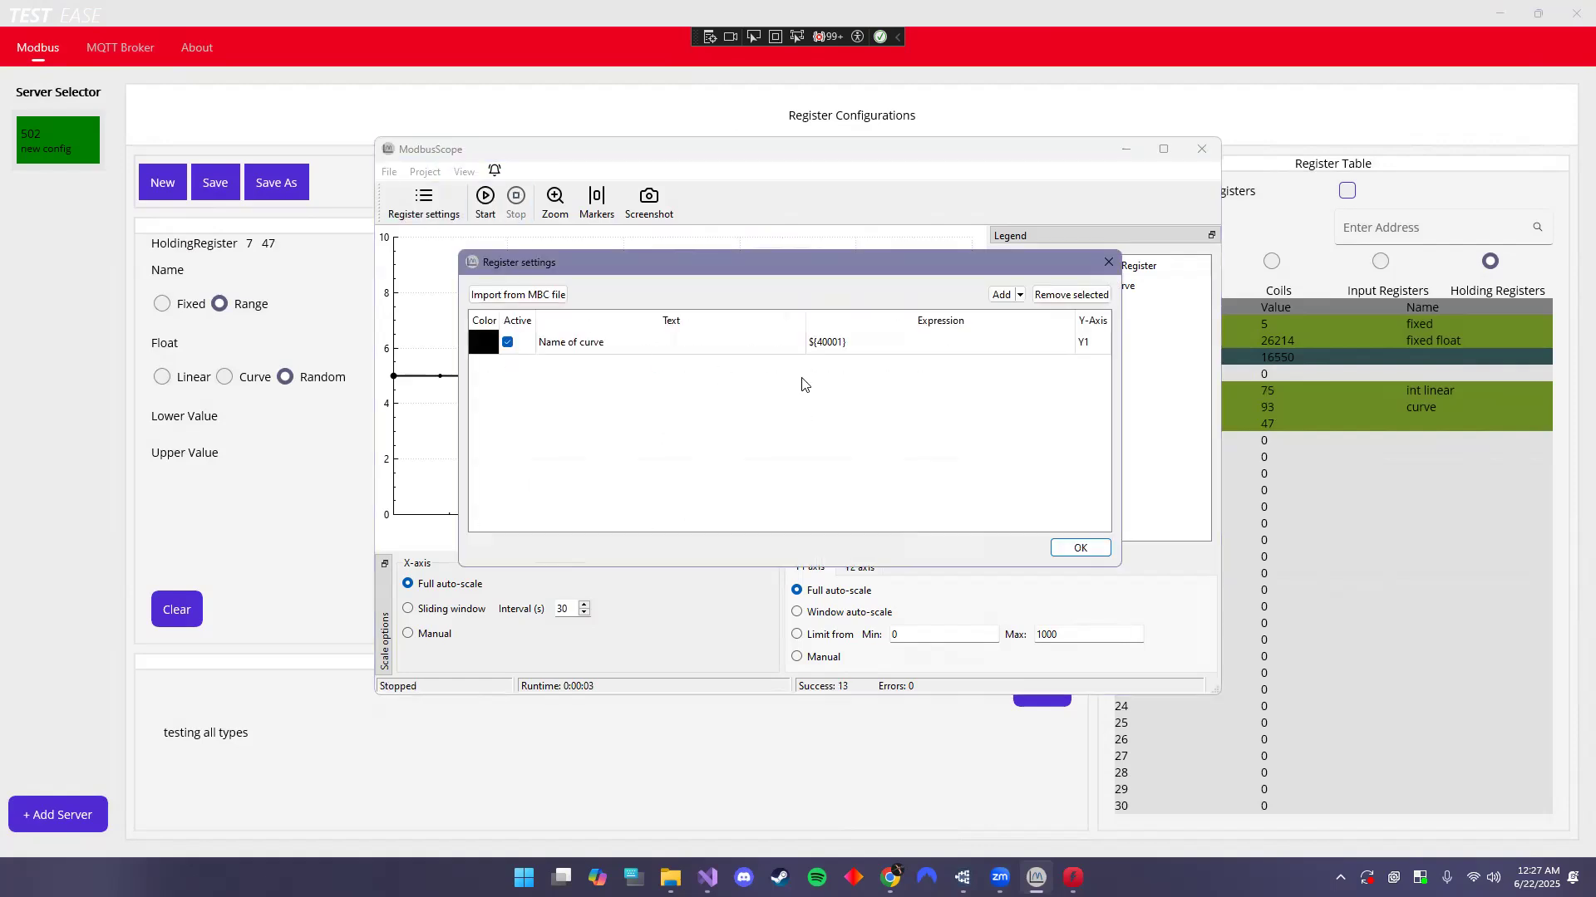
pyautogui.click(1003, 295)
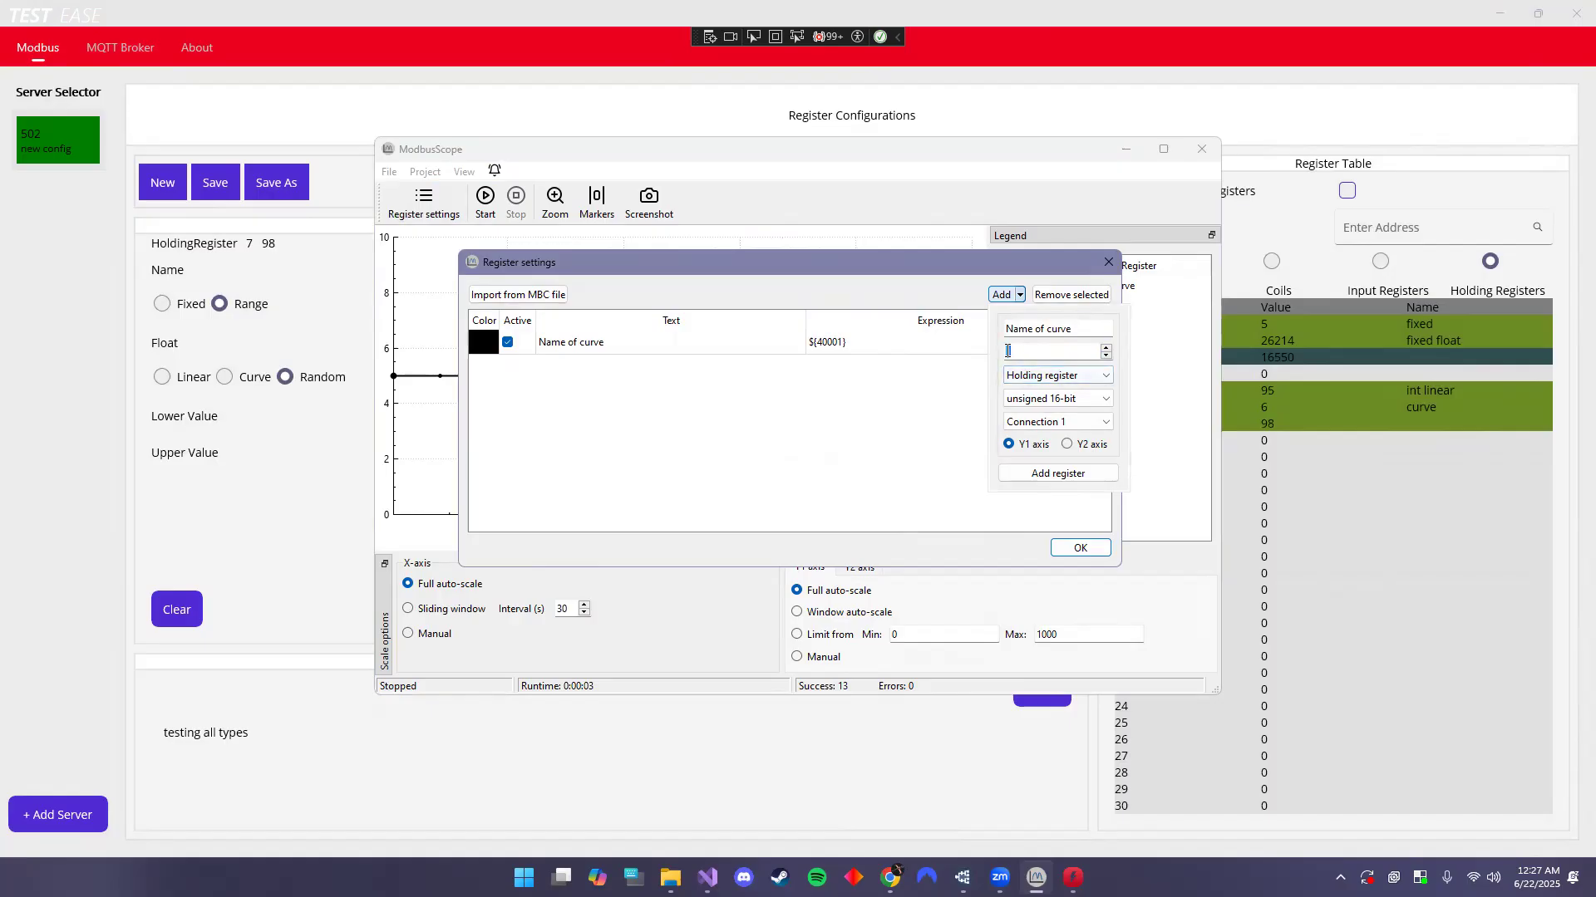
pyautogui.click(1088, 400)
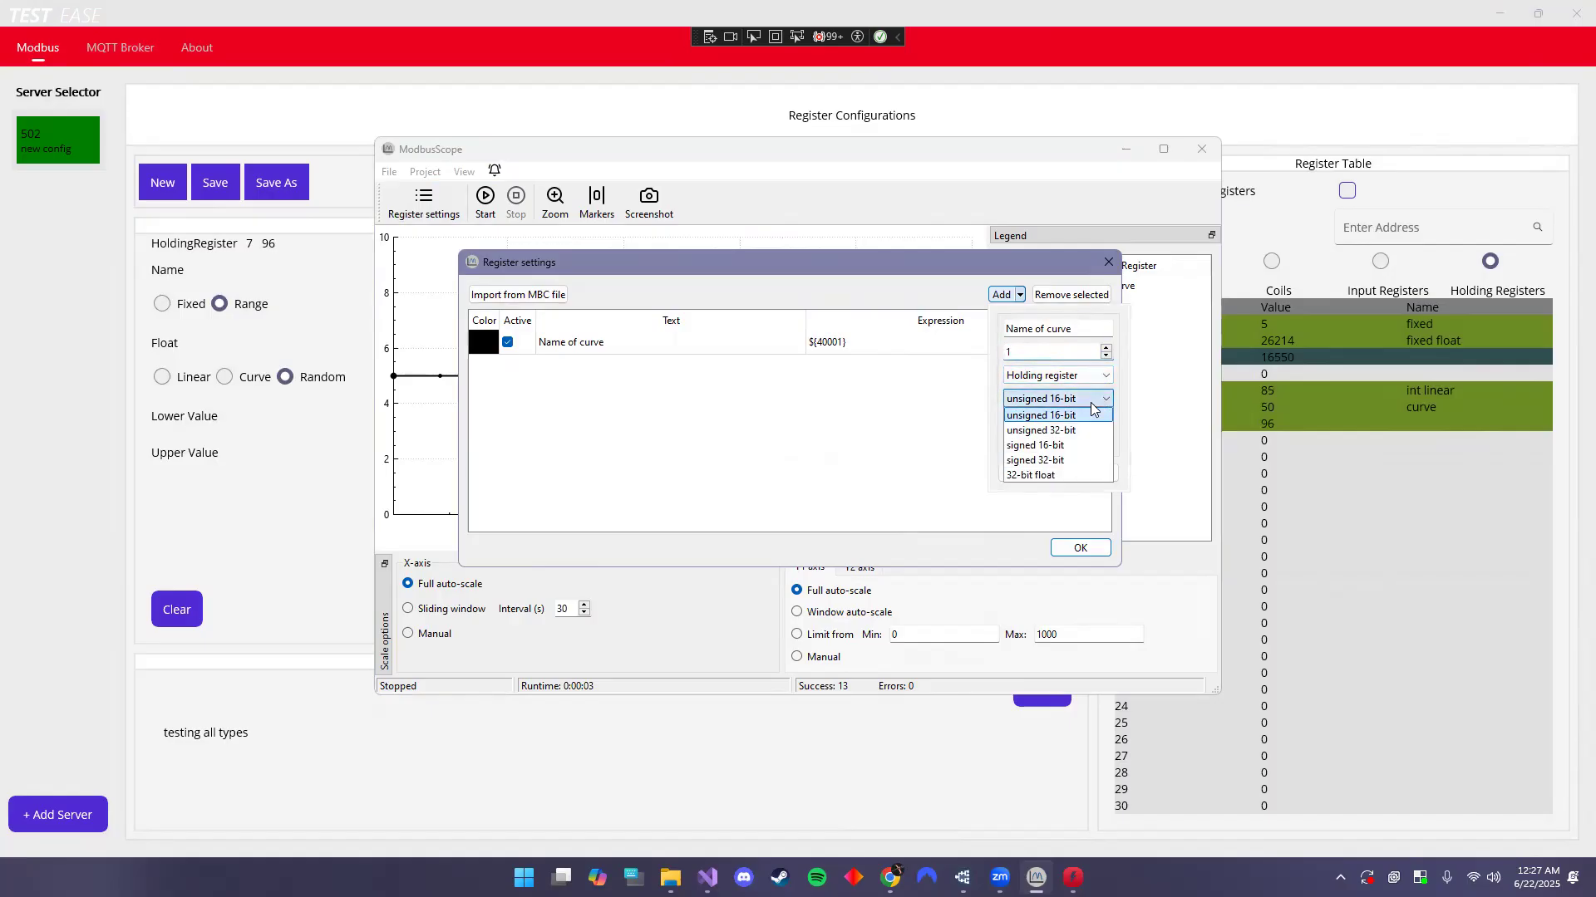
pyautogui.click(1043, 477)
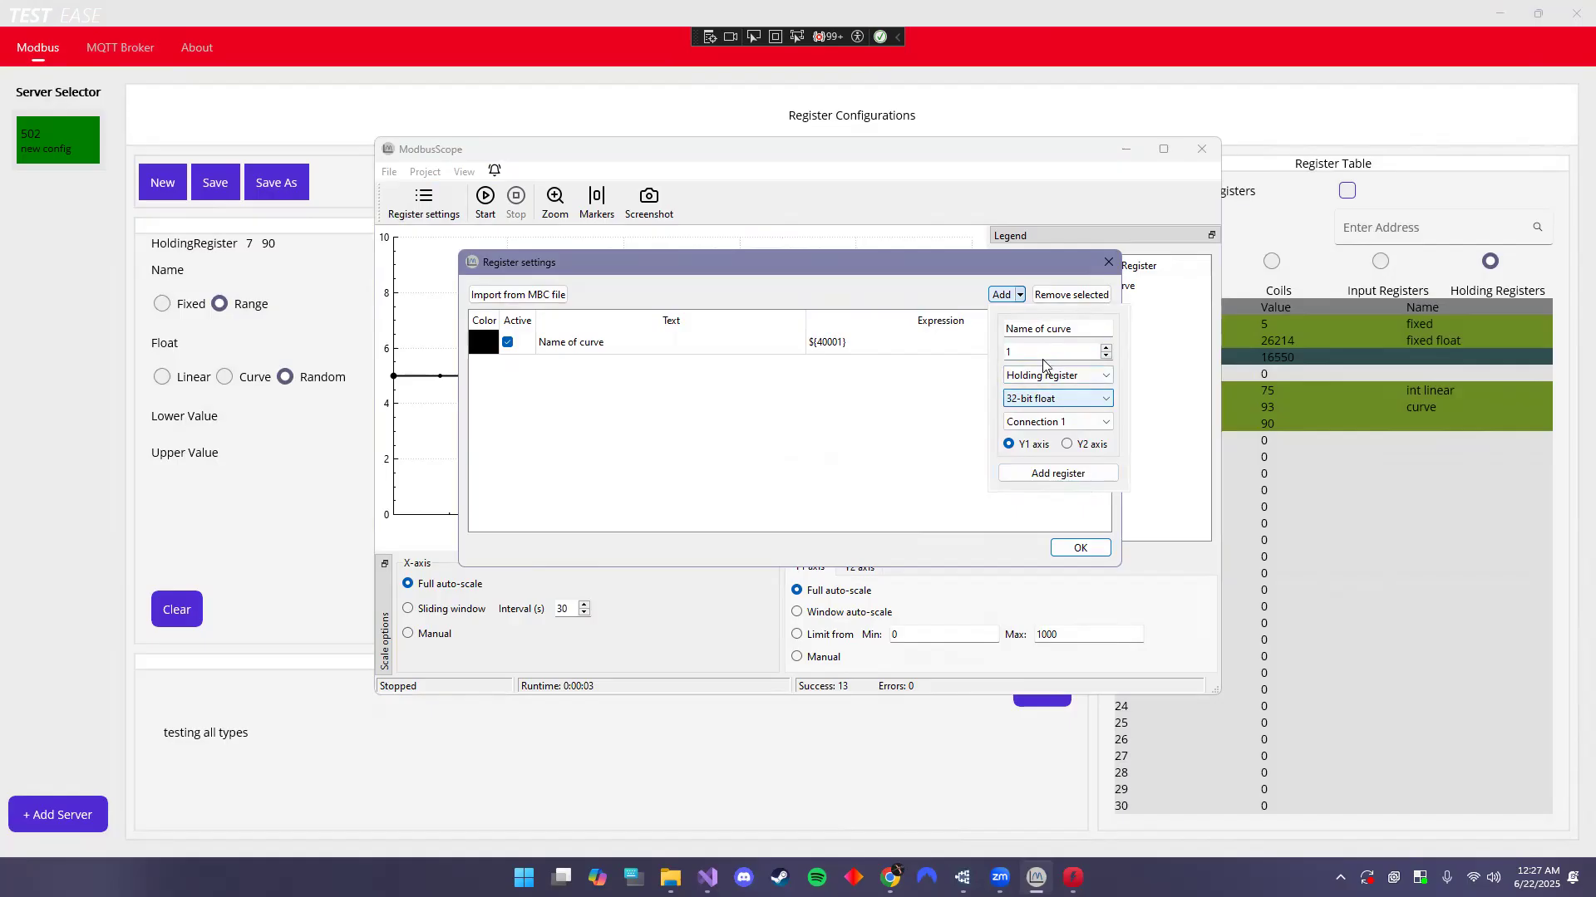
pyautogui.click(1064, 473)
pyautogui.click(1070, 547)
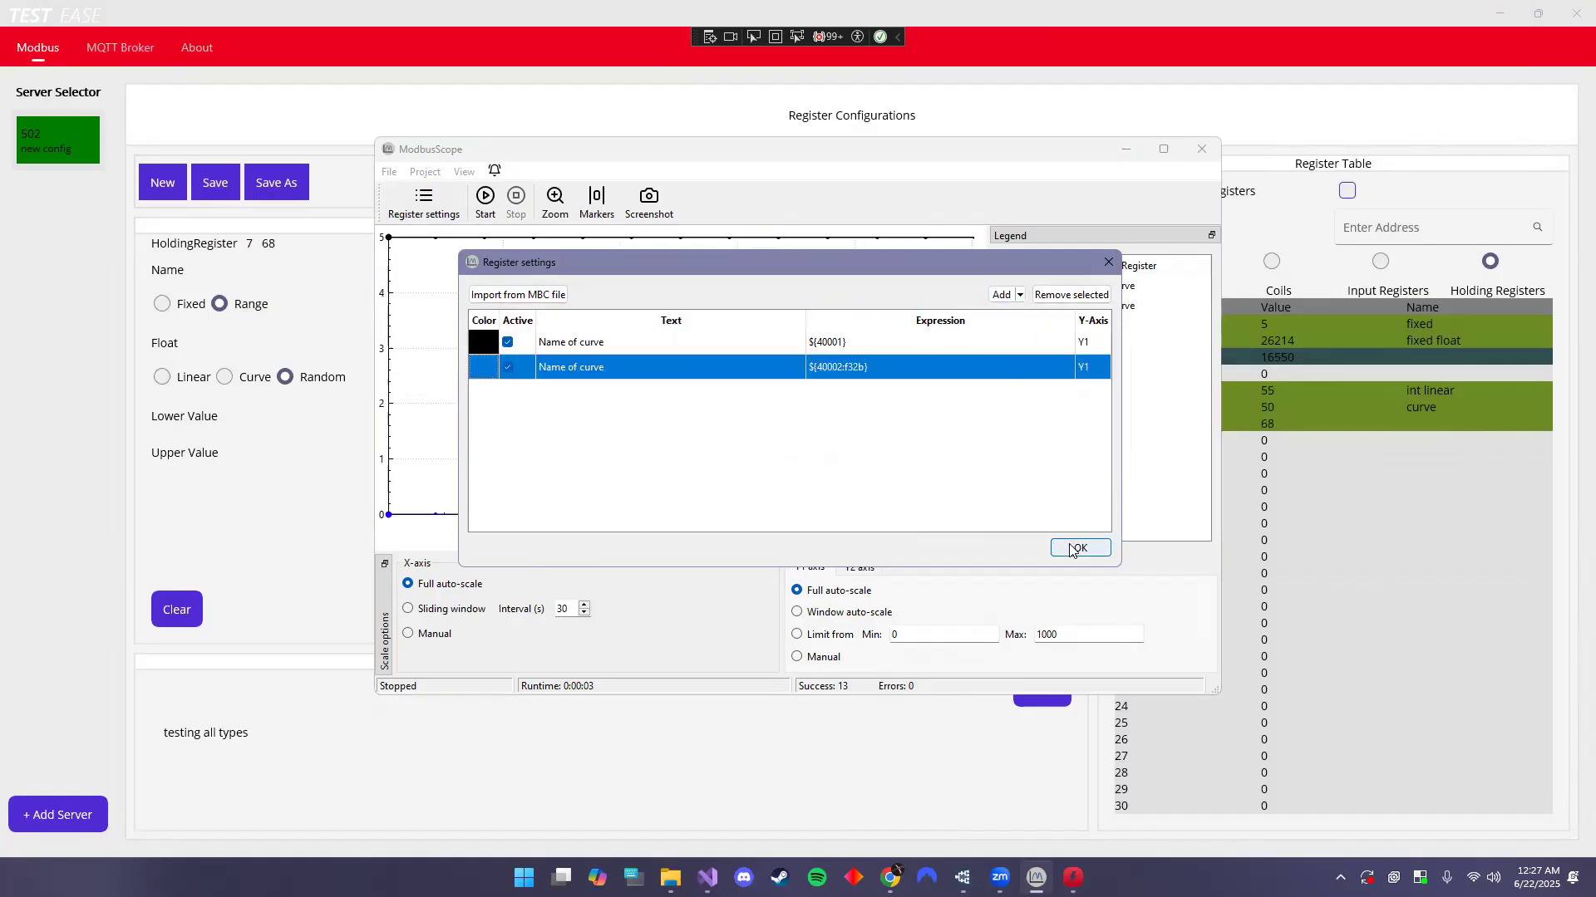
pyautogui.click(490, 205)
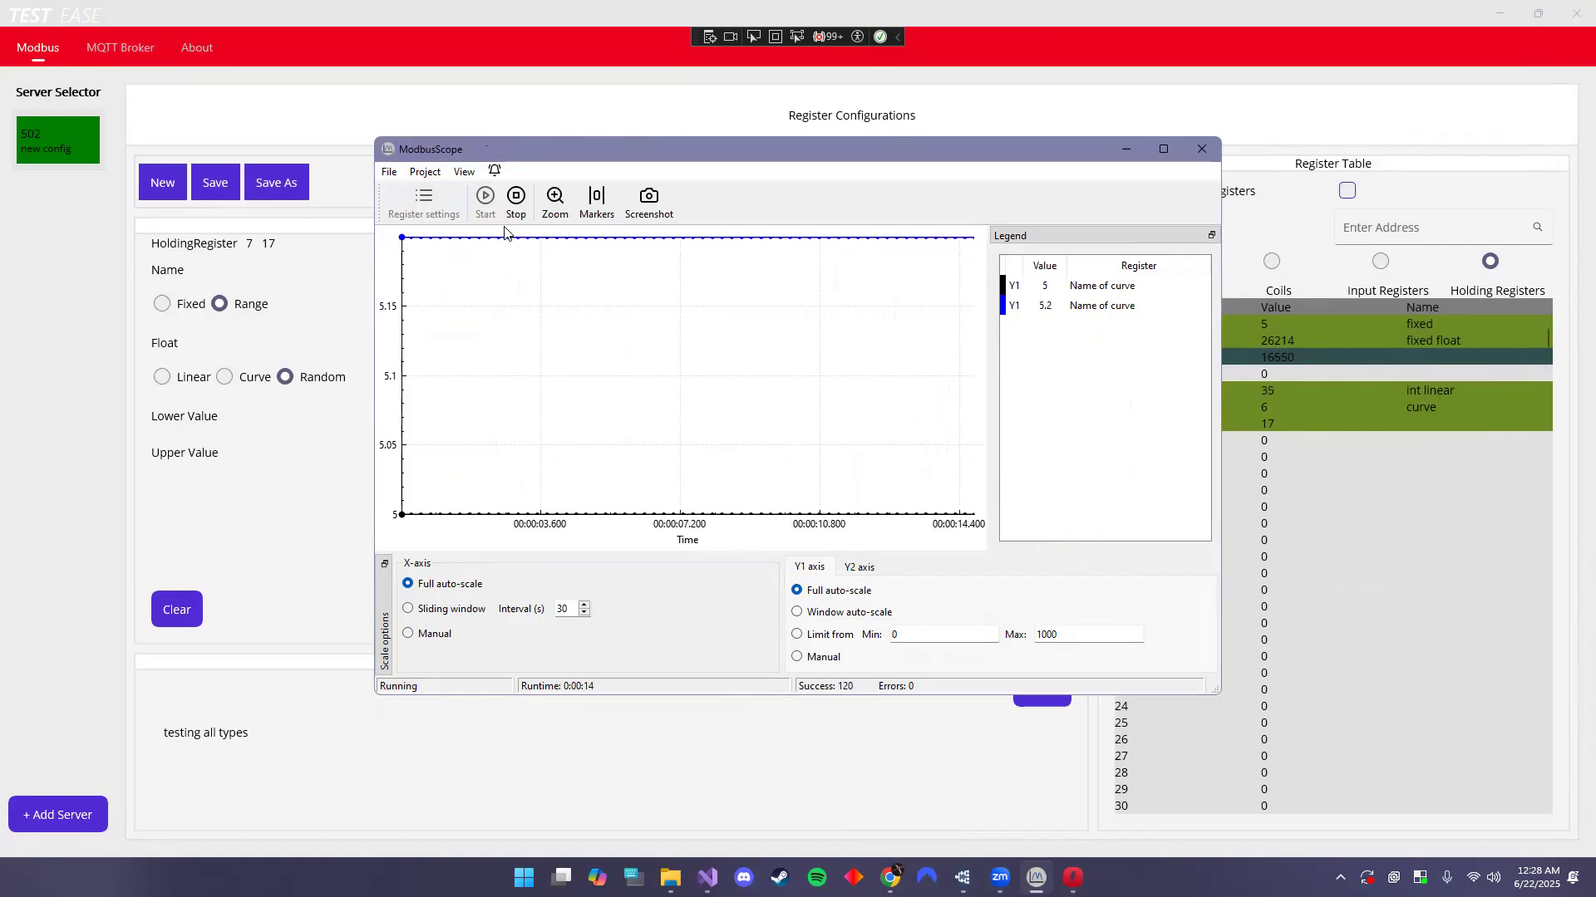
# - Stop logging and open the register settings, briefly checking the Test Ease register view
pyautogui.click(515, 202)
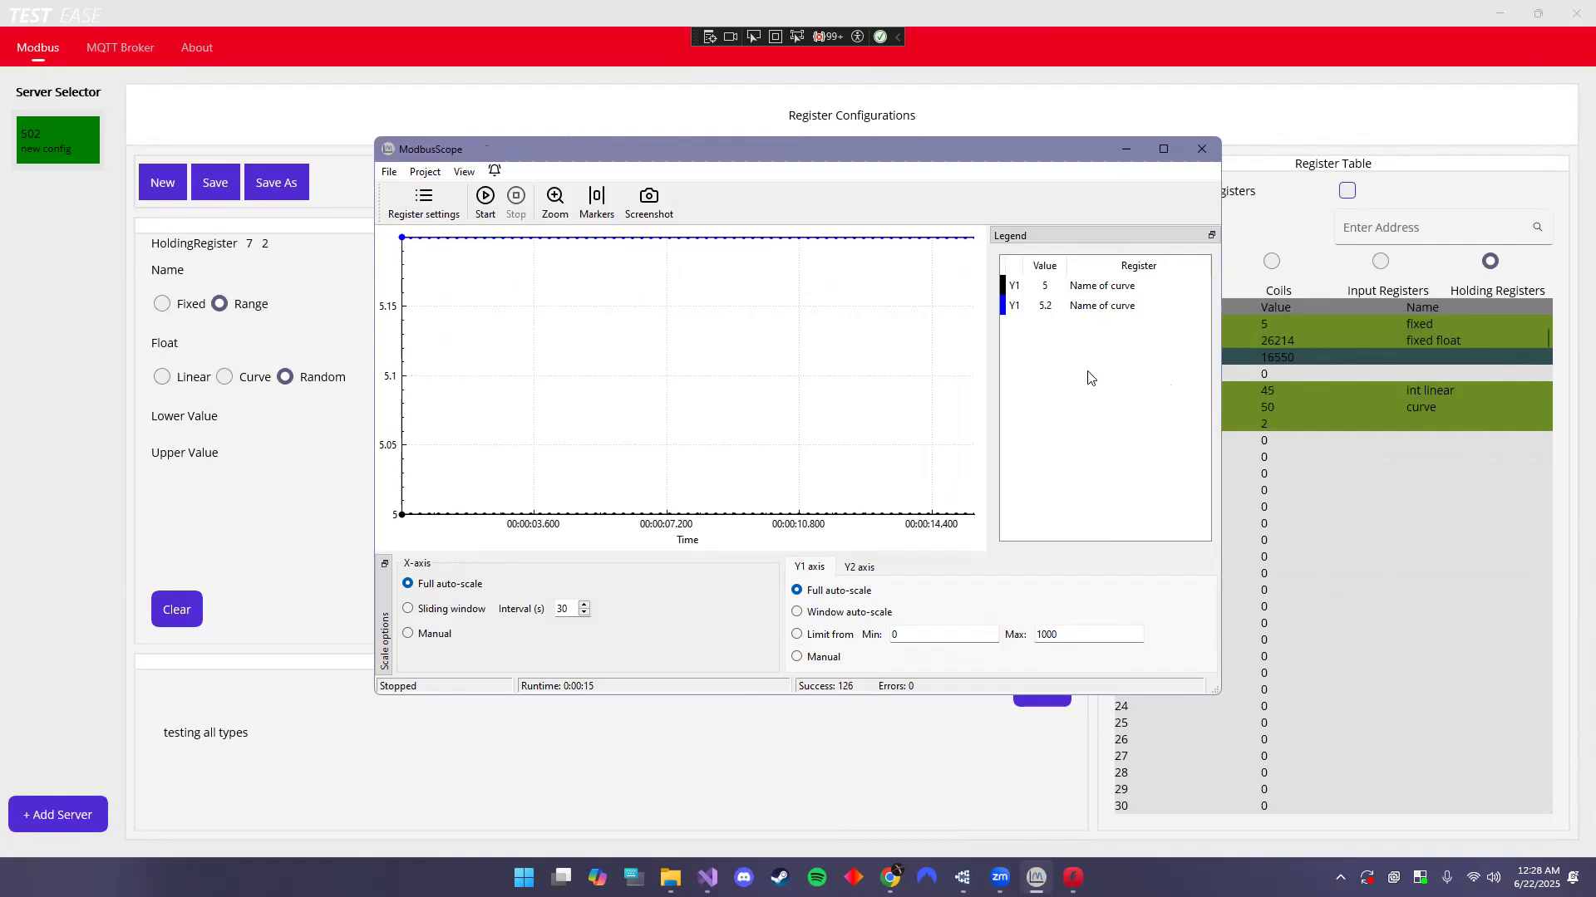
pyautogui.click(422, 202)
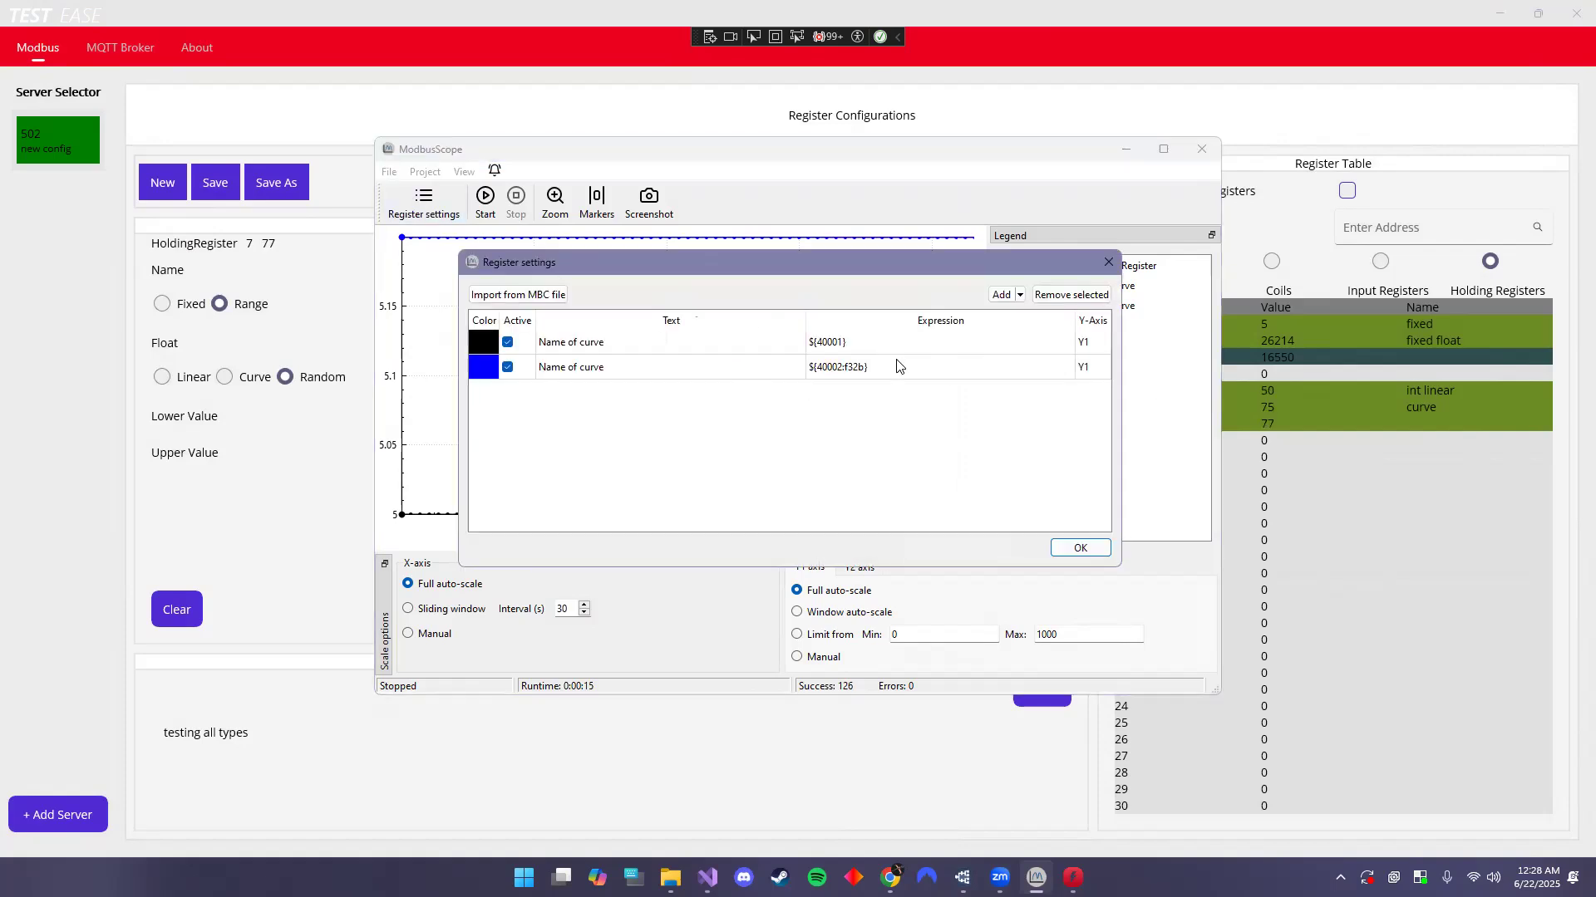
pyautogui.click(1020, 296)
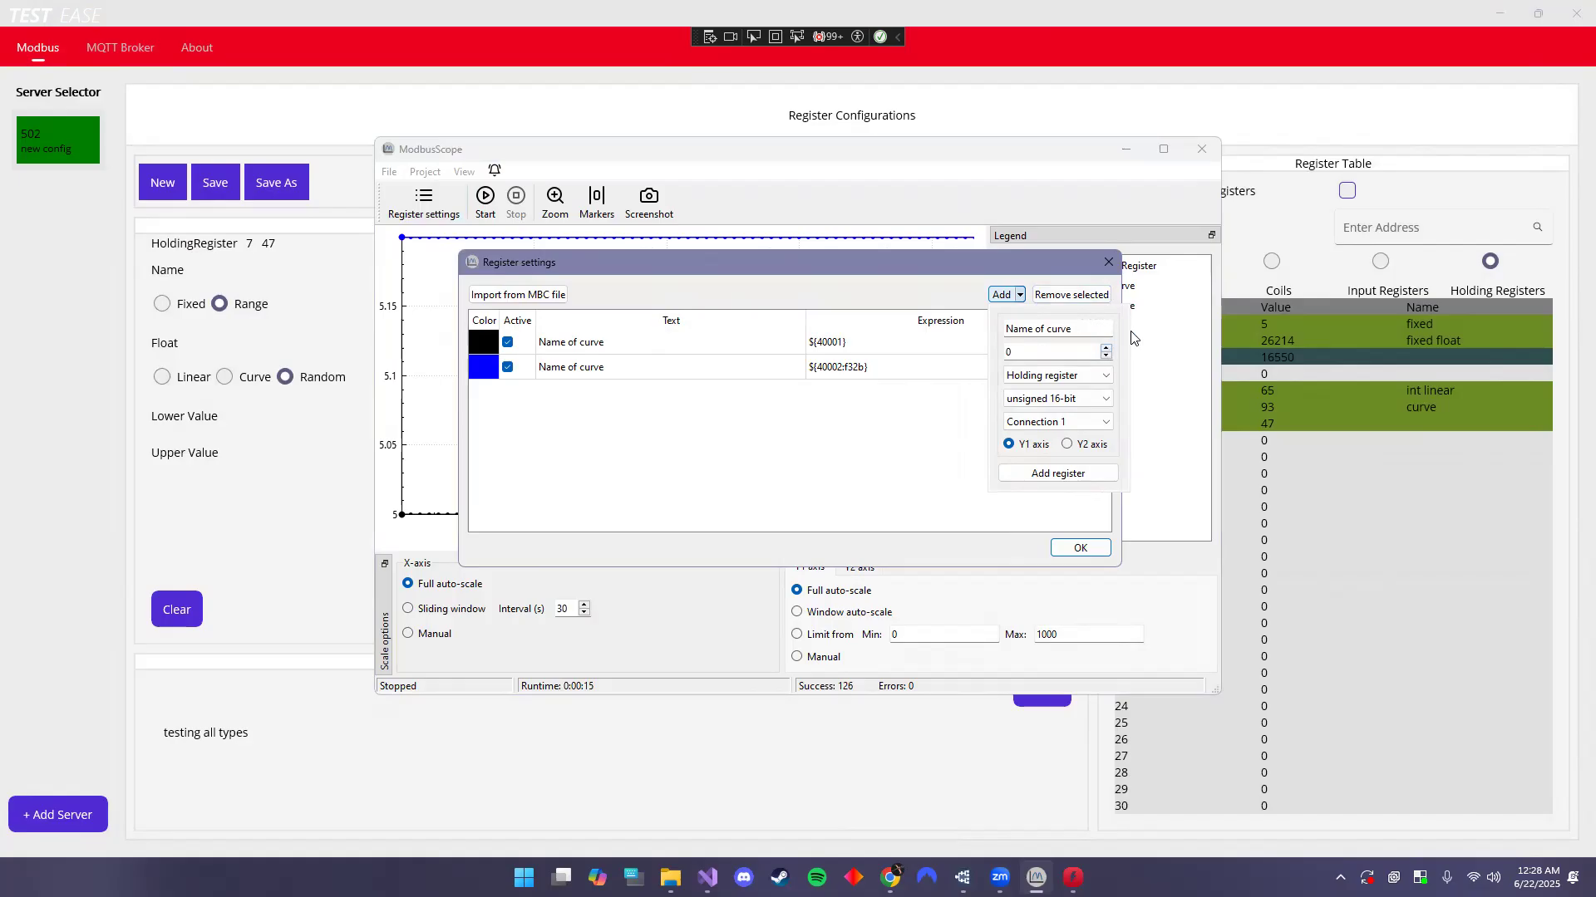
pyautogui.click(1082, 132)
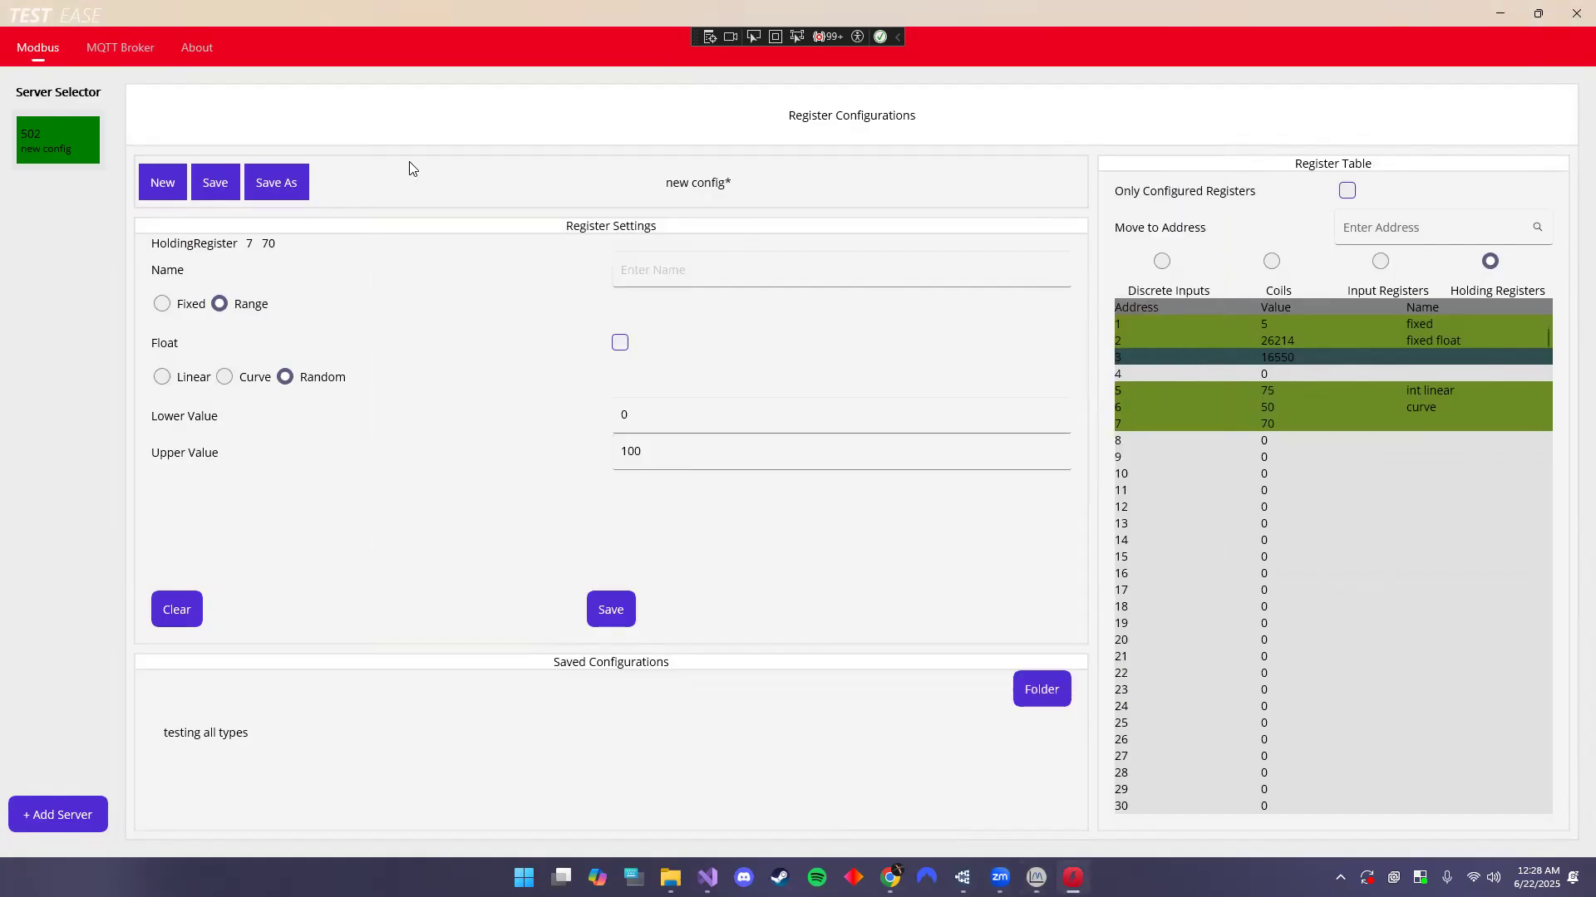
pyautogui.hotkey('alt', 'Tab')
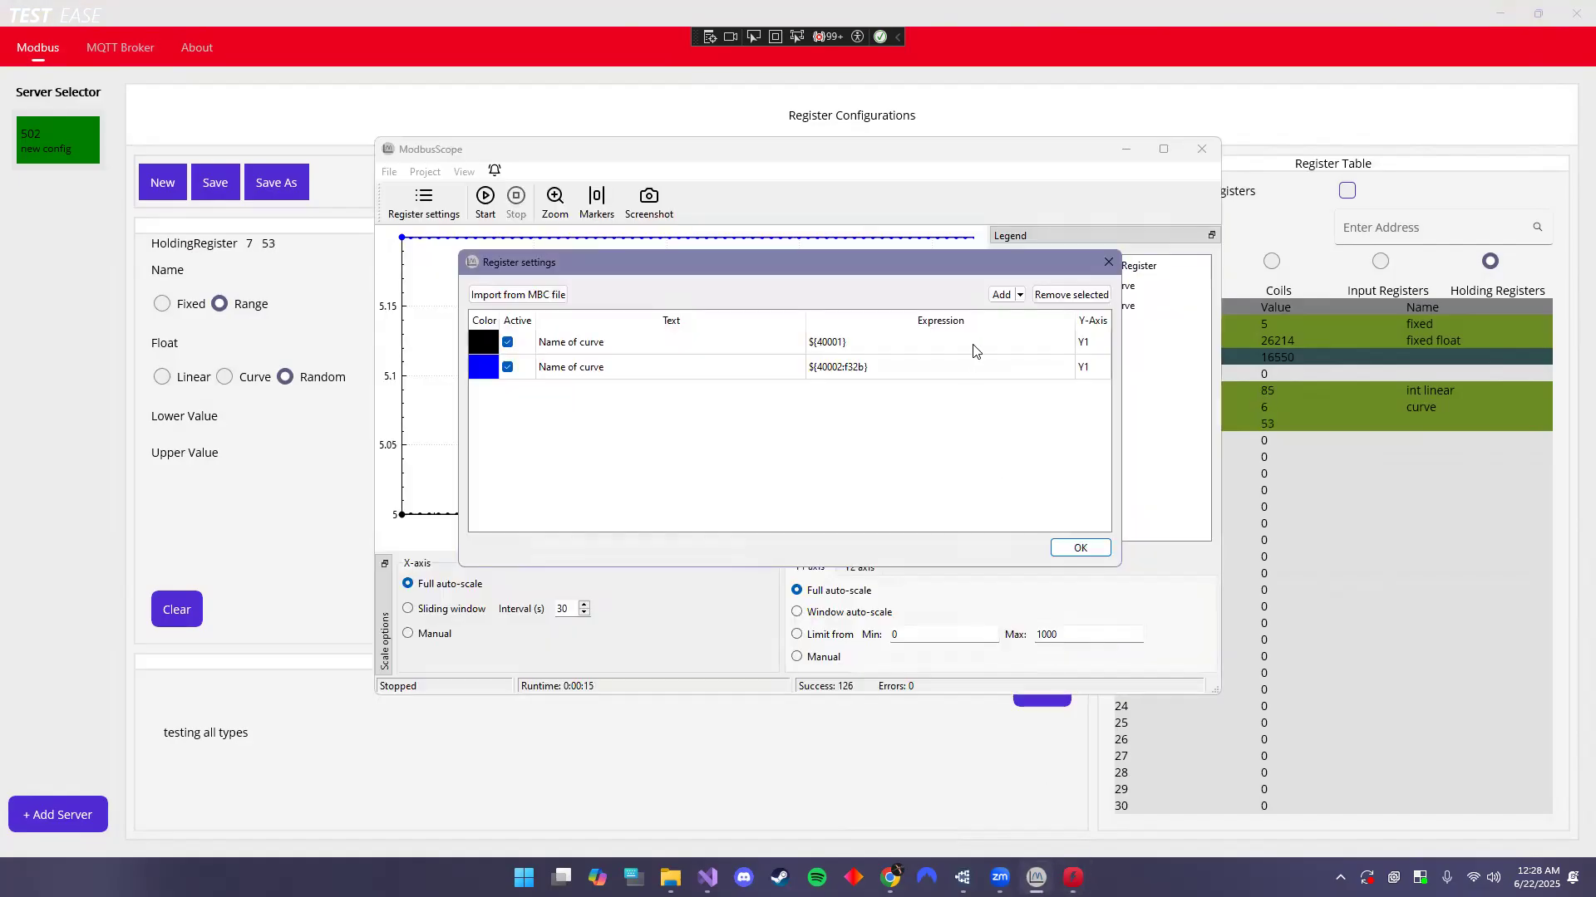
# - Add holding registers 40005, 40006 and 40007 as curves and restart logging
pyautogui.click(1021, 296)
pyautogui.click(1104, 345)
pyautogui.click(1104, 346)
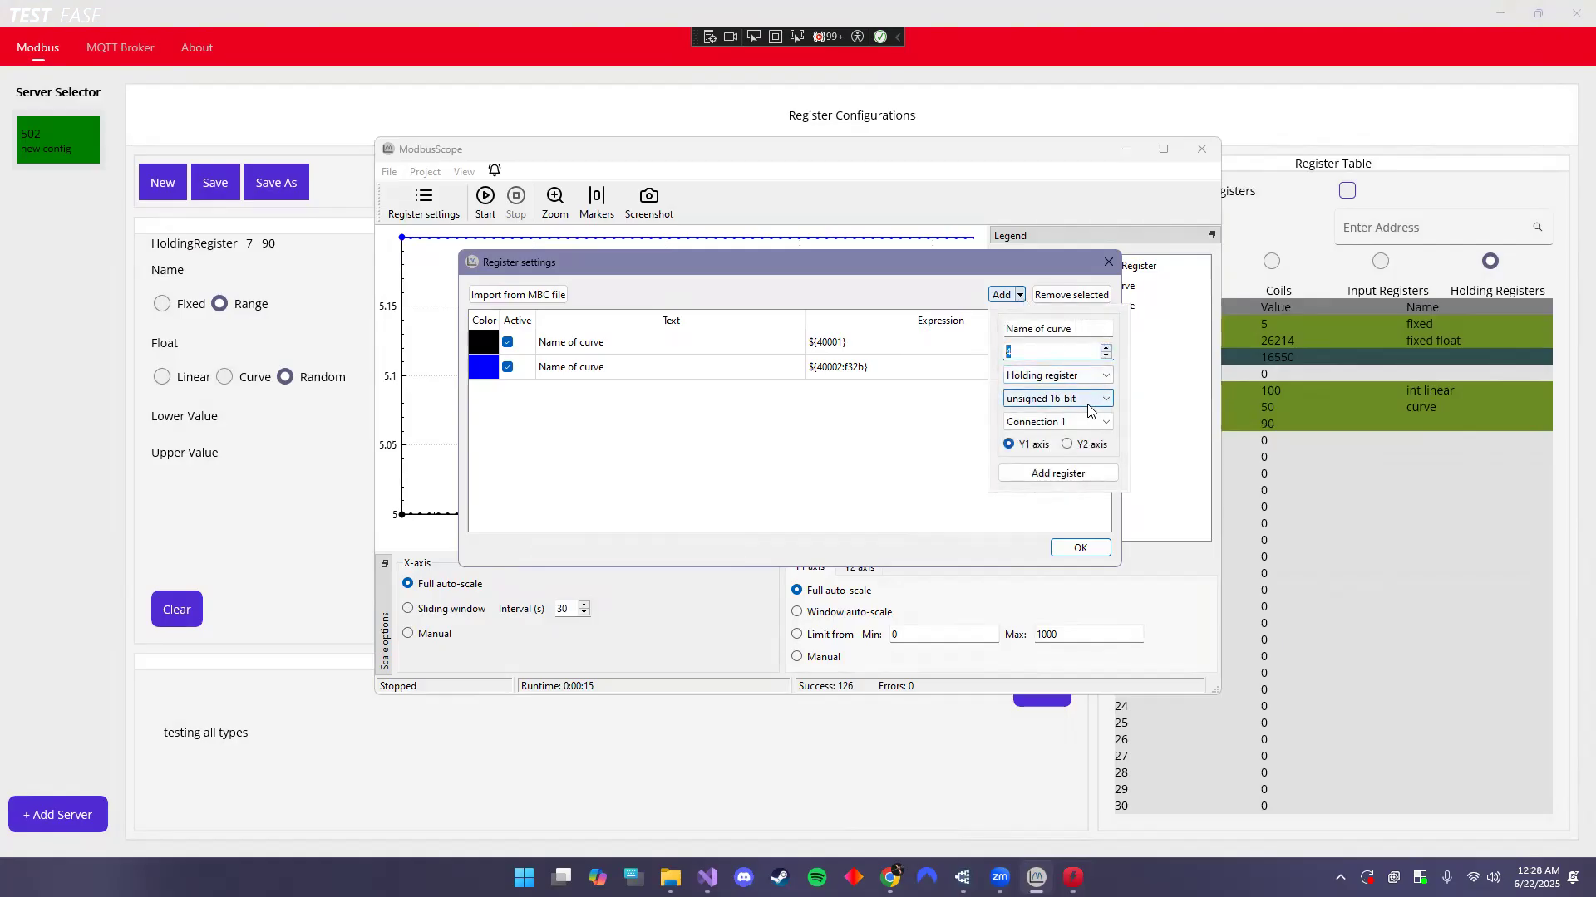
pyautogui.click(1067, 478)
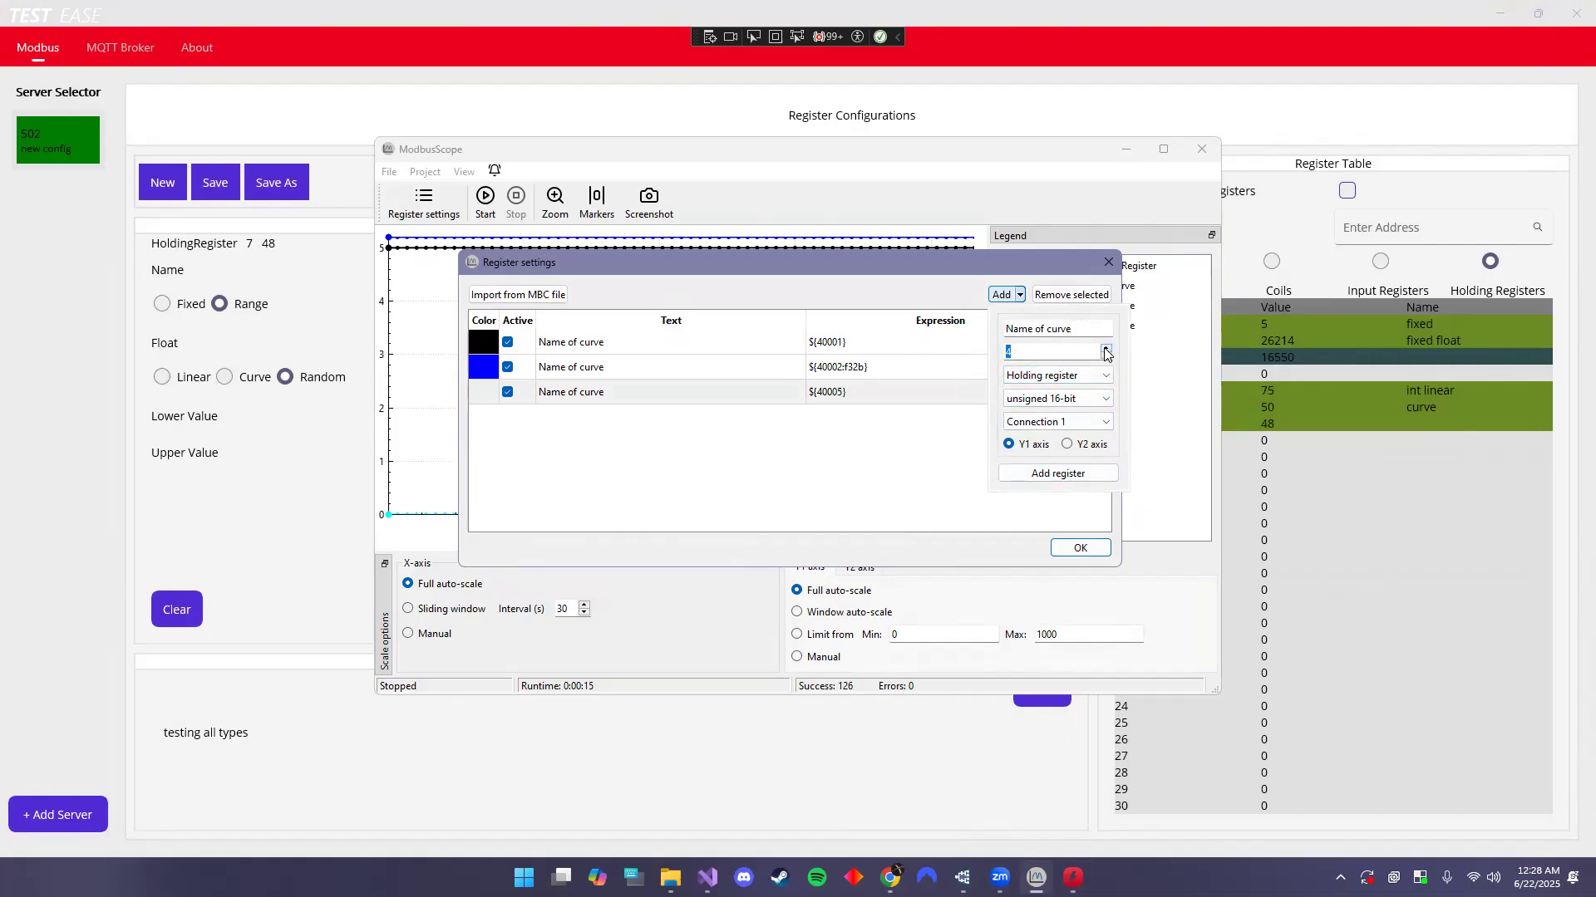
pyautogui.click(1106, 354)
pyautogui.click(1058, 474)
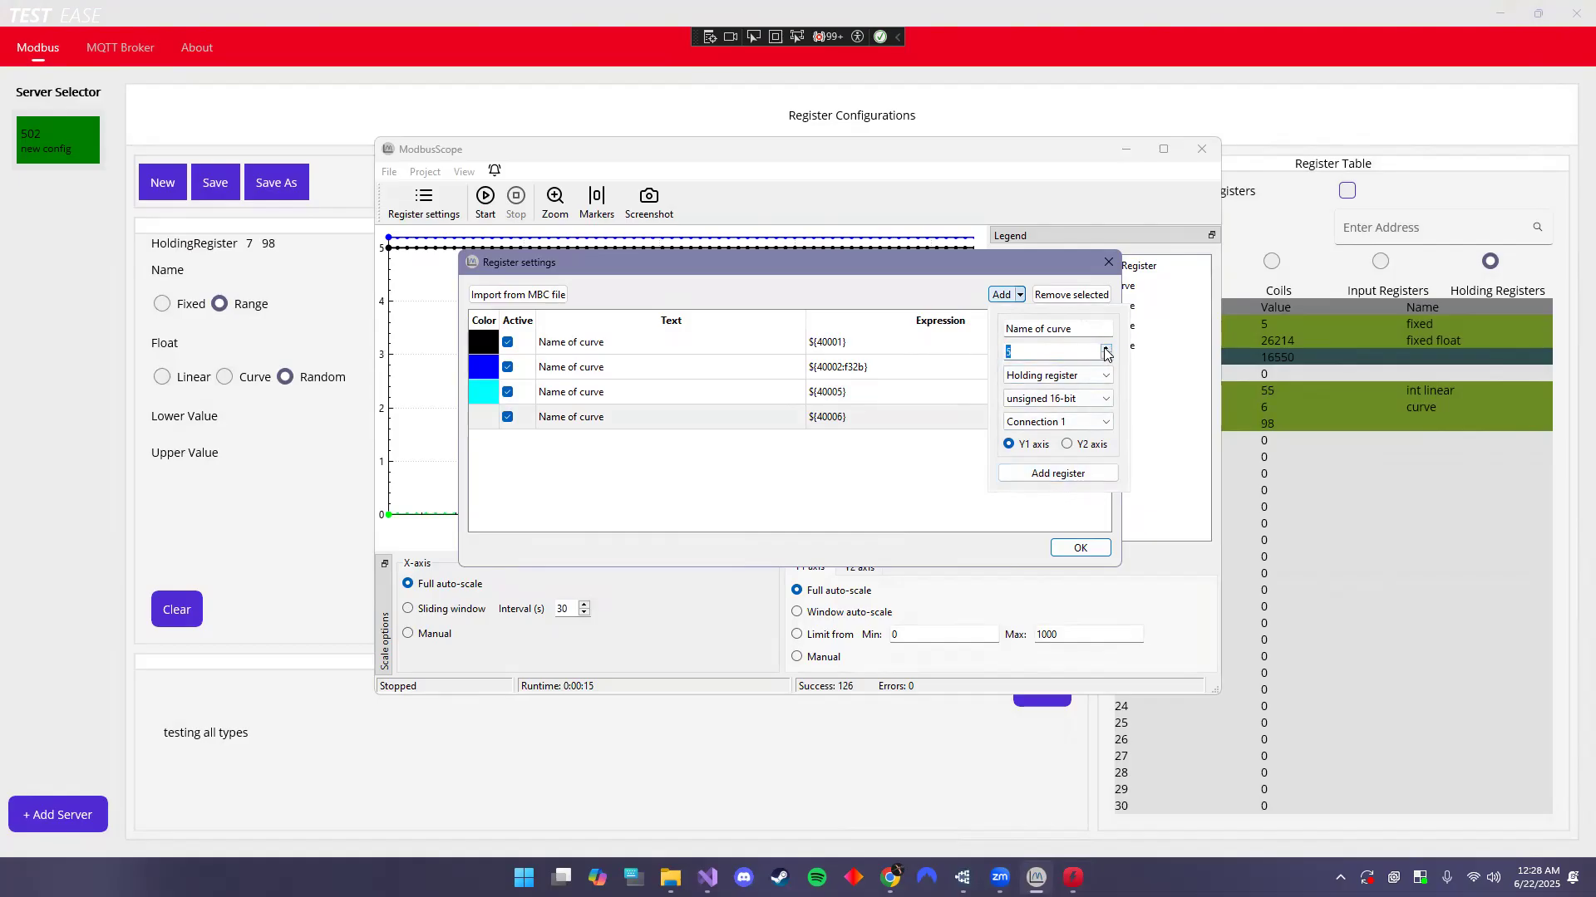
pyautogui.click(1058, 473)
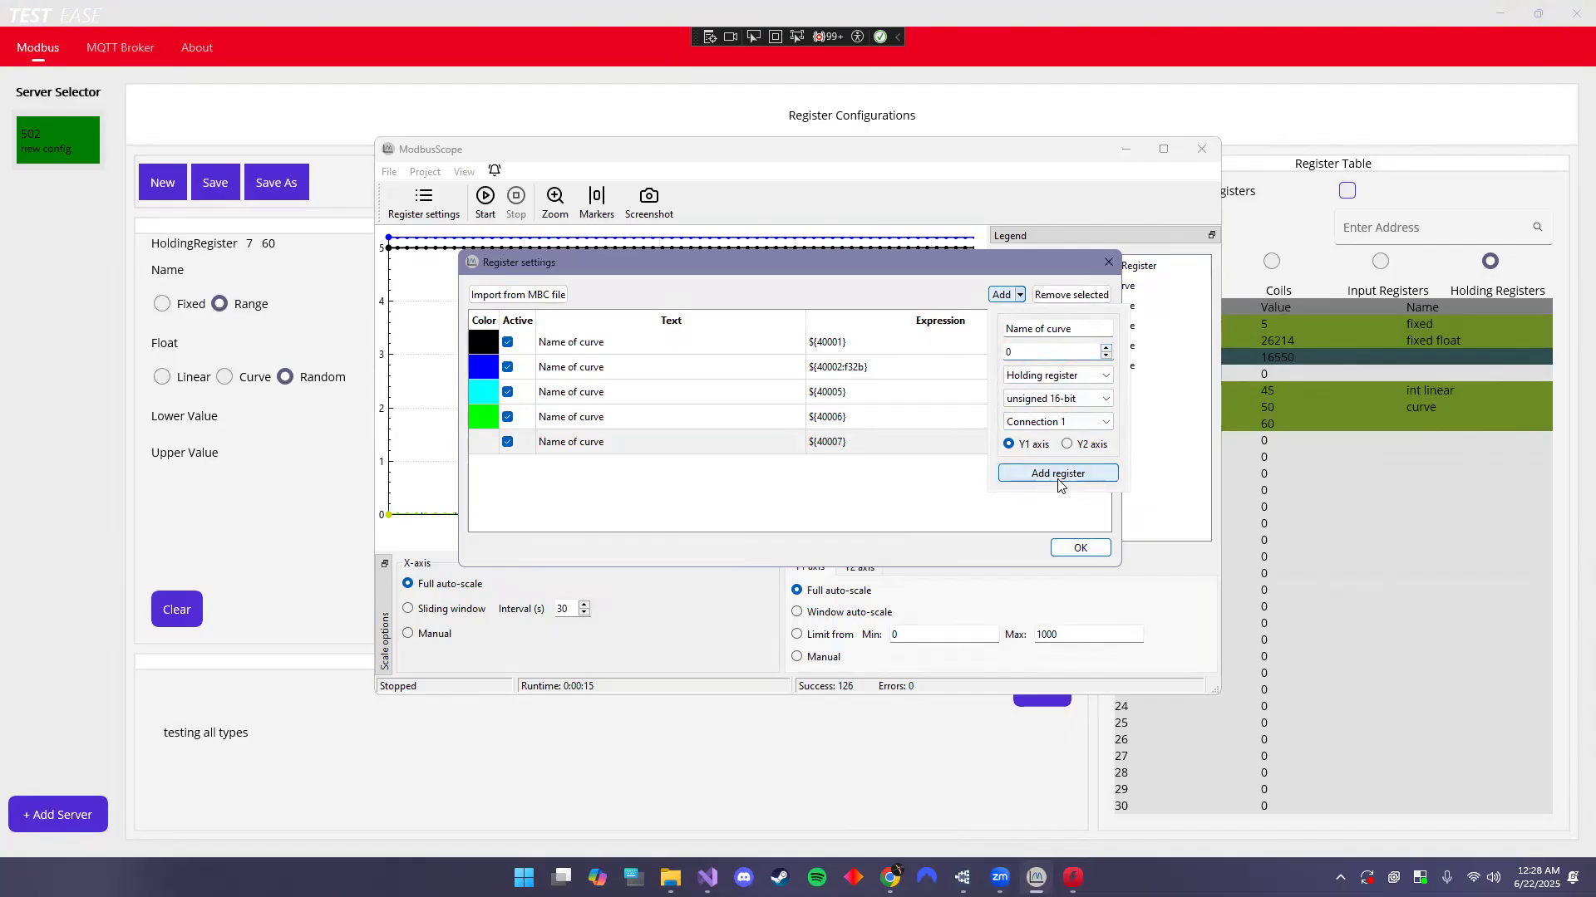
pyautogui.click(1072, 525)
pyautogui.click(1076, 550)
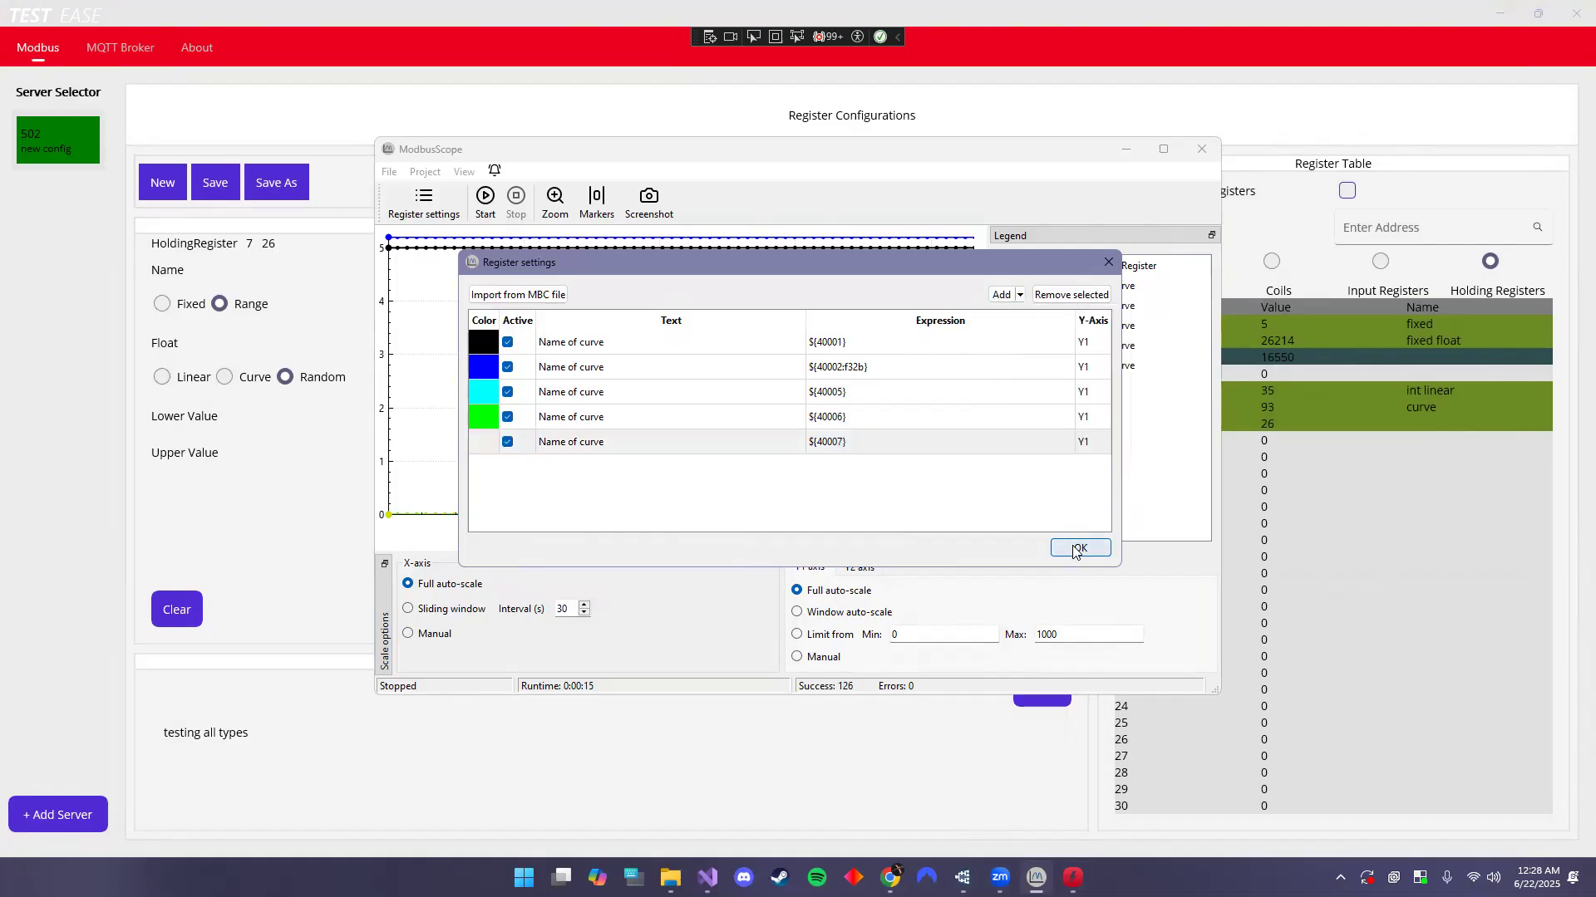
pyautogui.click(493, 205)
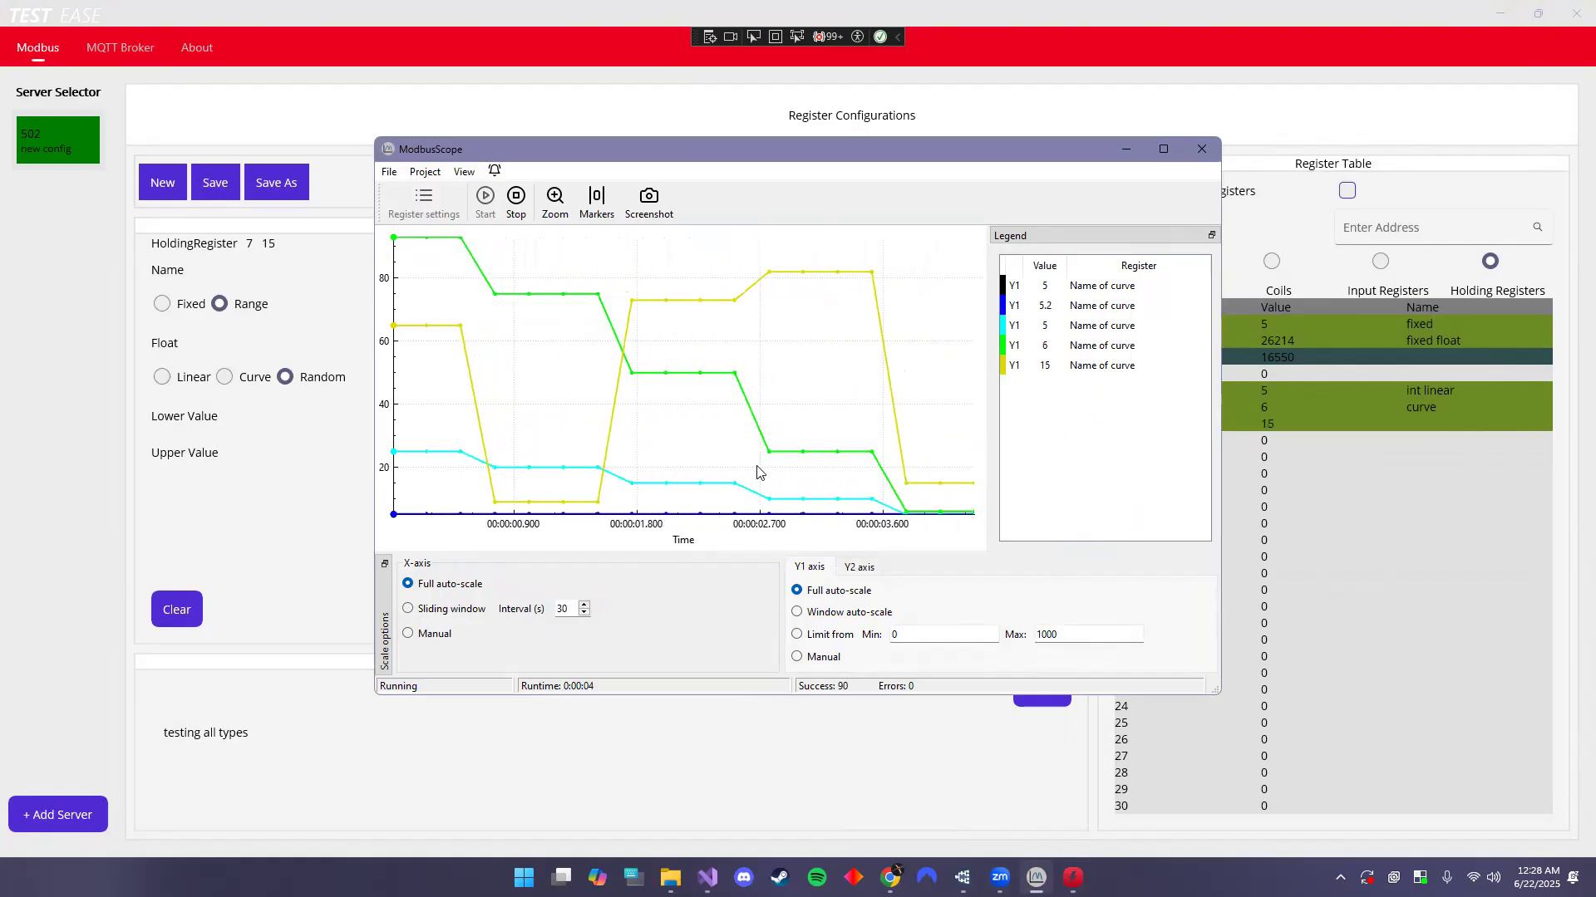
pyautogui.scroll(-2, 797, 428)
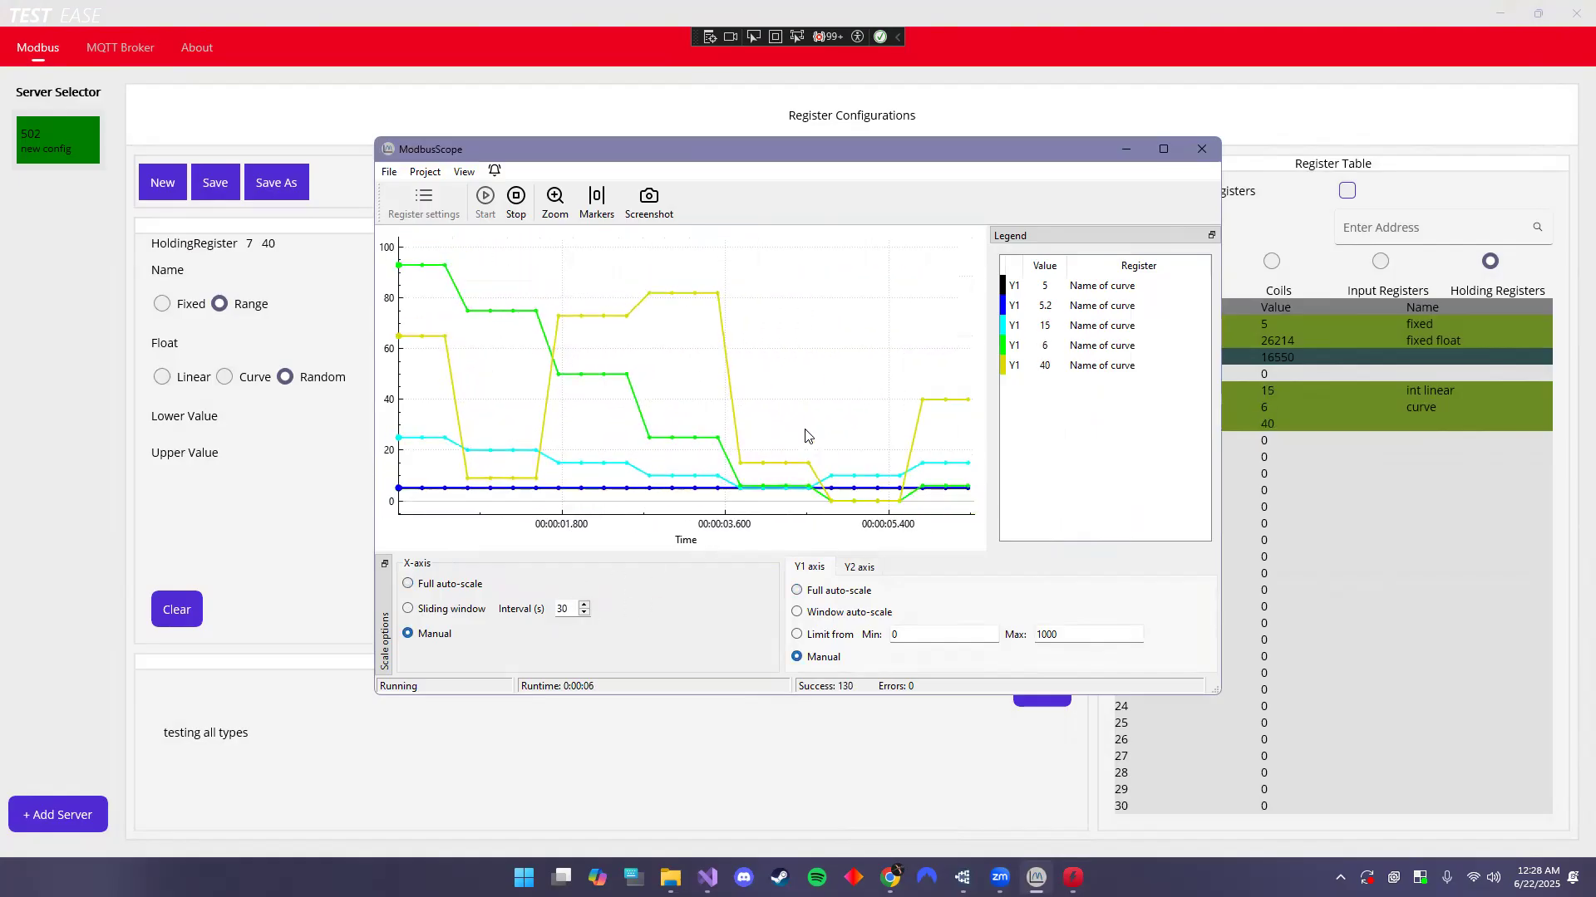
pyautogui.moveTo(825, 468); pyautogui.dragTo(771, 477)
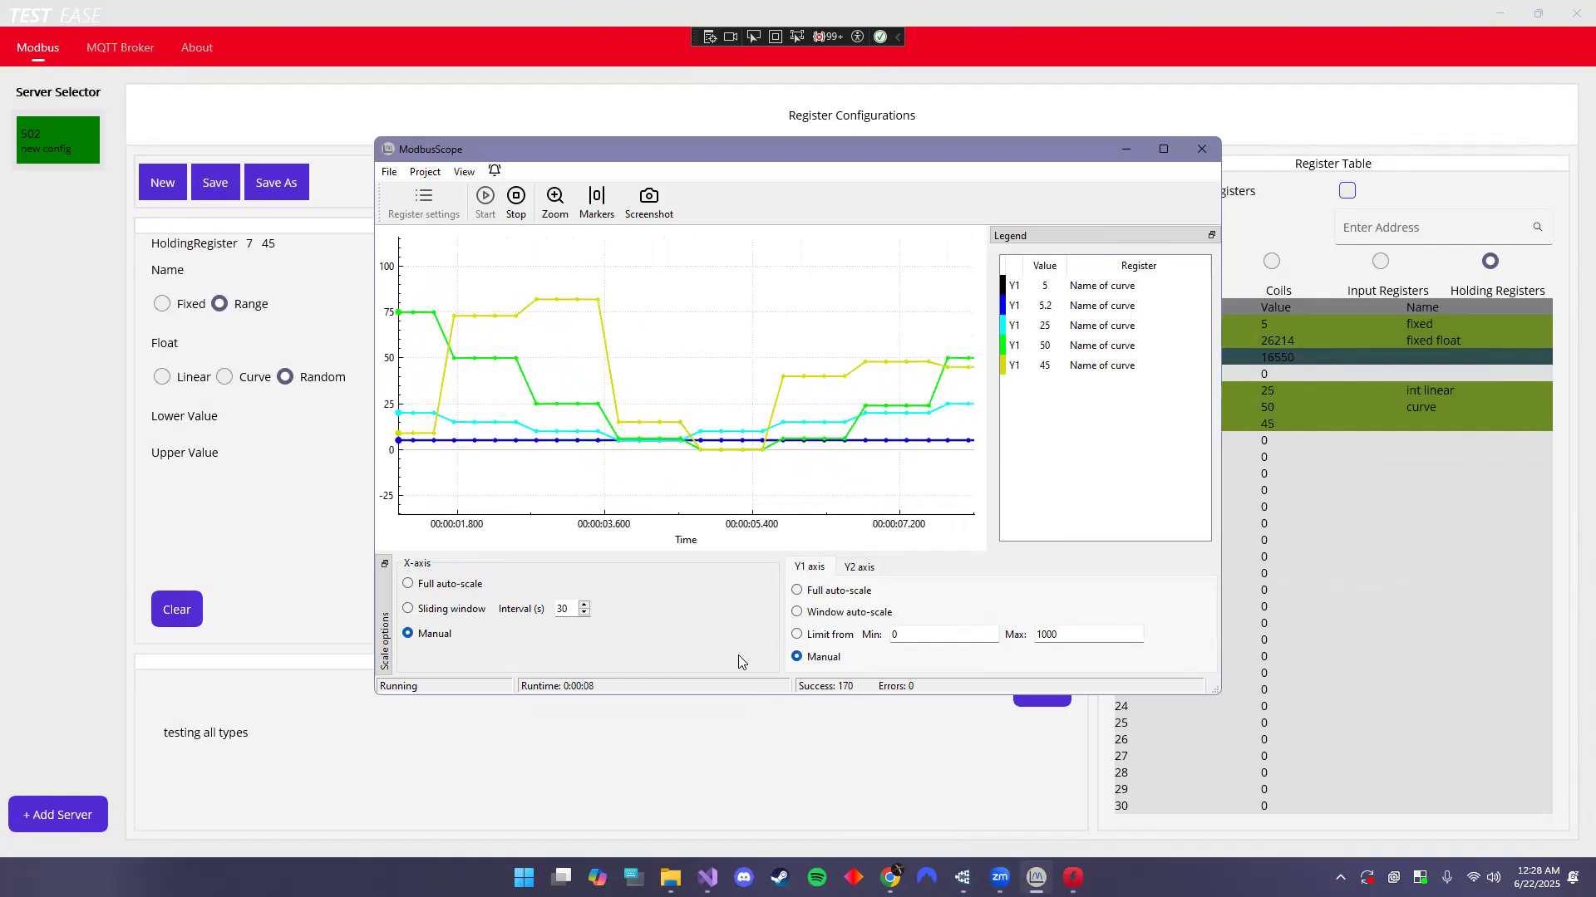
pyautogui.click(797, 591)
pyautogui.click(409, 584)
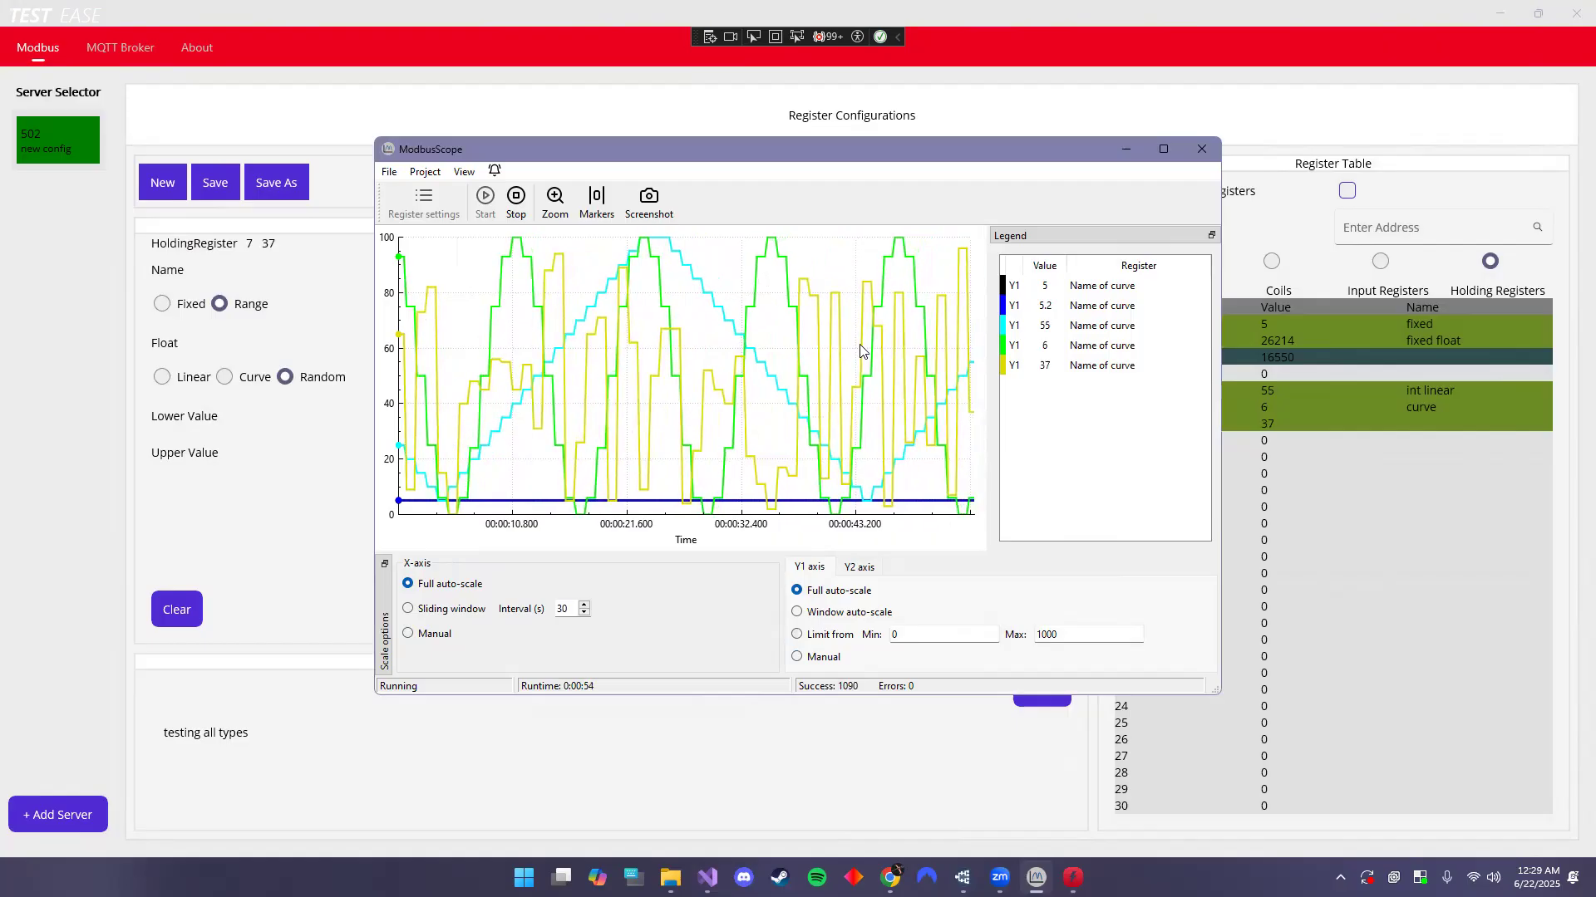
# - Zoom the ModbusScope plot out and back in, then minimize ModbusScope to return to Test Ease
pyautogui.scroll(-2, 788, 394)
pyautogui.scroll(-1, 786, 390)
pyautogui.scroll(-1, 755, 412)
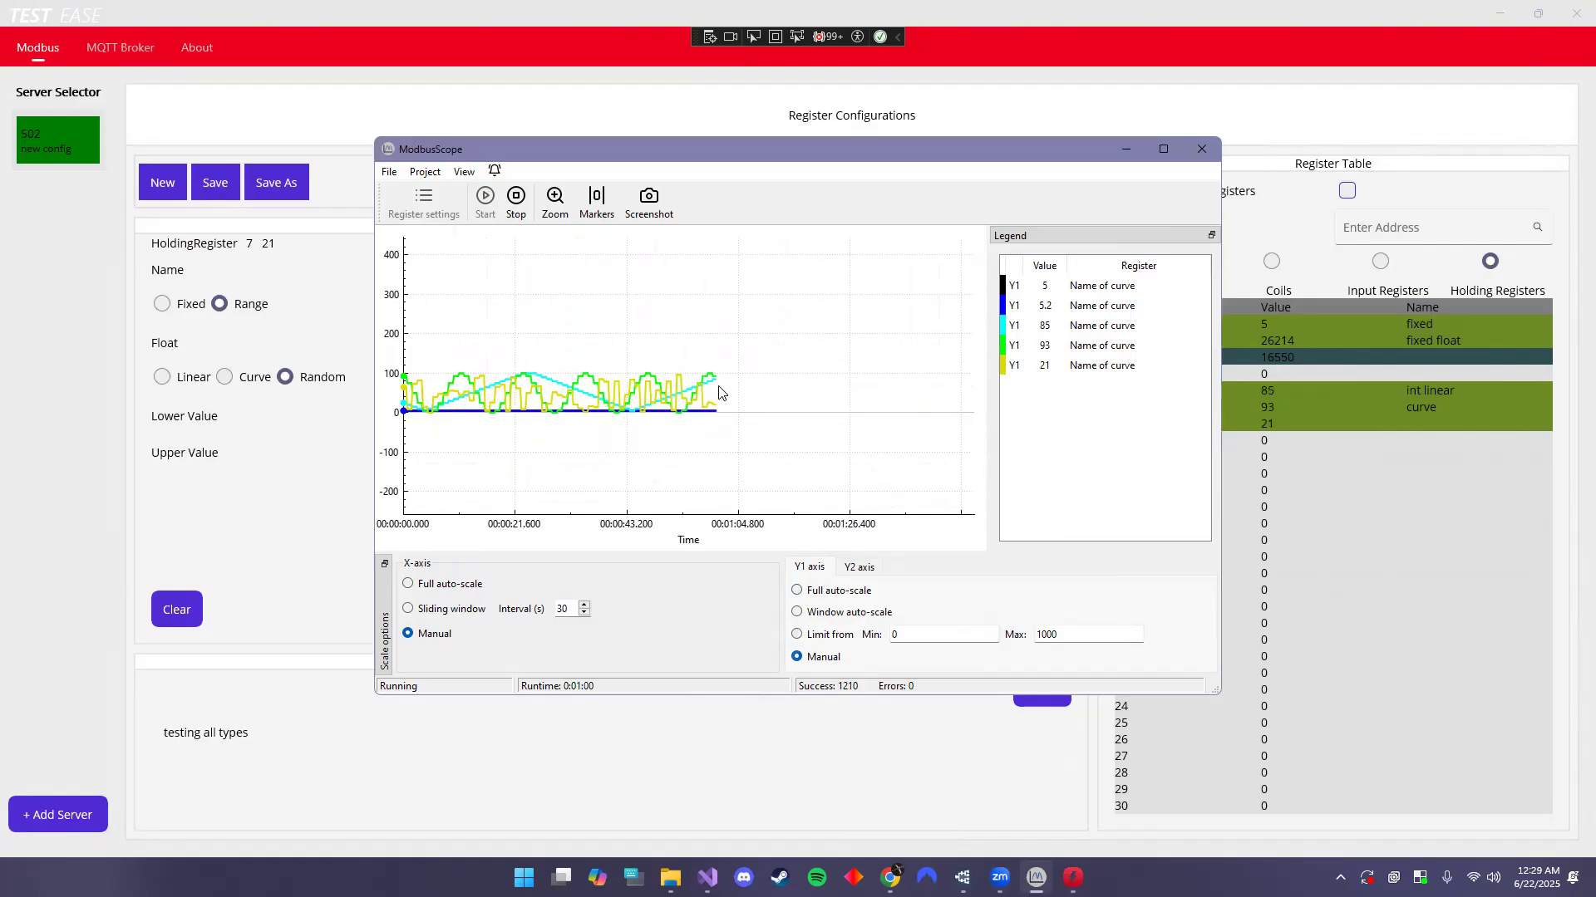
pyautogui.scroll(4, 749, 407)
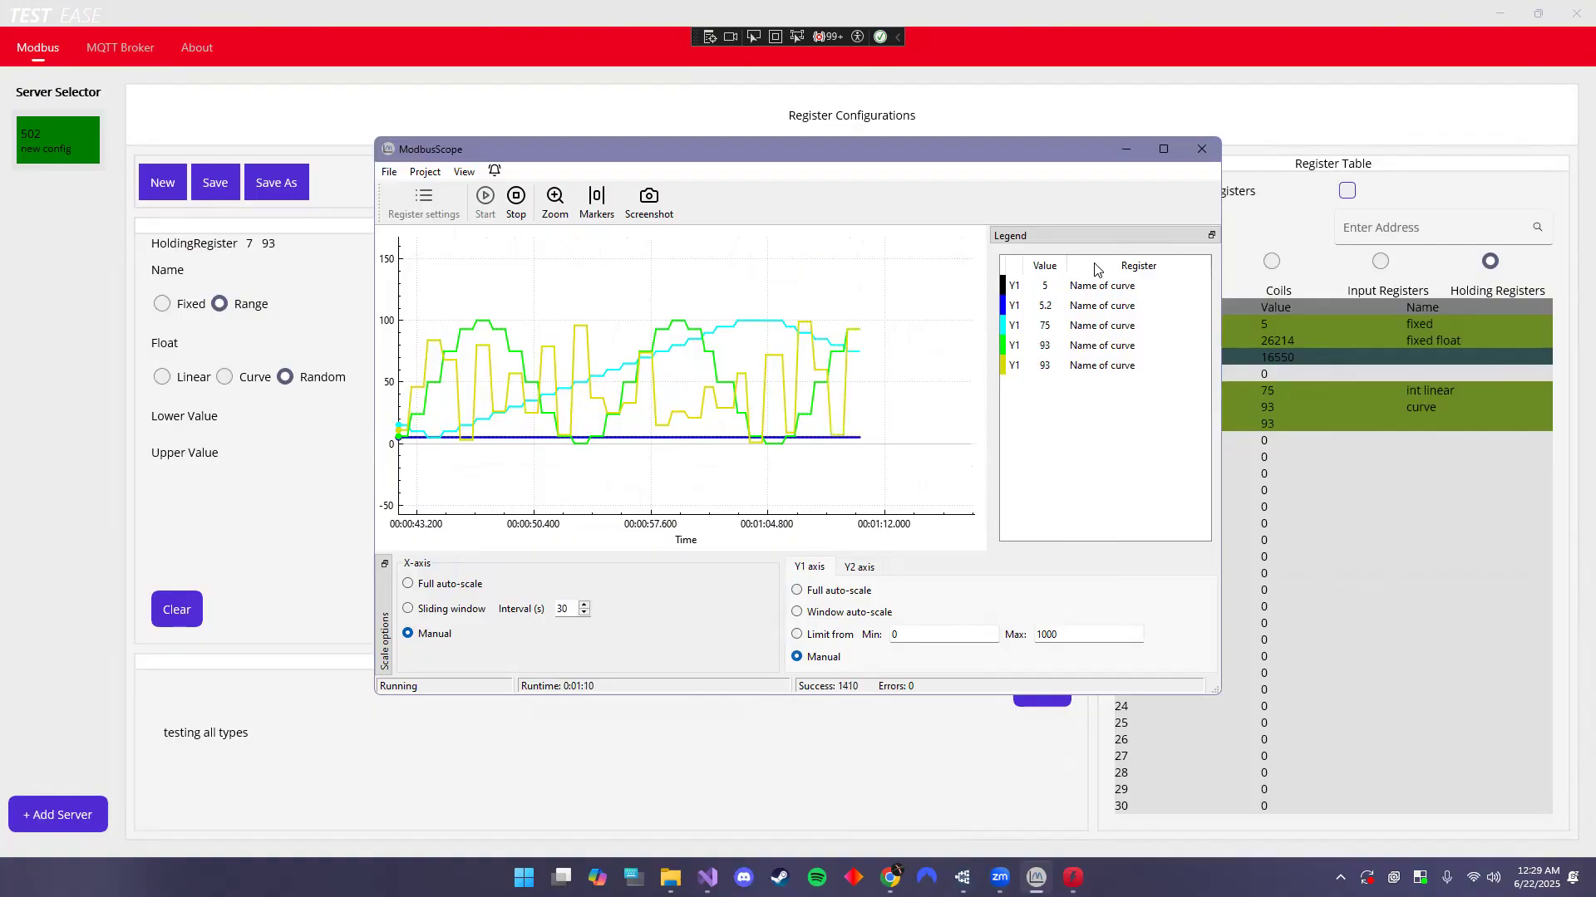
pyautogui.click(1132, 149)
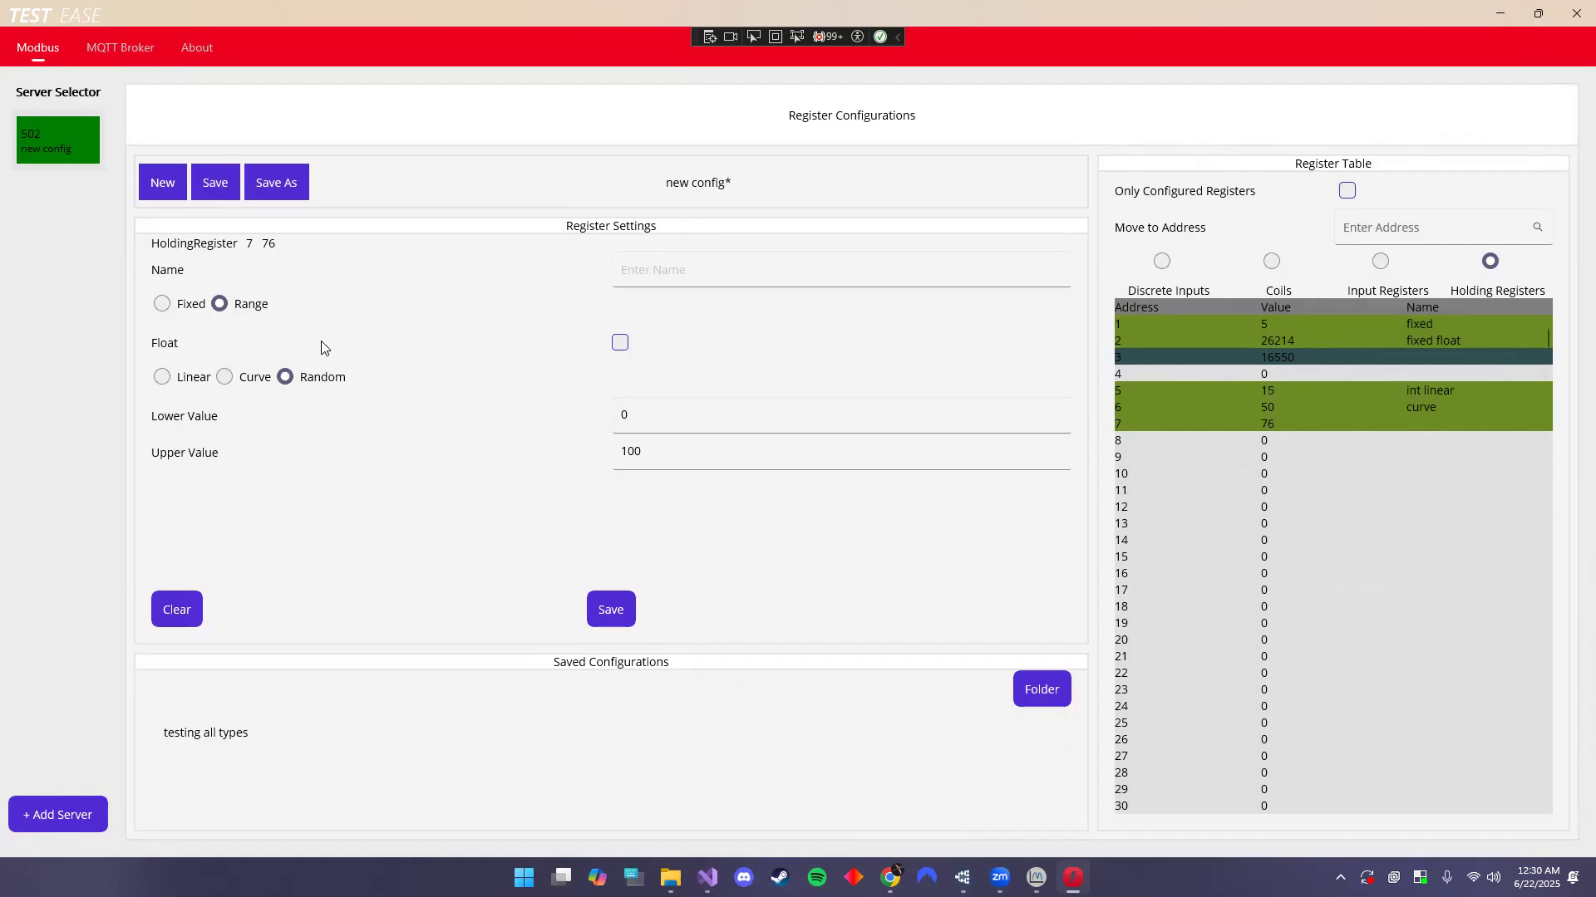
# - Start a new empty configuration, discard unsaved changes, and bring up the 'testing all types' options
pyautogui.click(153, 177)
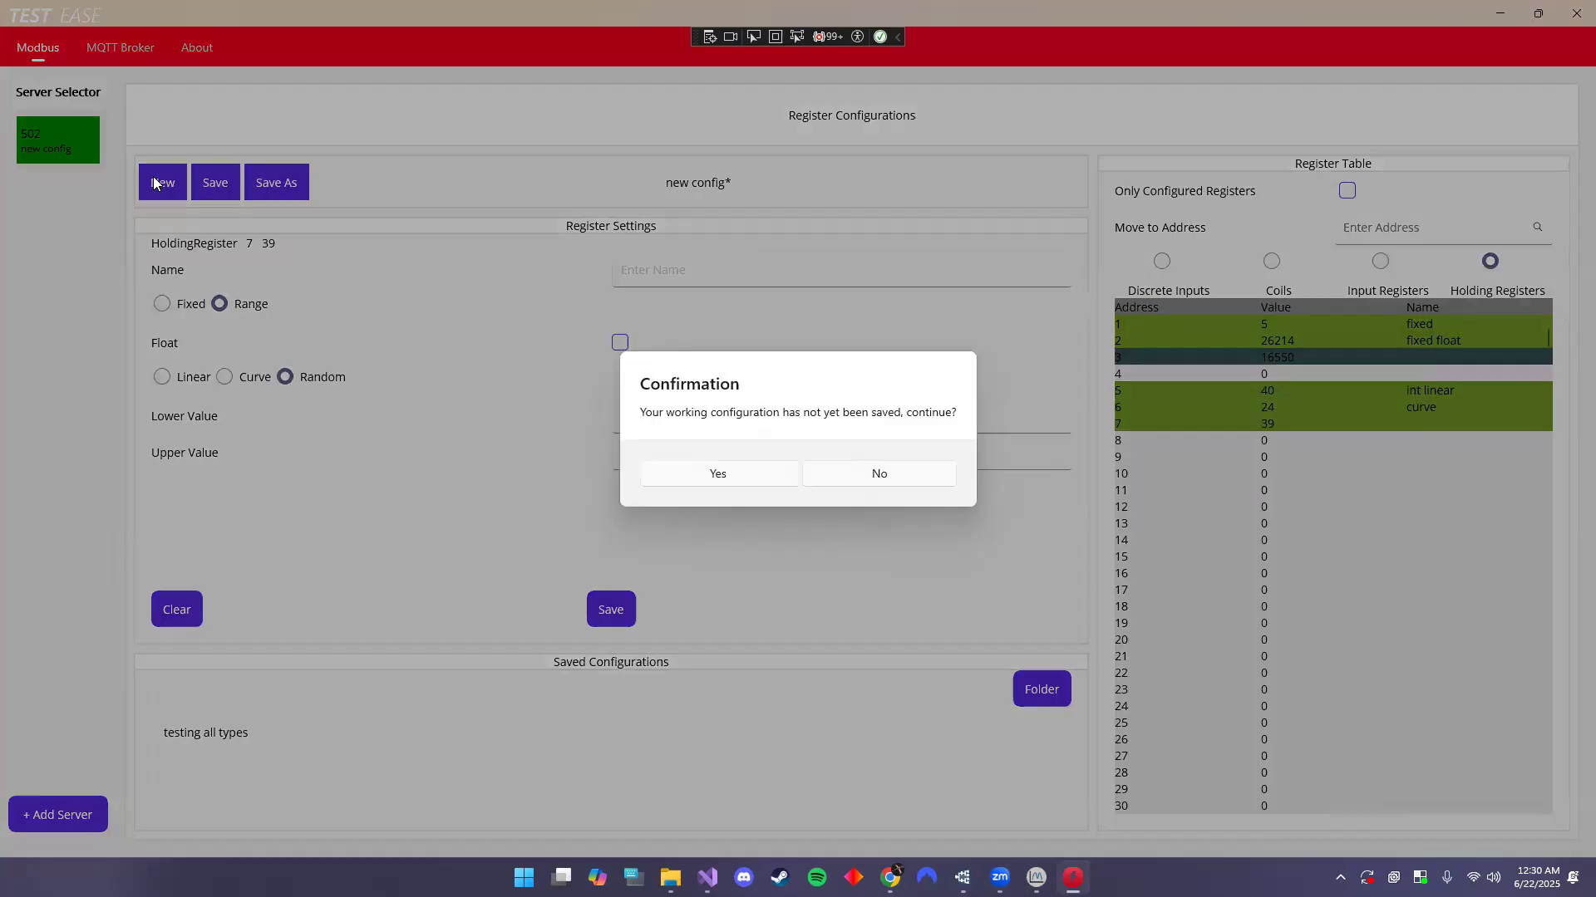
pyautogui.click(720, 476)
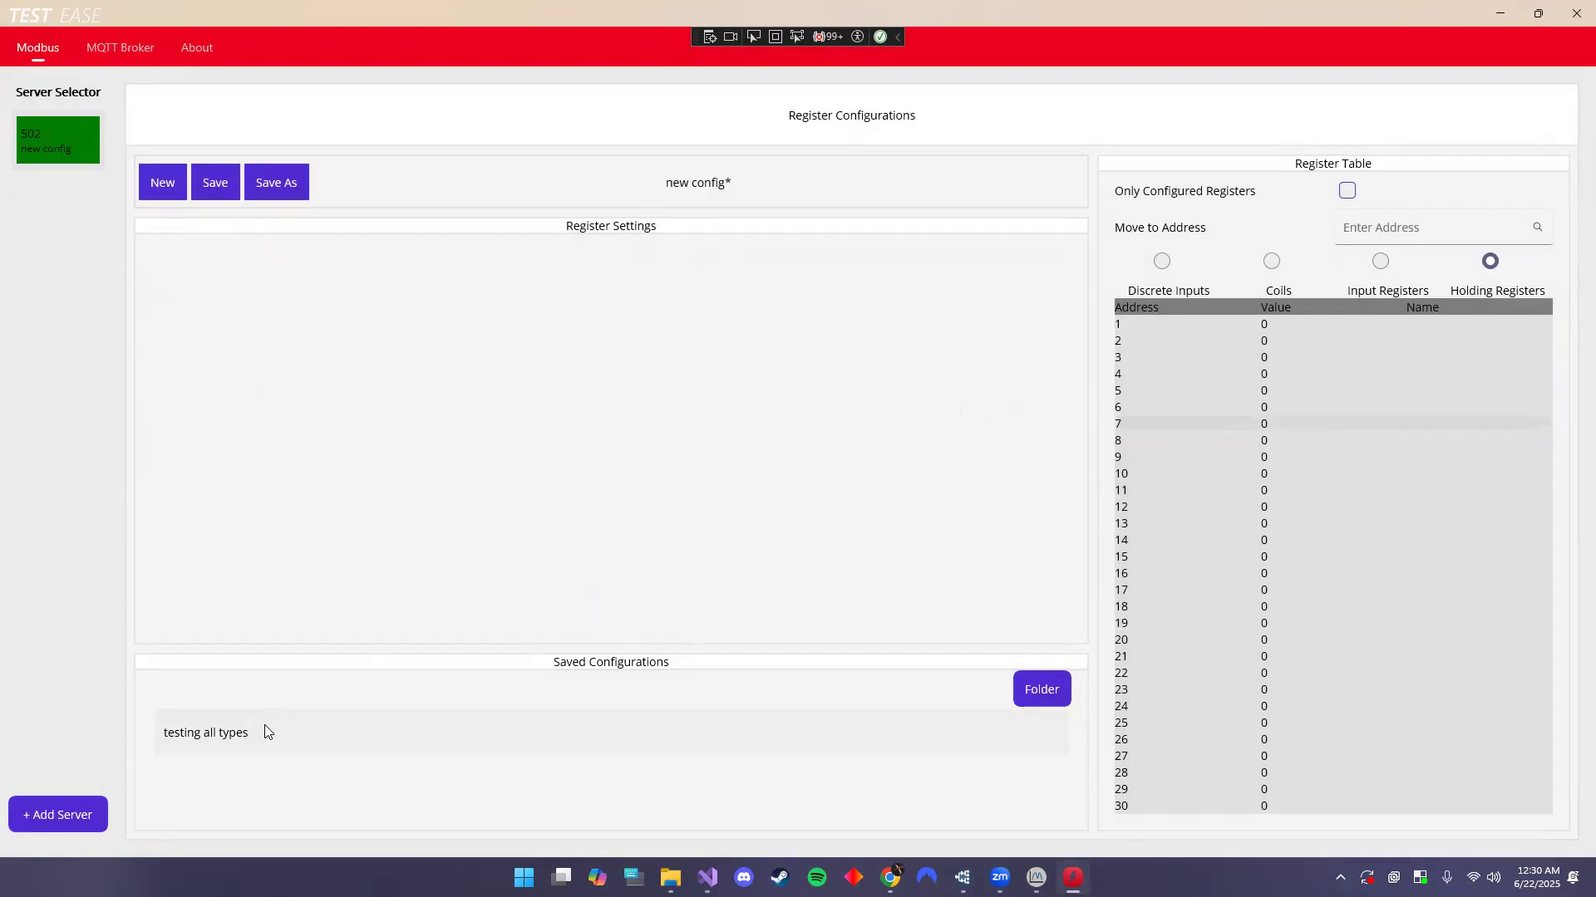
pyautogui.rightClick(279, 741)
# - Load the 'testing all types' configuration, list its input registers, and open its save folder
pyautogui.click(301, 750)
pyautogui.click(724, 480)
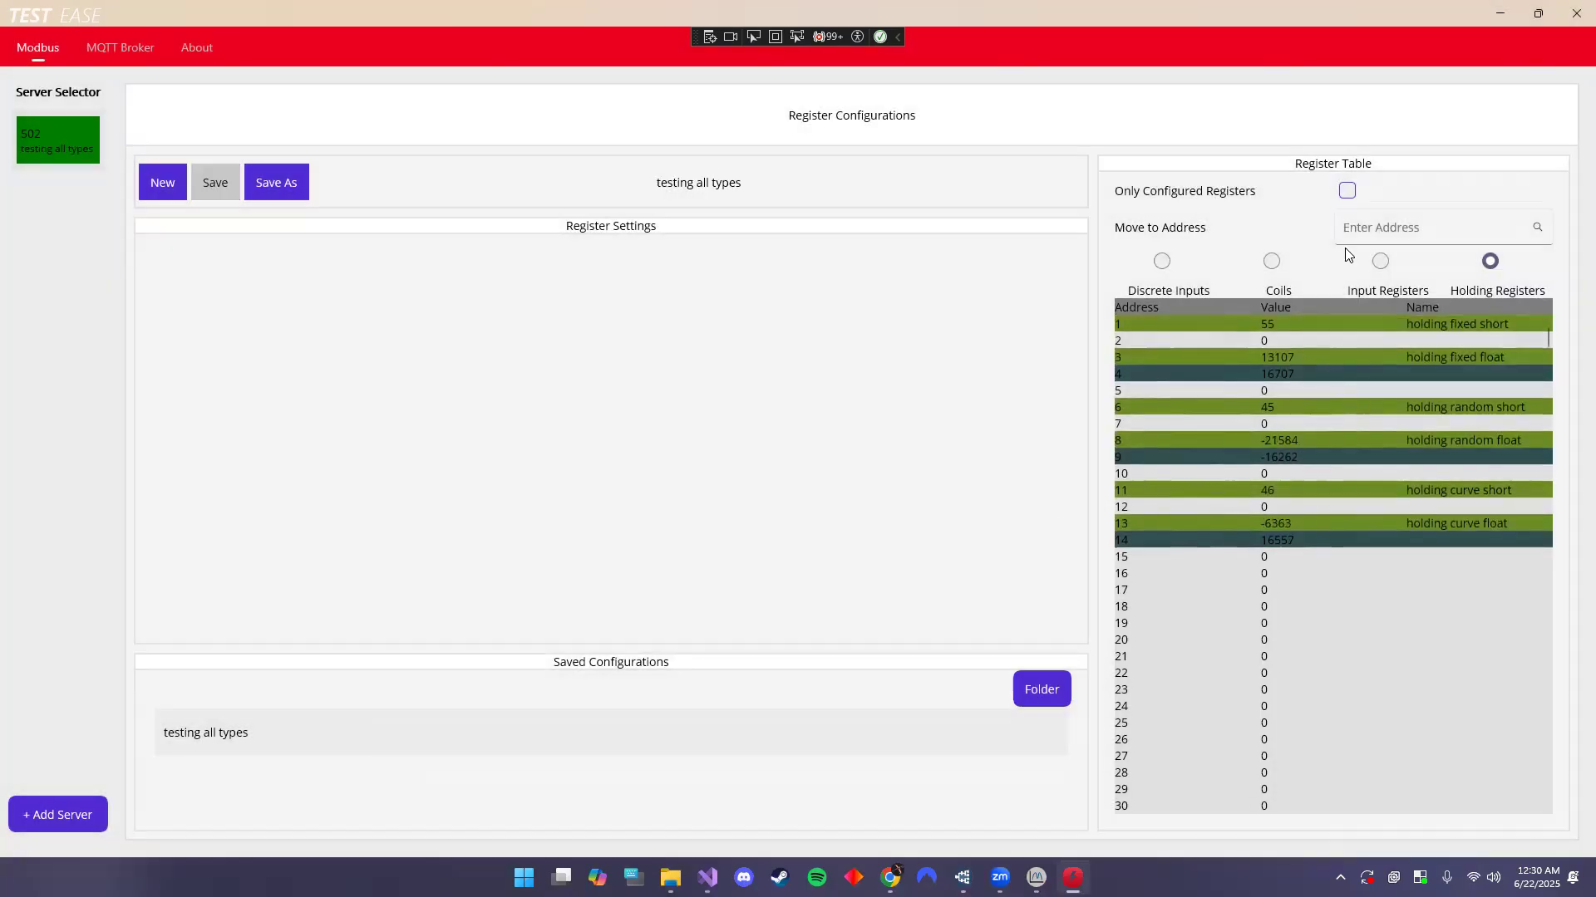
pyautogui.click(1380, 261)
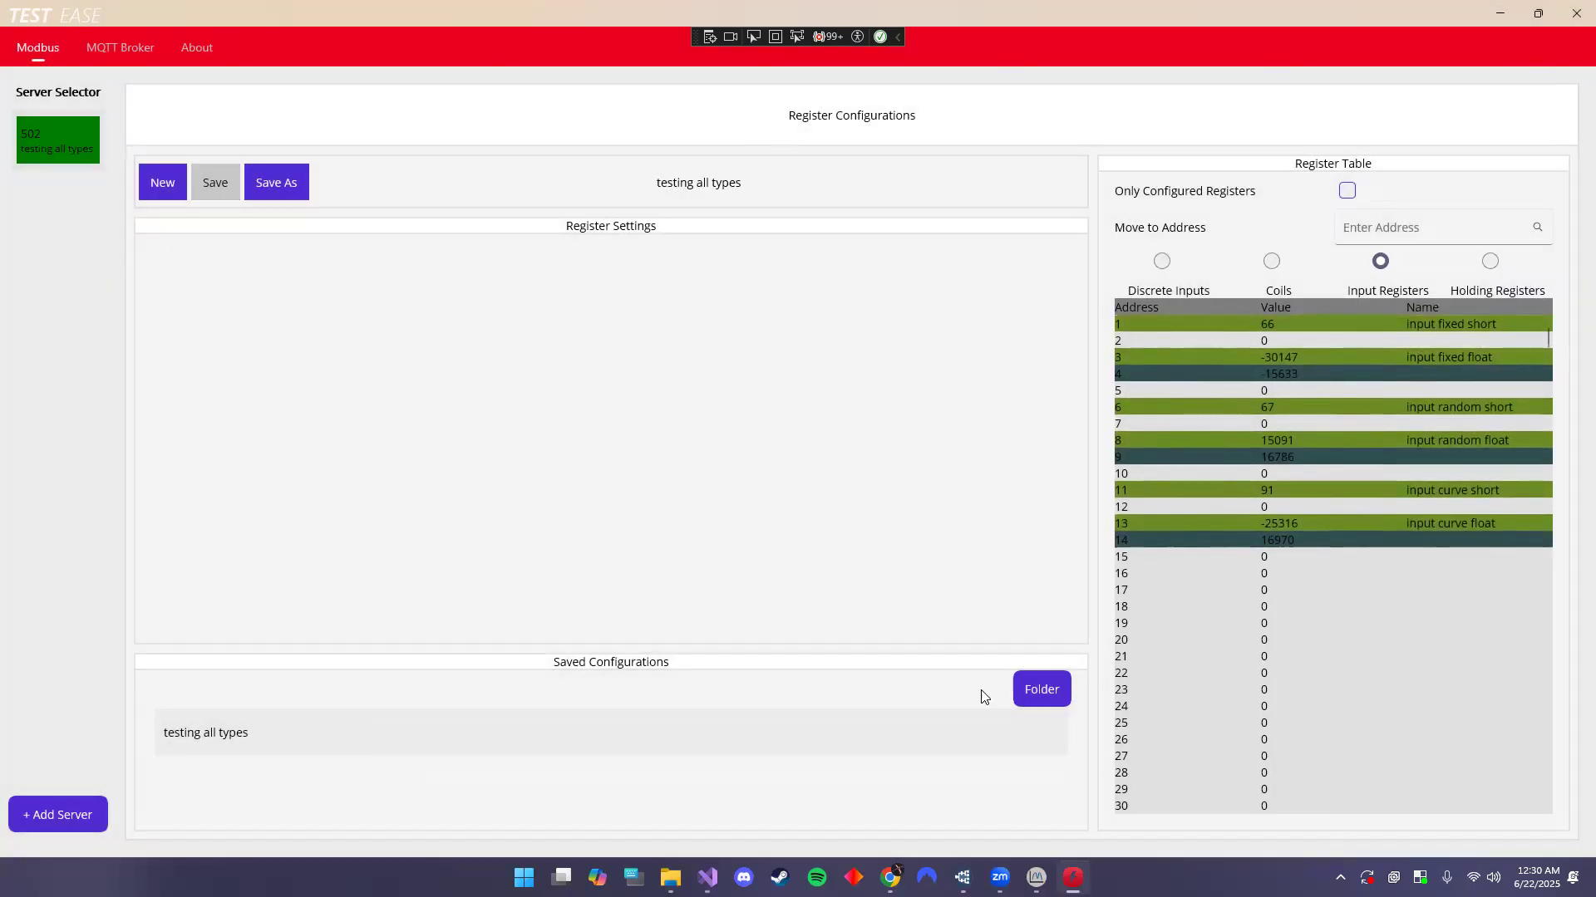
pyautogui.click(1038, 687)
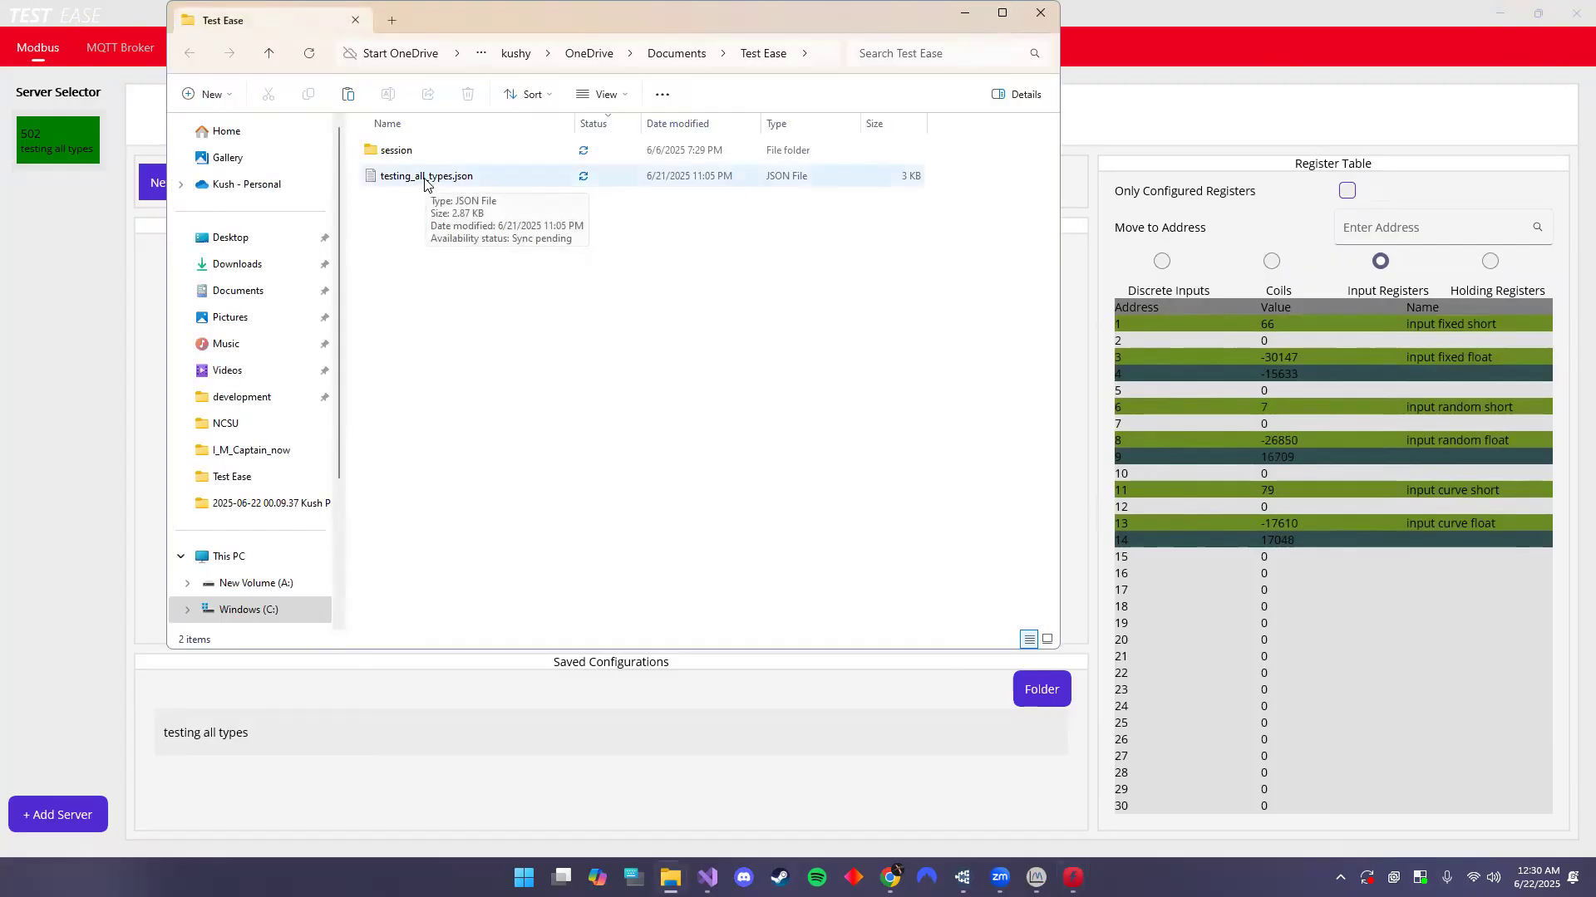
# - Open testing_all_types.json in Notepad and highlight its RegisterModels, Value 55, IsFloat and Address lines
pyautogui.doubleClick(426, 178)
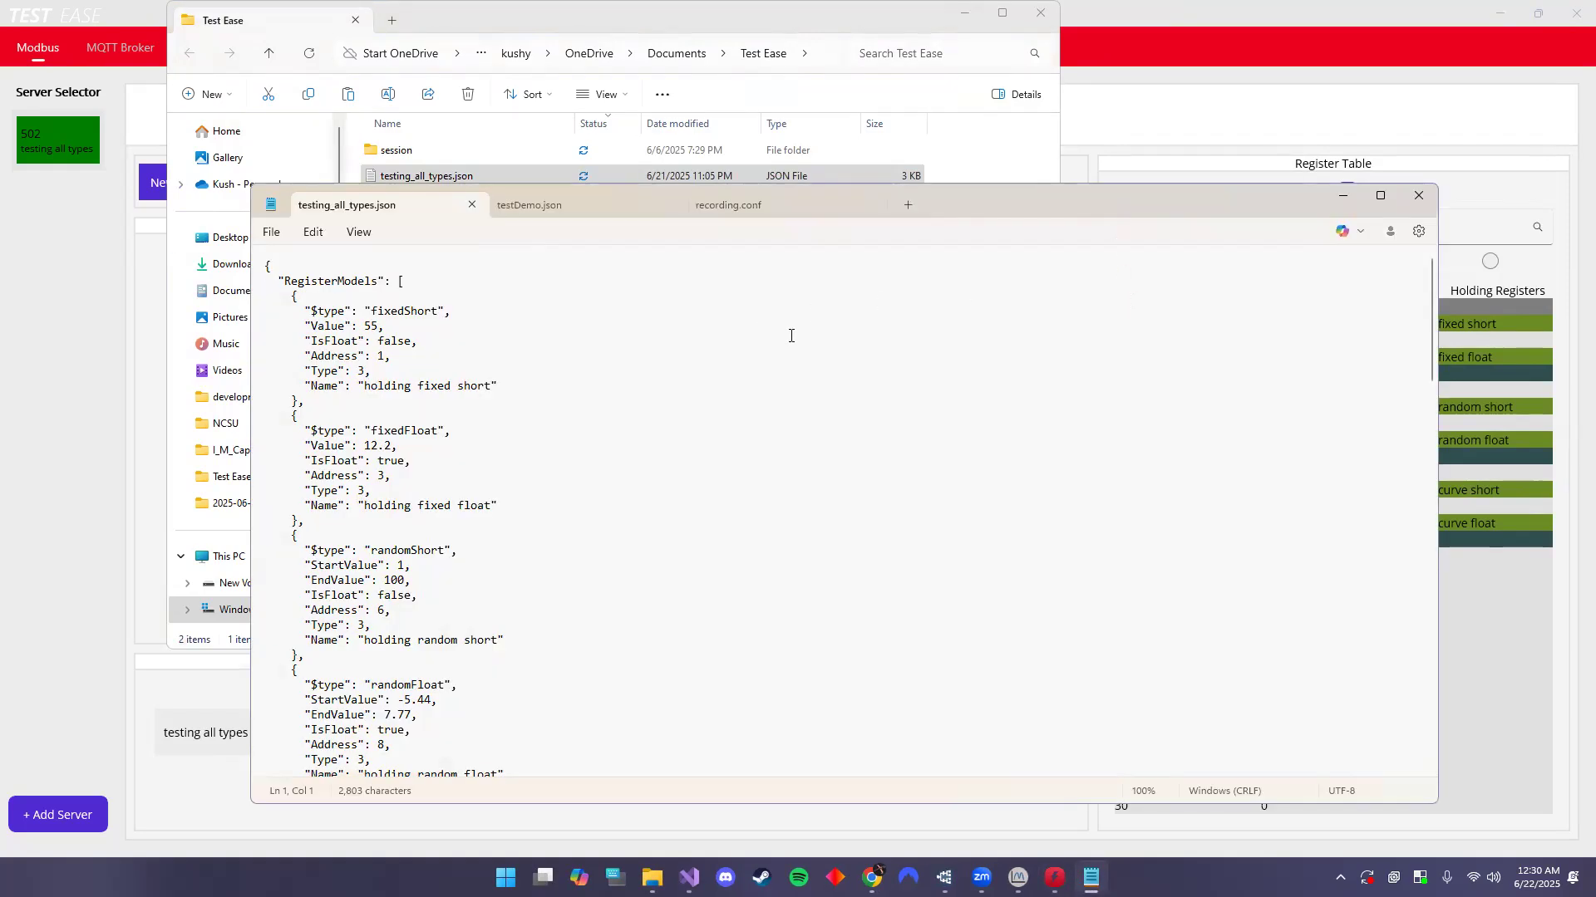
pyautogui.moveTo(1057, 207); pyautogui.dragTo(901, 140)
pyautogui.moveTo(124, 215); pyautogui.dragTo(264, 228)
pyautogui.click(143, 231)
pyautogui.moveTo(157, 253); pyautogui.dragTo(305, 251)
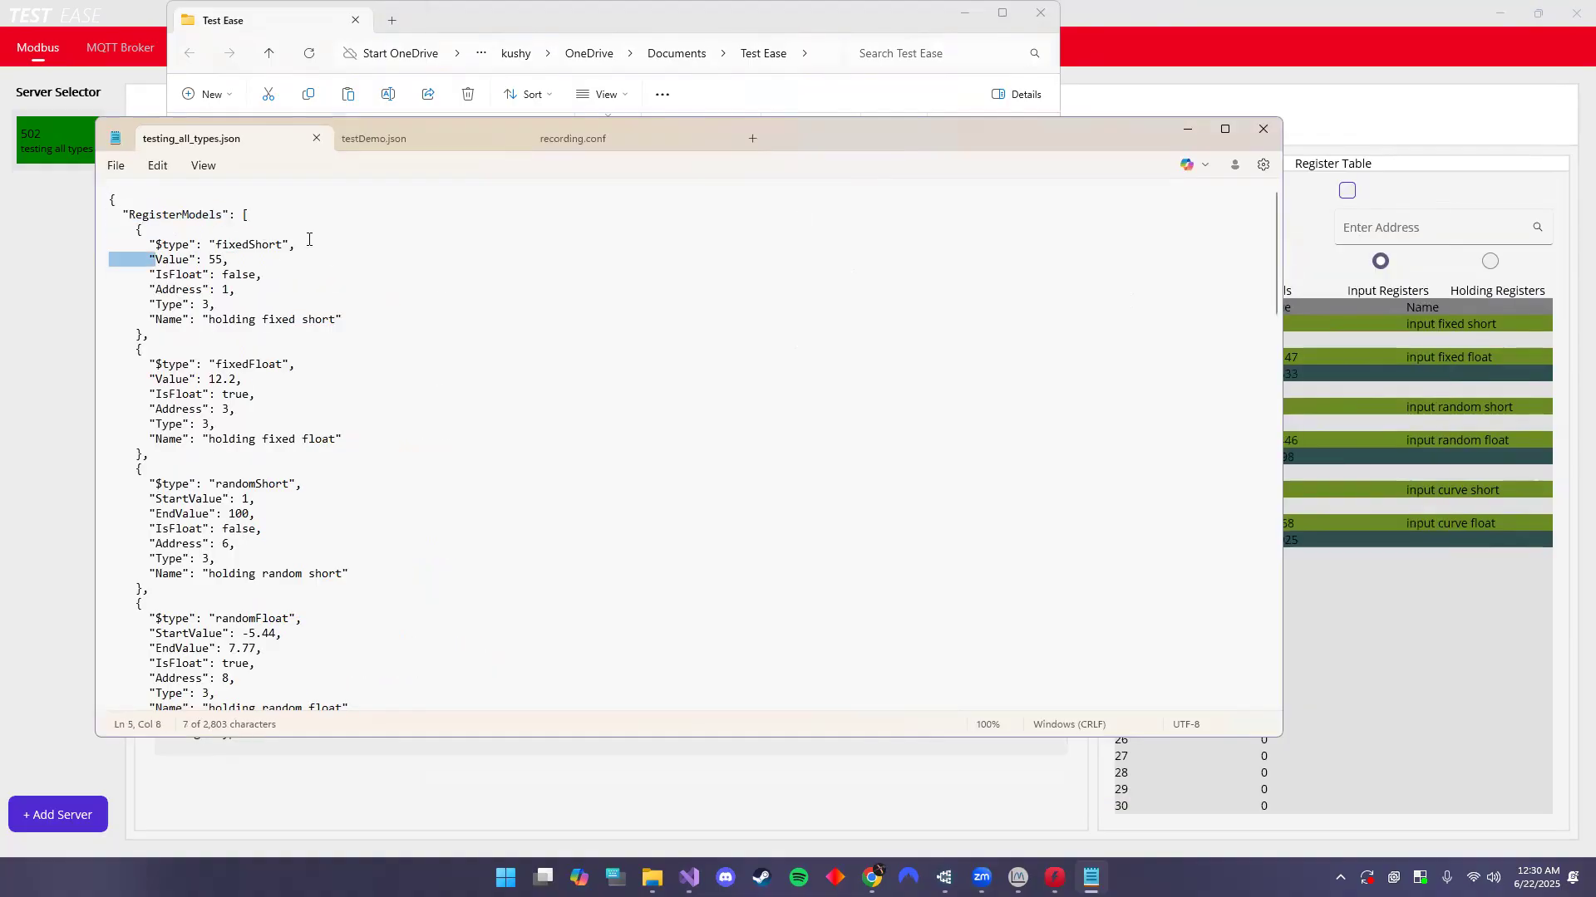
pyautogui.click(309, 240)
pyautogui.moveTo(158, 244); pyautogui.dragTo(243, 262)
pyautogui.click(248, 264)
pyautogui.moveTo(147, 274); pyautogui.dragTo(218, 305)
pyautogui.click(235, 295)
pyautogui.click(218, 305)
# - Scroll through the rest of the JSON, close the tab, dismiss the missing-file error, and close Notepad
pyautogui.moveTo(124, 218); pyautogui.dragTo(110, 467)
pyautogui.scroll(-8, 336, 472)
pyautogui.scroll(-18, 336, 472)
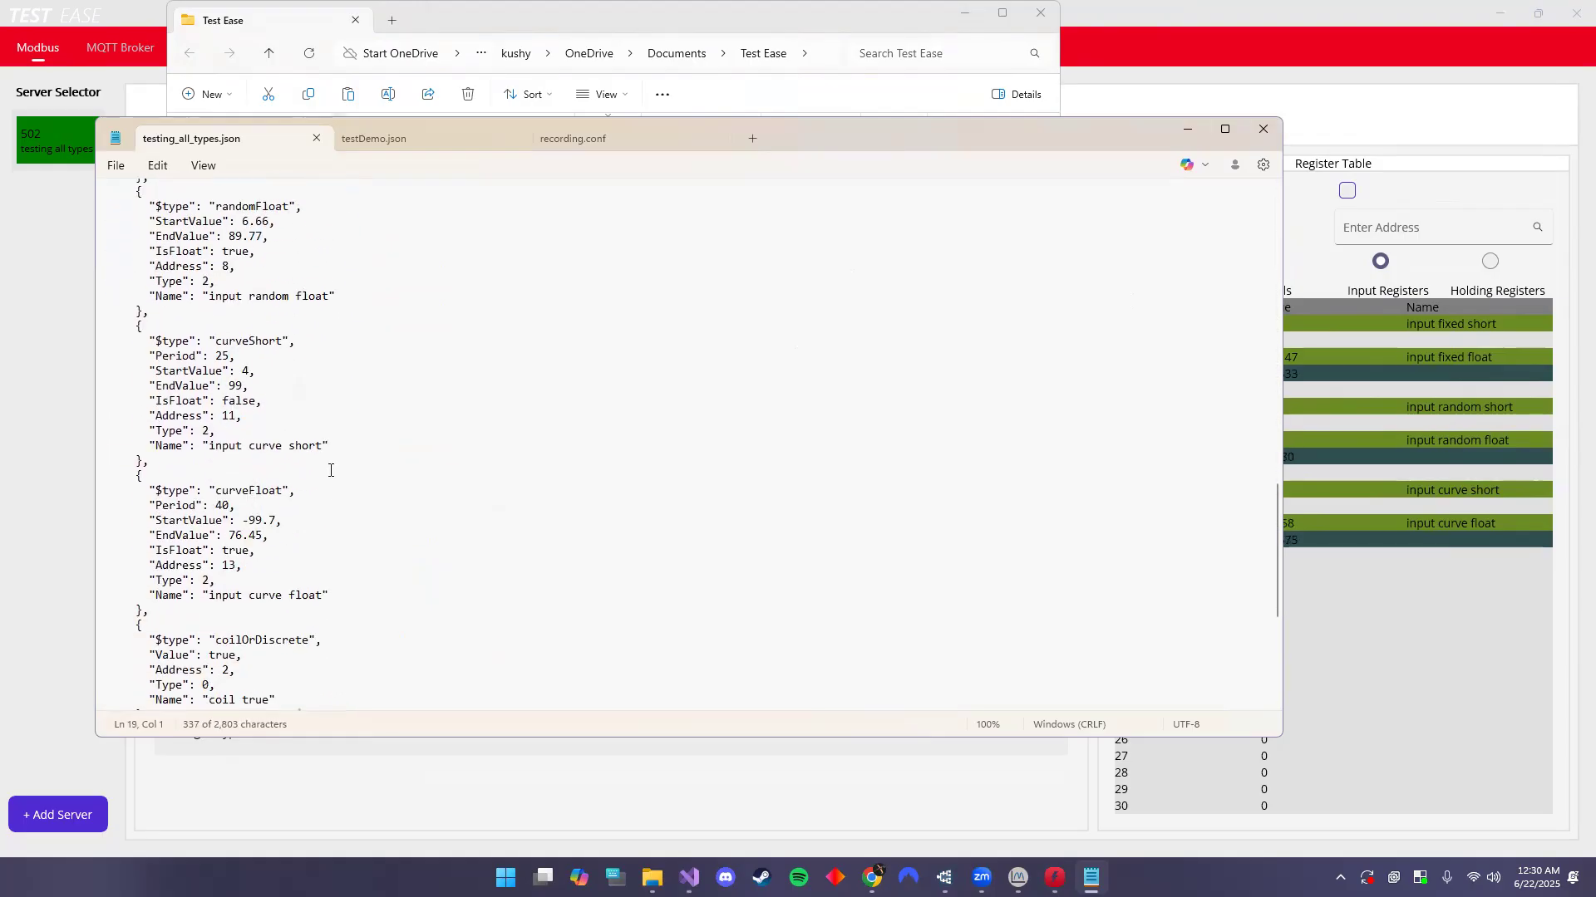
pyautogui.scroll(-8, 332, 471)
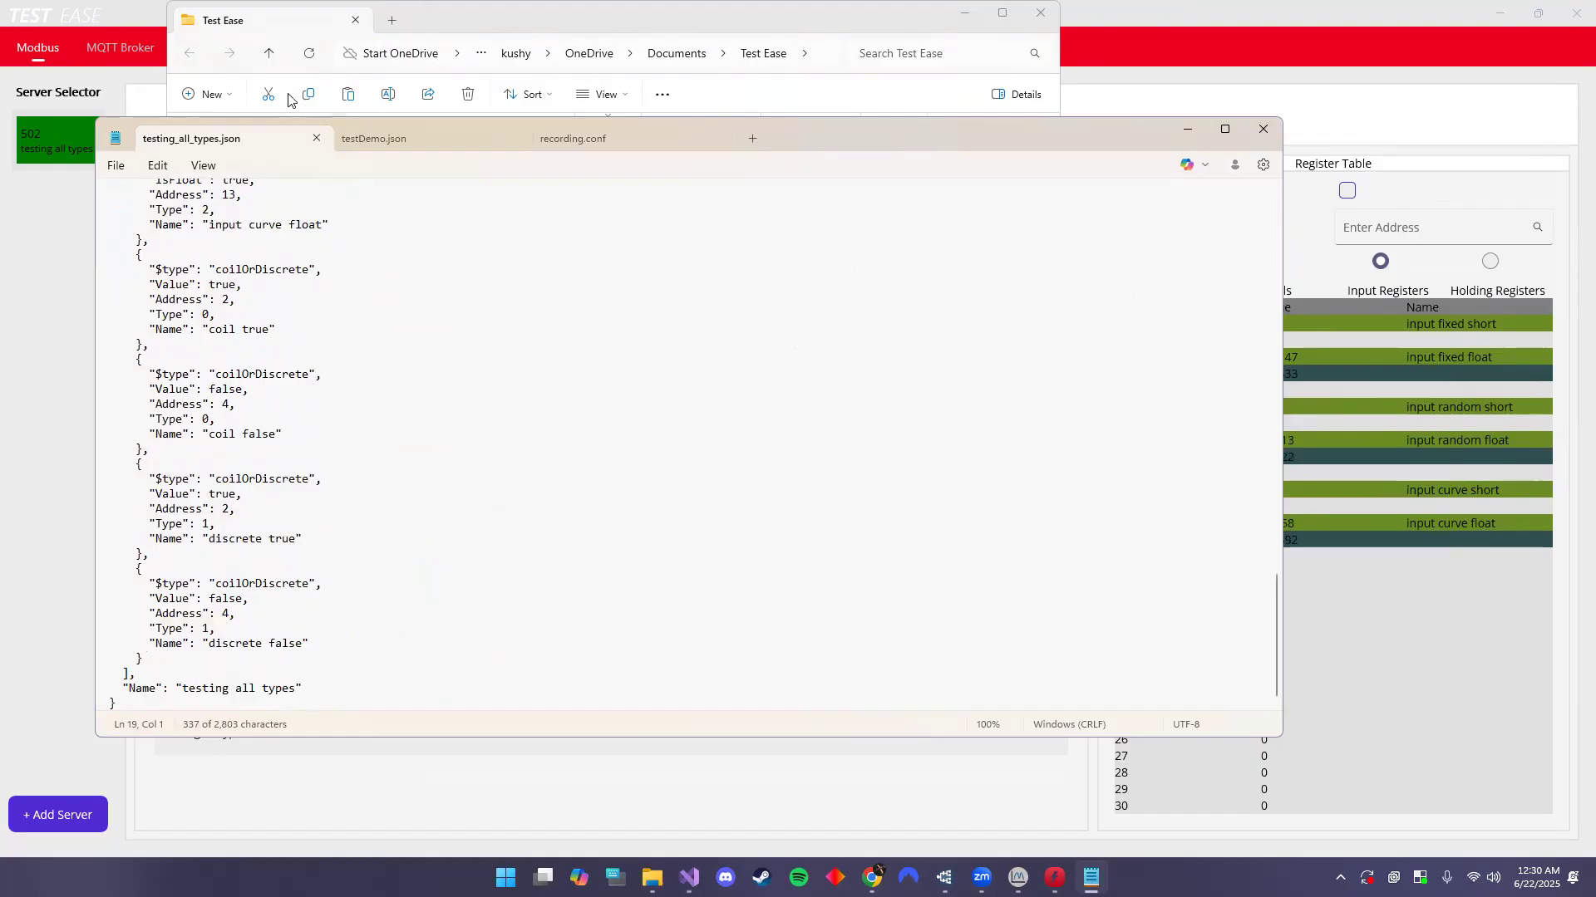
pyautogui.click(316, 138)
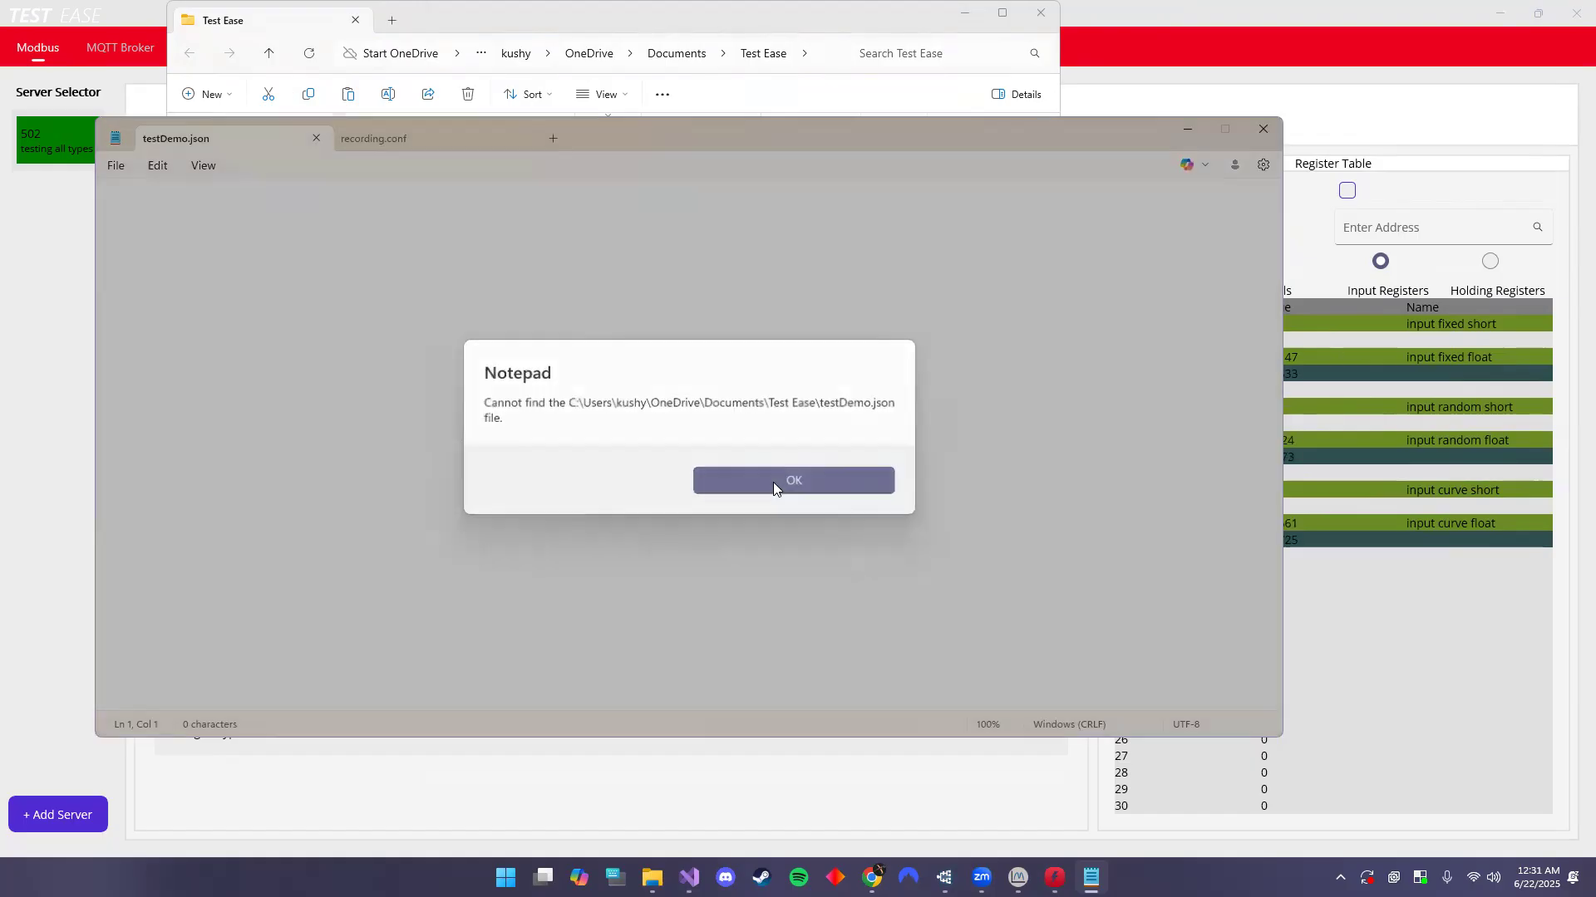
pyautogui.click(772, 482)
pyautogui.click(1272, 135)
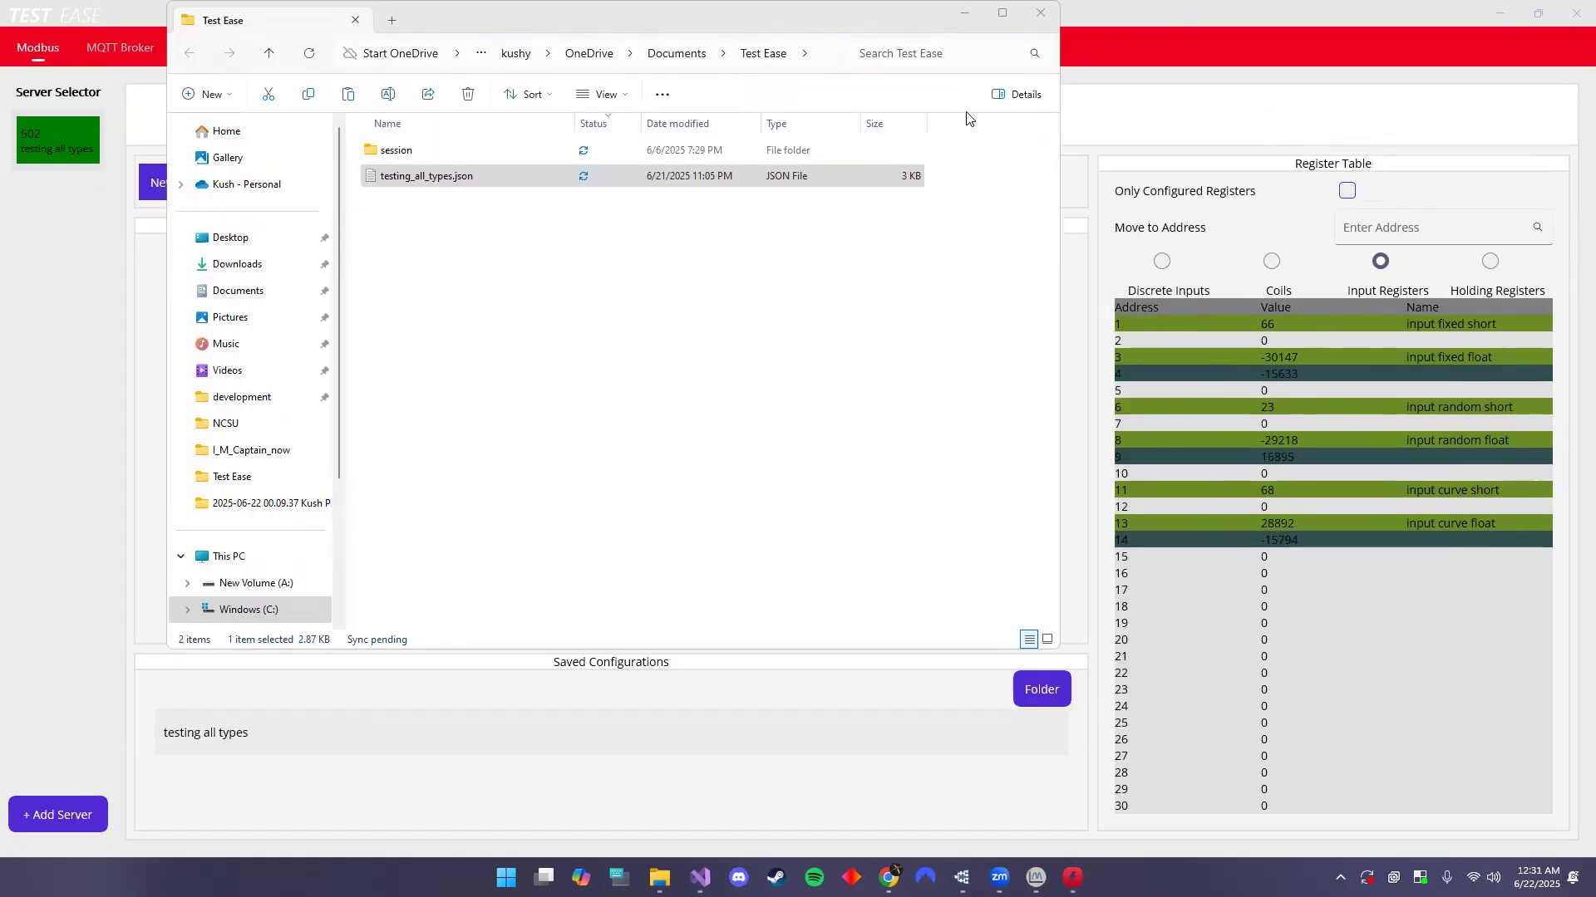
# - Close File Explorer and view the input fixed float and input fixed short register settings
pyautogui.click(1039, 15)
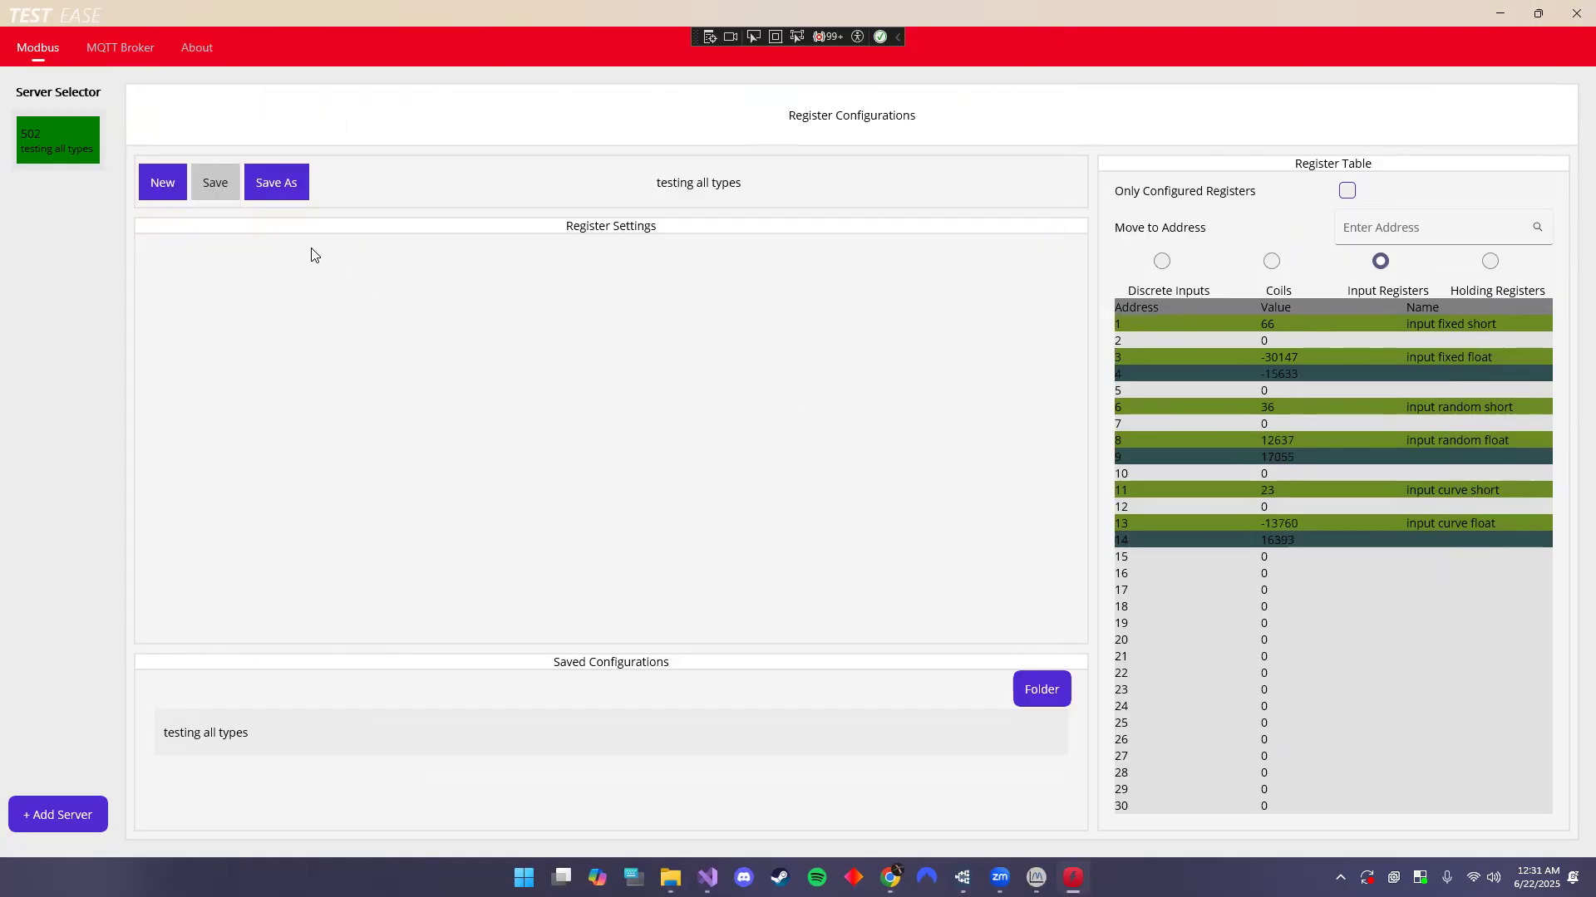
pyautogui.click(1157, 356)
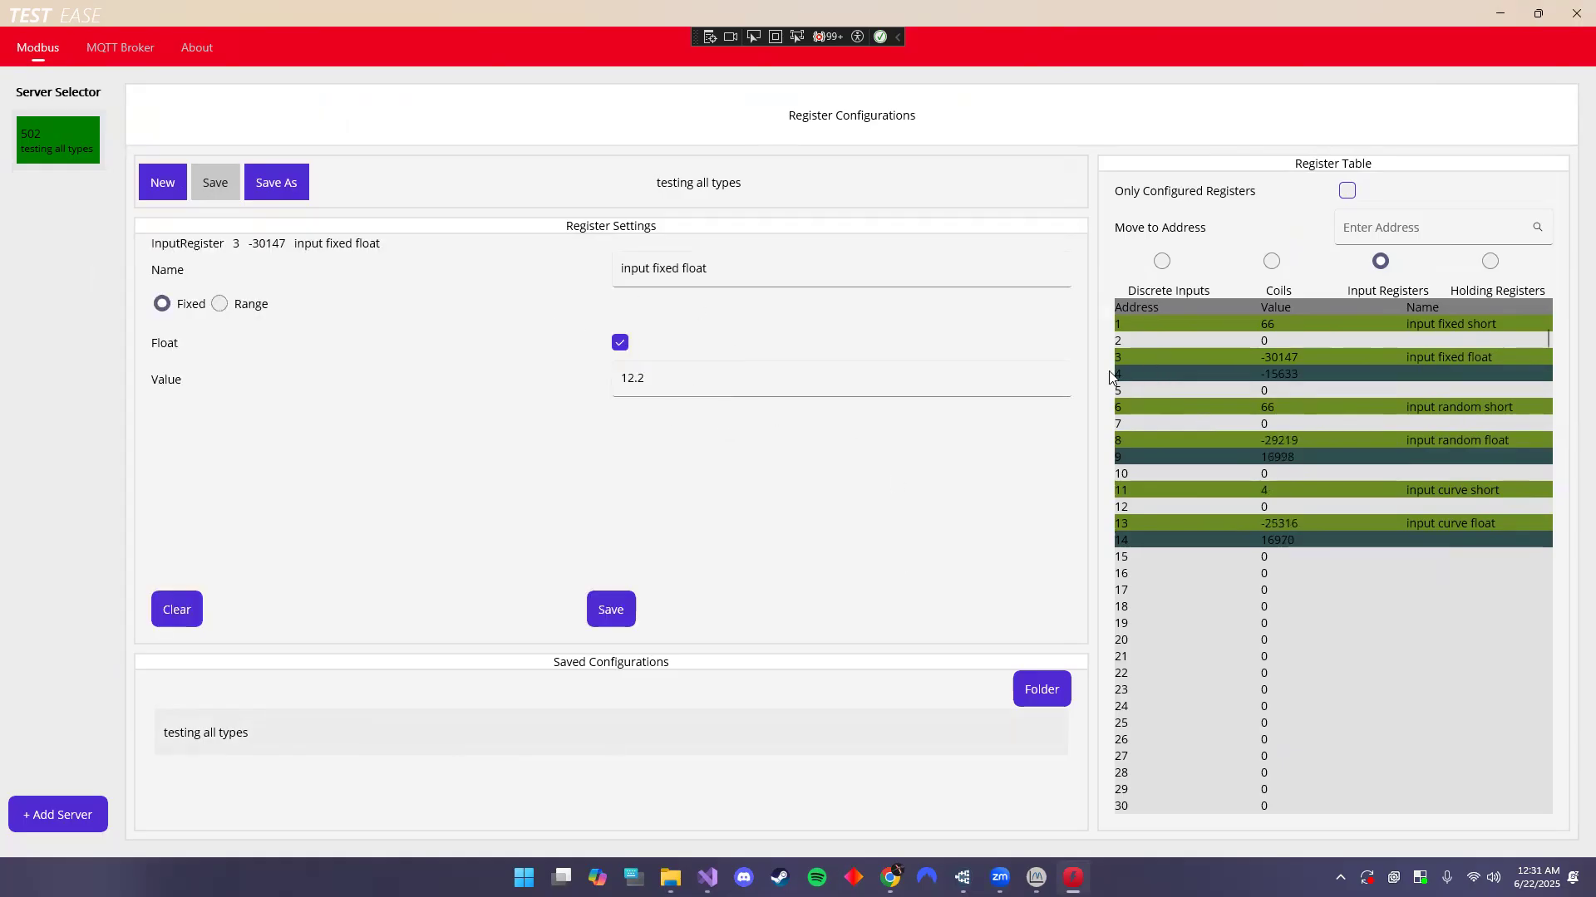
pyautogui.click(1271, 324)
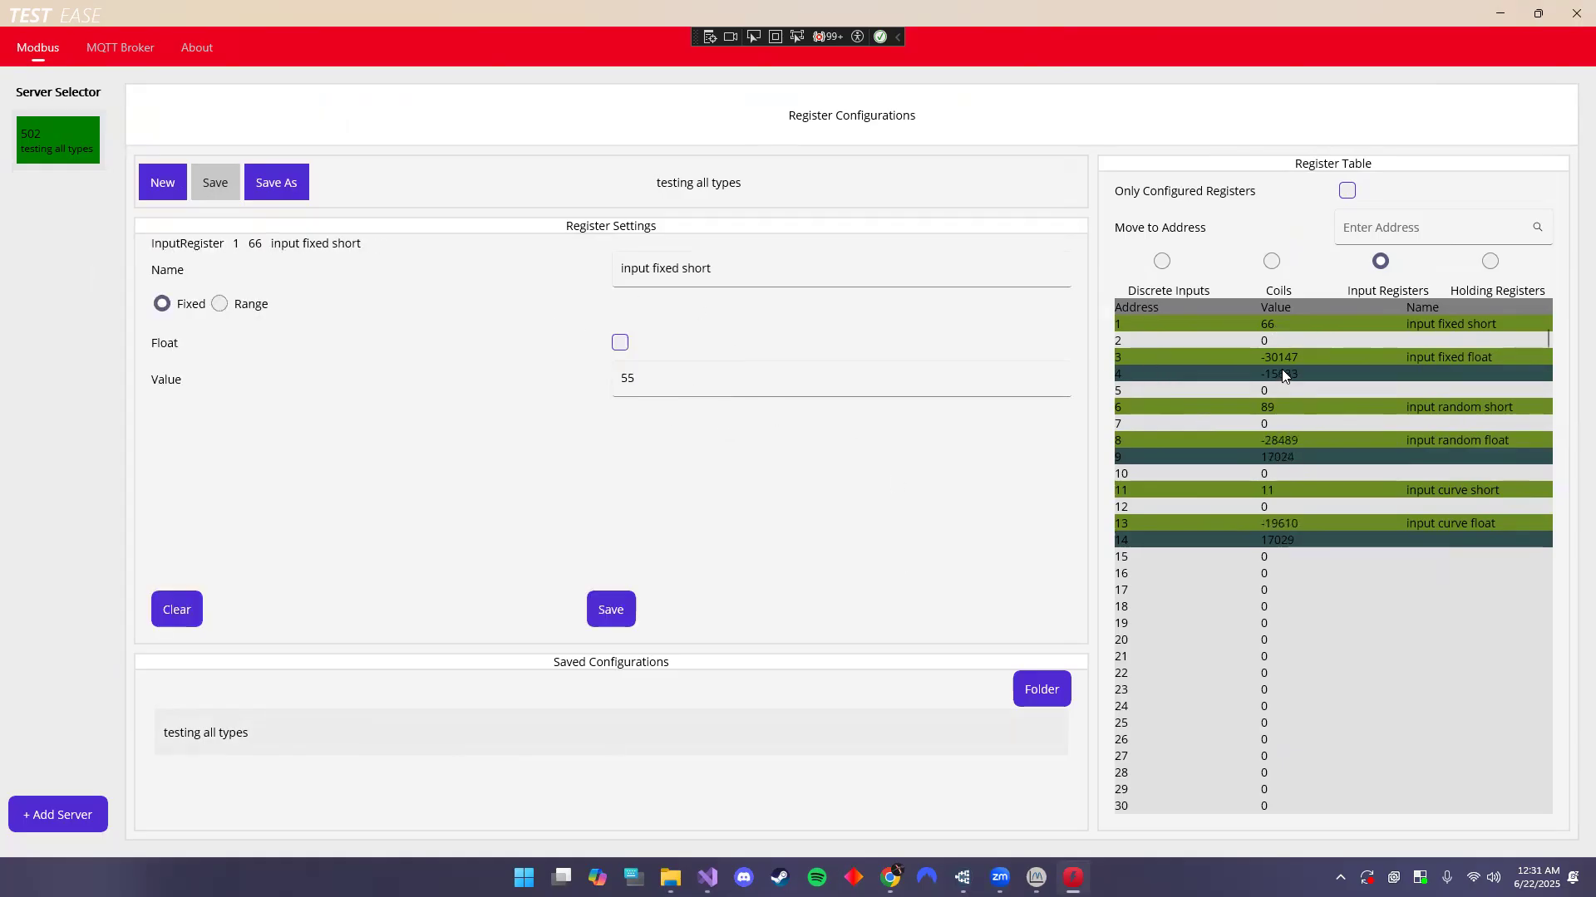
# - Filter to configured registers, recheck input fixed float (12.2), then show all registers again at the top
pyautogui.click(1348, 192)
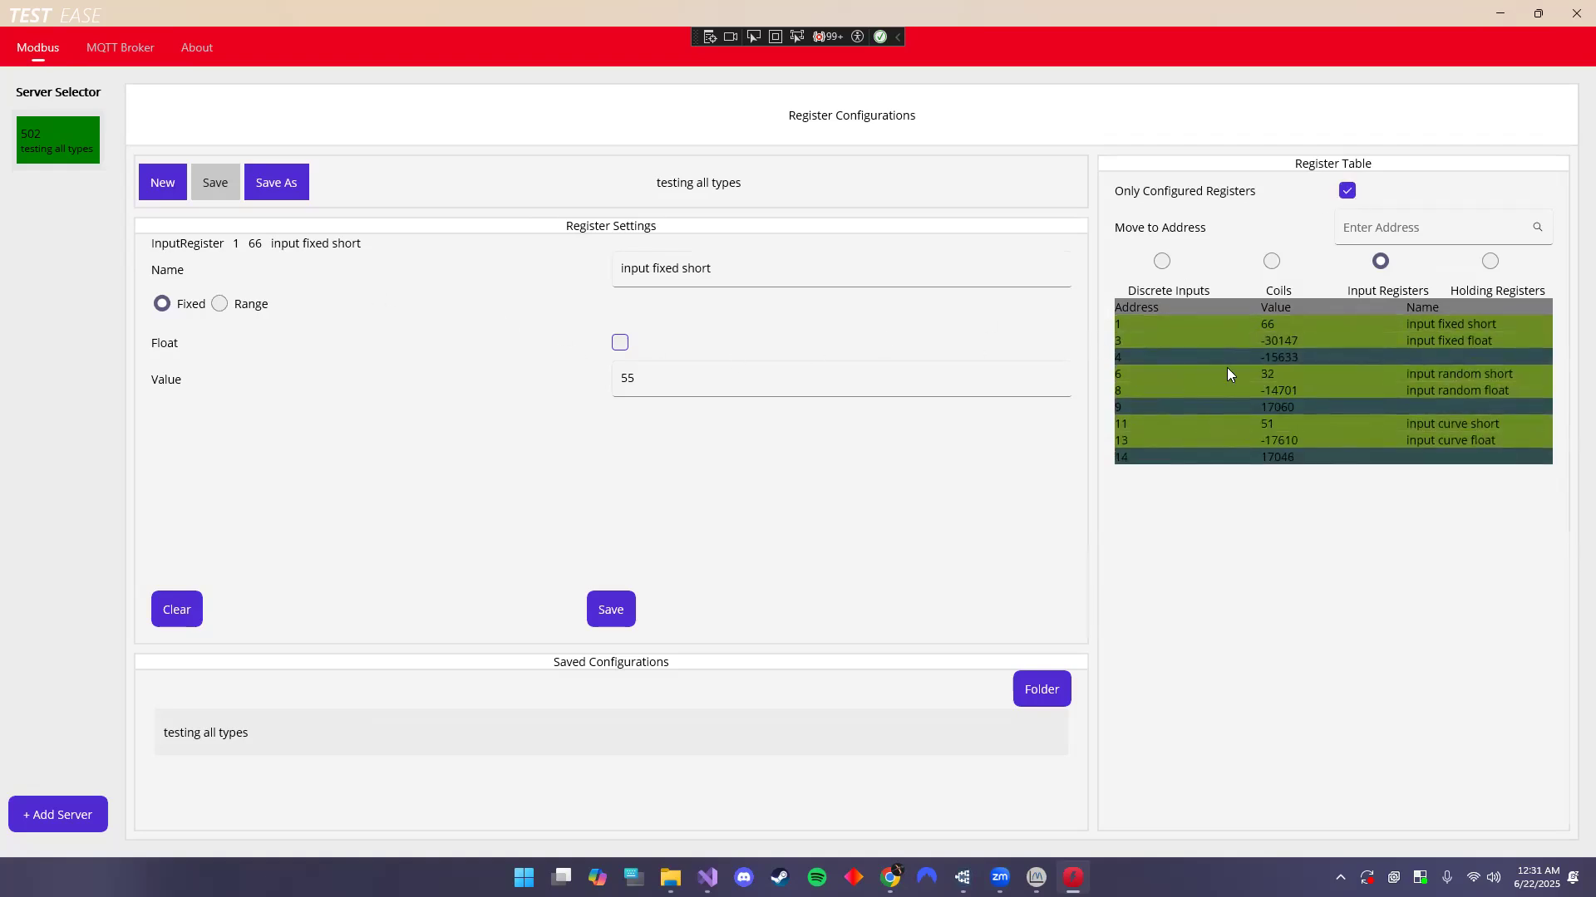
pyautogui.click(1250, 339)
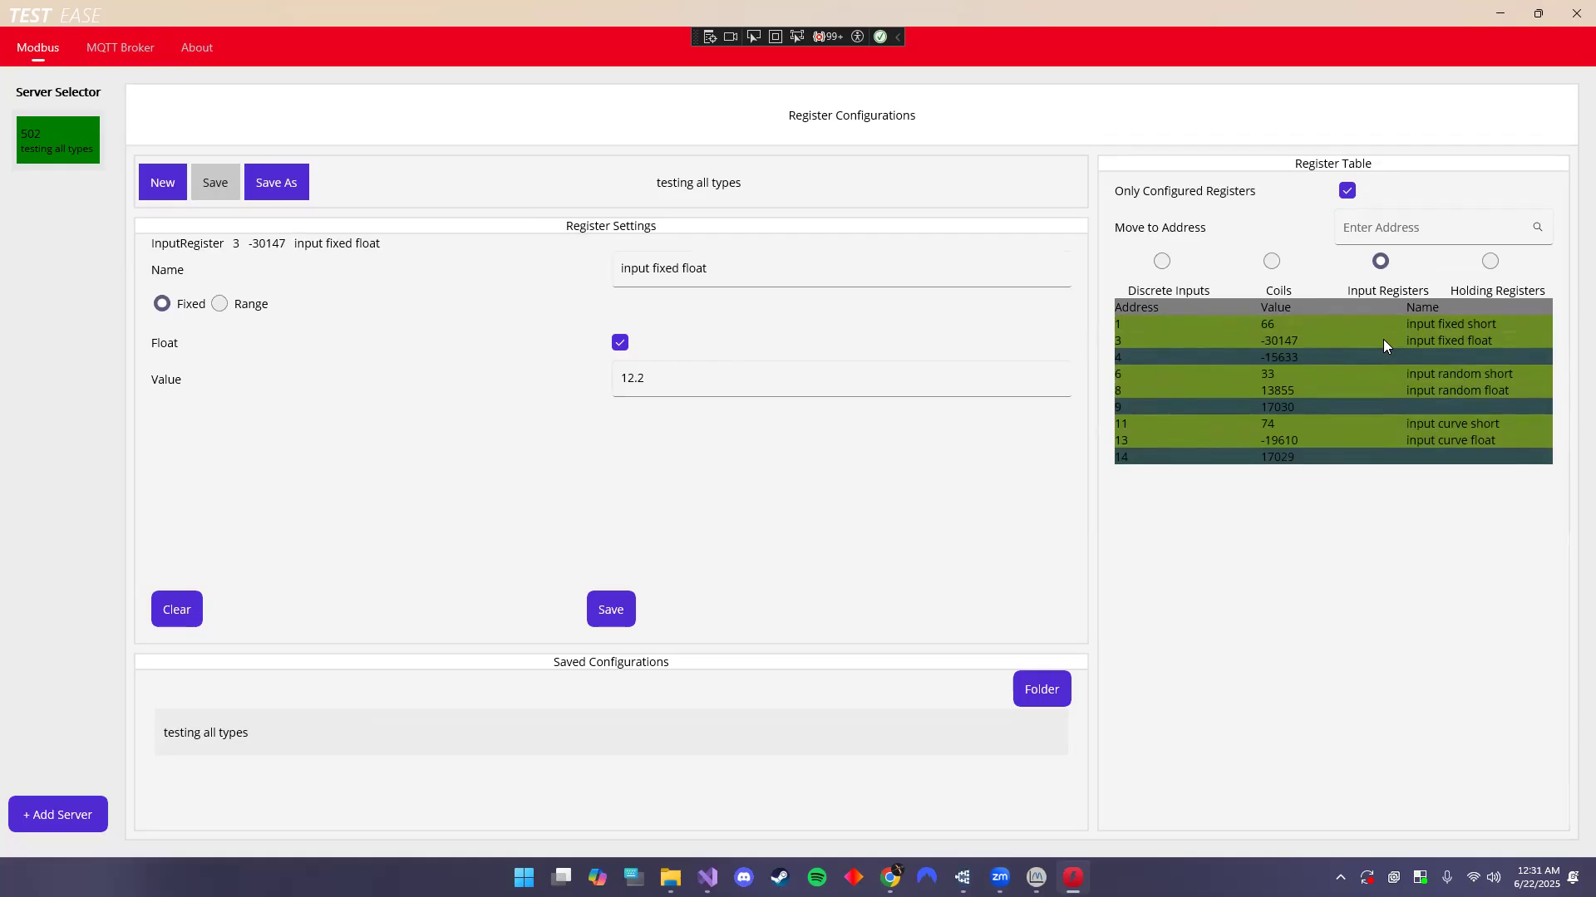
pyautogui.click(1346, 190)
pyautogui.scroll(-10, 1341, 519)
pyautogui.scroll(5, 1340, 532)
pyautogui.scroll(7, 1340, 529)
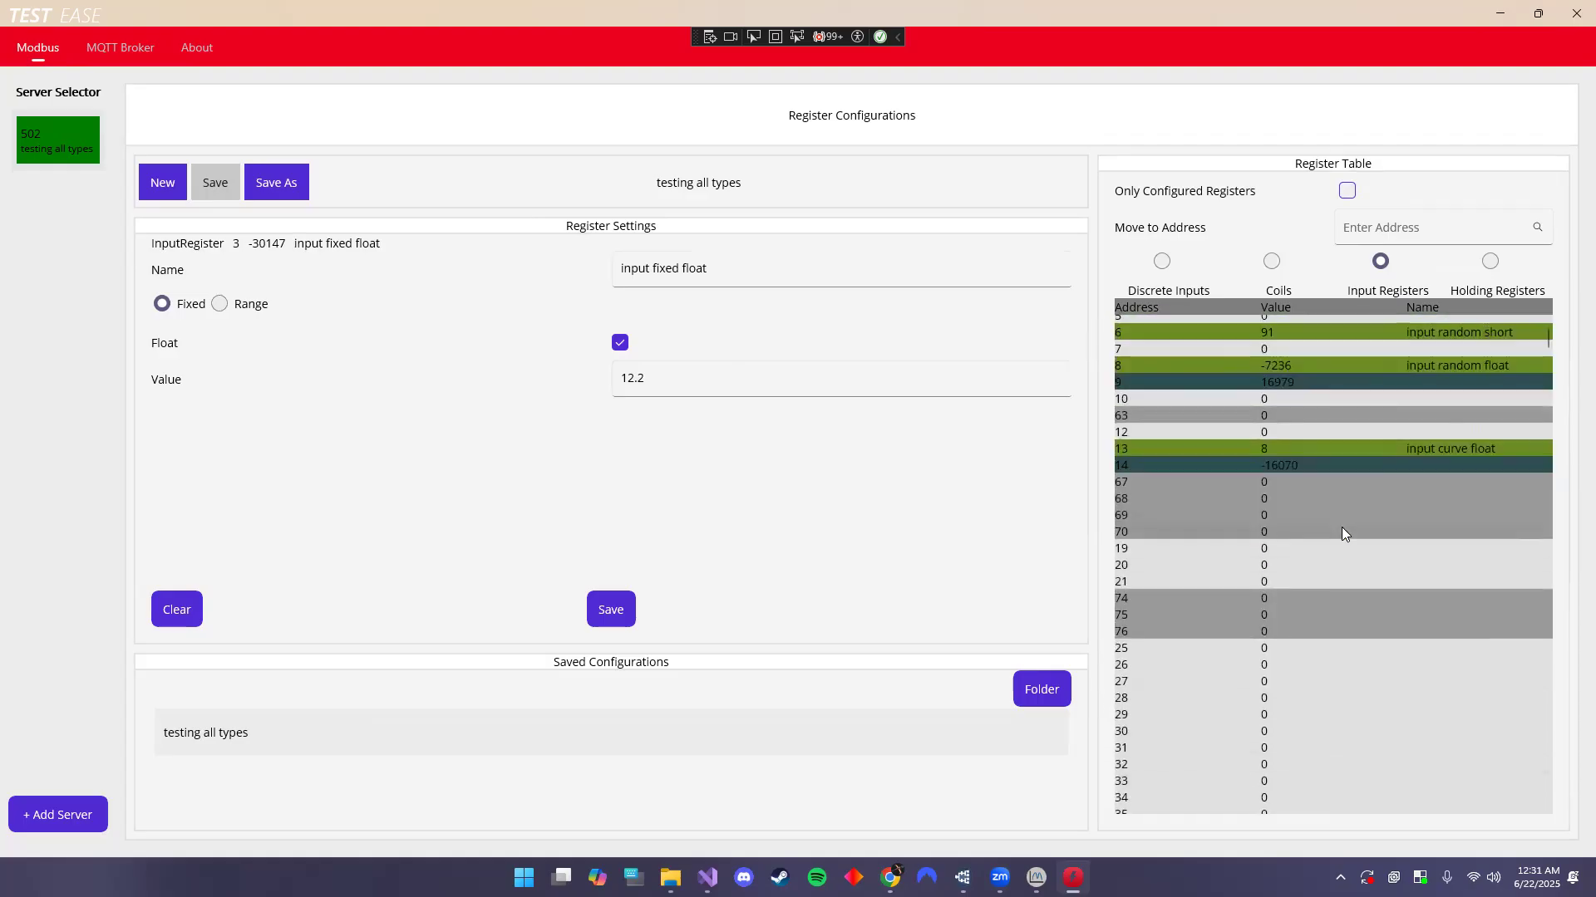
# - Jump the register table to address 50000 and back to 1, then view coils and return to input registers
pyautogui.click(1374, 232)
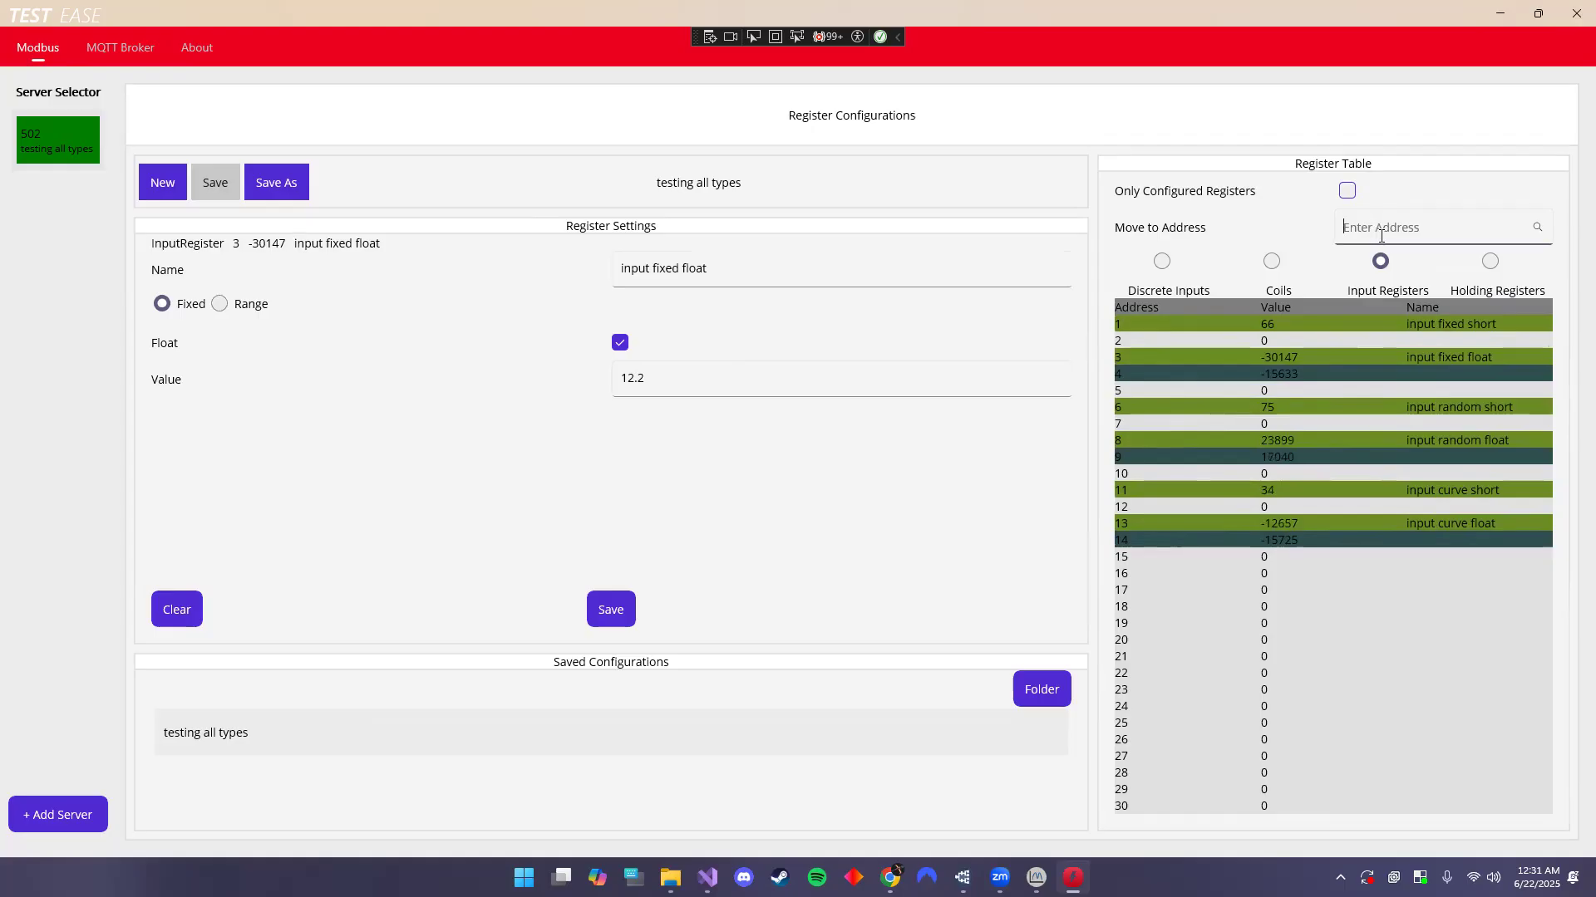
pyautogui.write('50000')
pyautogui.click(1536, 230)
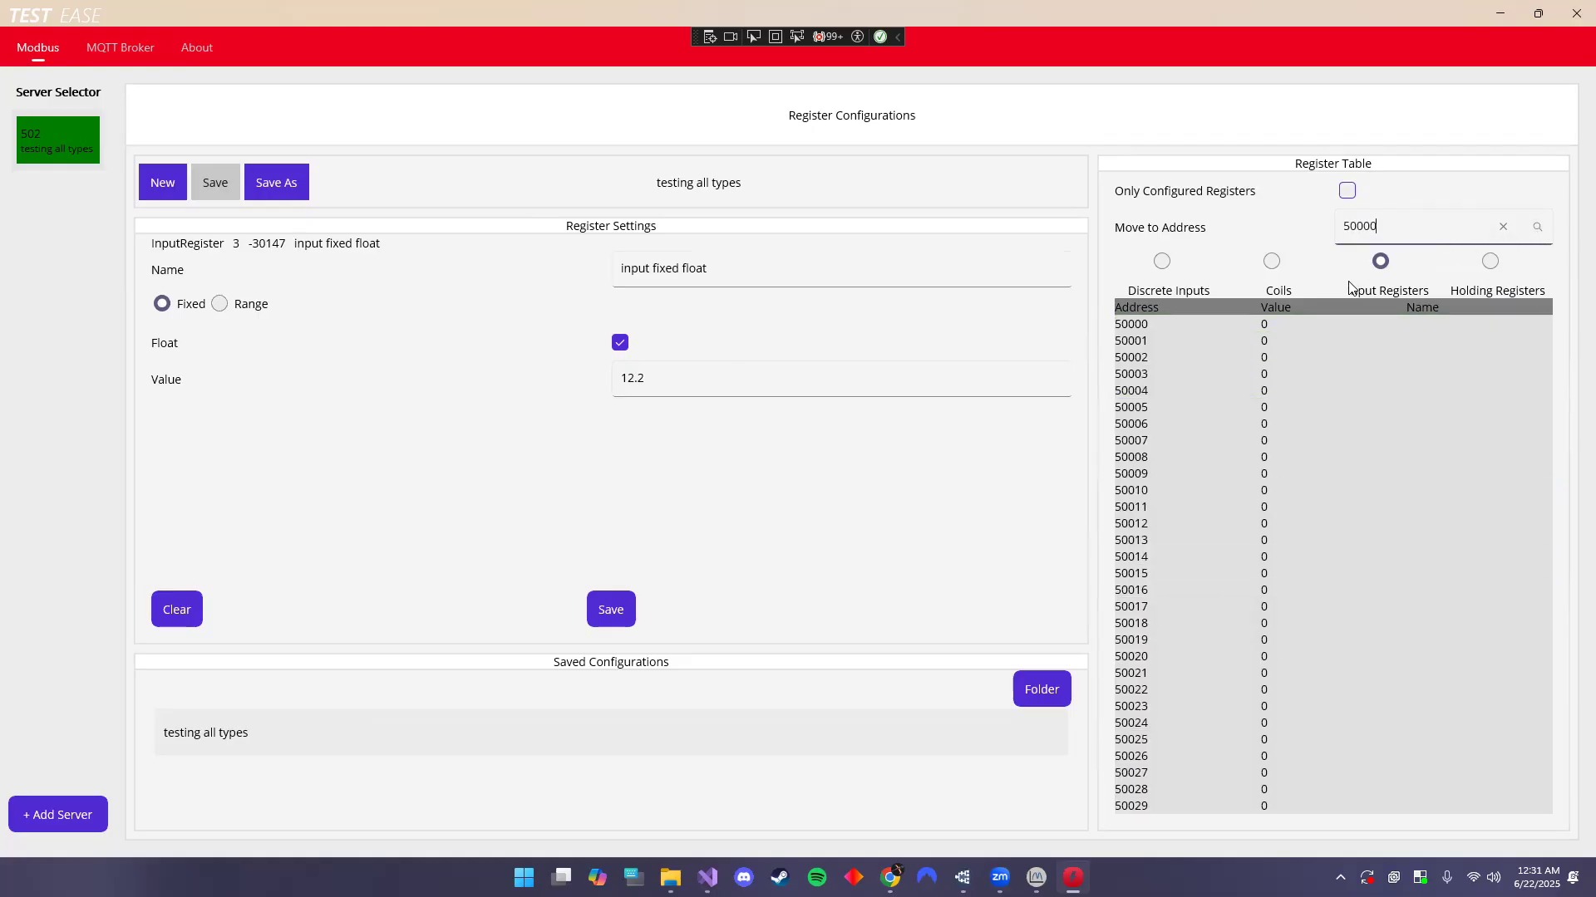
pyautogui.click(1507, 228)
pyautogui.write('1')
pyautogui.click(1539, 228)
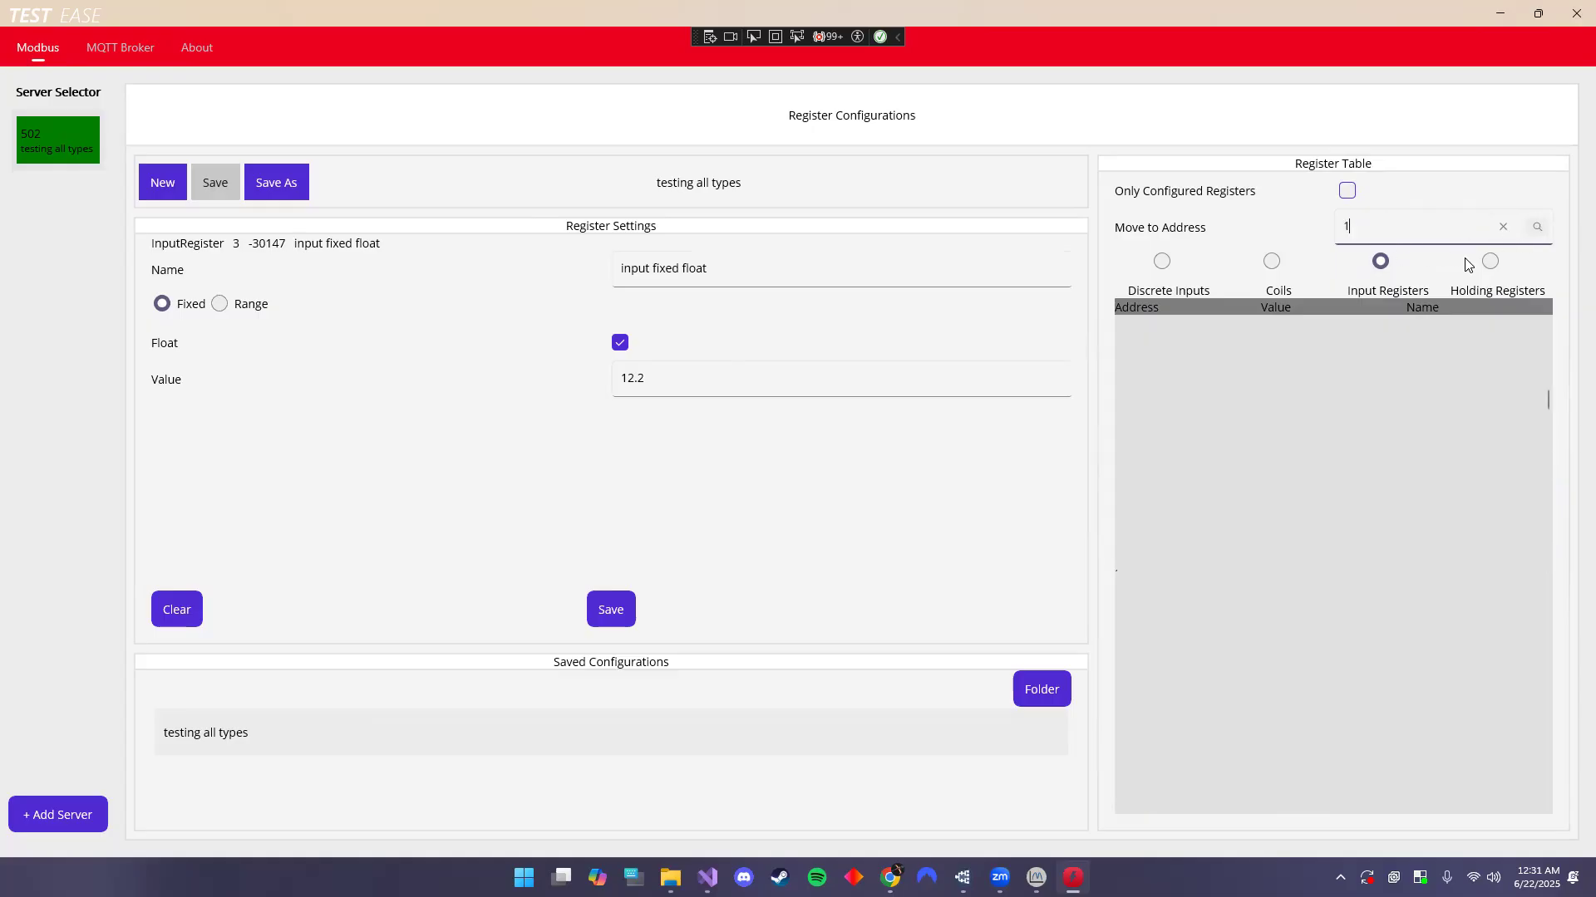
pyautogui.click(1271, 263)
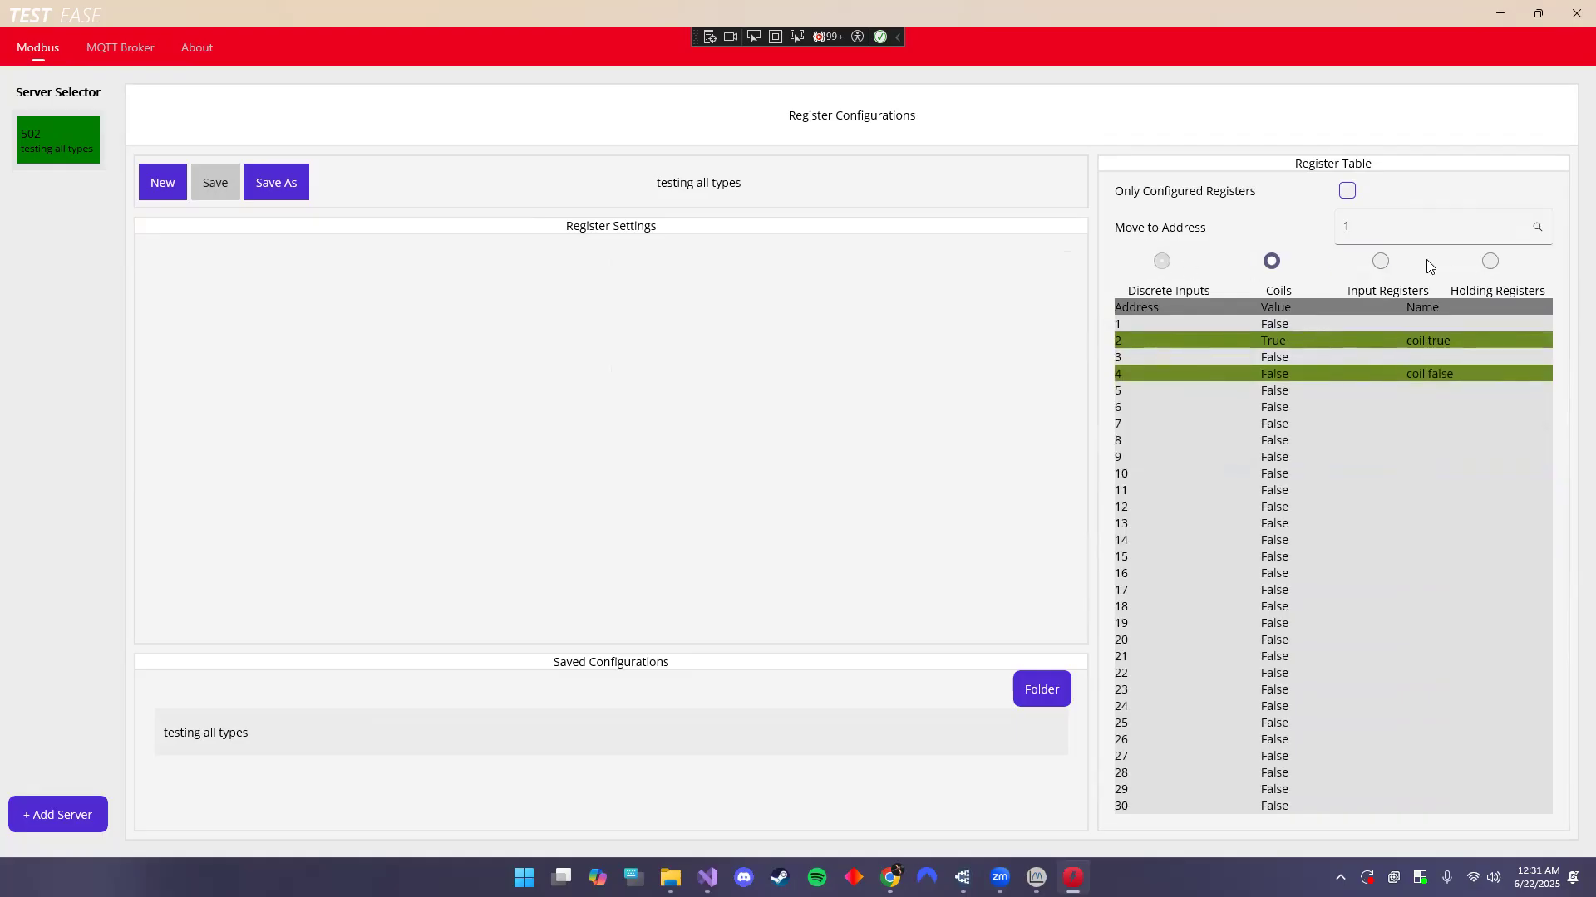
pyautogui.click(1380, 263)
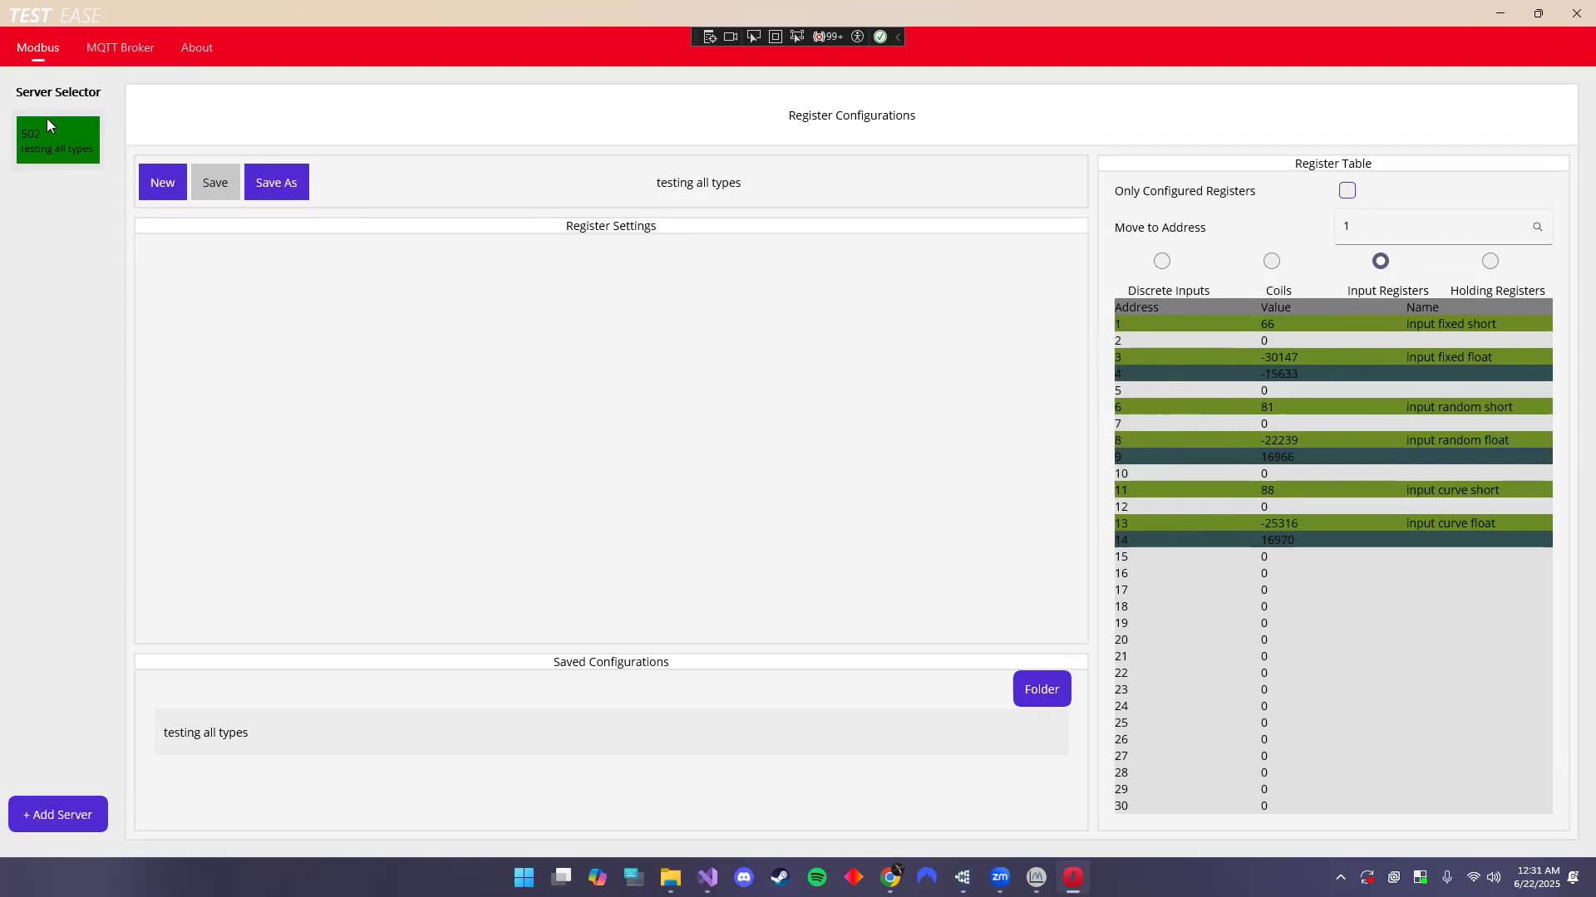
# - Add servers 503 and 504 and switch both on
pyautogui.click(50, 809)
pyautogui.click(77, 811)
pyautogui.click(36, 236)
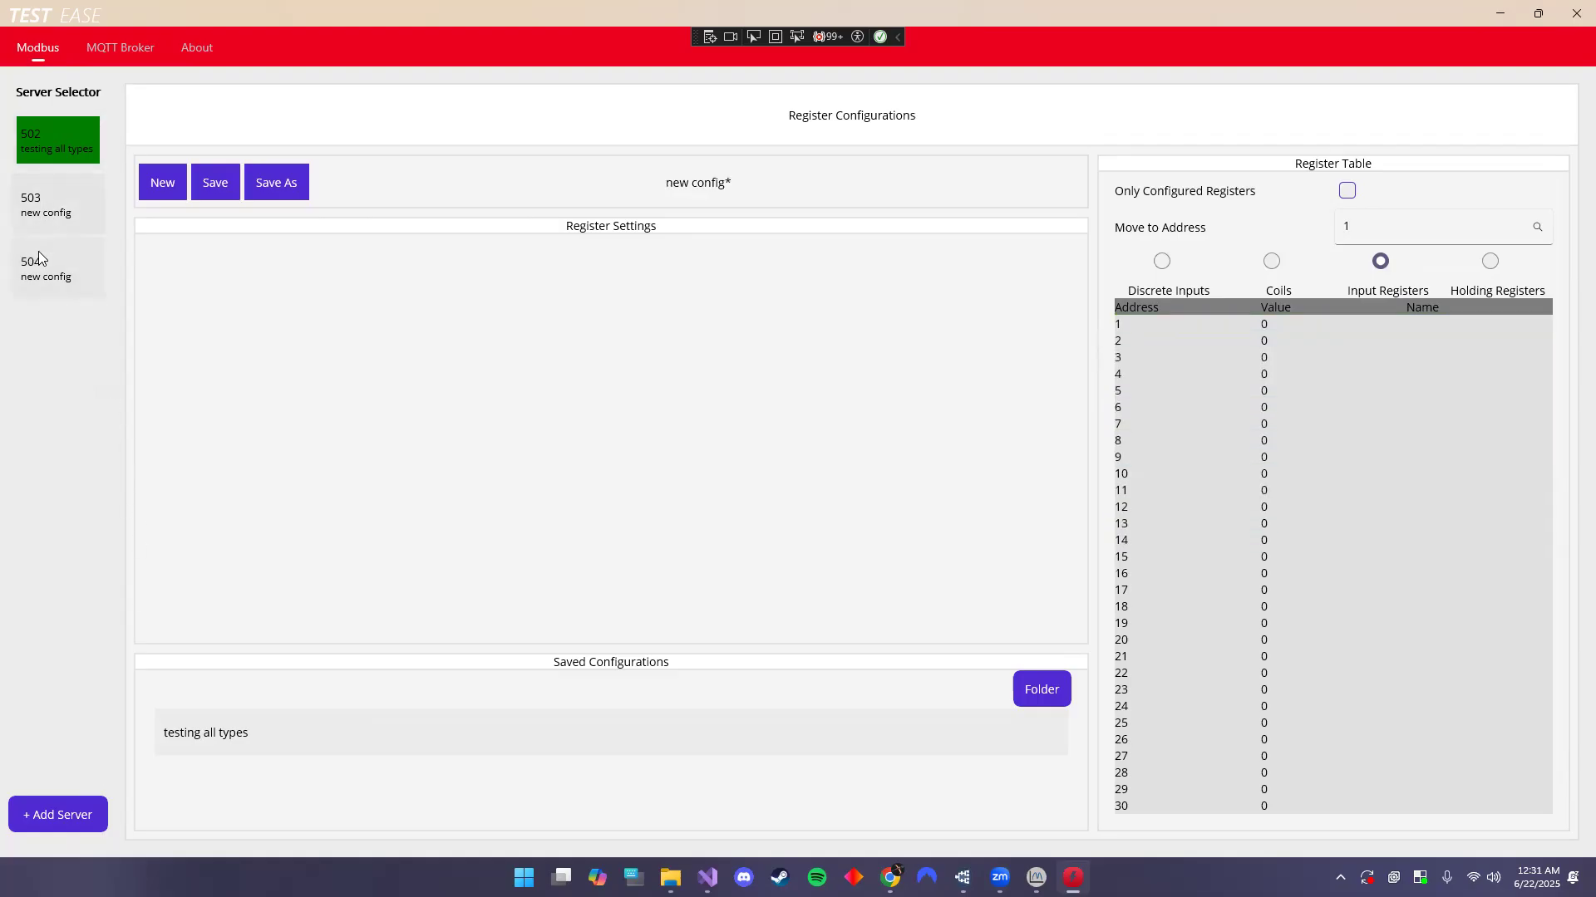
pyautogui.rightClick(42, 261)
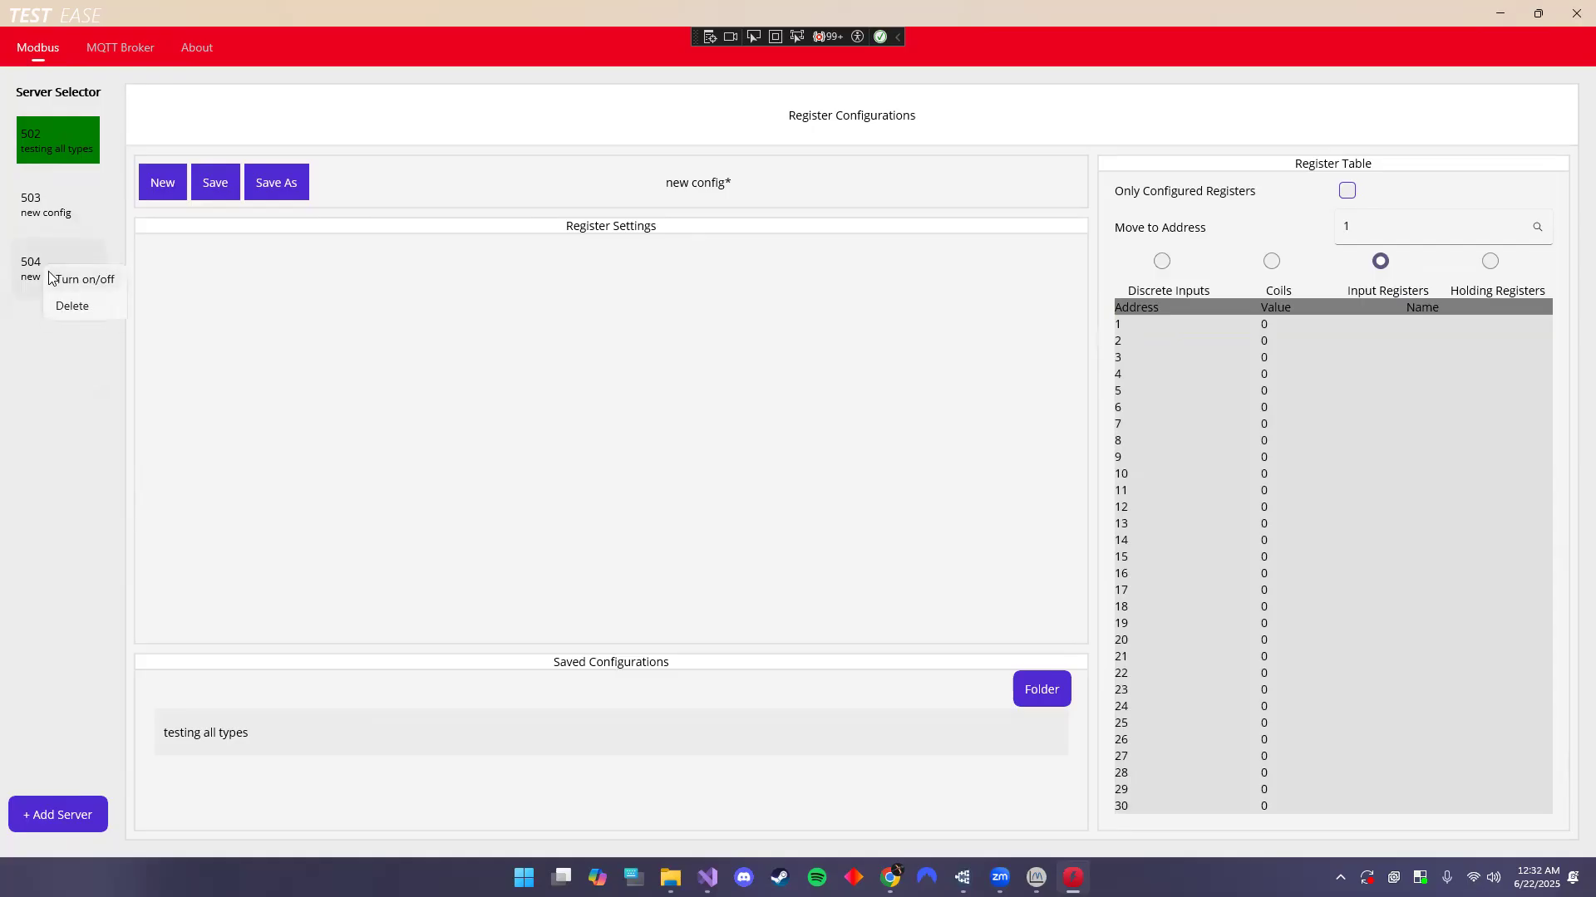
pyautogui.click(50, 273)
pyautogui.rightClick(66, 210)
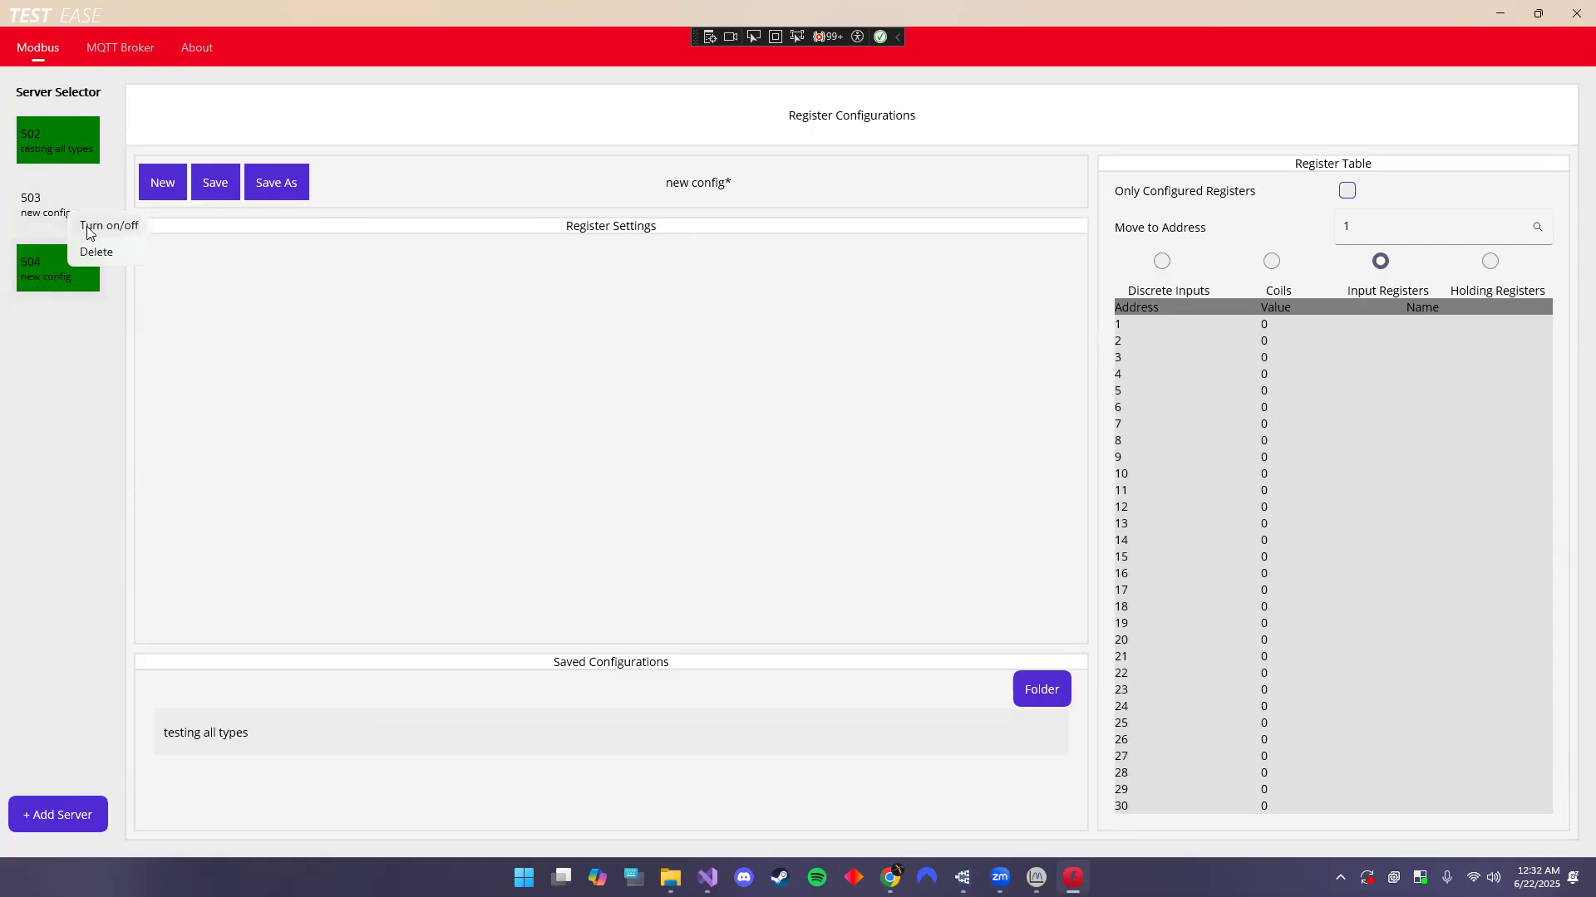
pyautogui.click(88, 239)
# - Delete servers 503 and 504, leaving server 502, and open the MQTT Broker page
pyautogui.rightClick(51, 206)
pyautogui.click(69, 237)
pyautogui.rightClick(47, 192)
pyautogui.click(66, 236)
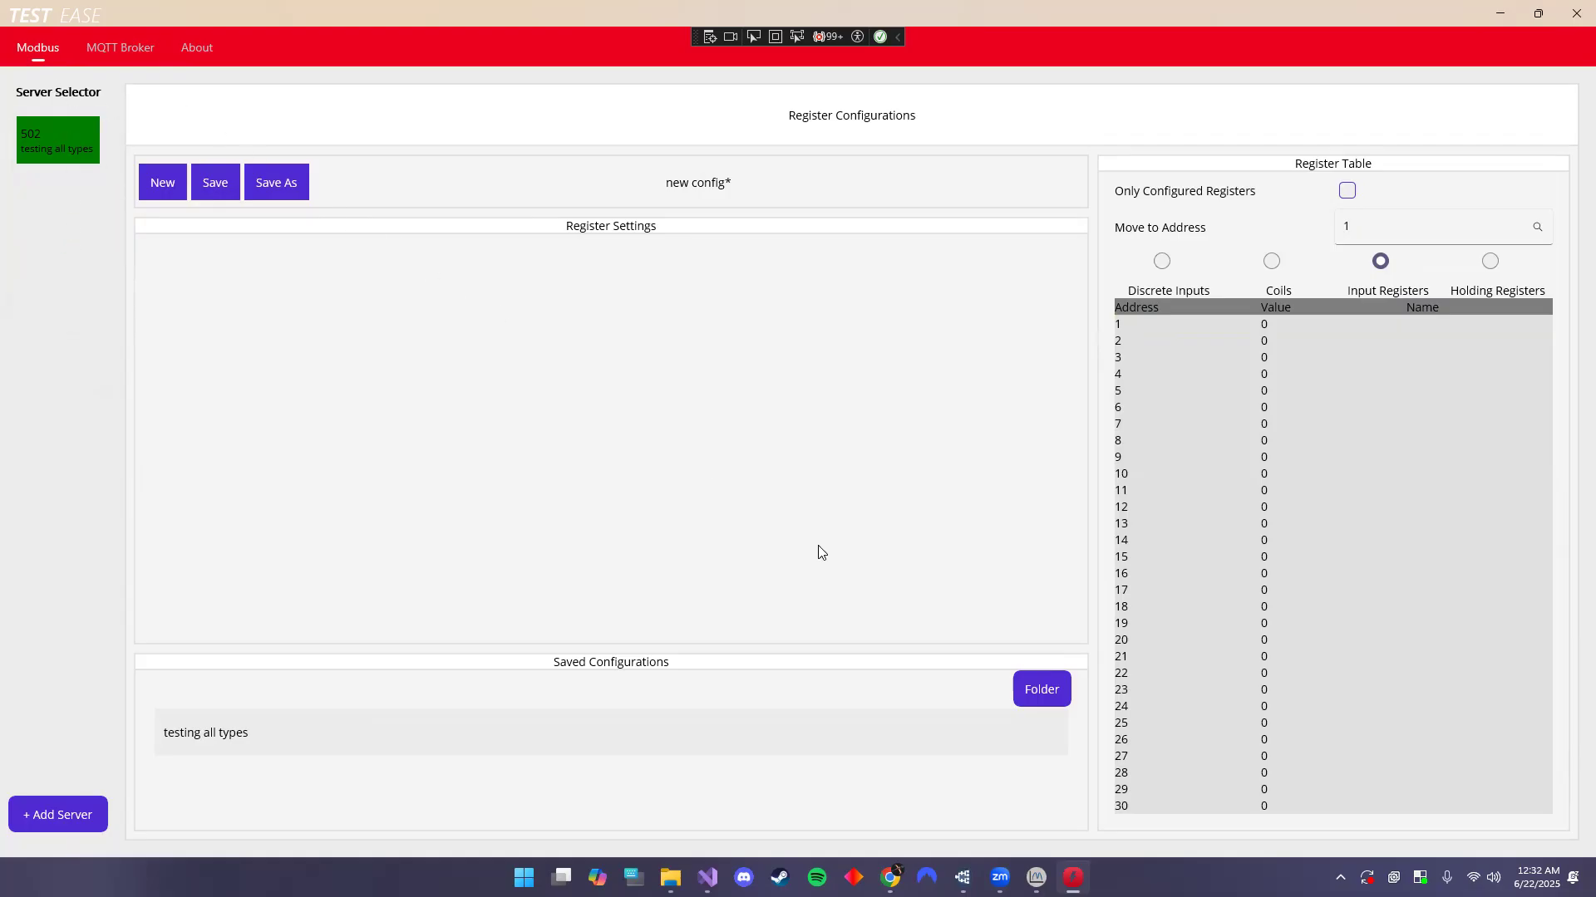
pyautogui.click(115, 52)
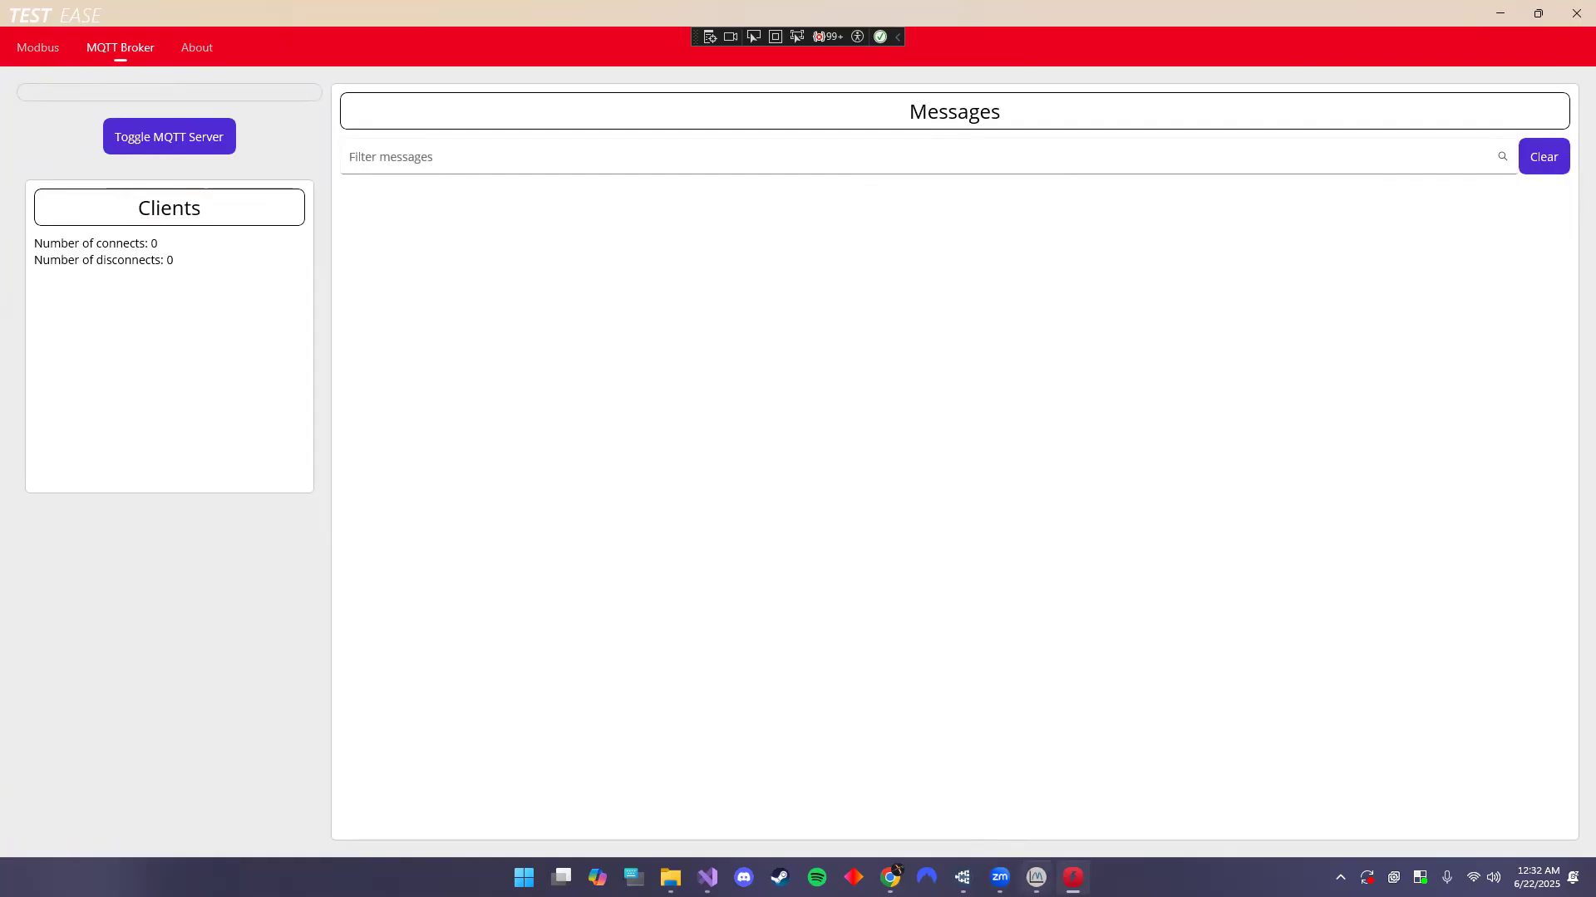
# - Briefly bring ModbusScope to the front, then switch to MQTT Explorer
pyautogui.moveTo(1036, 878)
pyautogui.click(1035, 794)
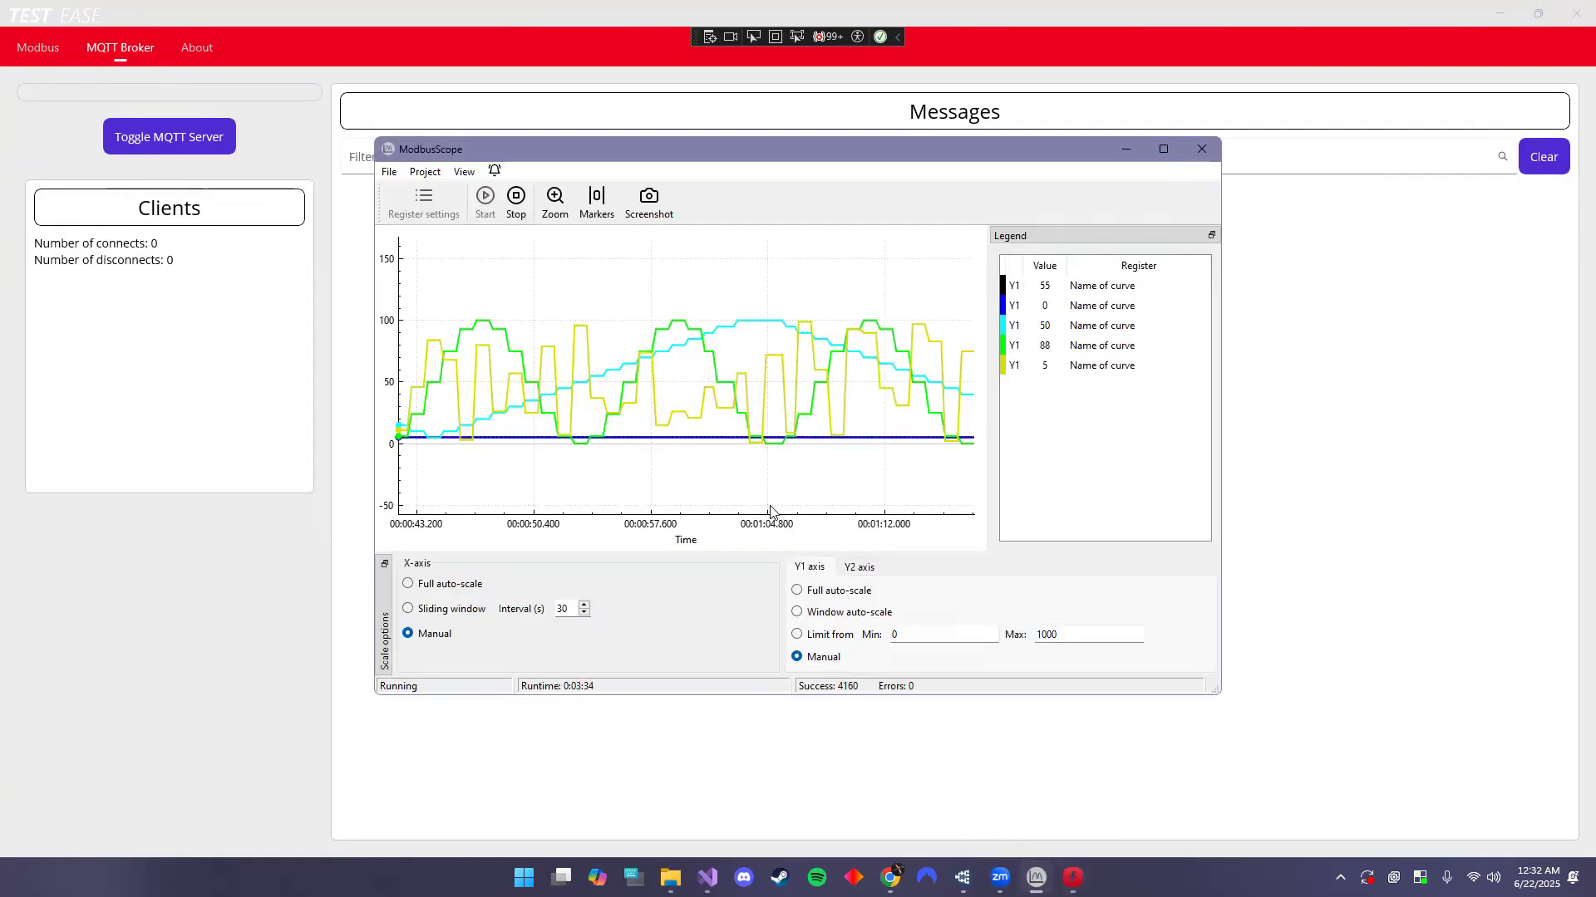
pyautogui.moveTo(963, 878)
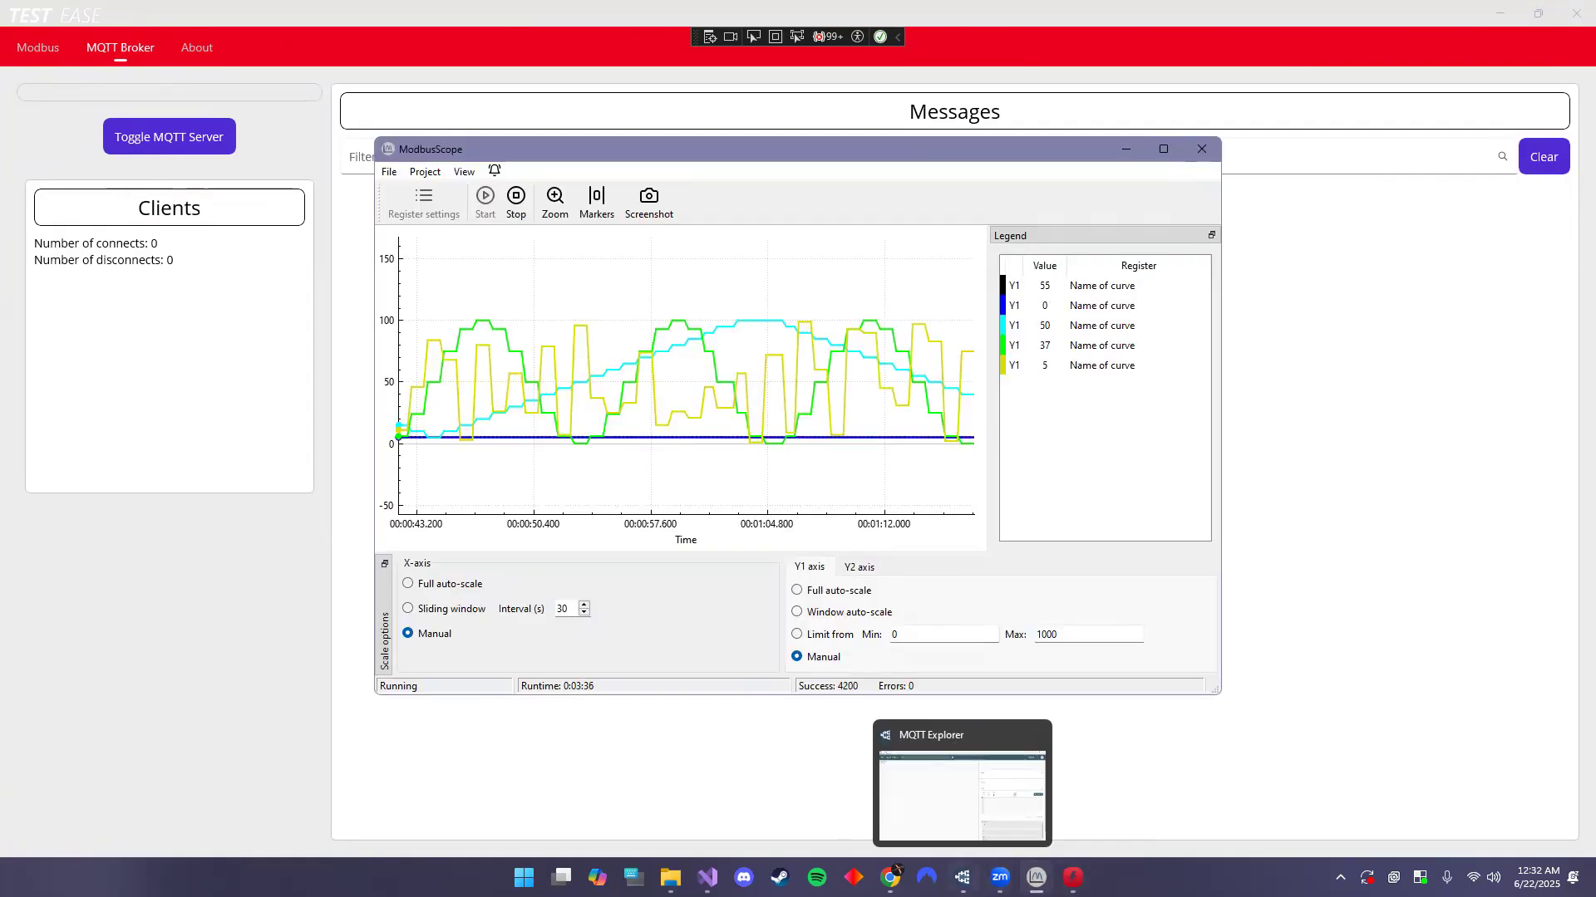
pyautogui.click(962, 794)
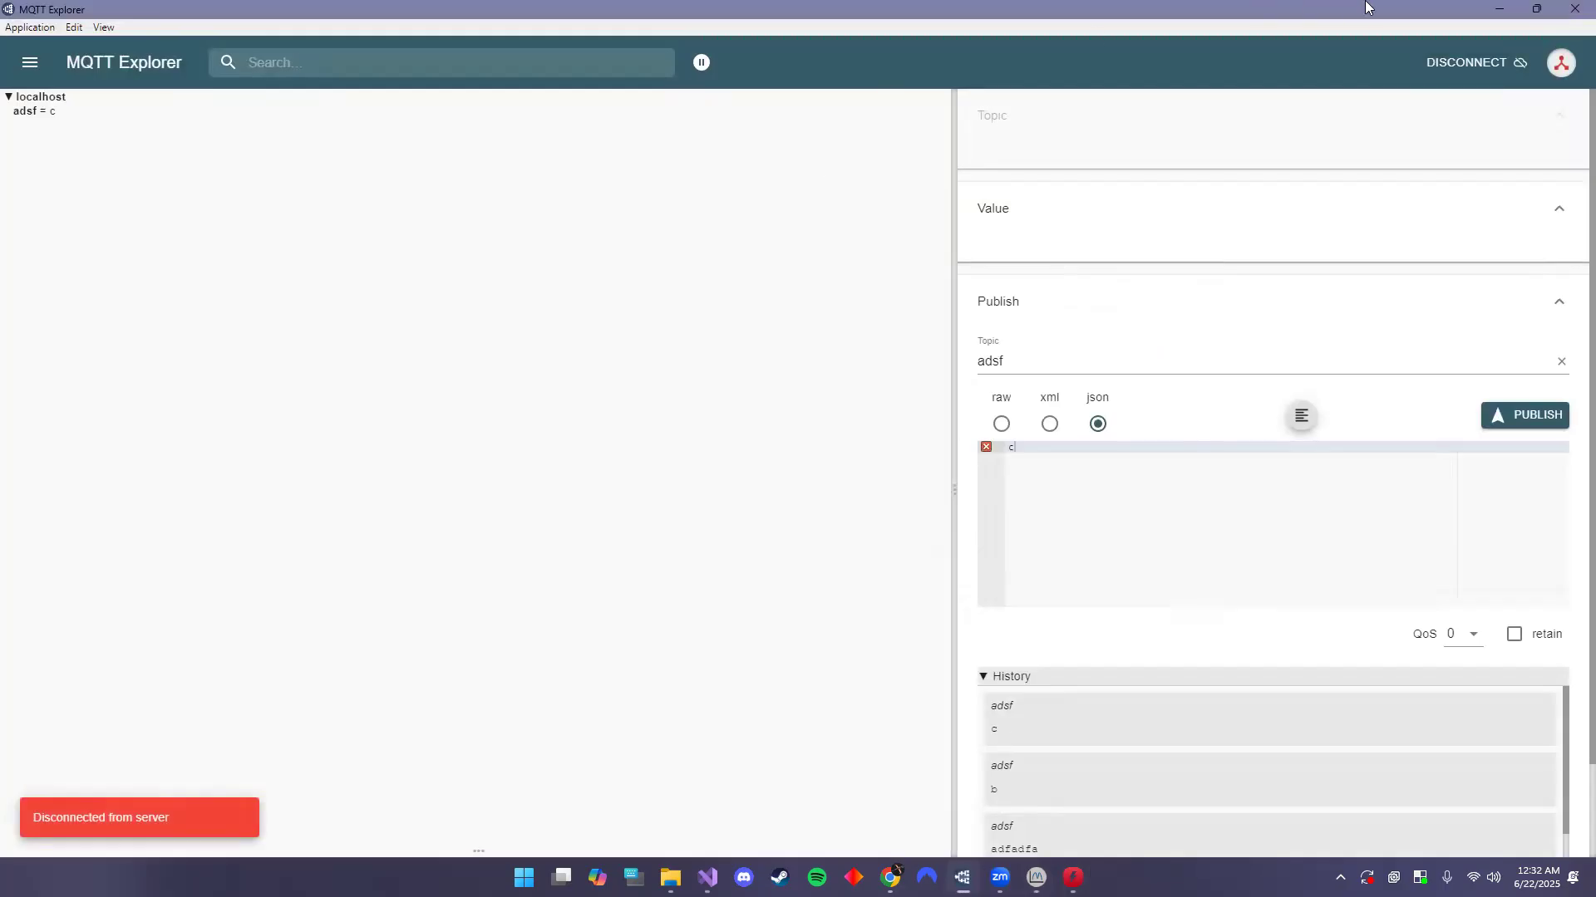
# - Disconnect MQTT Explorer and add a new connection with host localhost, attempting to connect
pyautogui.click(1473, 58)
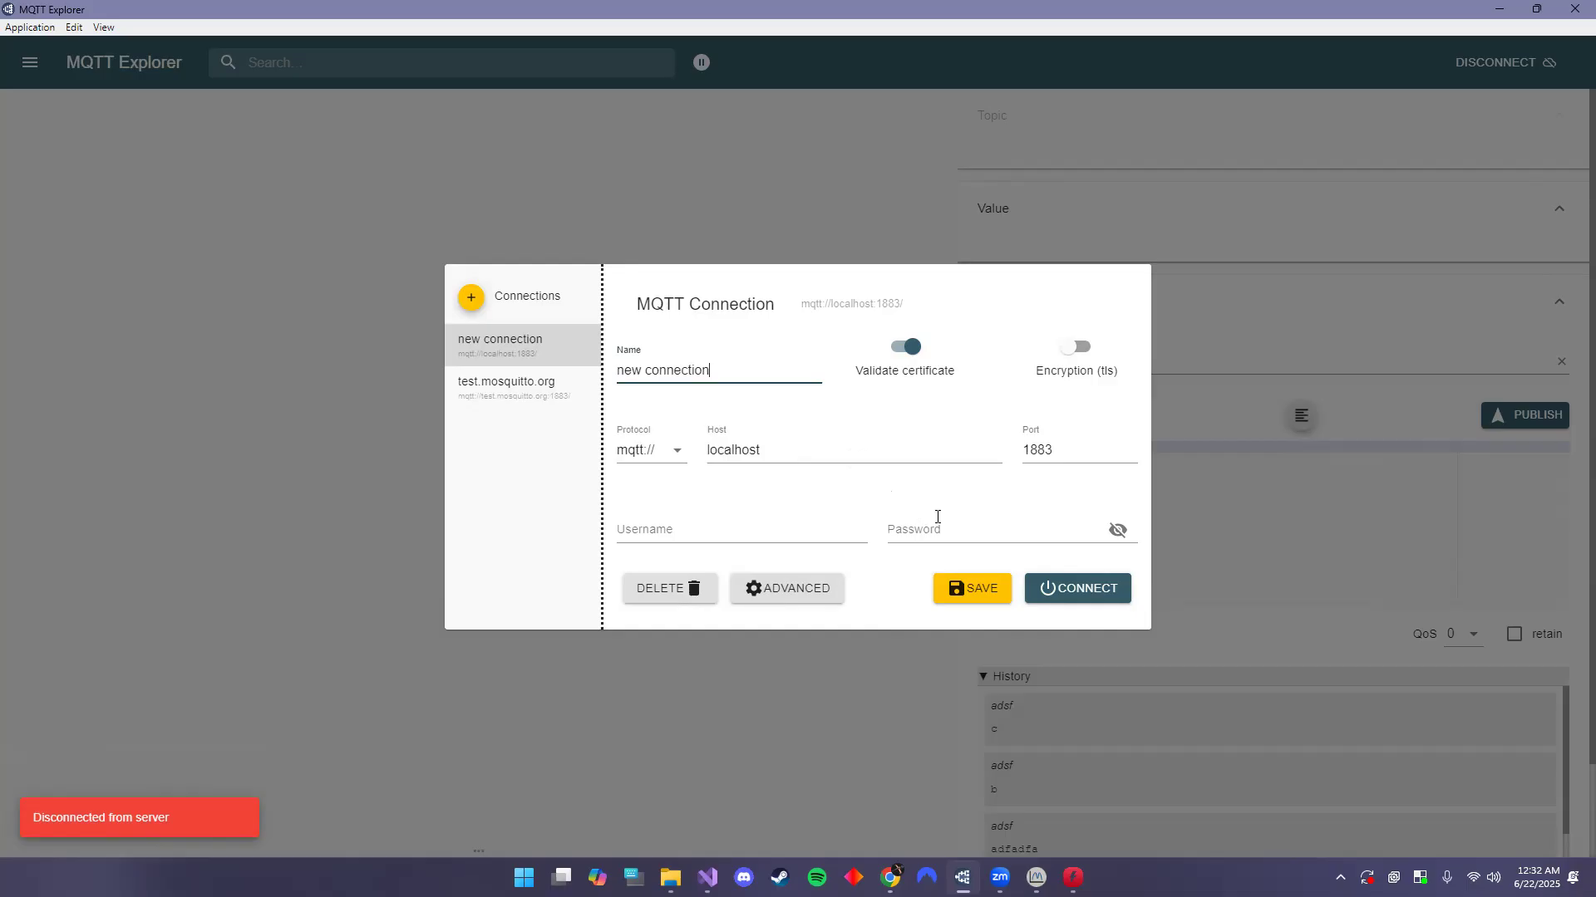
pyautogui.click(1080, 588)
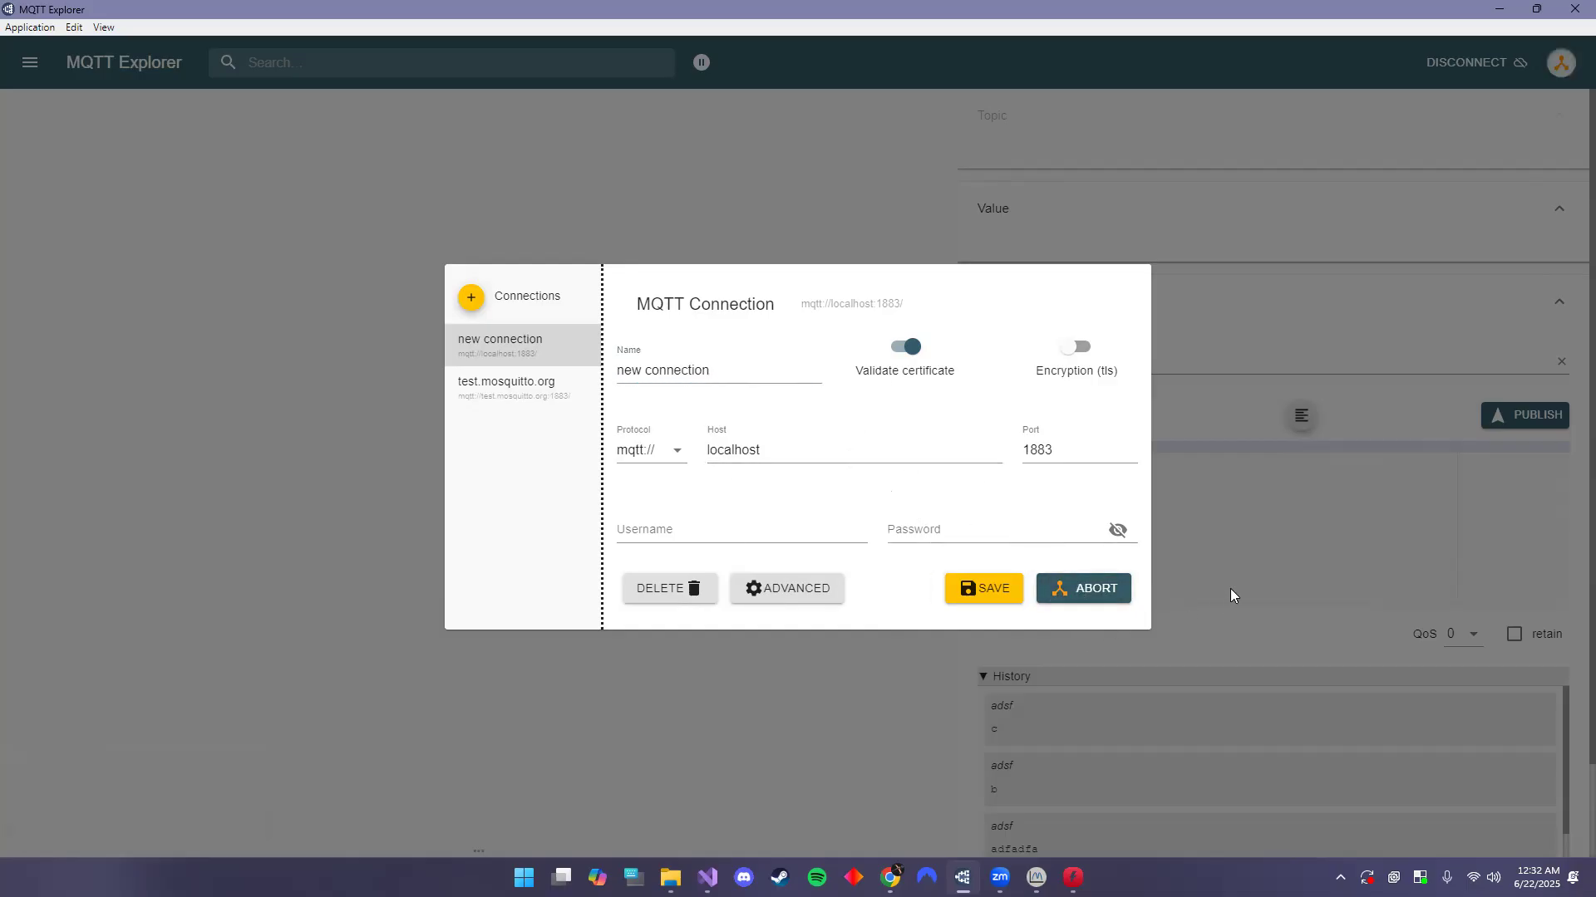
pyautogui.click(1084, 590)
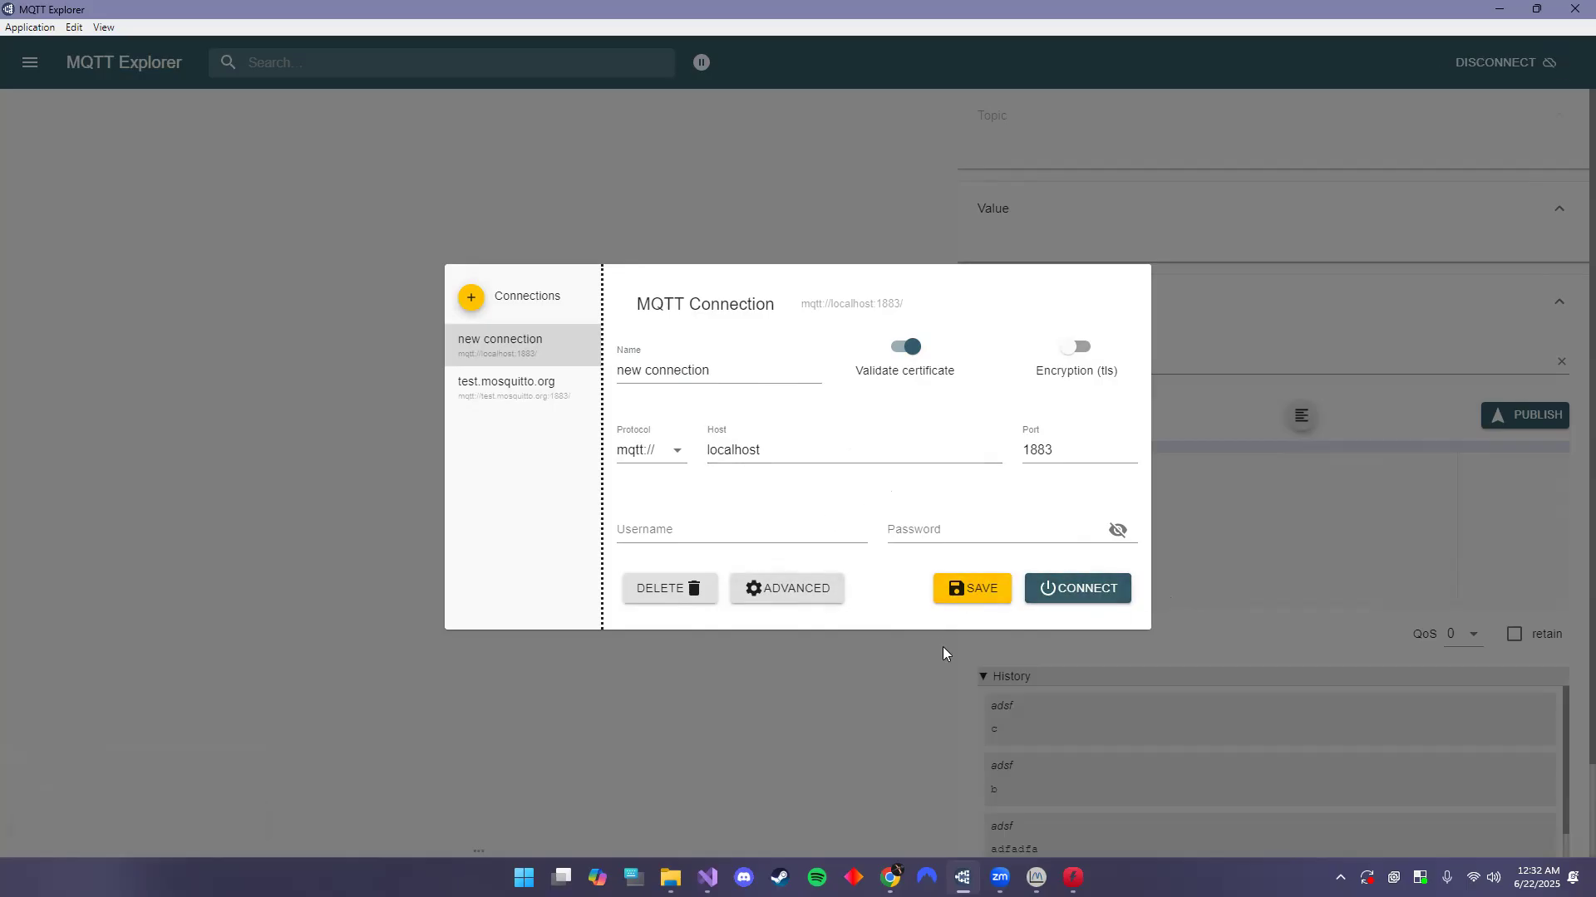
pyautogui.click(471, 297)
pyautogui.click(726, 447)
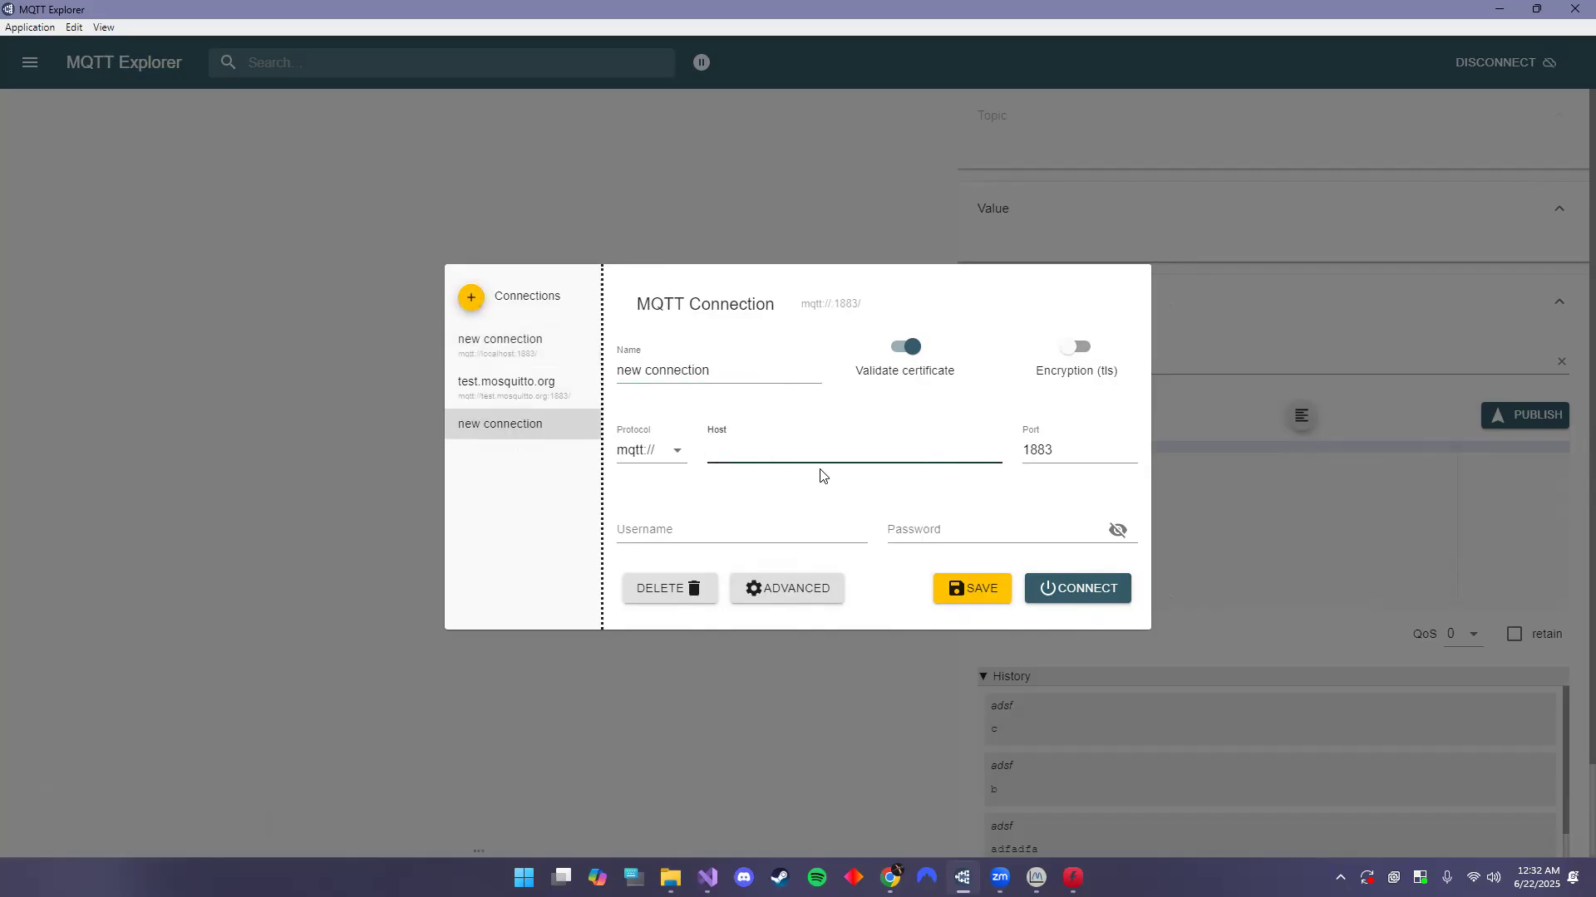
pyautogui.write('localhost')
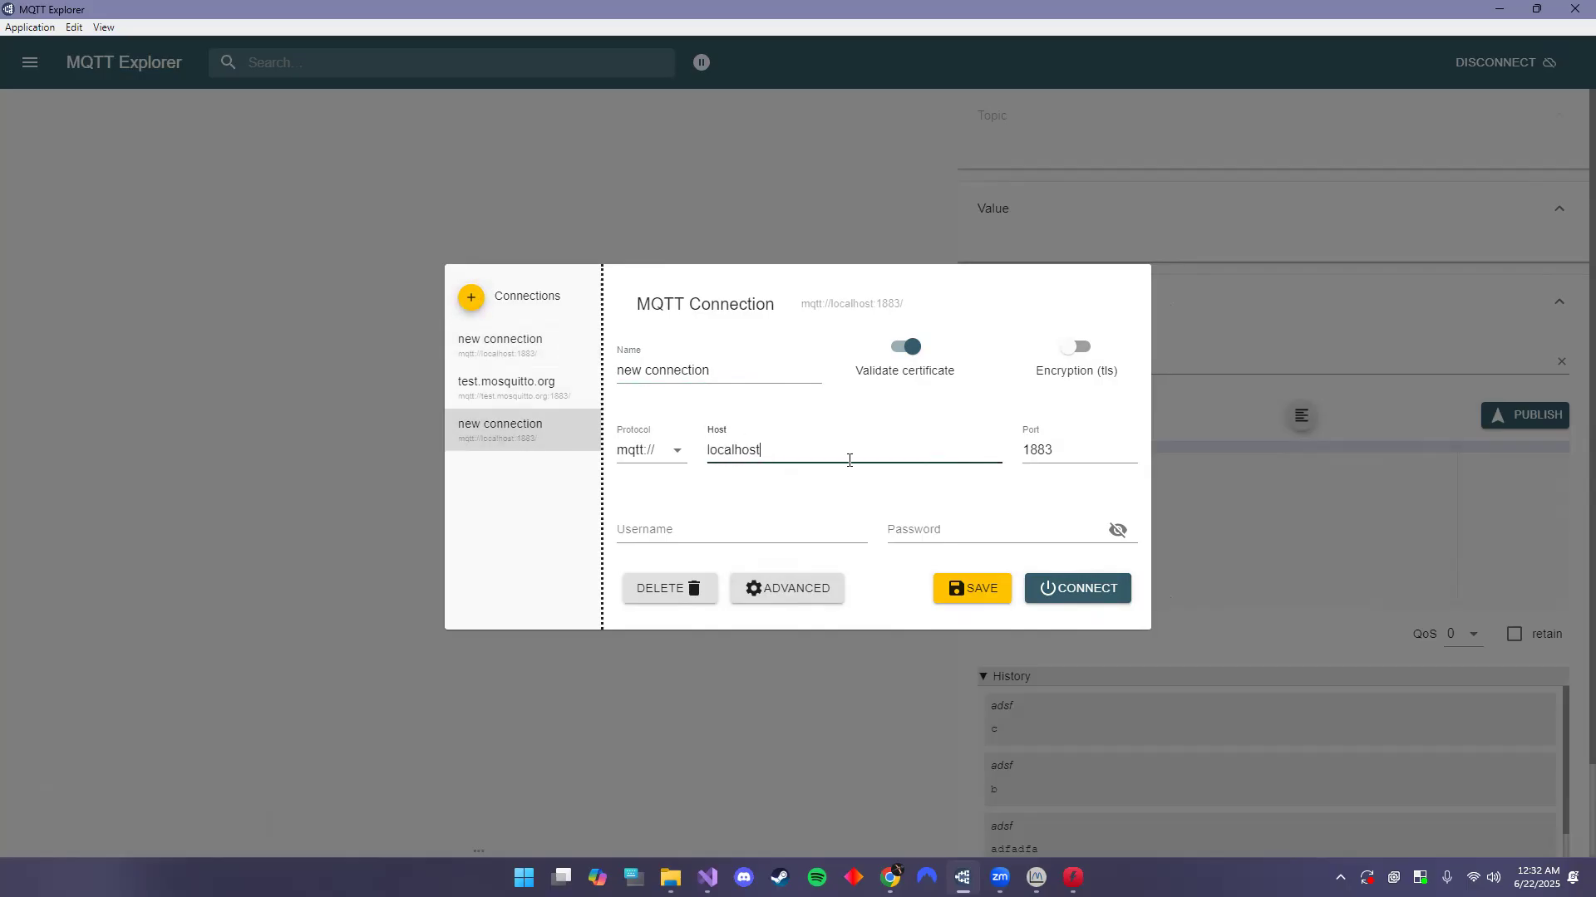
pyautogui.click(1108, 591)
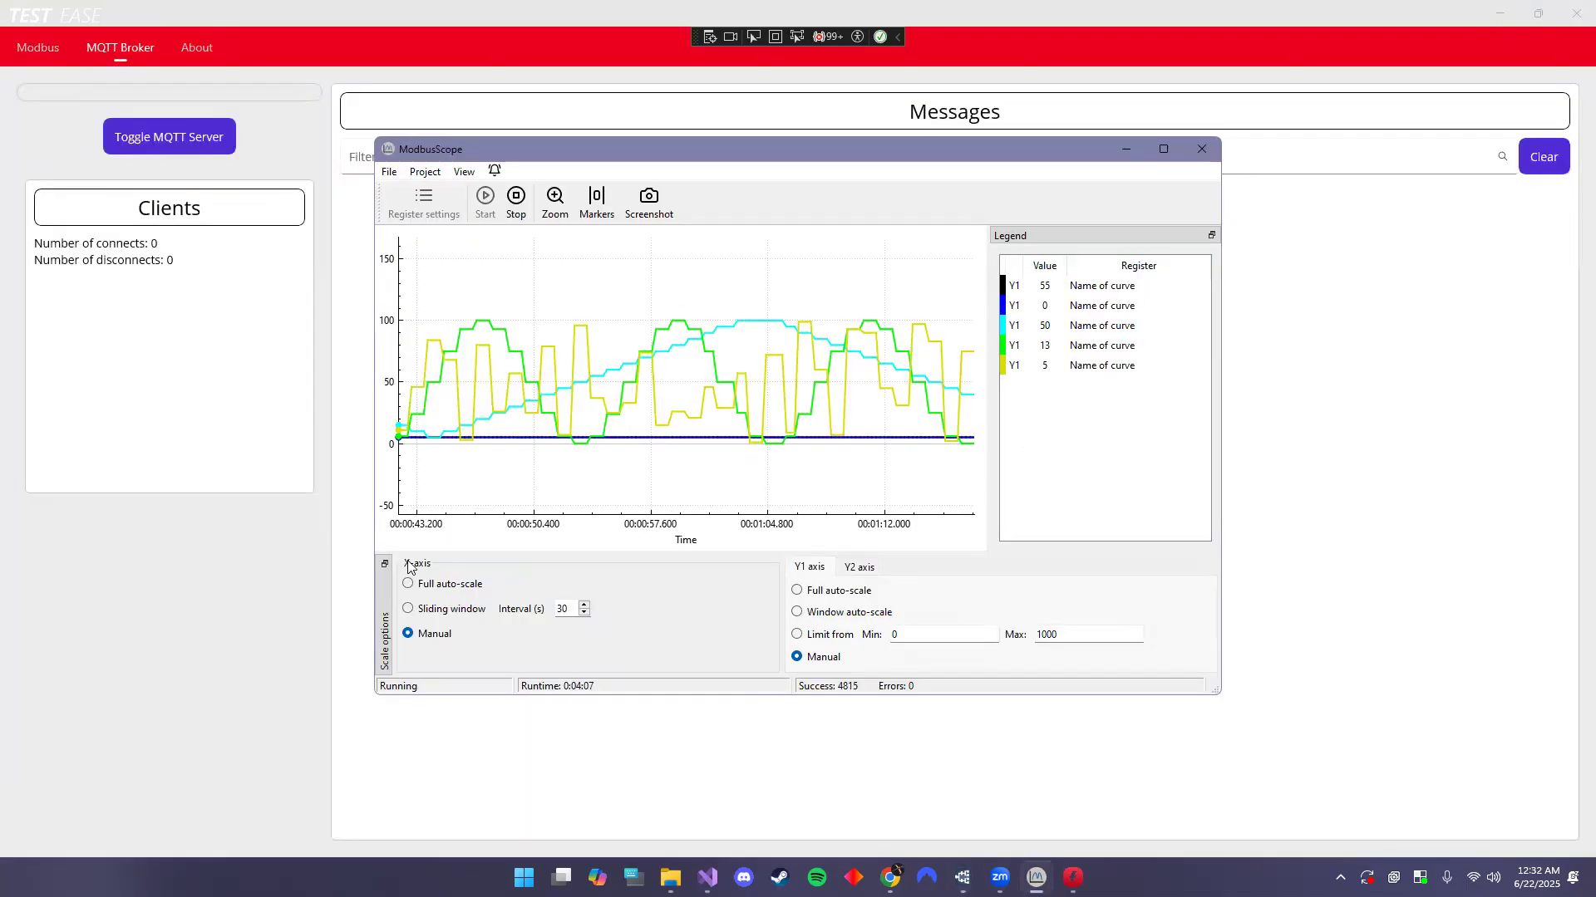
# - Start Test Ease's MQTT broker, then reconnect MQTT Explorer to localhost
pyautogui.click(226, 180)
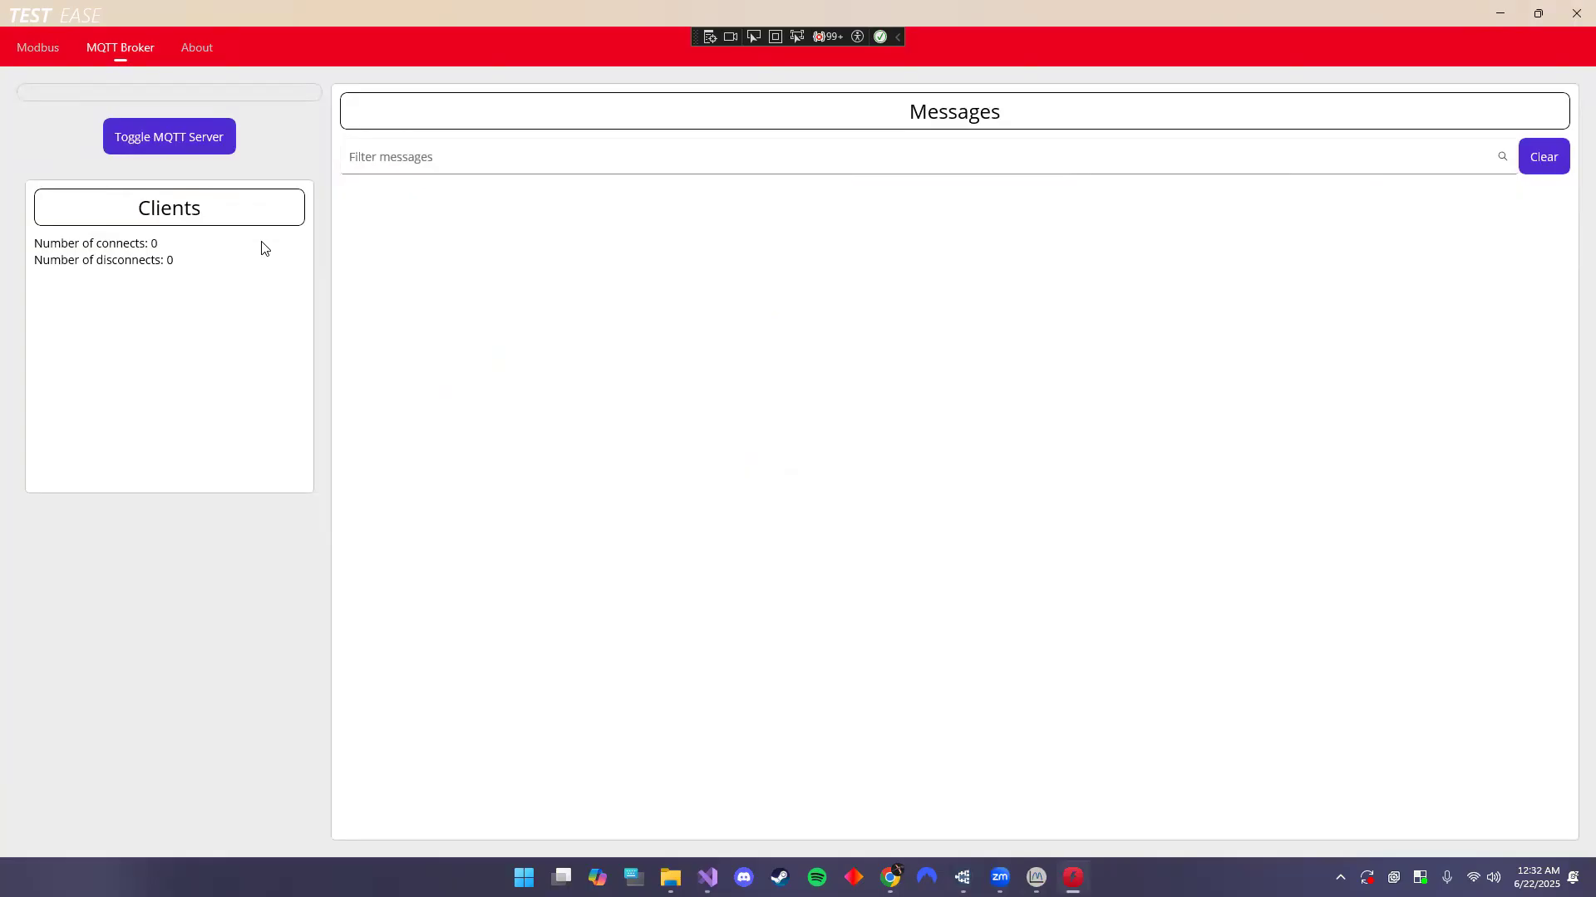
pyautogui.click(171, 143)
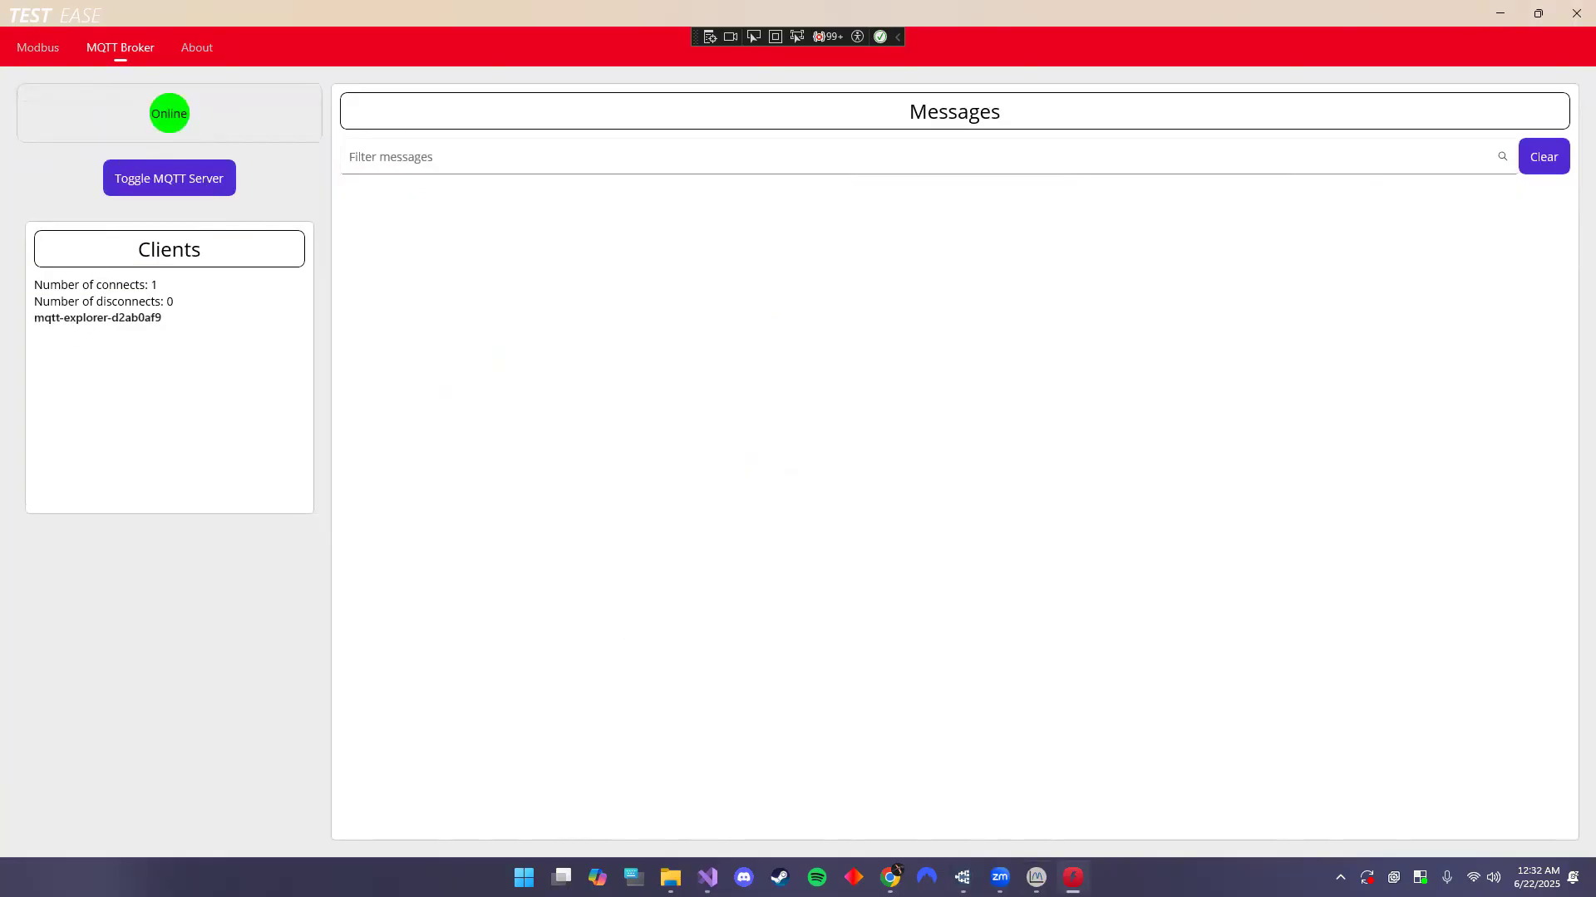
pyautogui.click(962, 878)
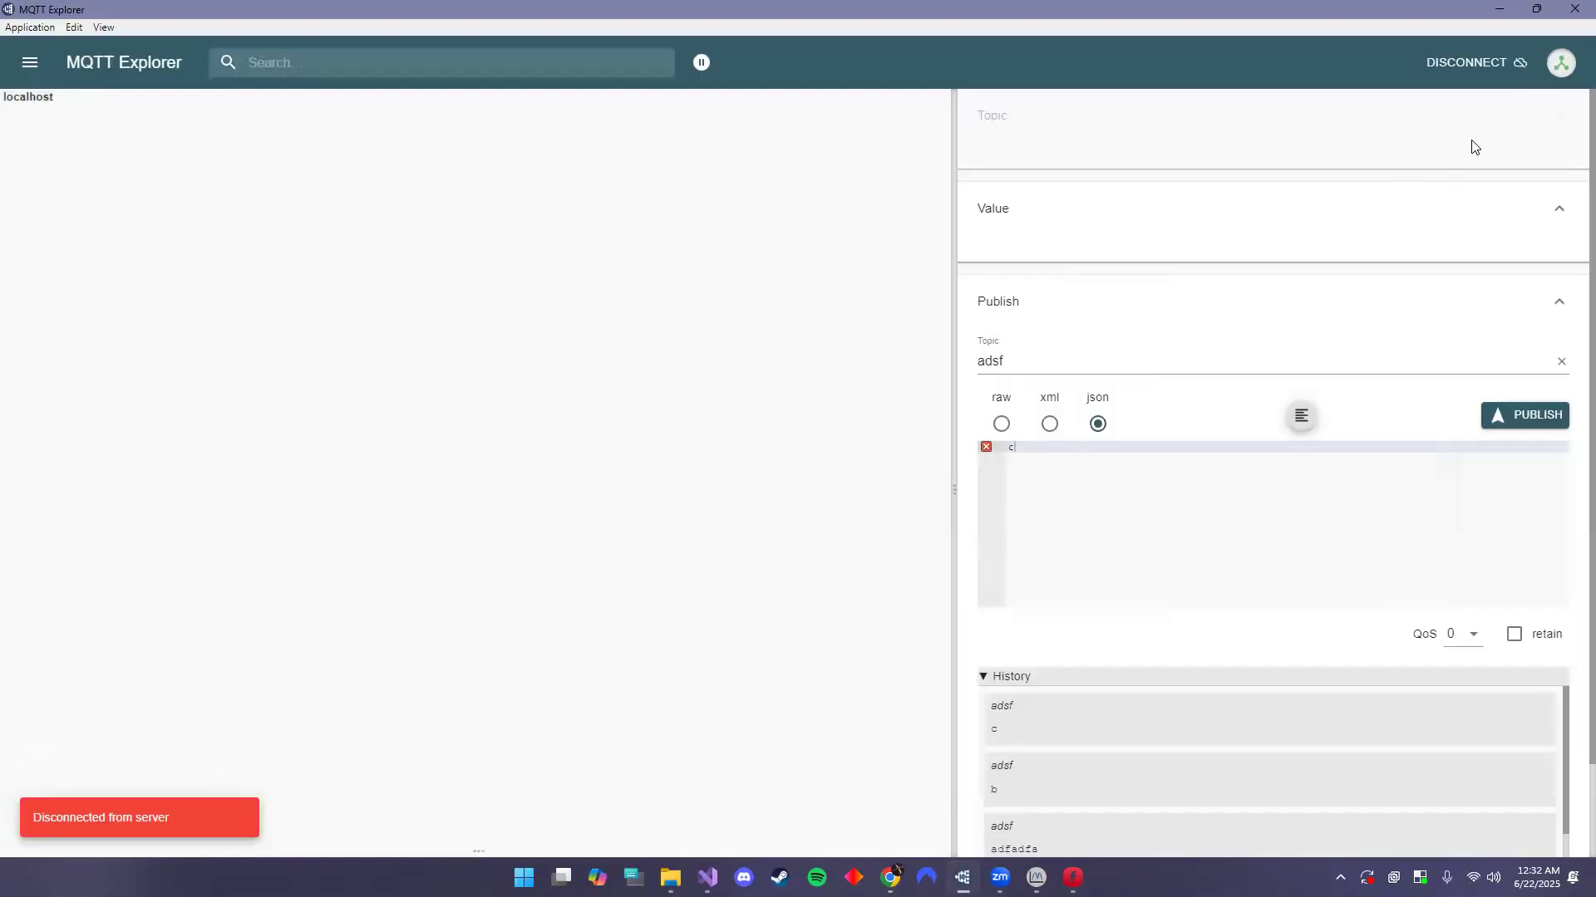
pyautogui.click(1496, 63)
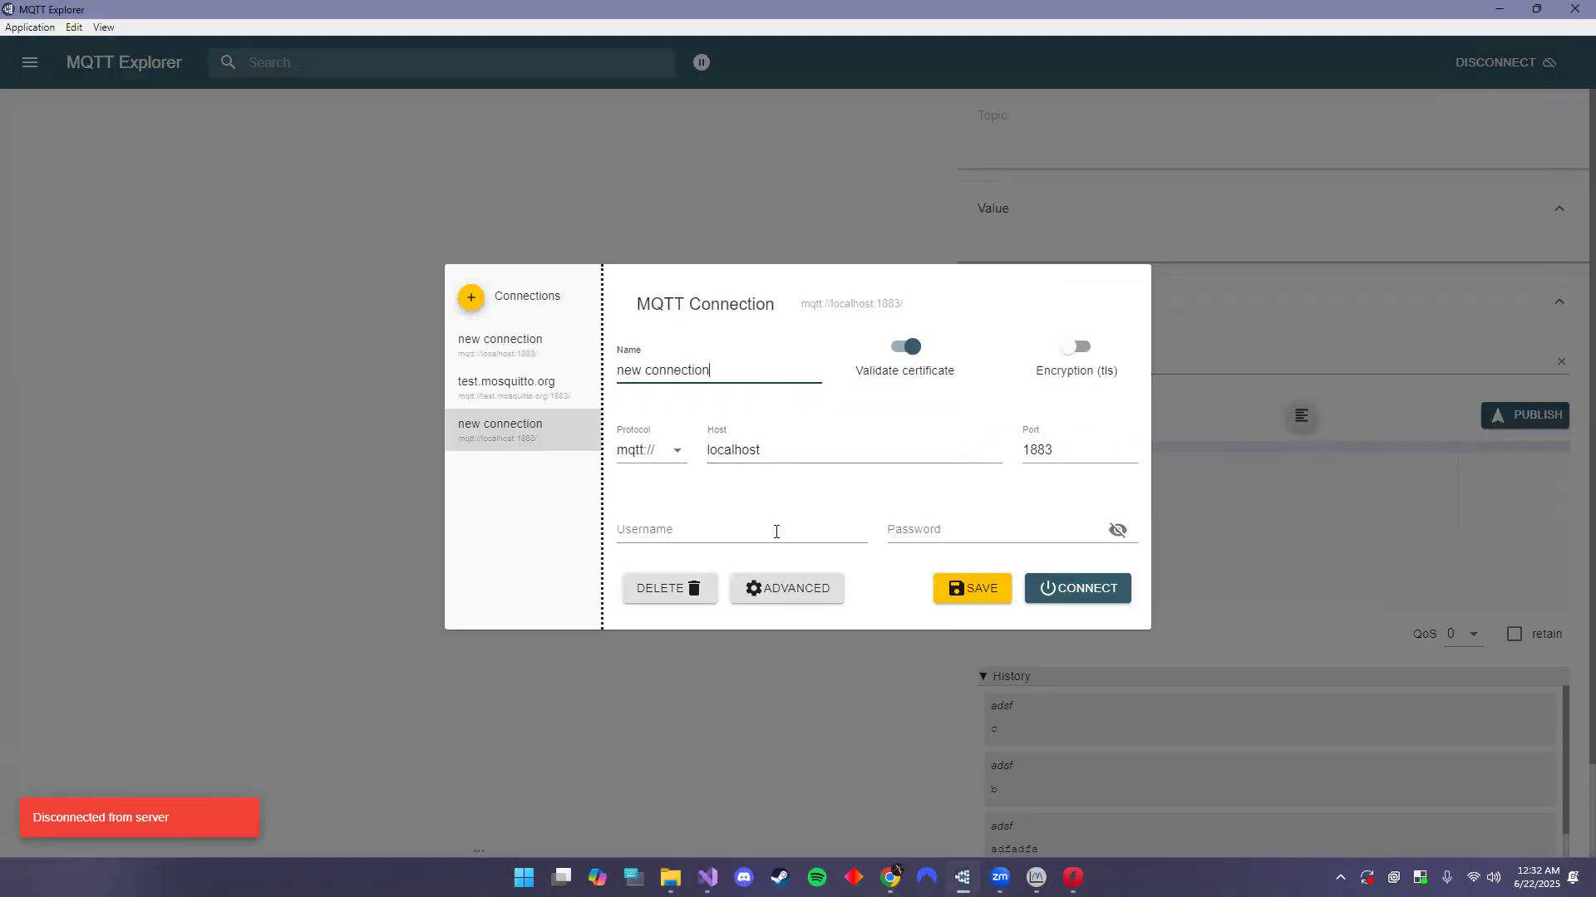
pyautogui.click(1060, 587)
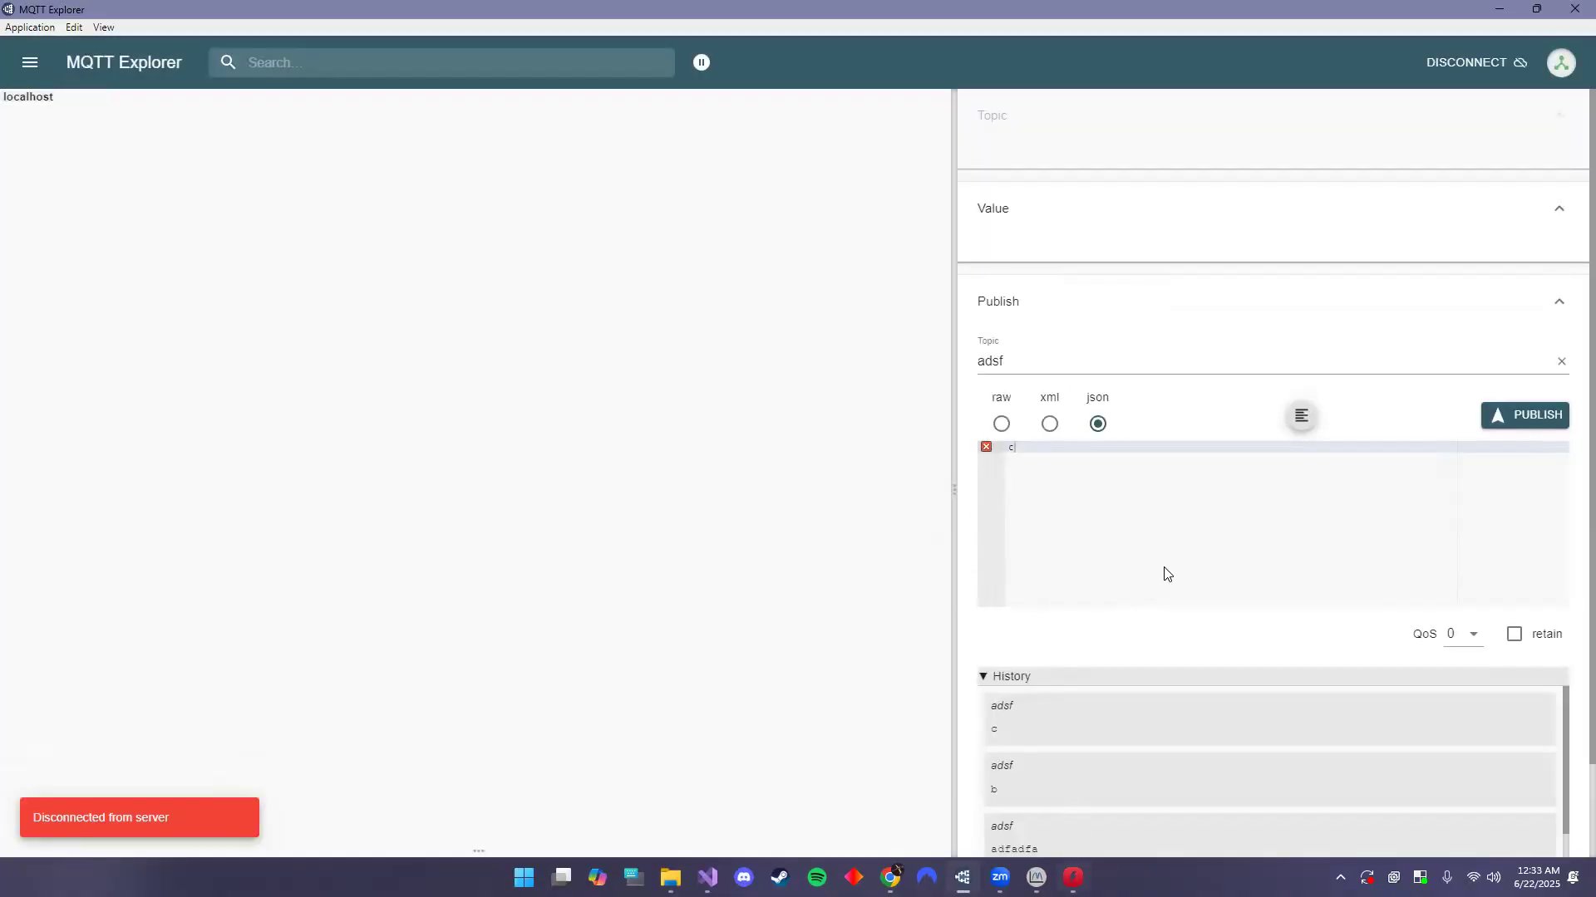
# - Restore MQTT Explorer to a smaller window, view its client details in Test Ease, then reposition and widen it
pyautogui.click(1527, 13)
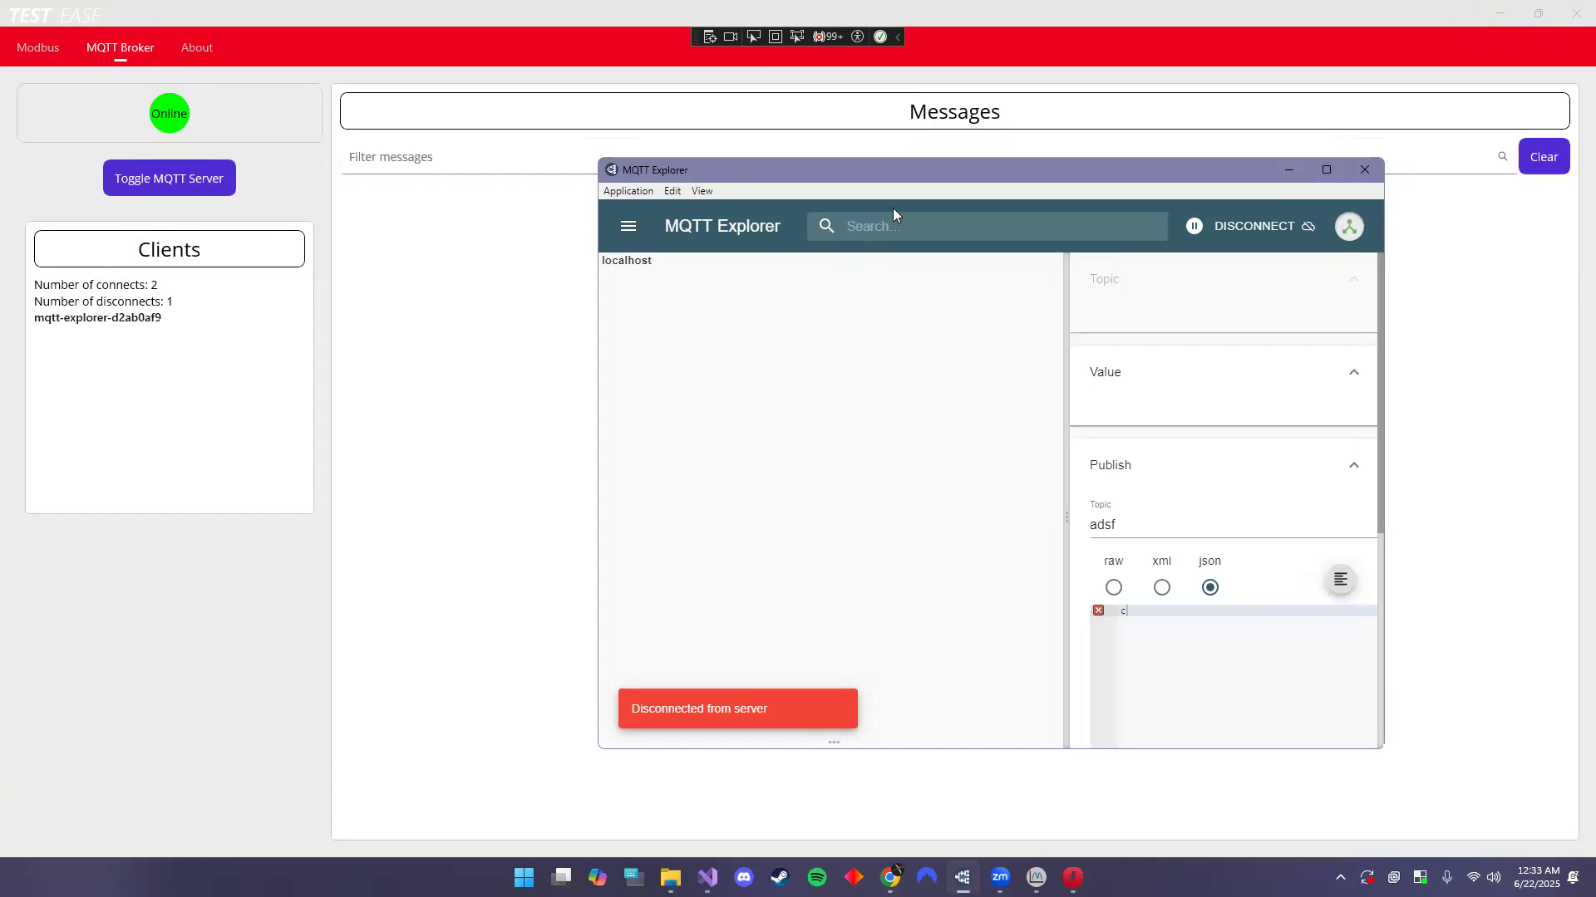
pyautogui.moveTo(968, 166); pyautogui.dragTo(995, 165)
pyautogui.click(109, 324)
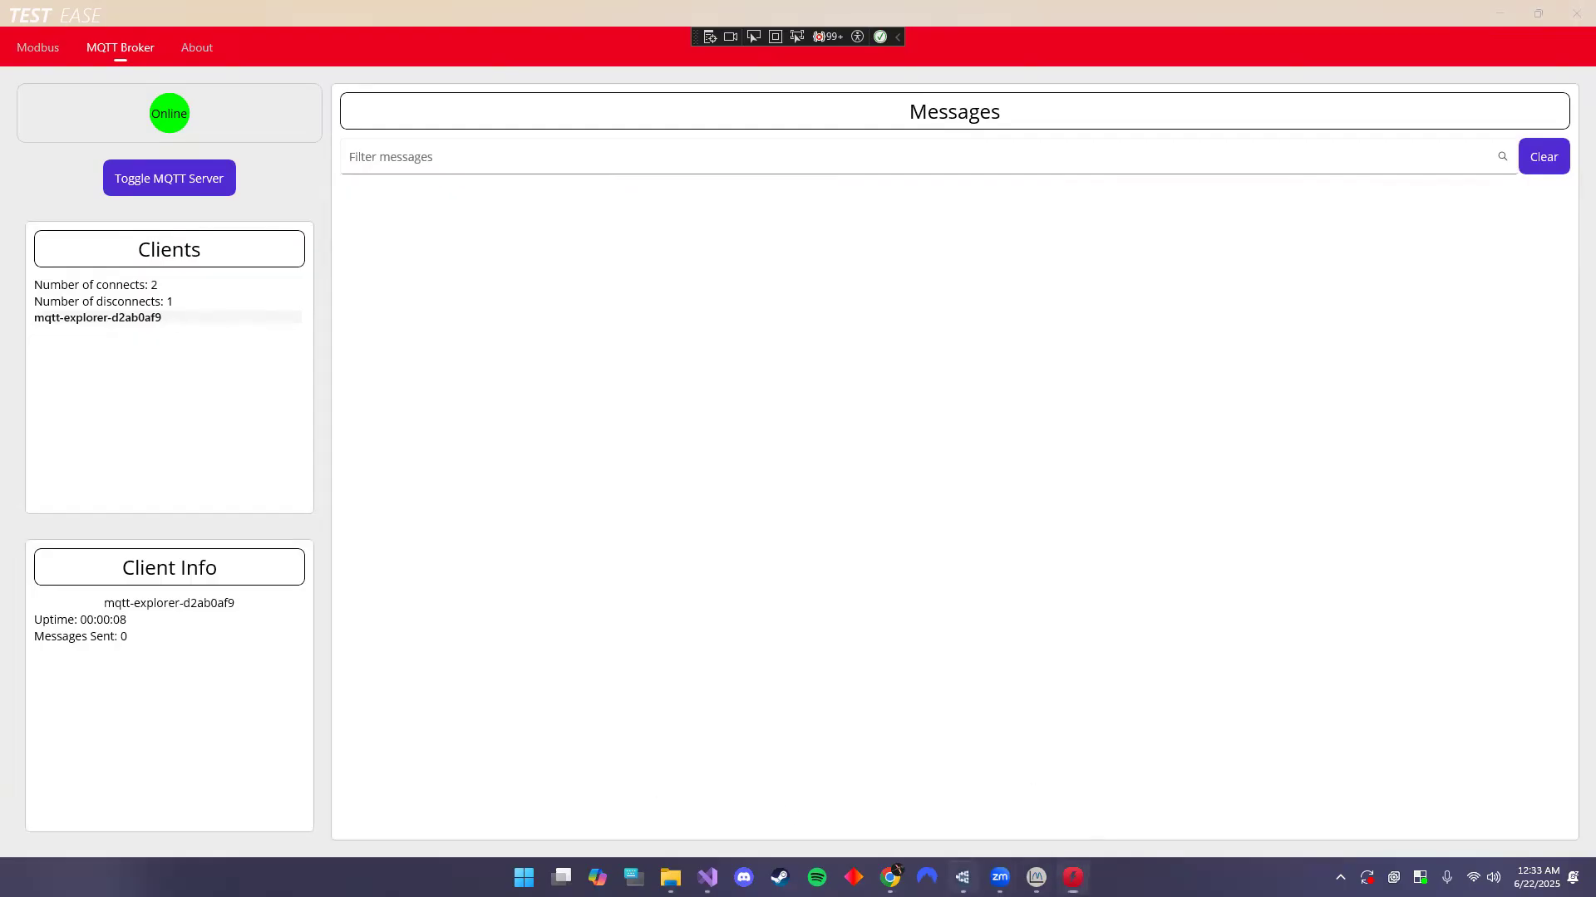
pyautogui.hotkey('alt', 'Tab')
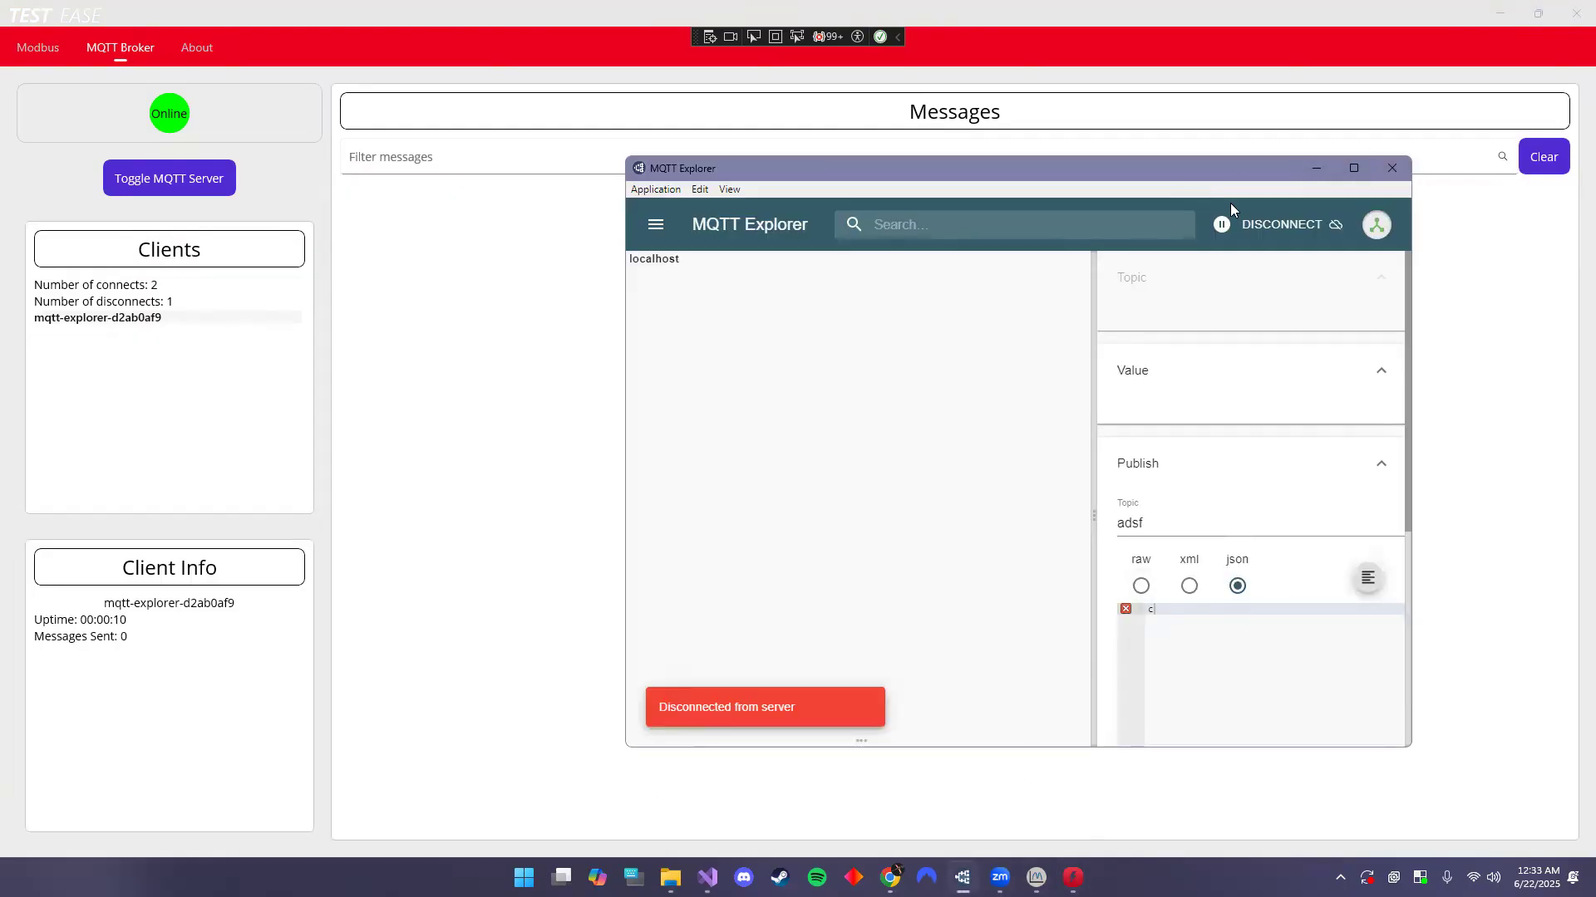
pyautogui.moveTo(1192, 168); pyautogui.dragTo(852, 114)
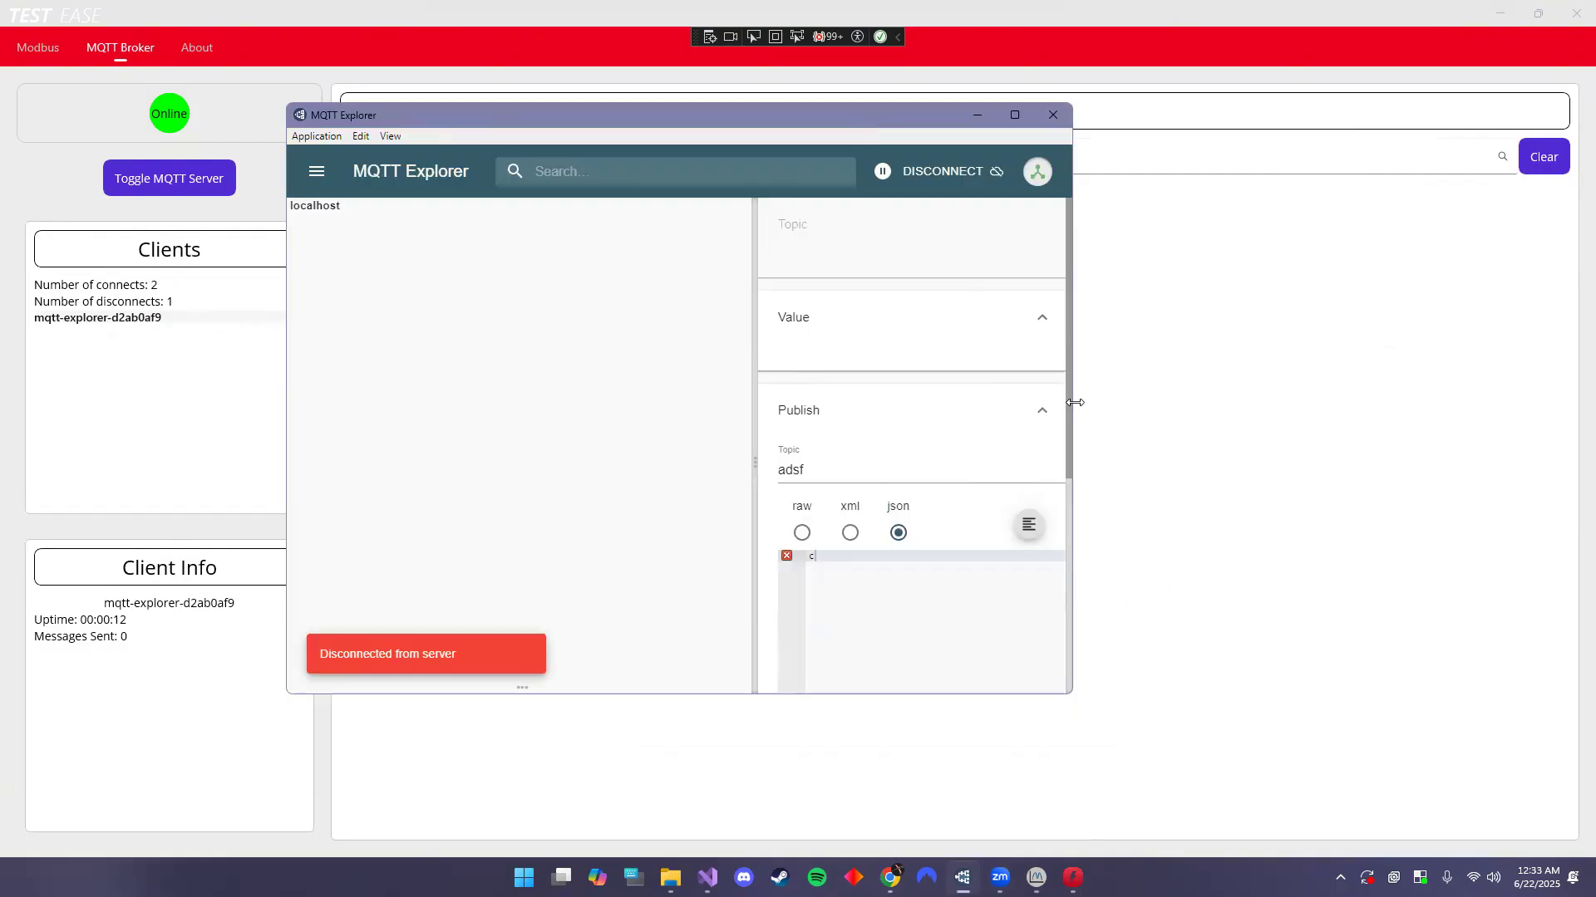
pyautogui.moveTo(1074, 402); pyautogui.dragTo(1464, 402)
# - Set the publish topic to 'test', publish payload 'adsf', and move the window aside
pyautogui.doubleClick(1025, 471)
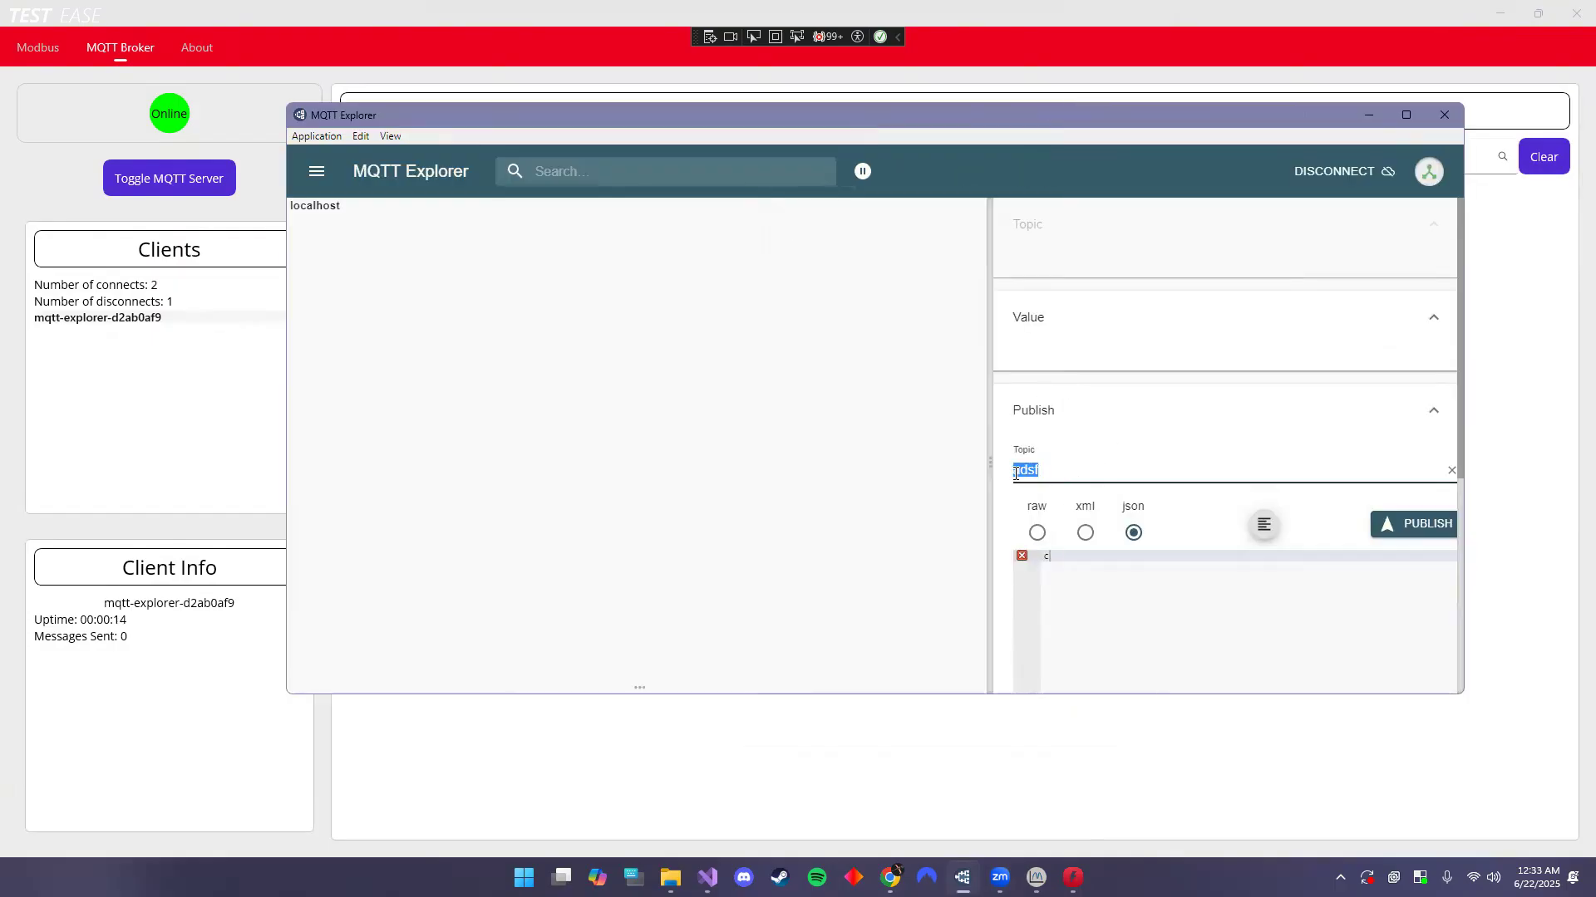
pyautogui.write('test')
pyautogui.click(1073, 559)
pyautogui.write('adsf')
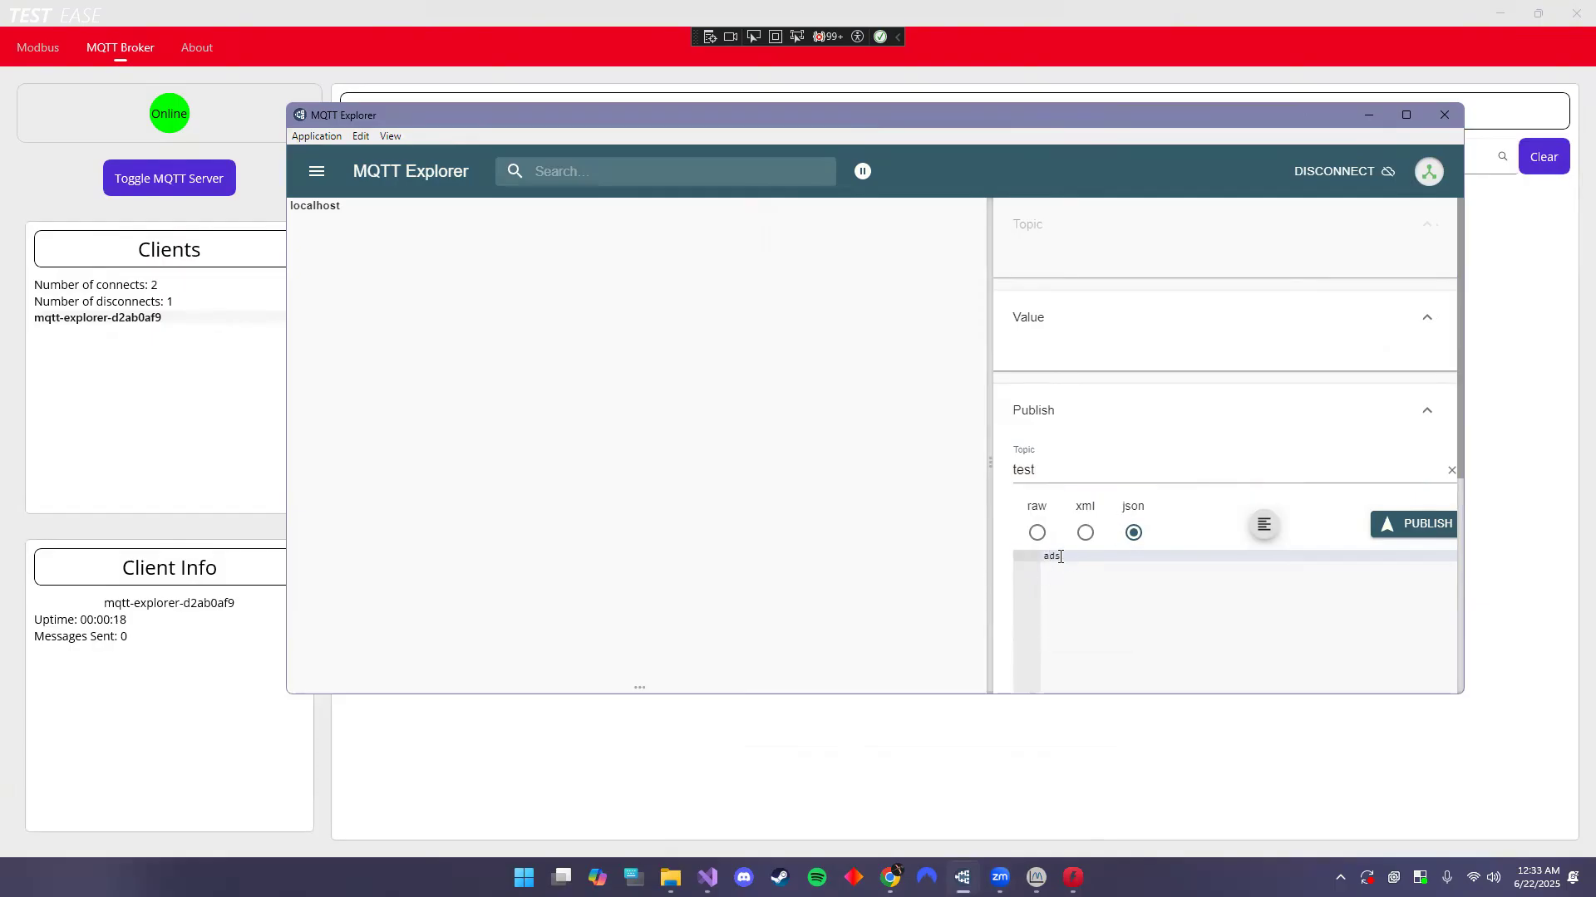
pyautogui.click(1417, 523)
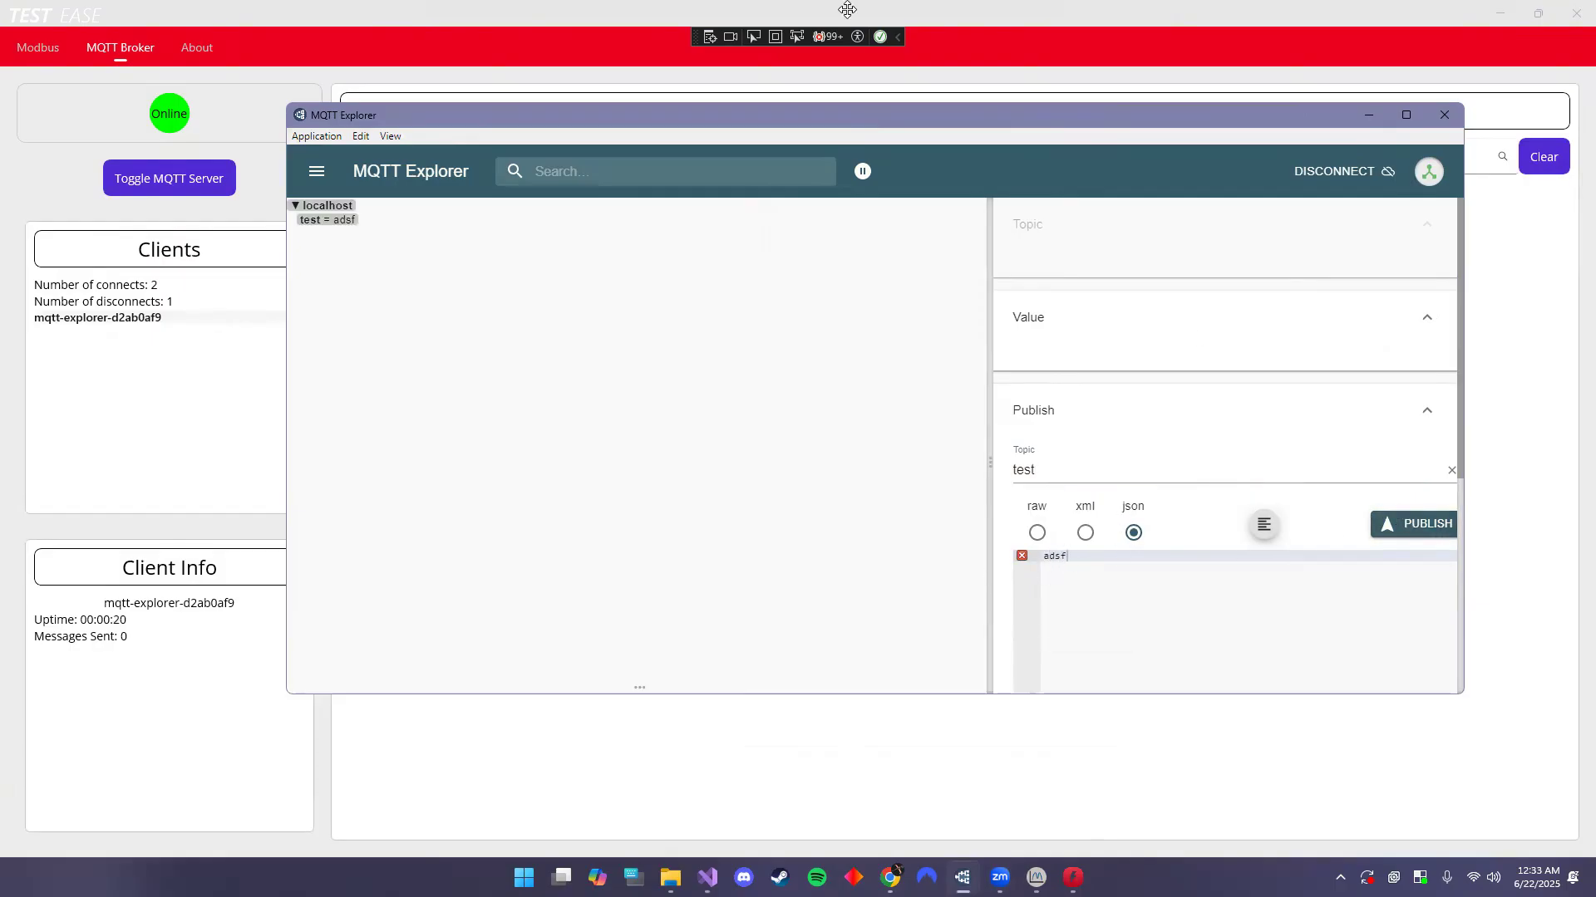
pyautogui.moveTo(616, 122); pyautogui.dragTo(805, 273)
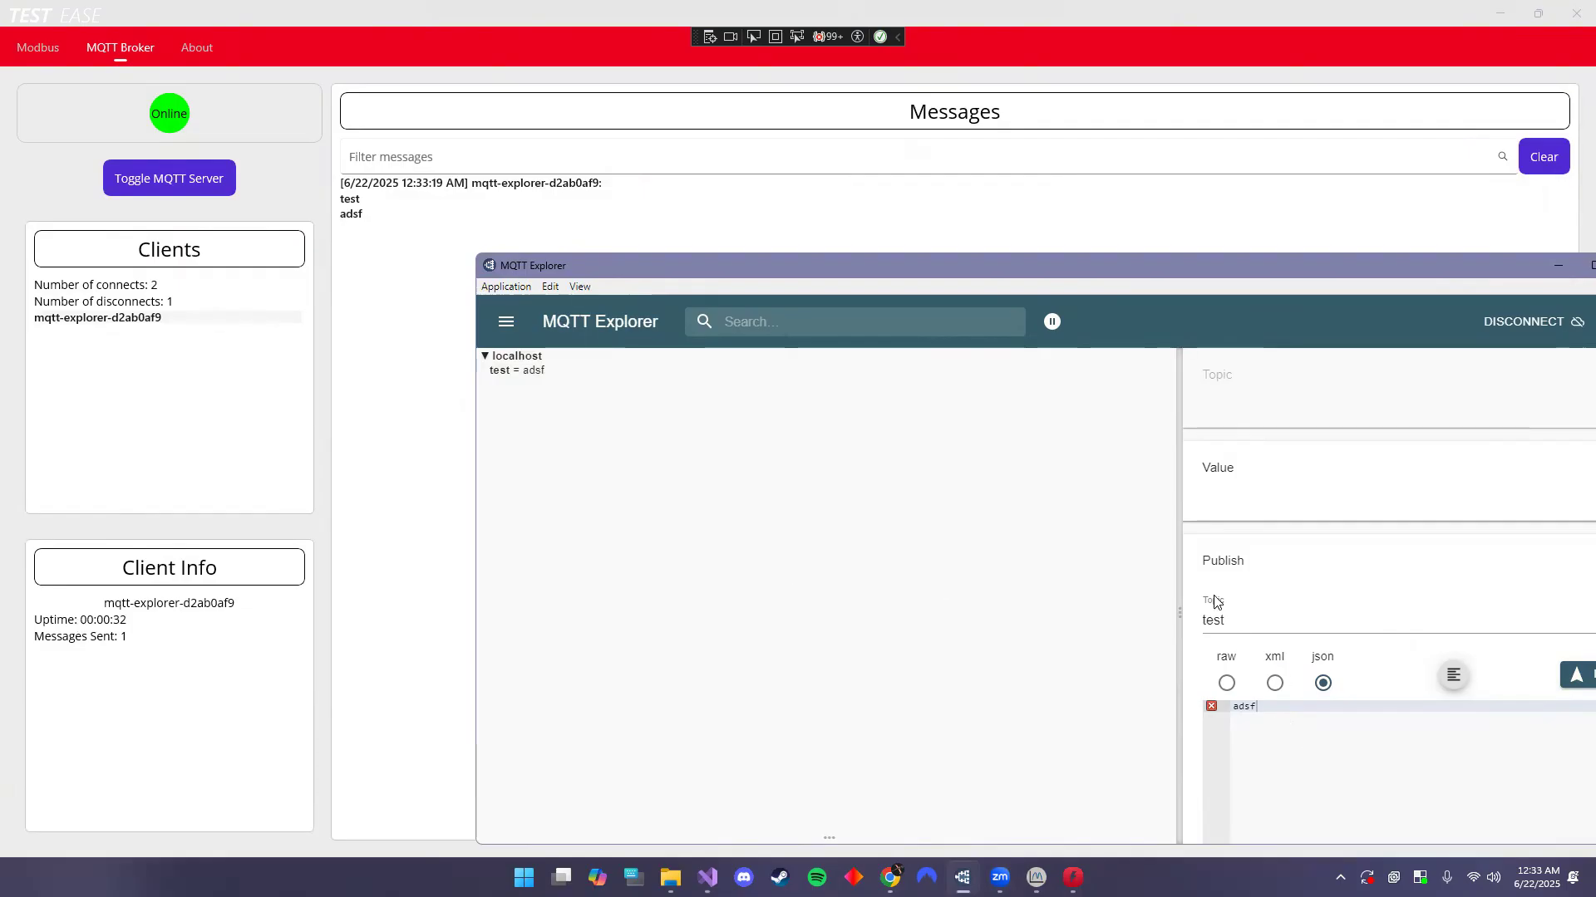
# - Publish payloads b, c, d and e to topic test, then minimize MQTT Explorer
pyautogui.hotkey('ctrl', 'a')
pyautogui.press('BackSpace')
pyautogui.write('b')
pyautogui.hotkey('ctrl', 'Return')
pyautogui.press('BackSpace')
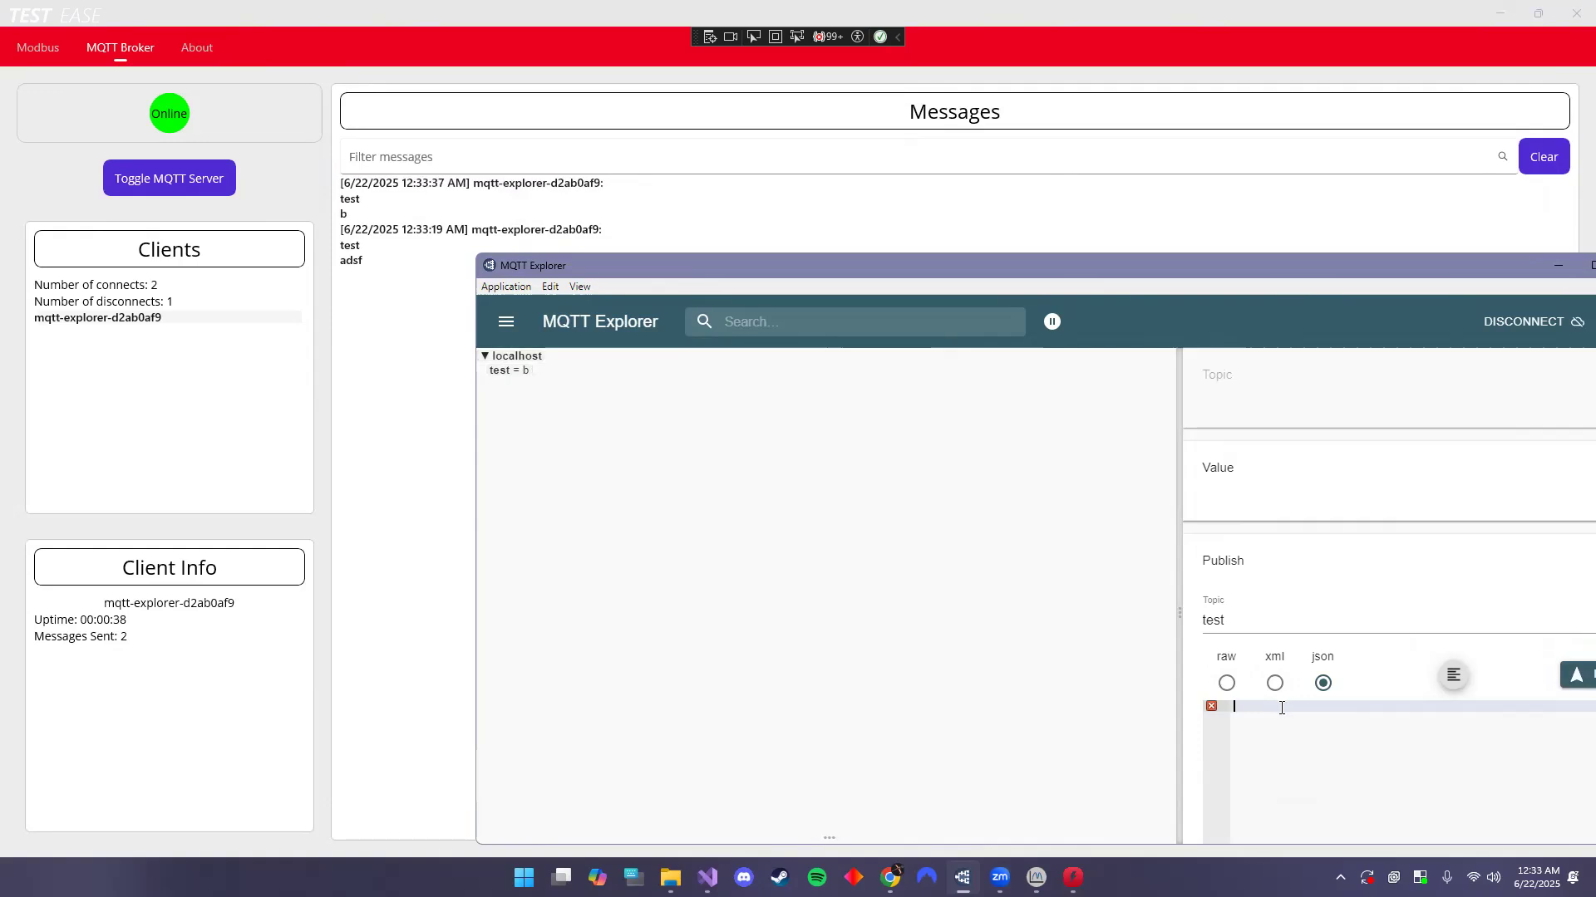
pyautogui.click(1576, 675)
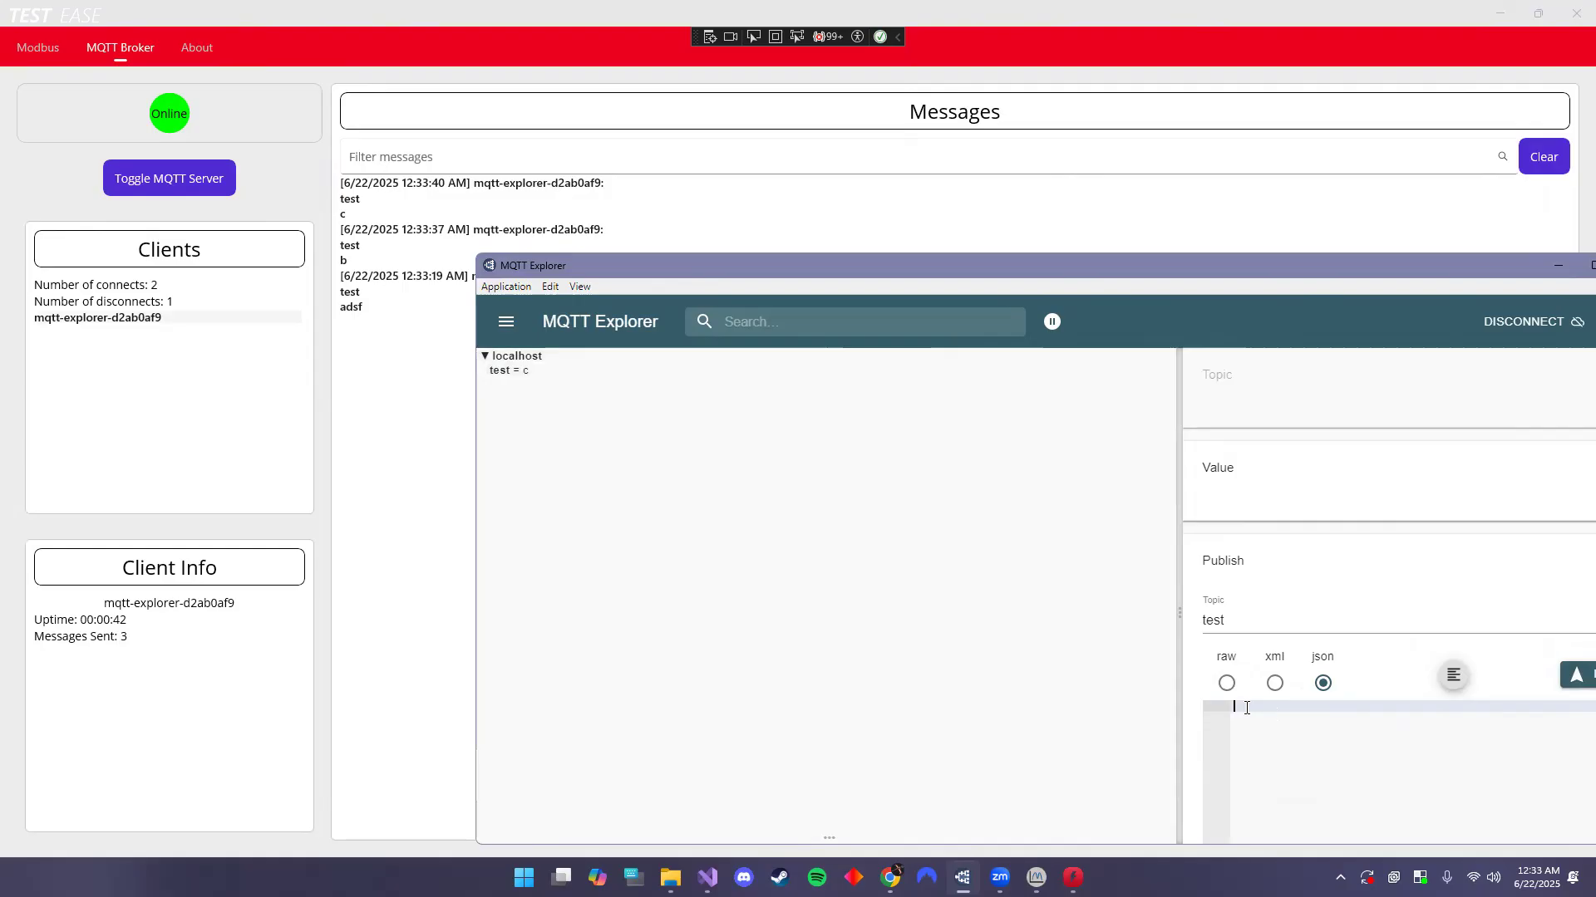
pyautogui.write('d')
pyautogui.click(1577, 674)
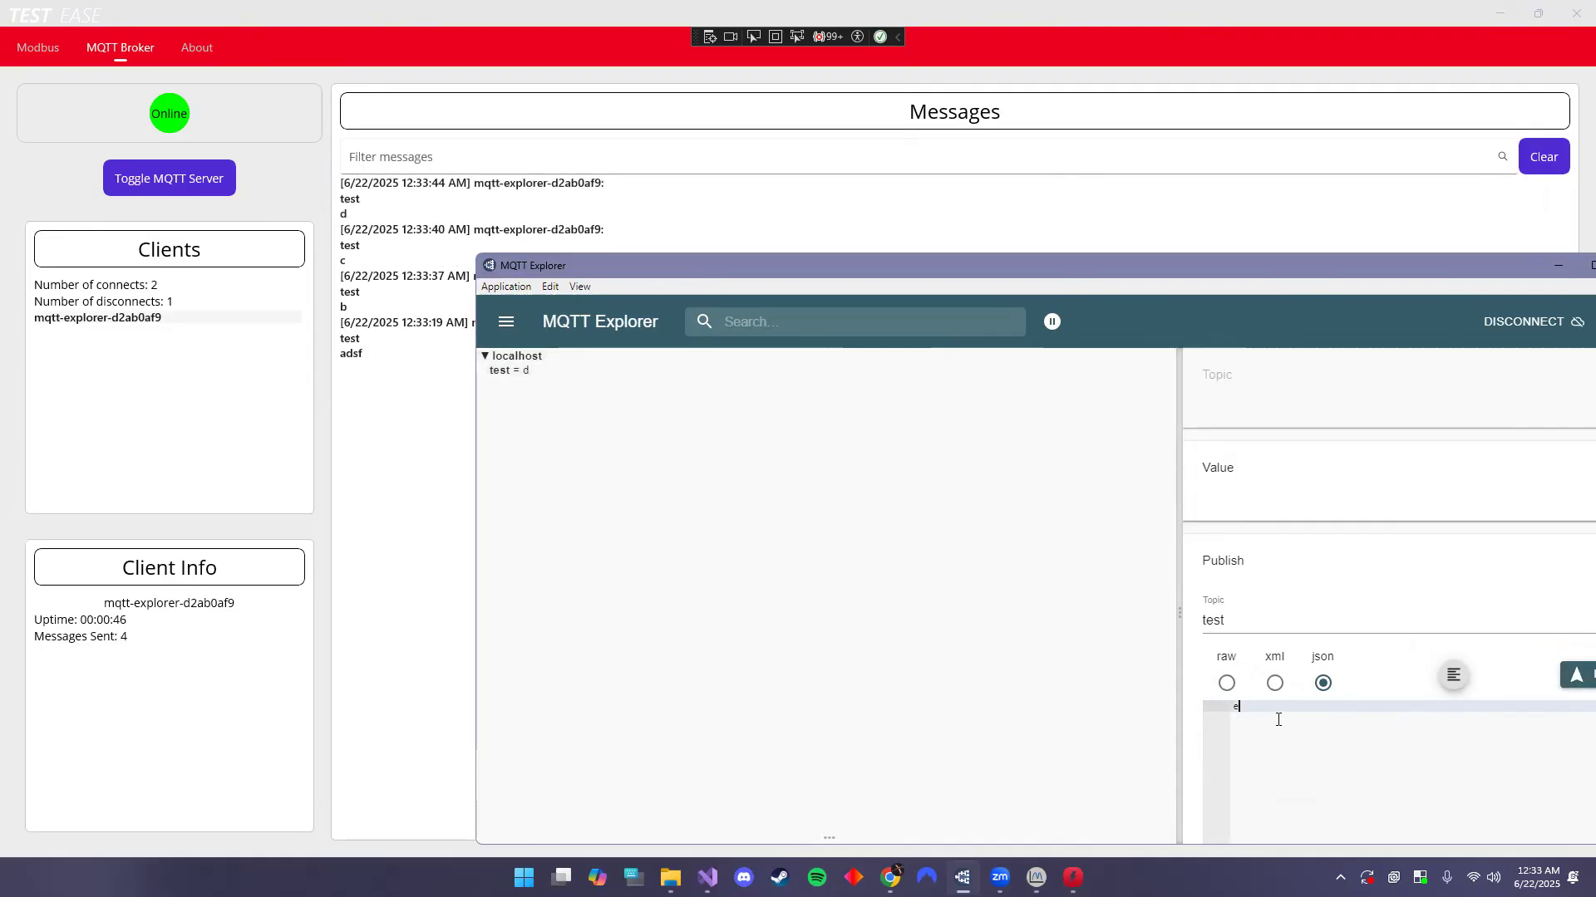
pyautogui.click(1572, 675)
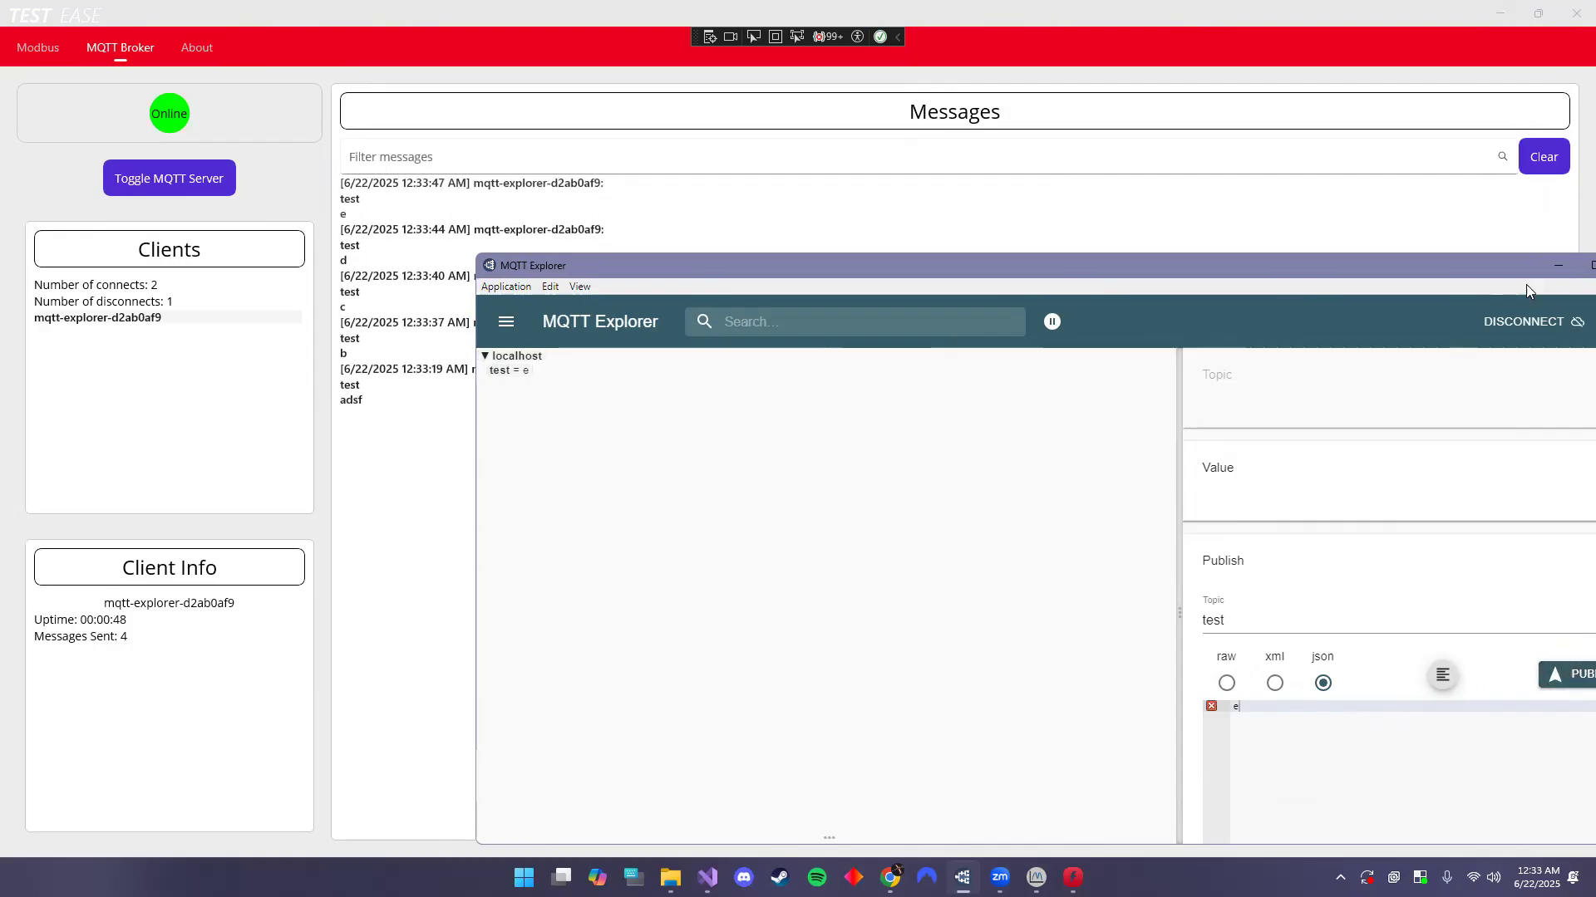
pyautogui.click(1558, 270)
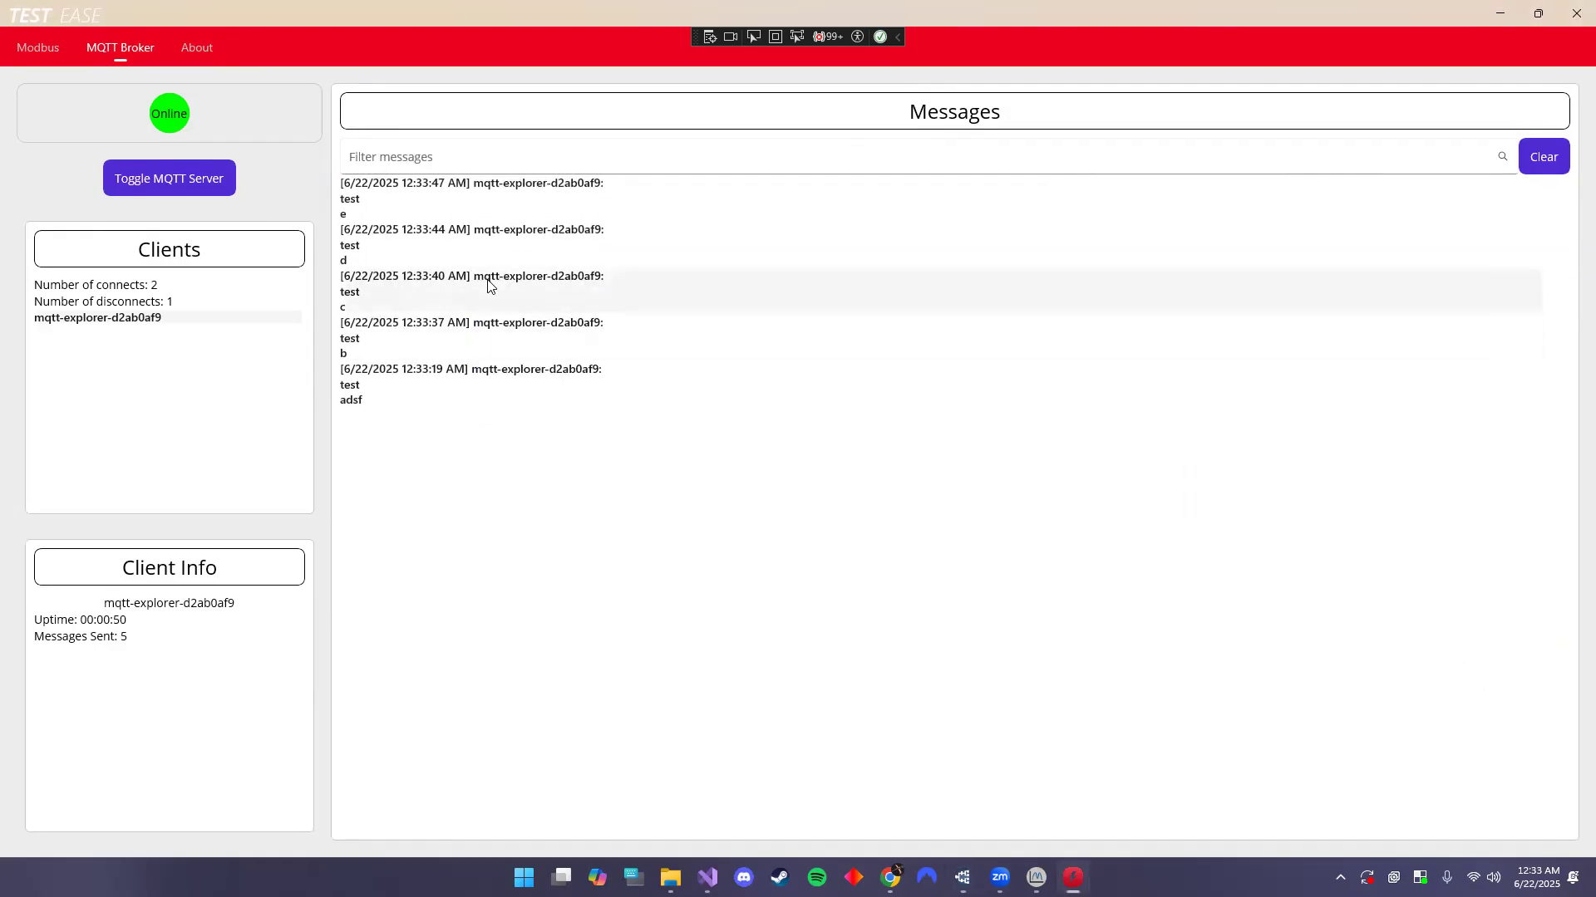
# - Filter the received messages by 'b', 'c' and 'e' in turn, then remove the filter
pyautogui.click(412, 156)
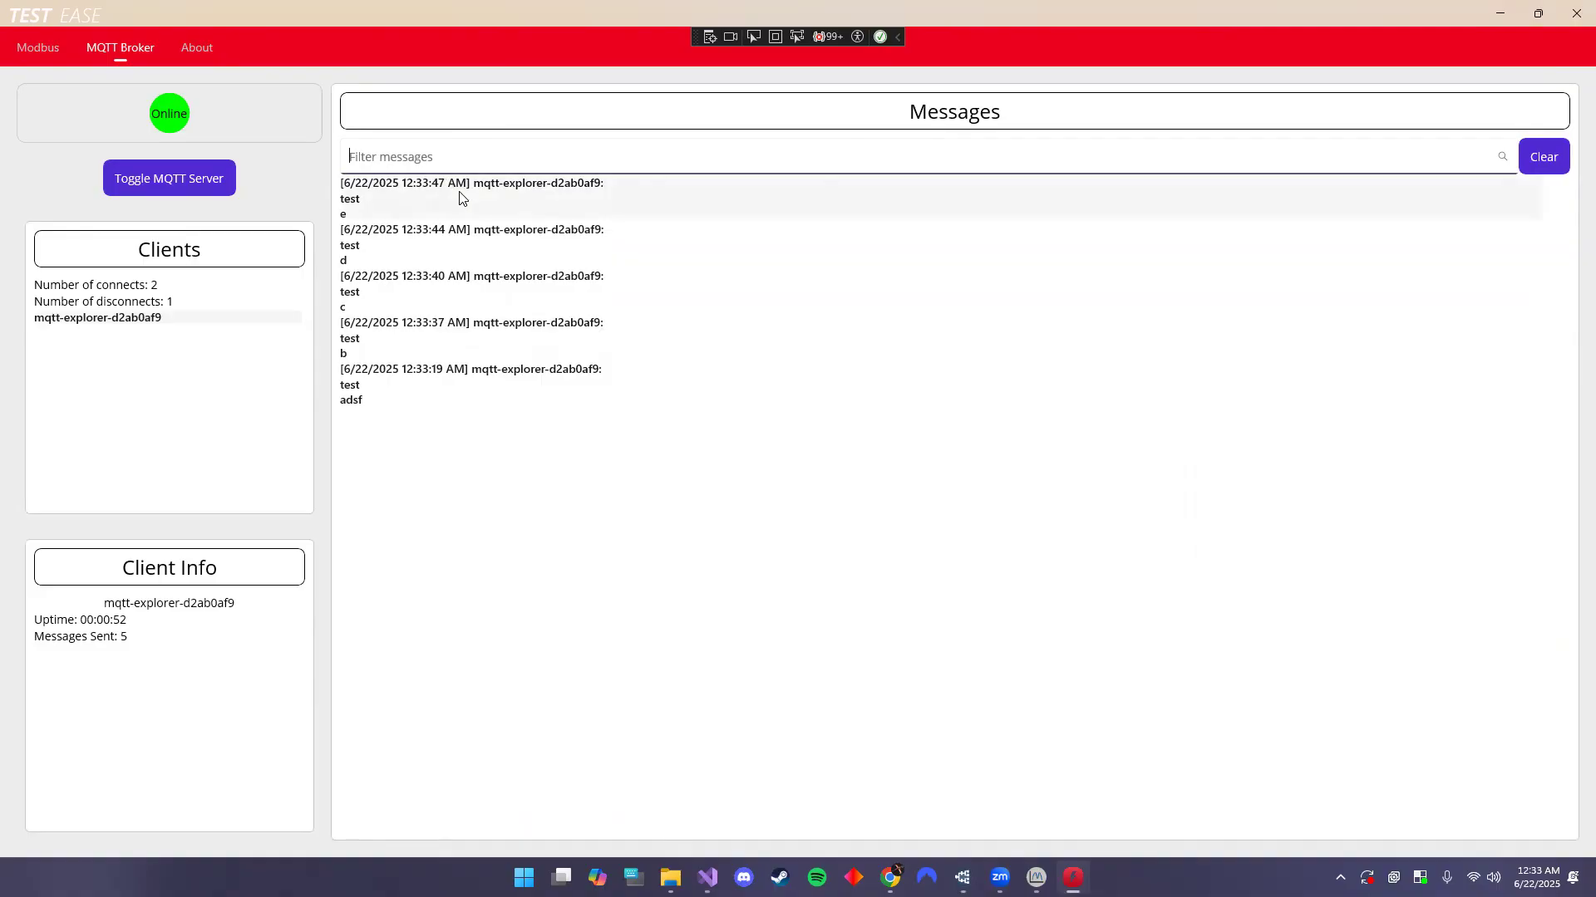
pyautogui.write('b')
pyautogui.press('BackSpace')
pyautogui.write('c')
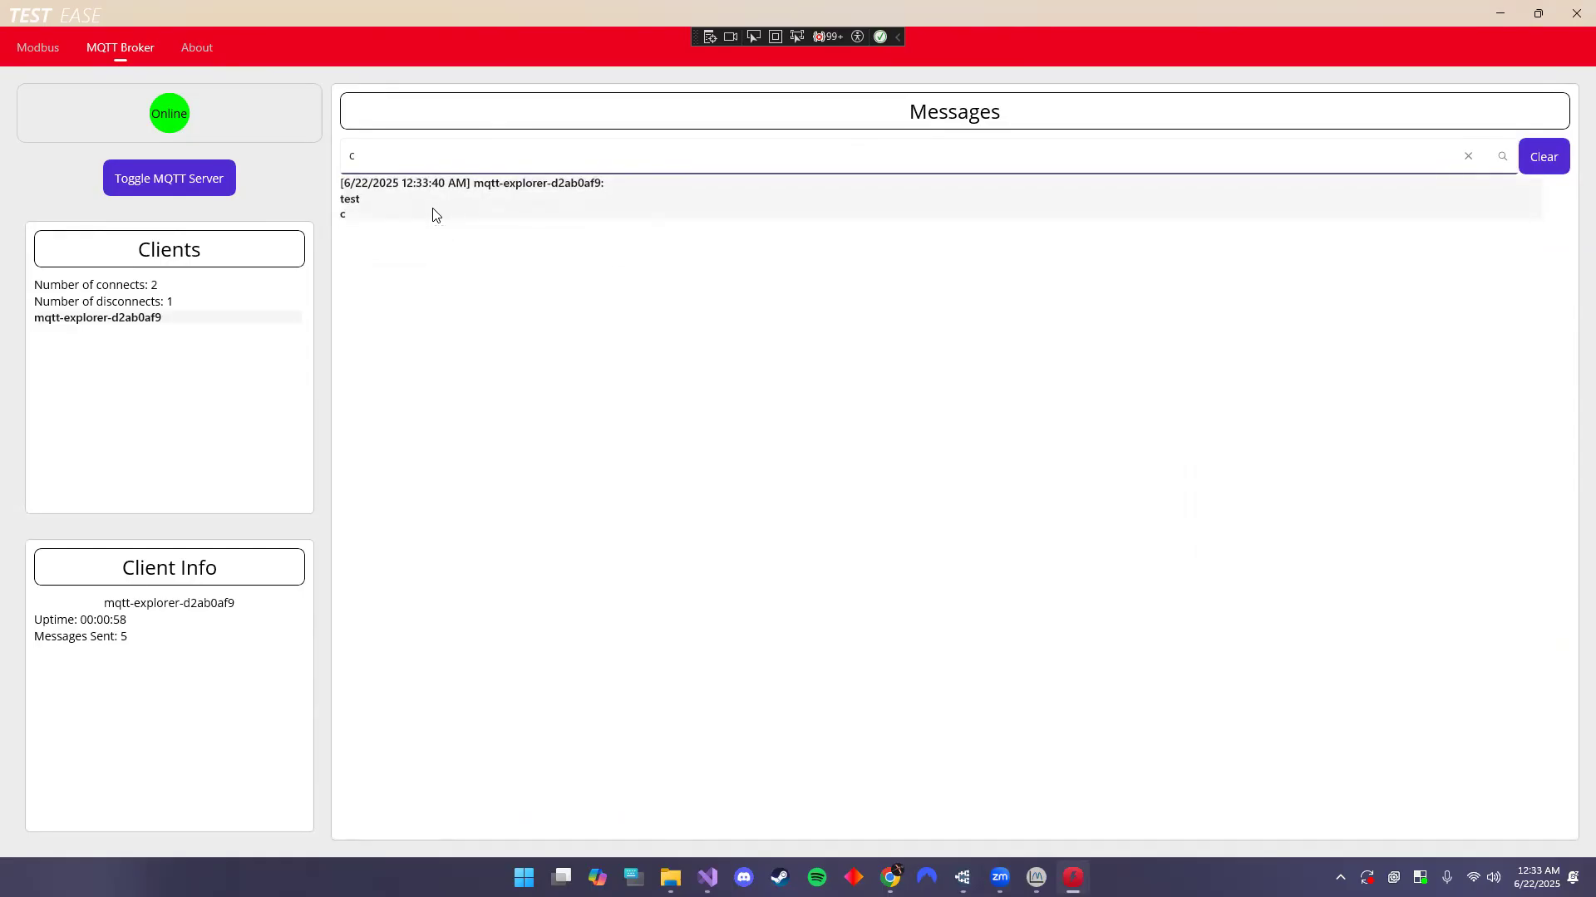
pyautogui.press('BackSpace')
pyautogui.write('e')
pyautogui.press('BackSpace')
pyautogui.press('BackSpace')
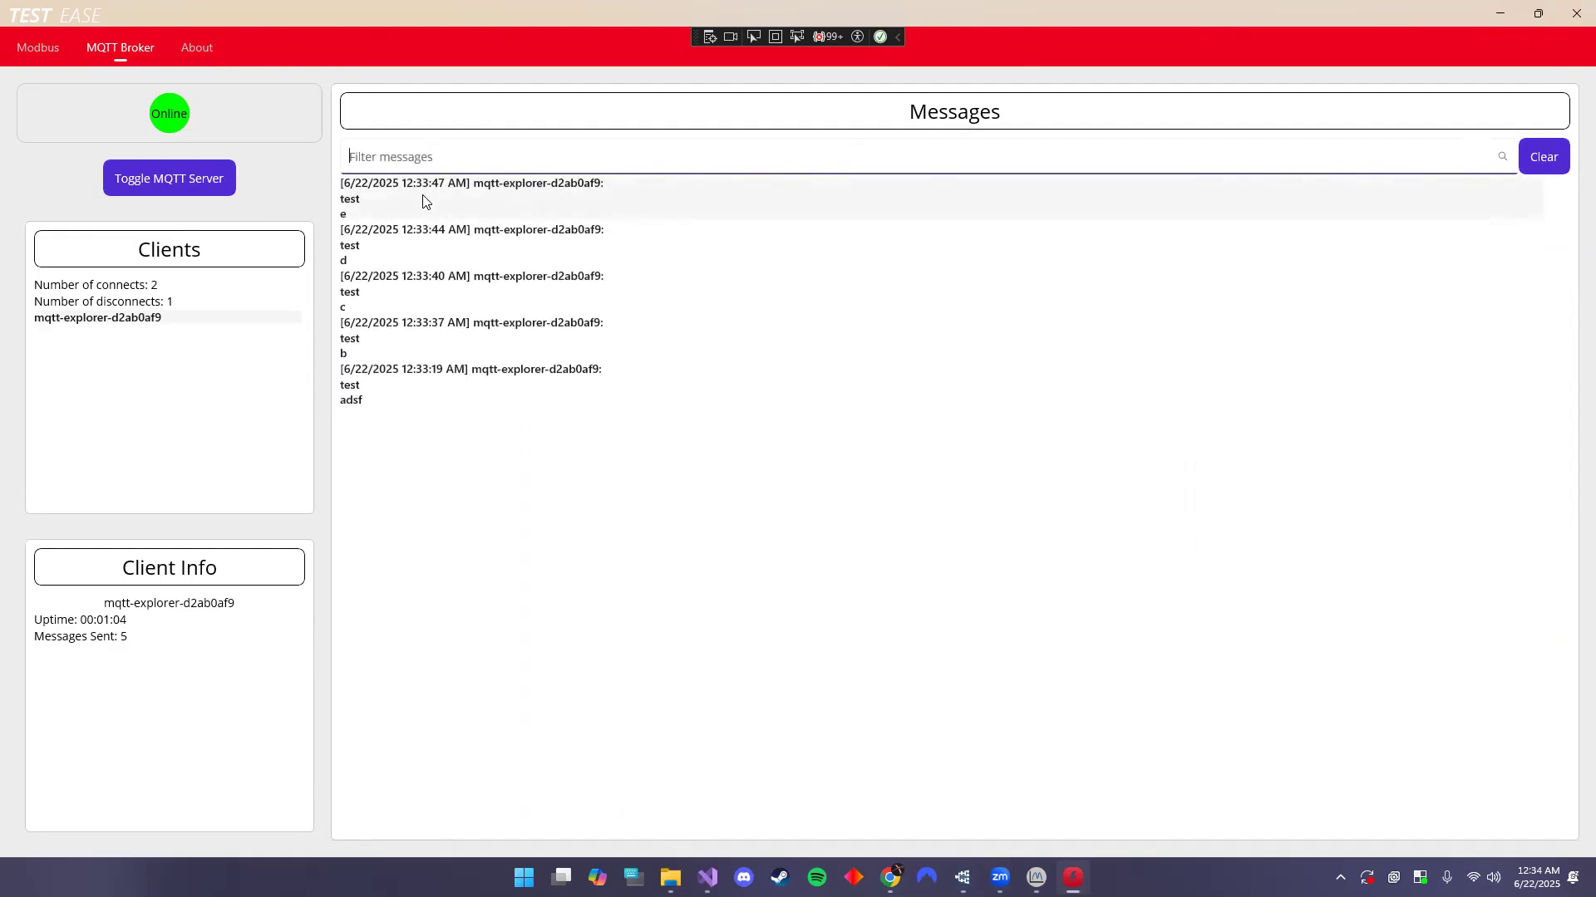
# - Delete messages e and d, then clear all remaining messages
pyautogui.click(455, 210)
pyautogui.click(455, 207)
pyautogui.click(1544, 151)
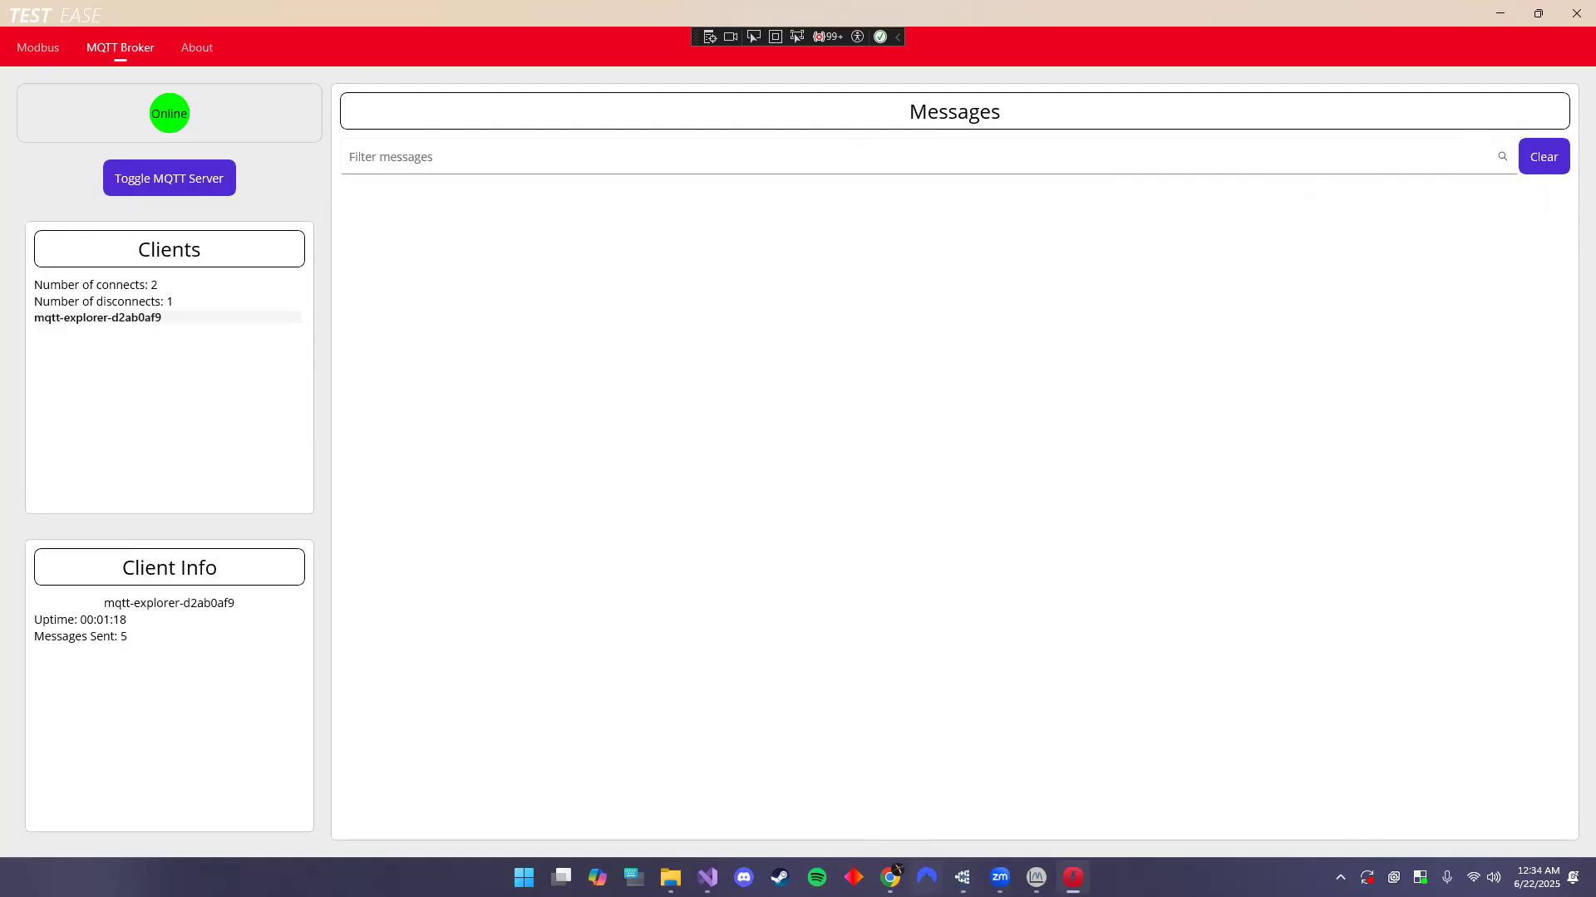
# - Disconnect MQTT Explorer from the broker and toggle the Test Ease MQTT server offline
pyautogui.click(962, 877)
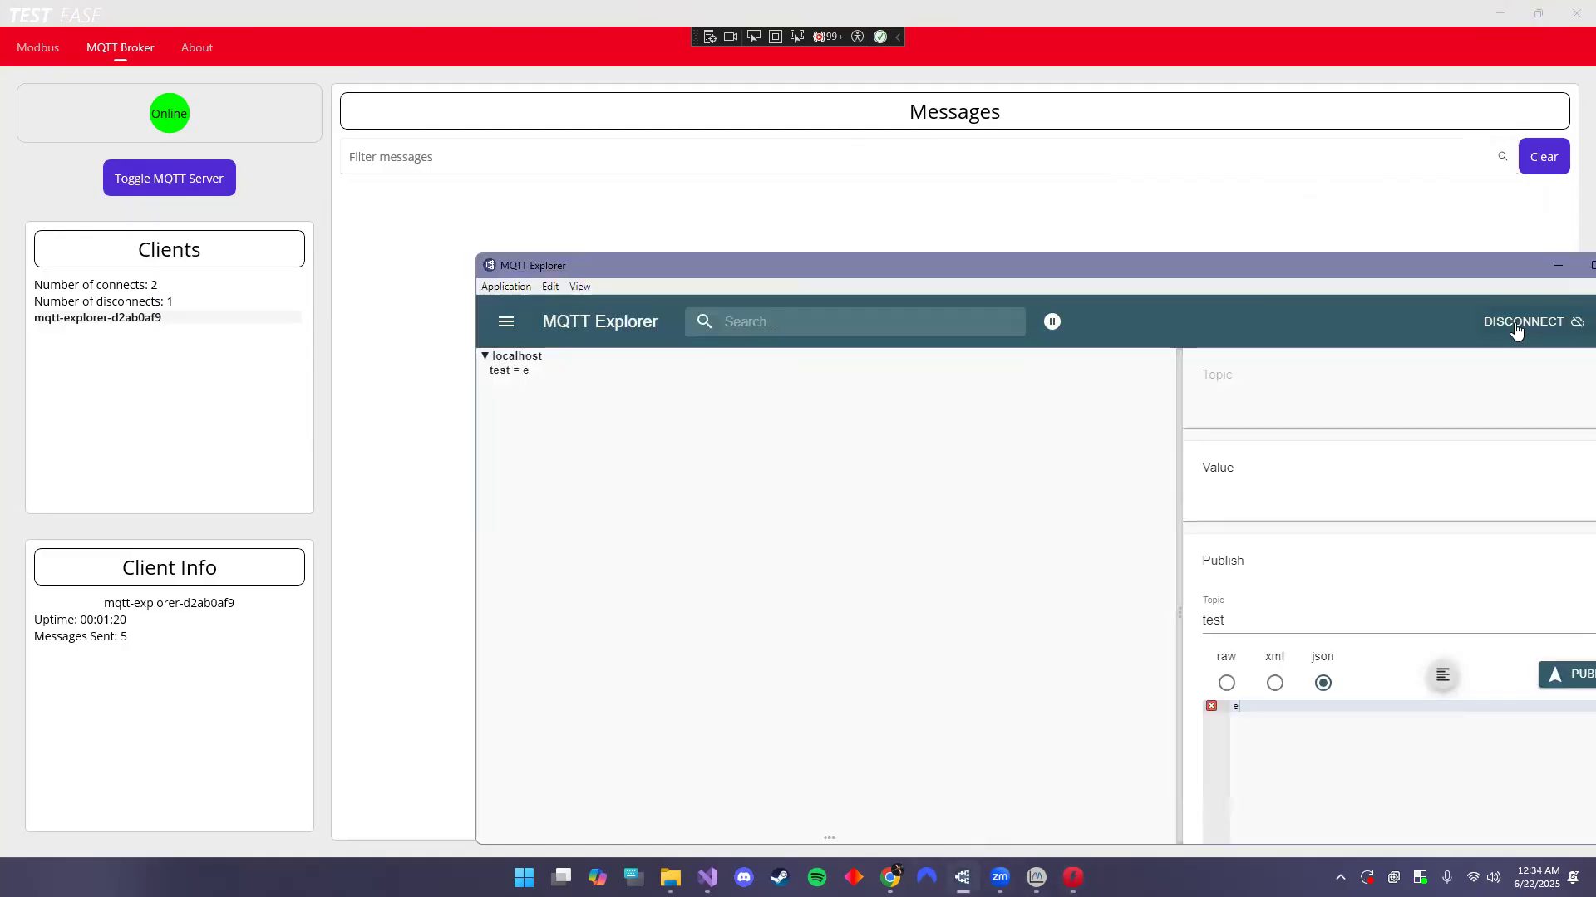
pyautogui.click(1514, 323)
pyautogui.click(449, 320)
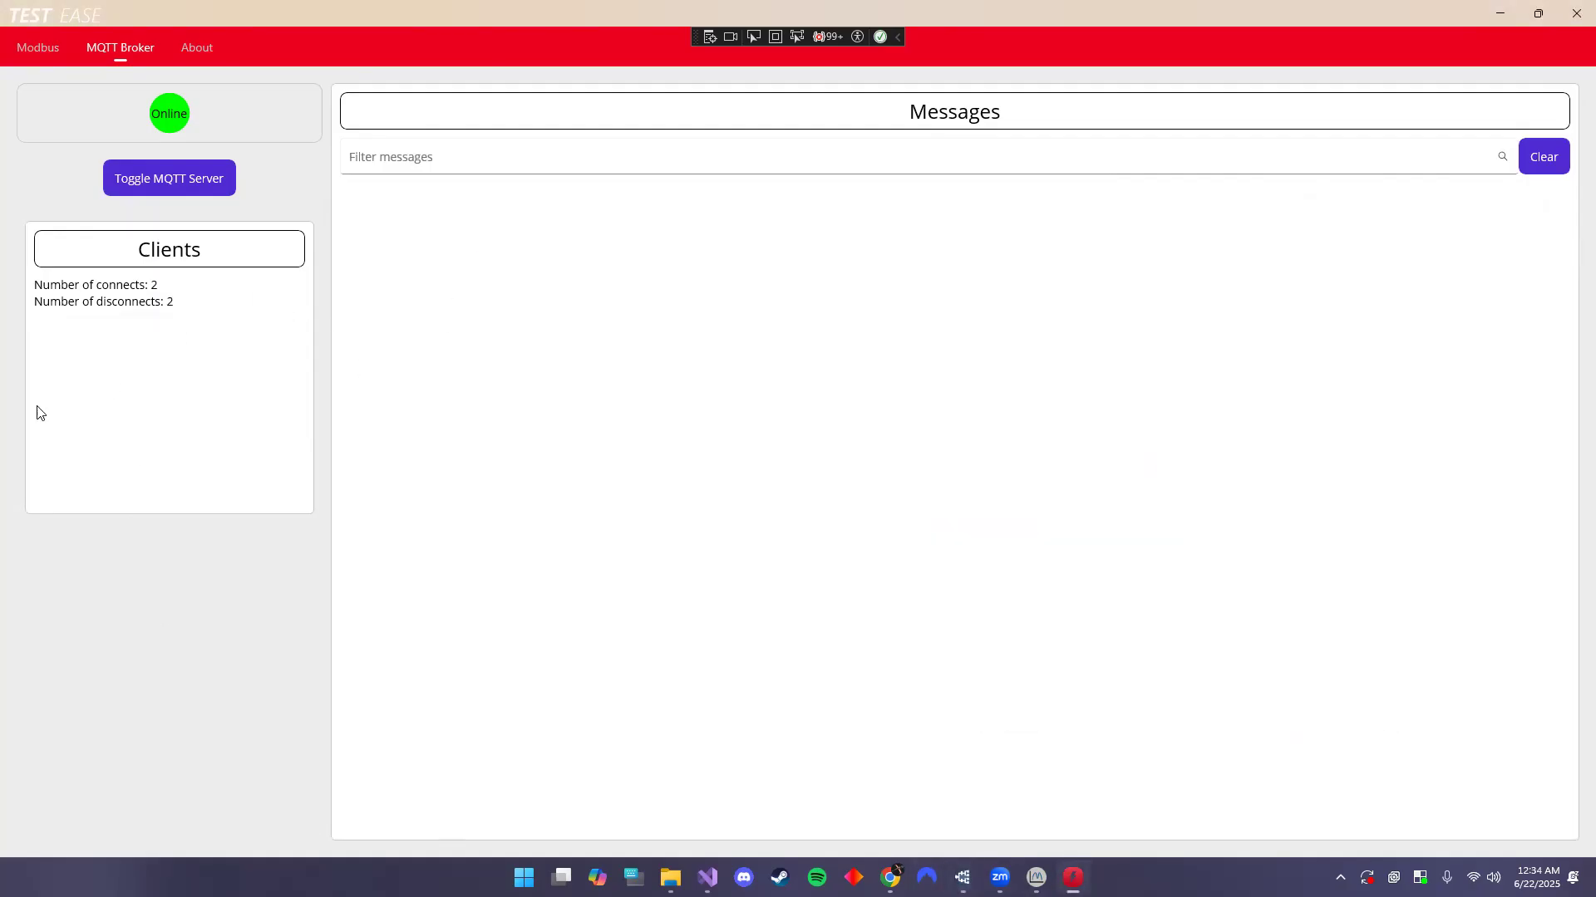
pyautogui.click(184, 176)
pyautogui.click(192, 48)
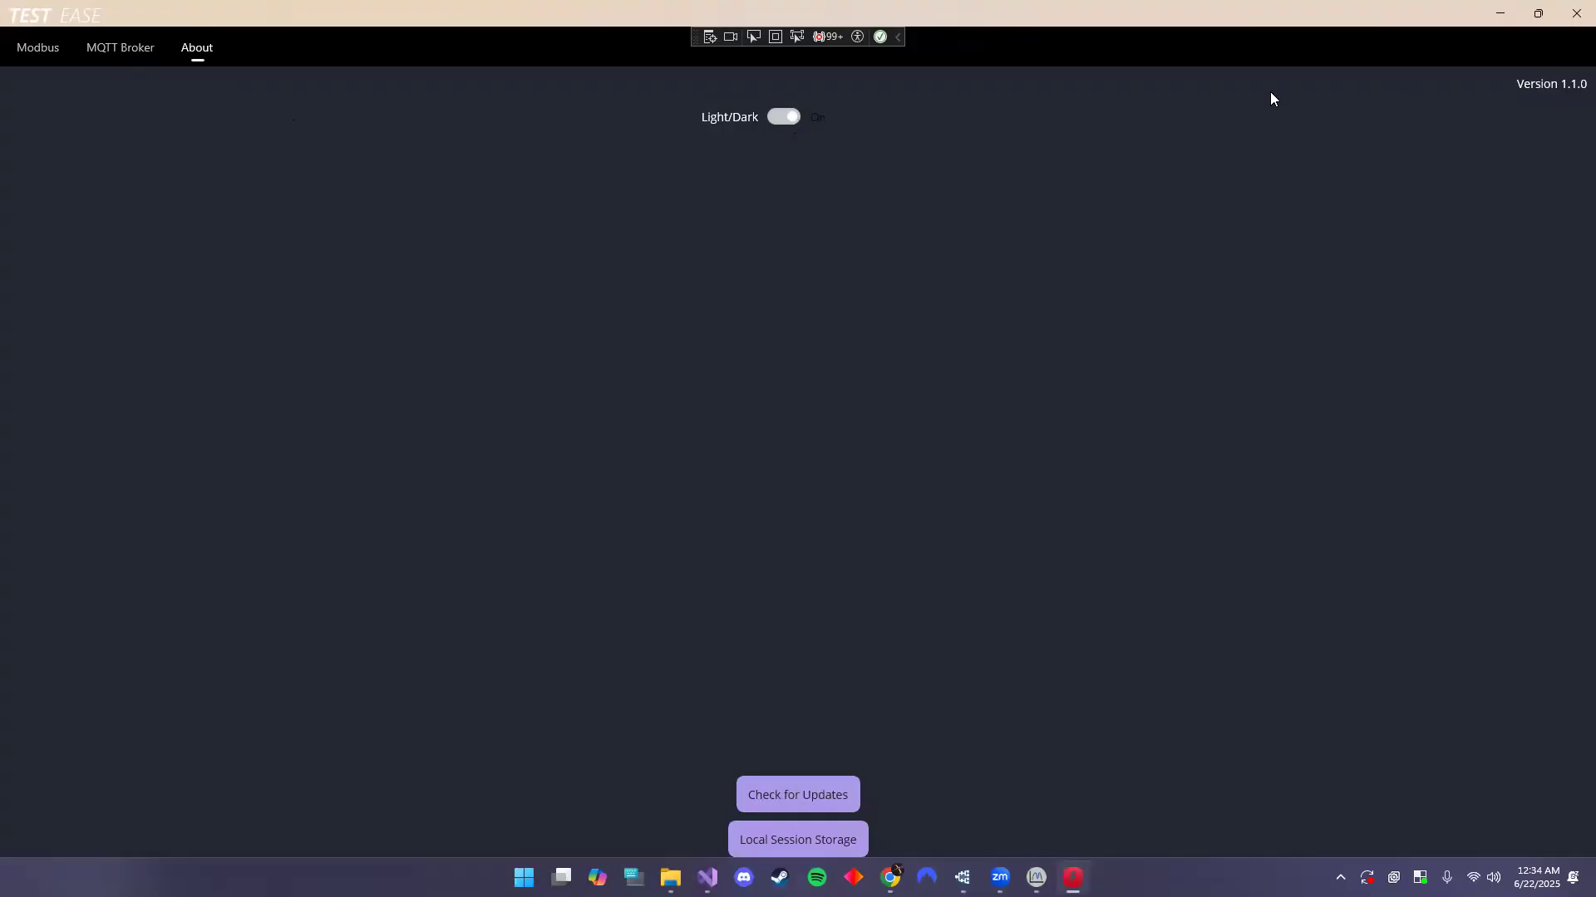
# - Switch Test Ease to the light theme and back to dark, then show the Modbus page
pyautogui.click(785, 117)
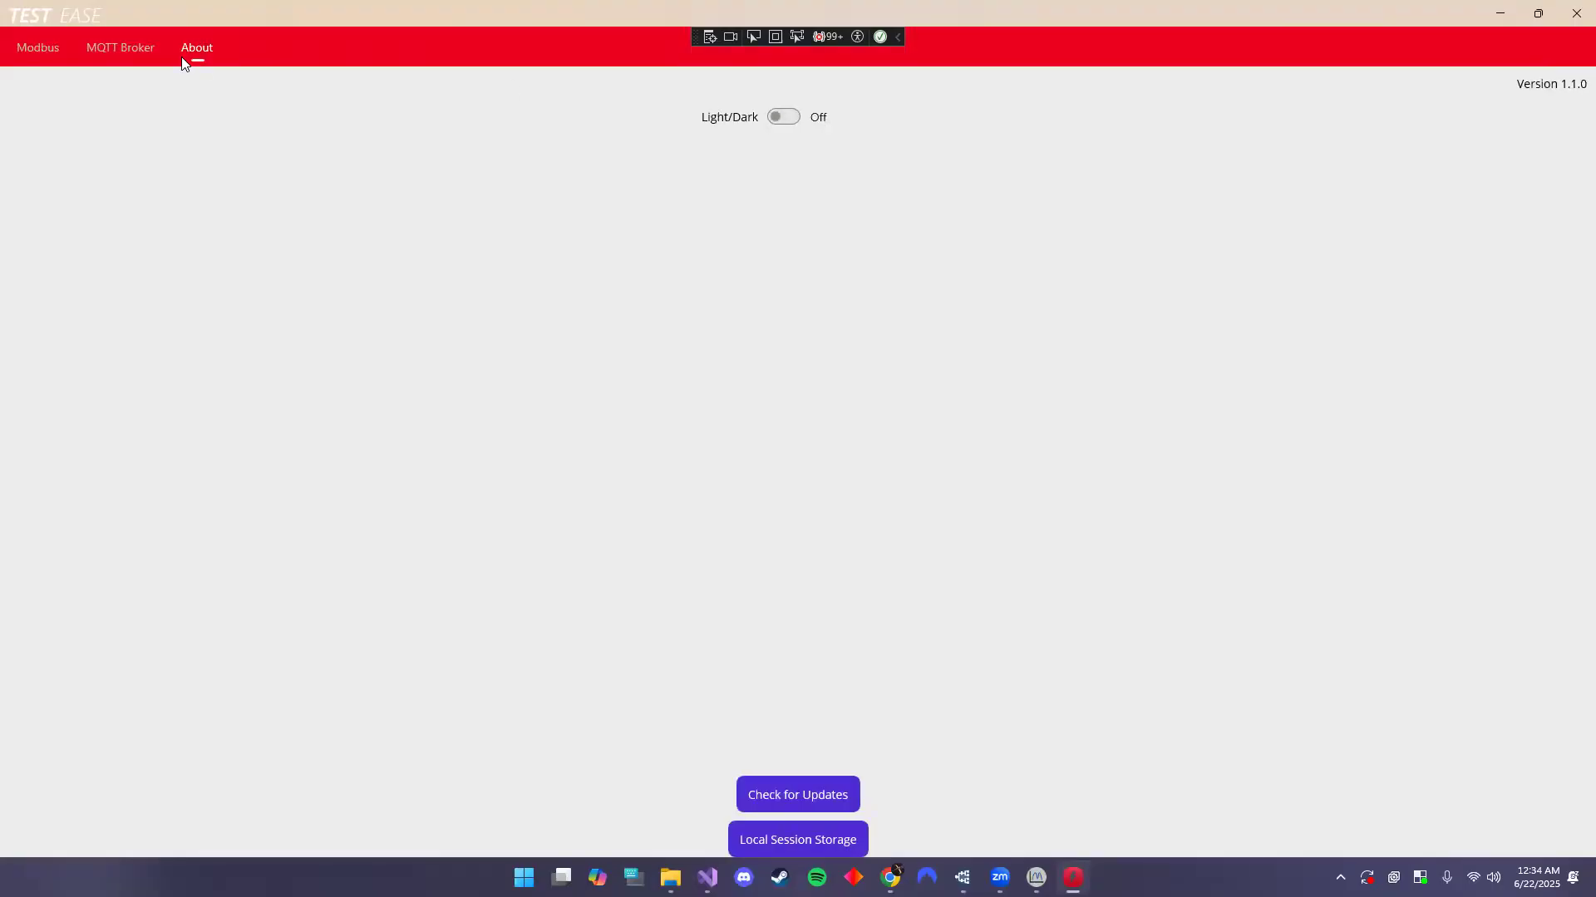
pyautogui.click(784, 117)
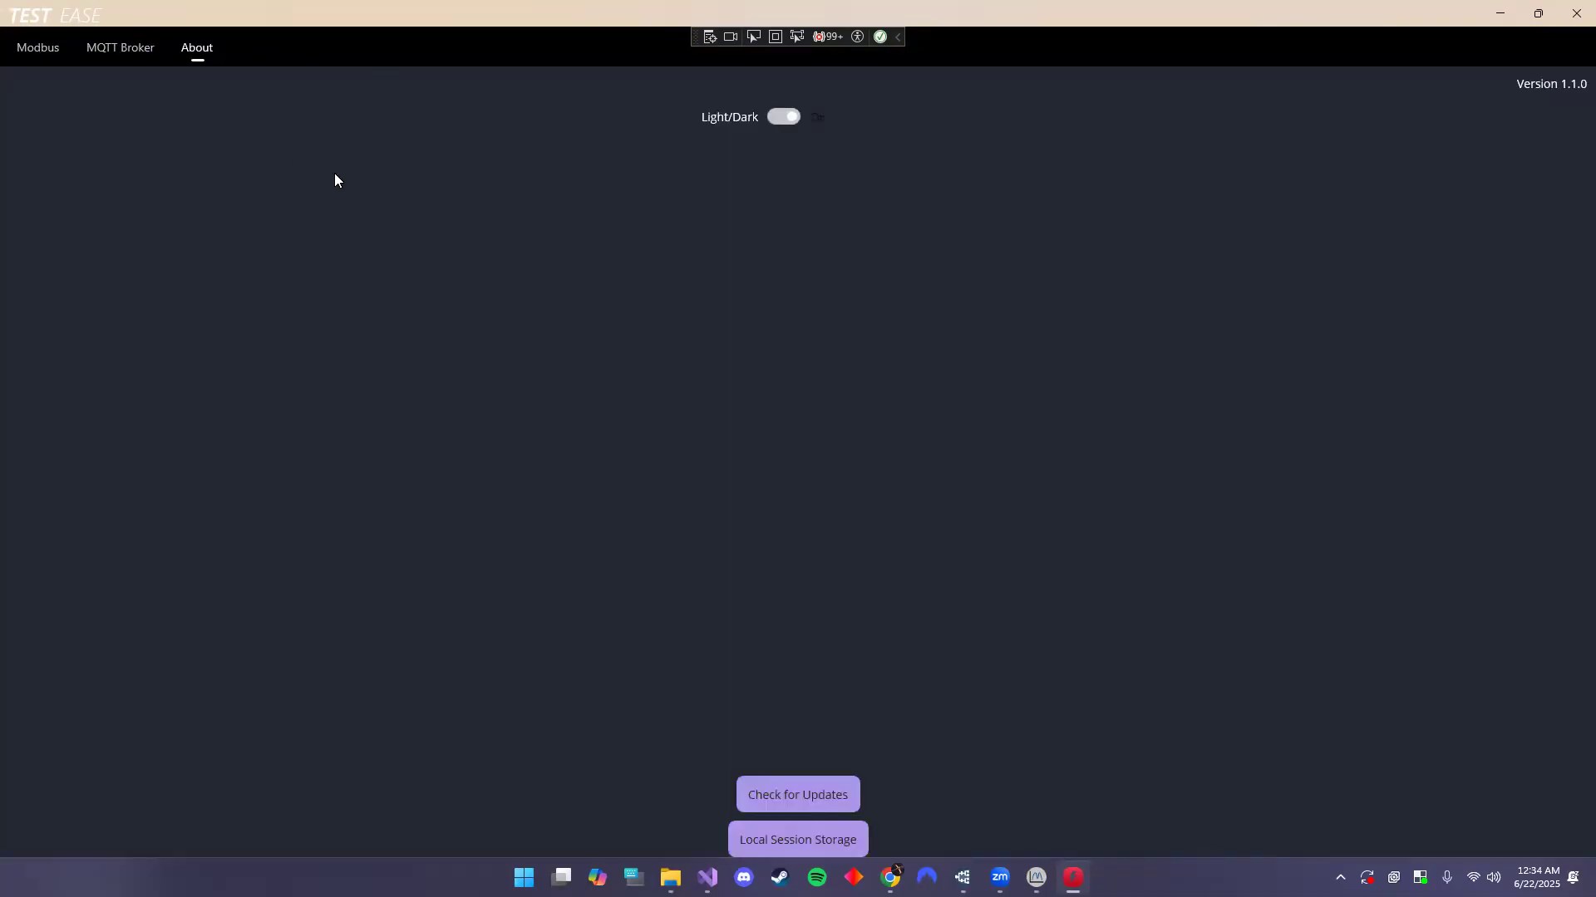
pyautogui.click(43, 50)
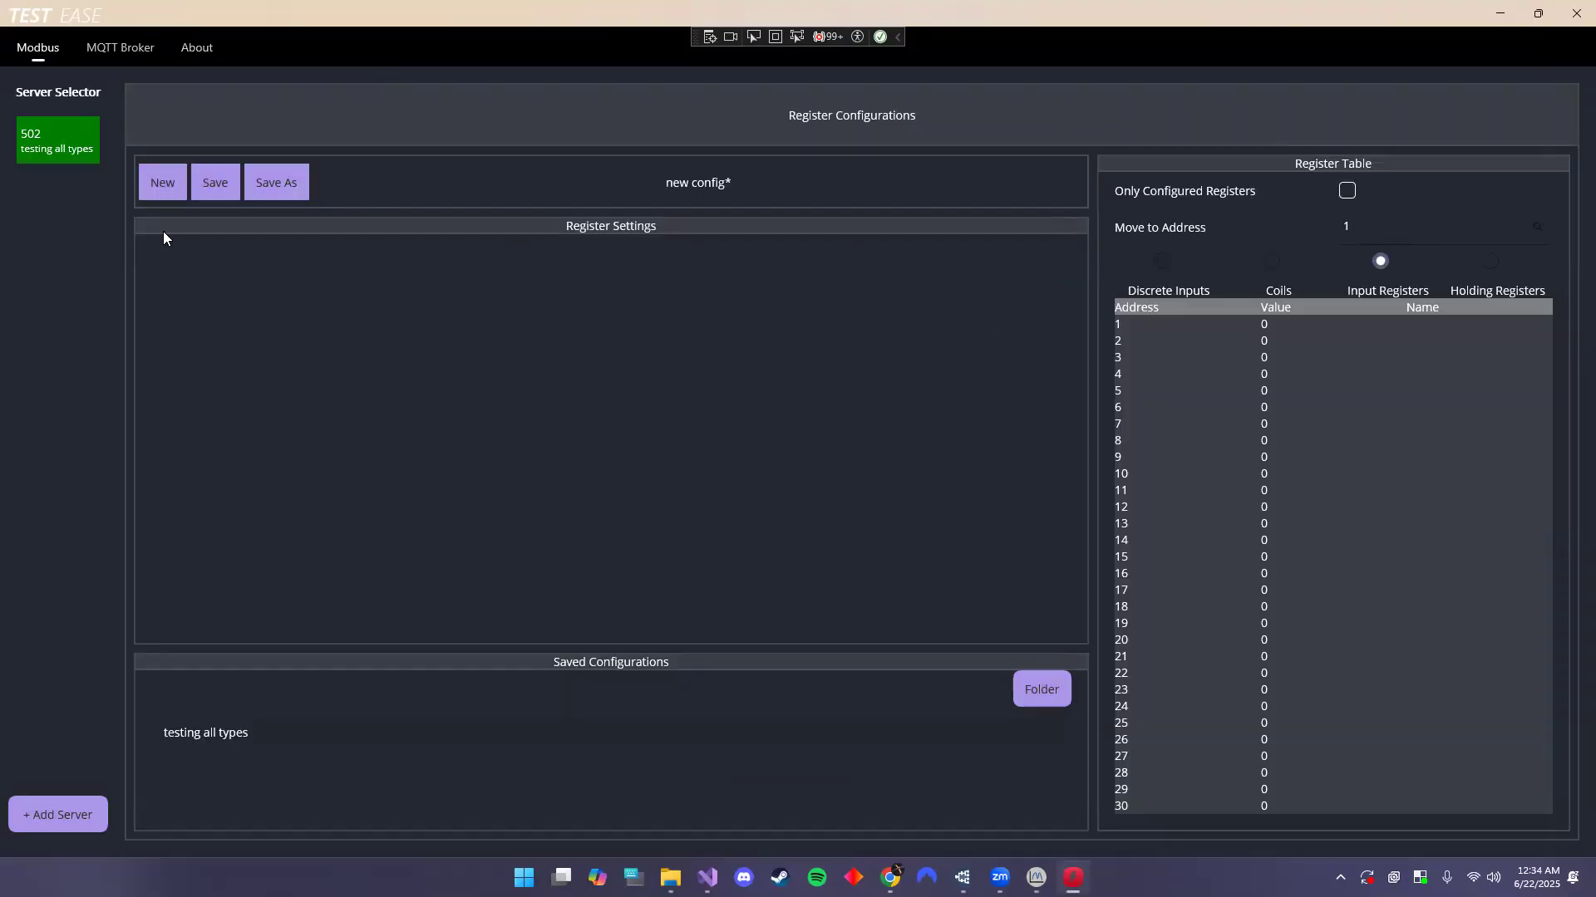
# - Enter 'asdf' as holding register 5's value; saving fails with an incomplete-settings error
pyautogui.click(1191, 396)
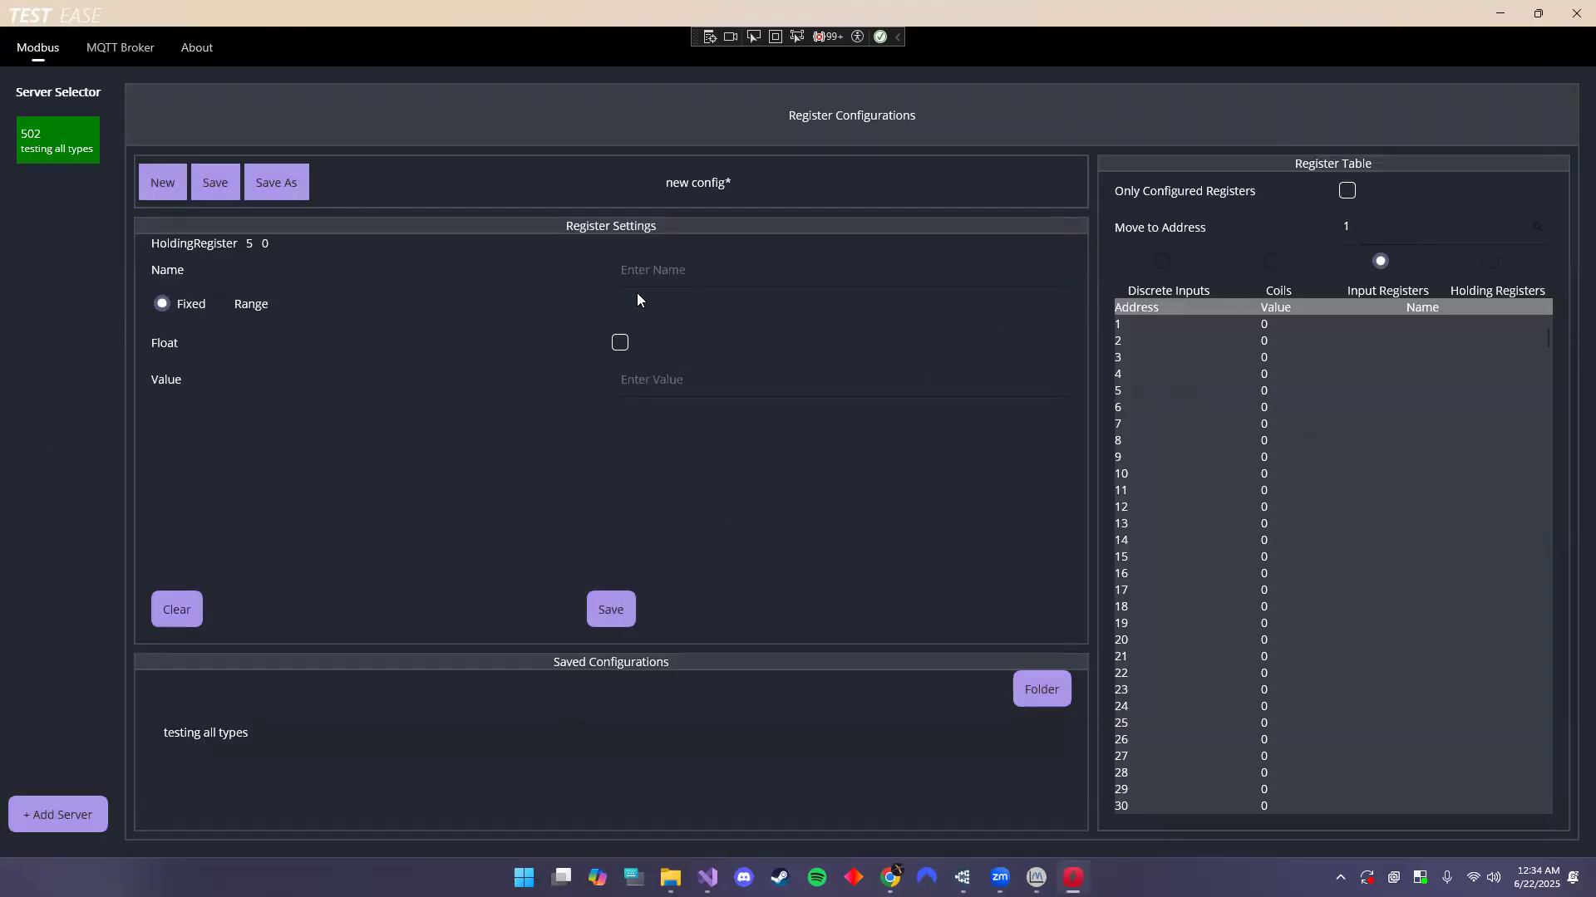
pyautogui.click(669, 382)
pyautogui.write('asdf')
pyautogui.click(613, 615)
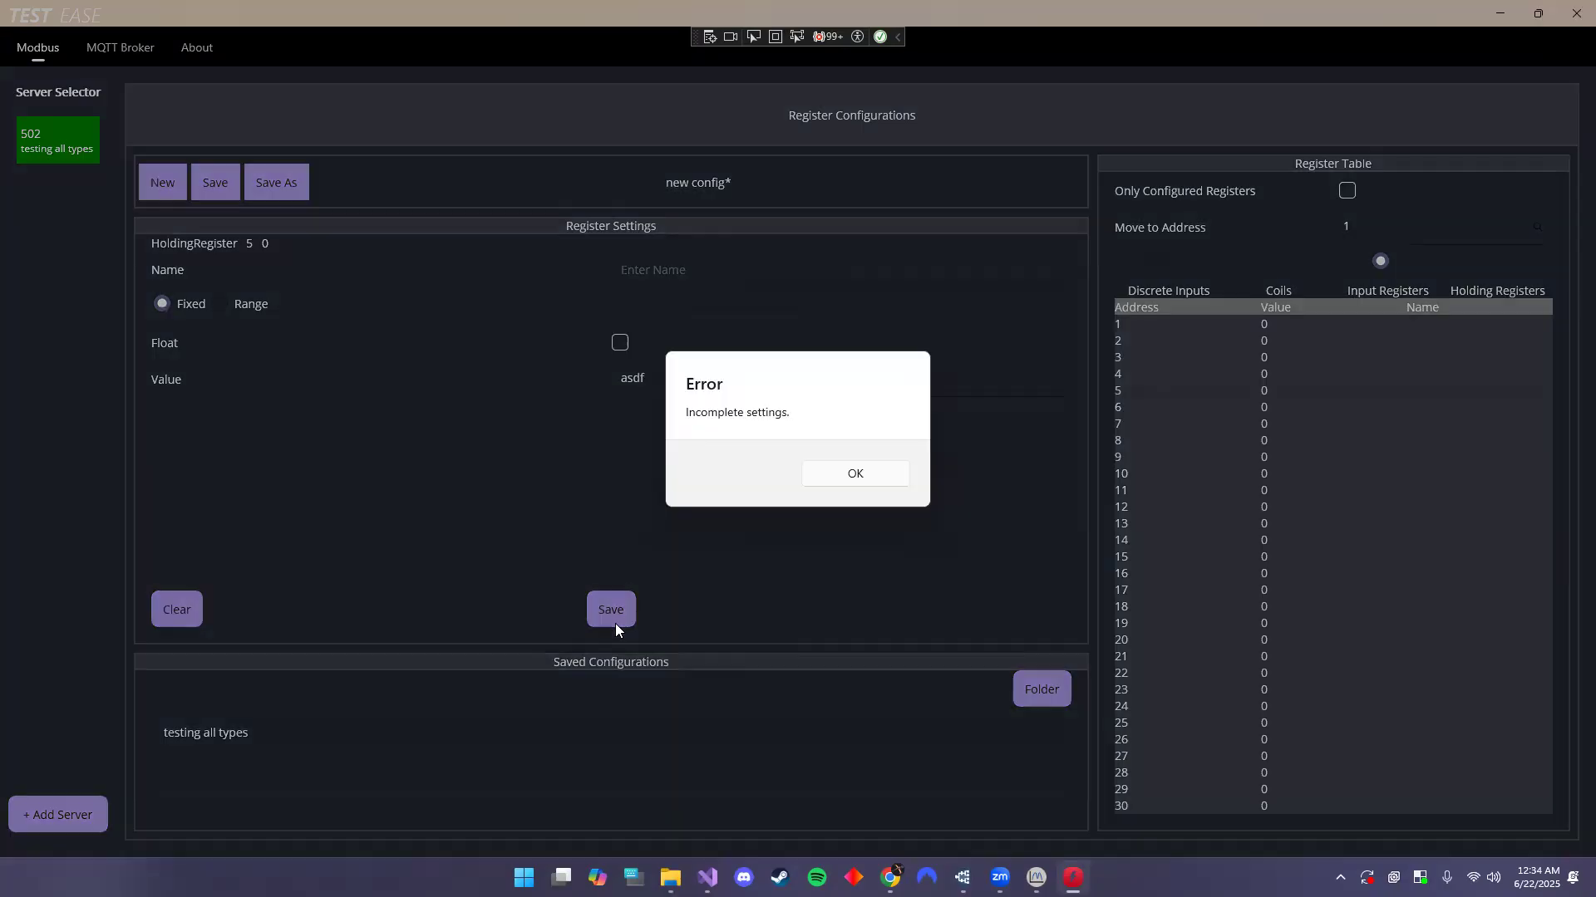
pyautogui.click(865, 474)
# - Save register 5 with name 'sdaf' and value 1, then mark register 6 as float
pyautogui.click(690, 269)
pyautogui.write('sdaf')
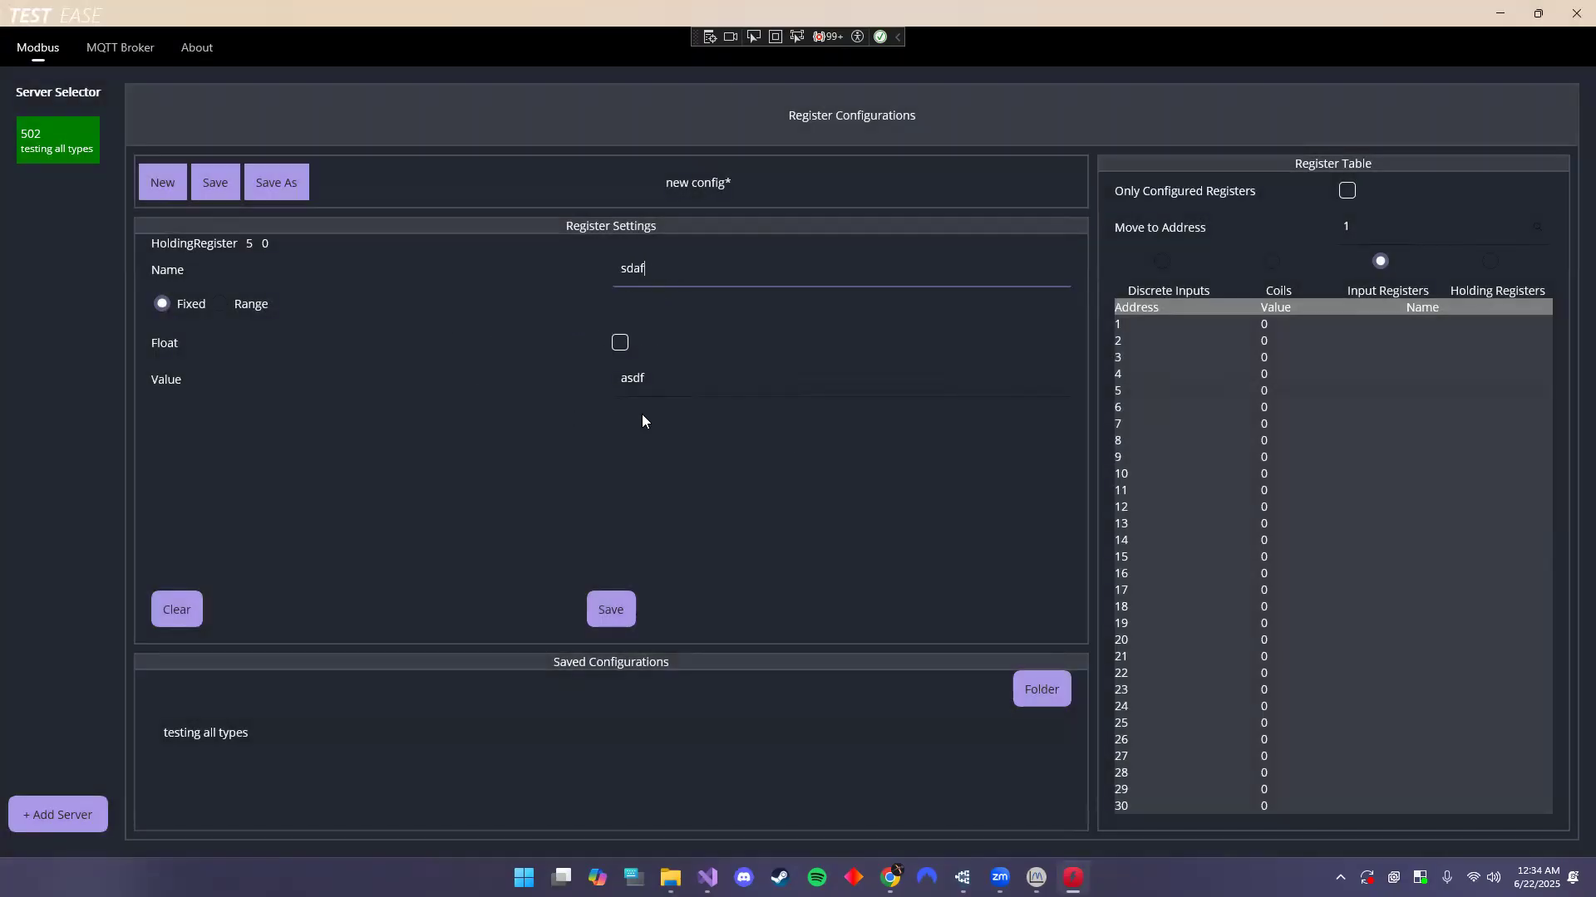
pyautogui.moveTo(666, 379); pyautogui.dragTo(620, 389)
pyautogui.press('BackSpace')
pyautogui.write('1')
pyautogui.click(610, 615)
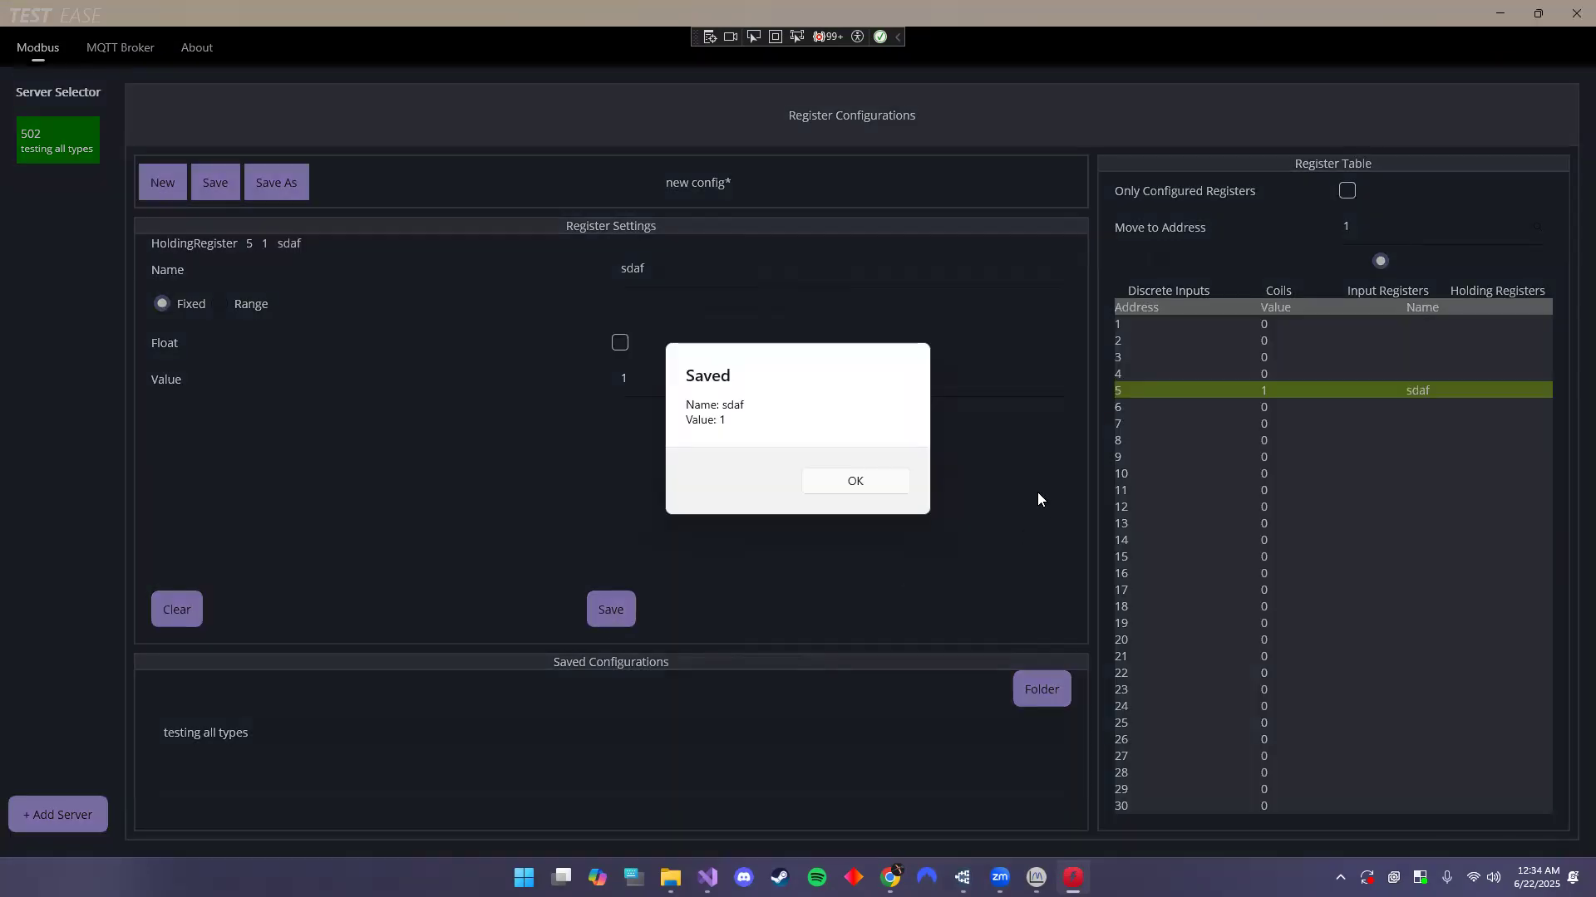
pyautogui.click(844, 488)
pyautogui.click(1219, 412)
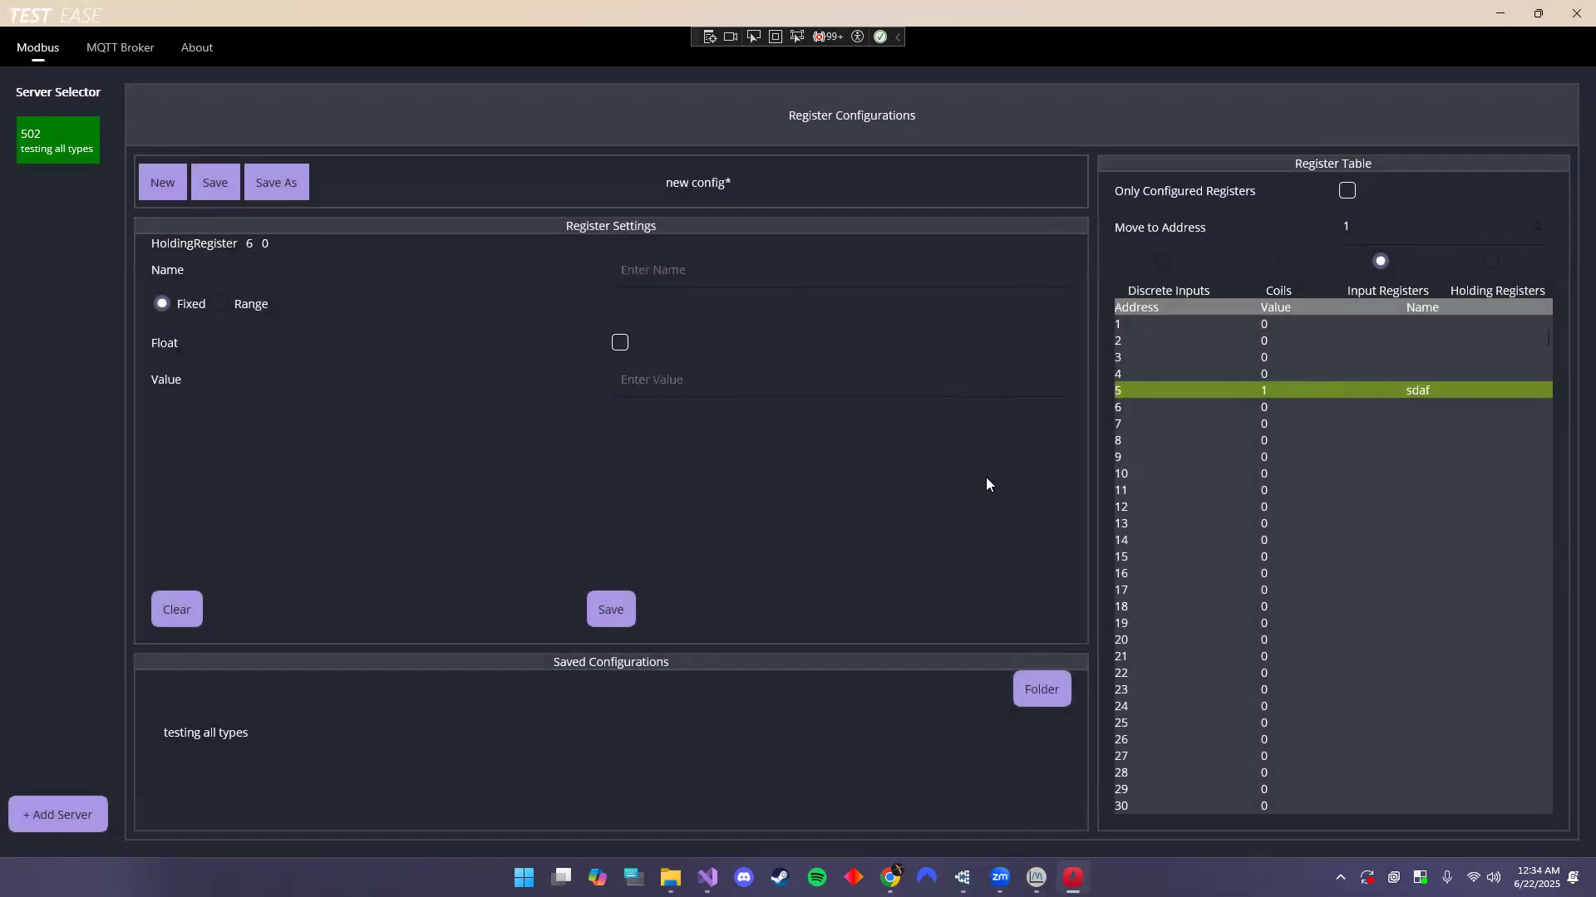
pyautogui.click(620, 344)
# - Save register 6 as float 2.2 (stored as -13107/16396) and add Modbus server 503
pyautogui.click(648, 383)
pyautogui.write('2.2')
pyautogui.click(611, 608)
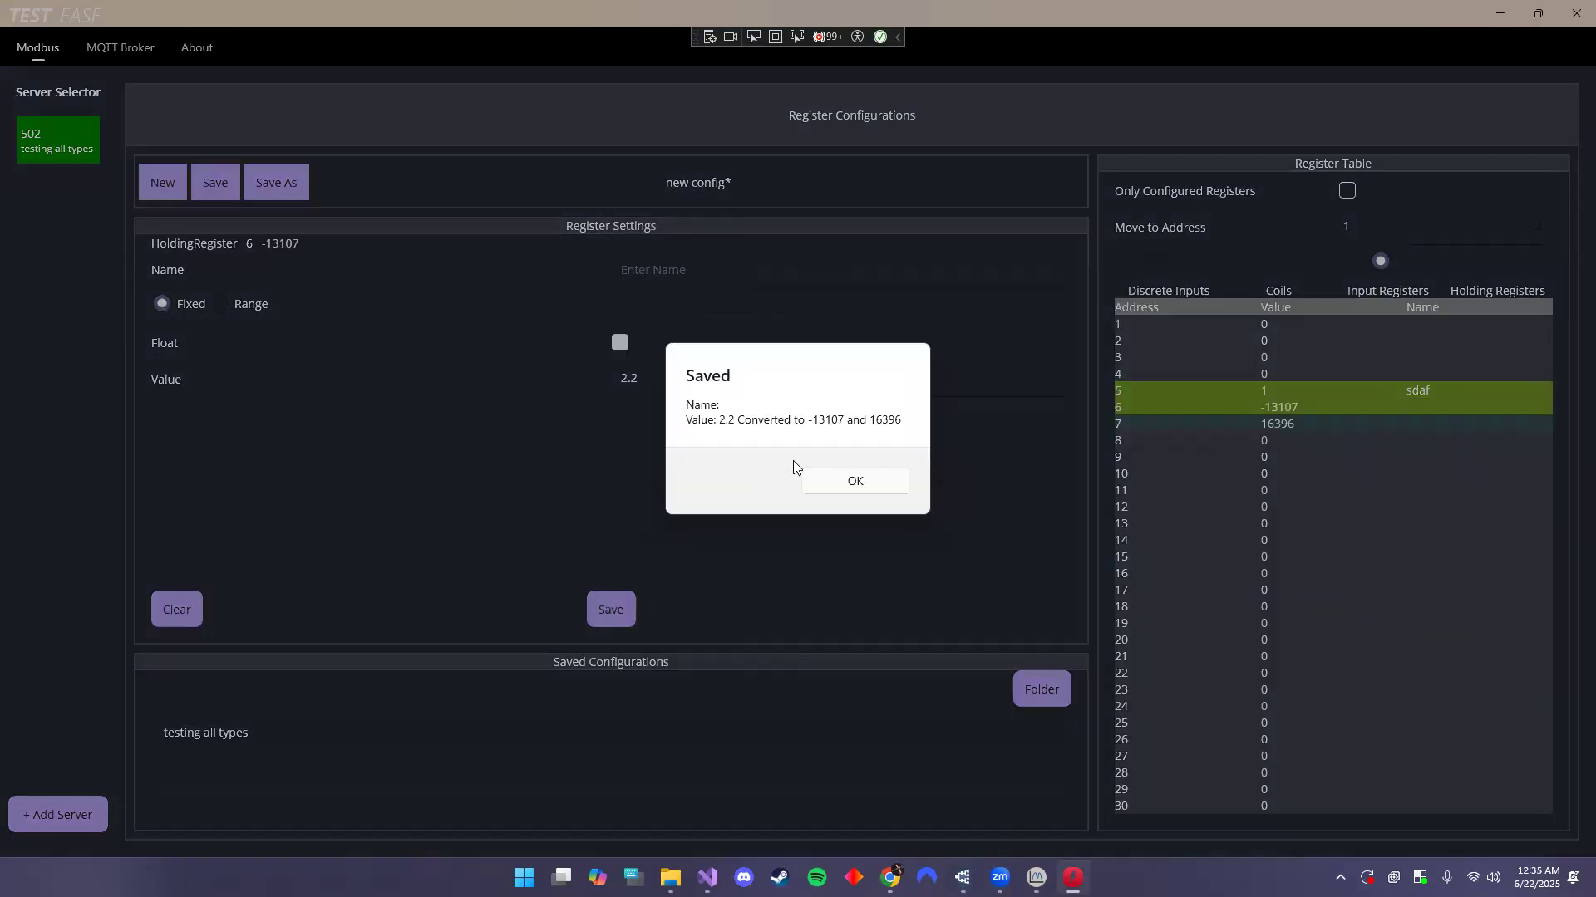
pyautogui.click(852, 485)
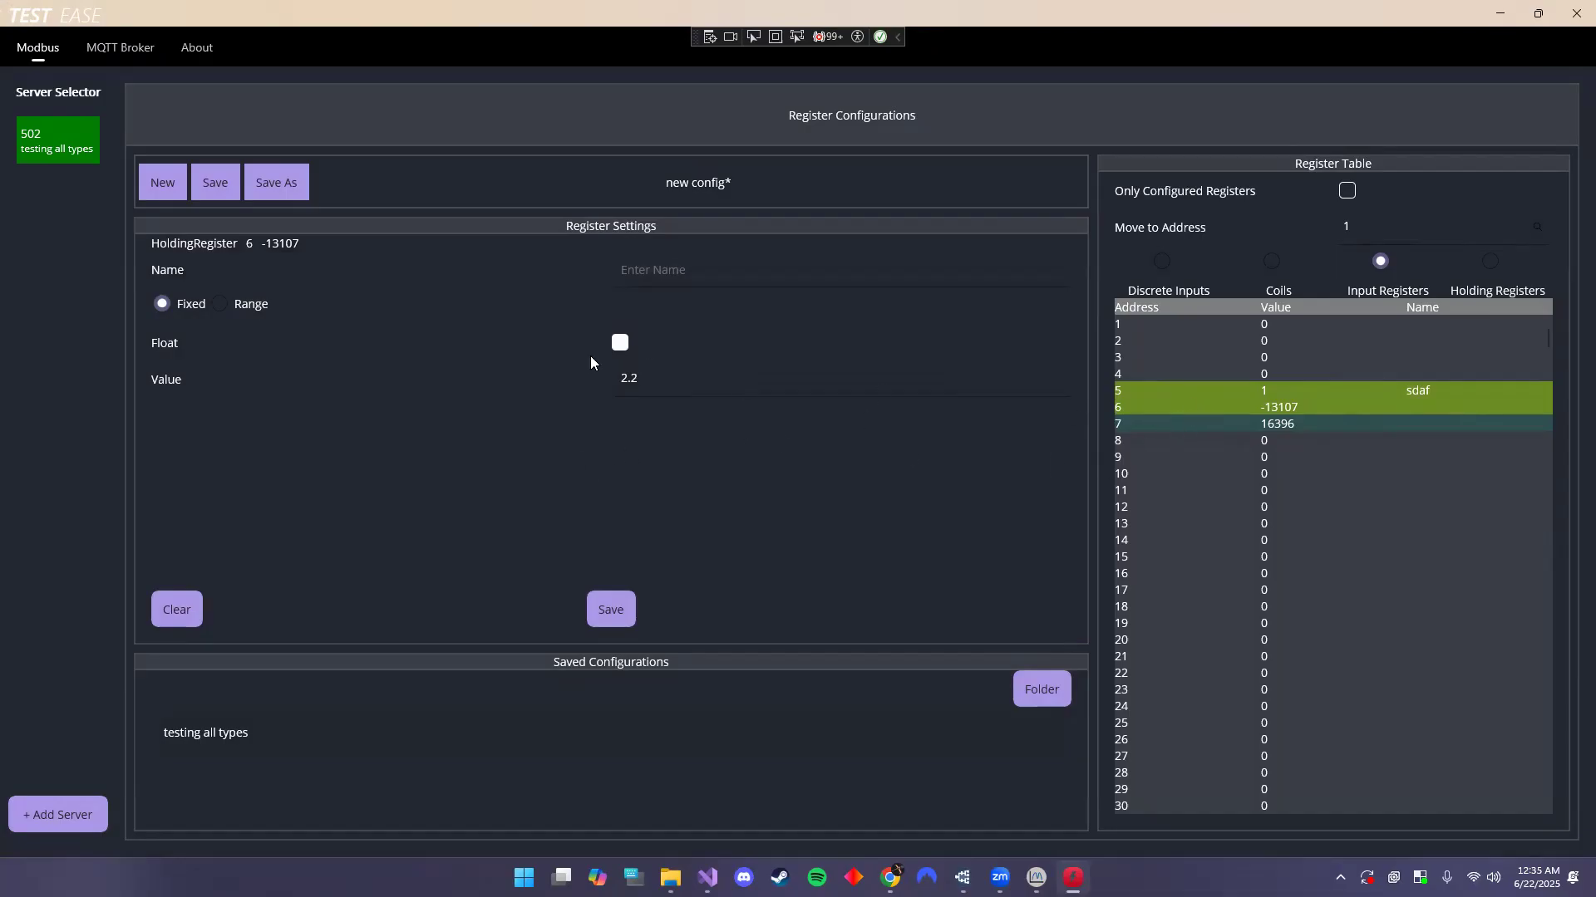
pyautogui.click(1149, 418)
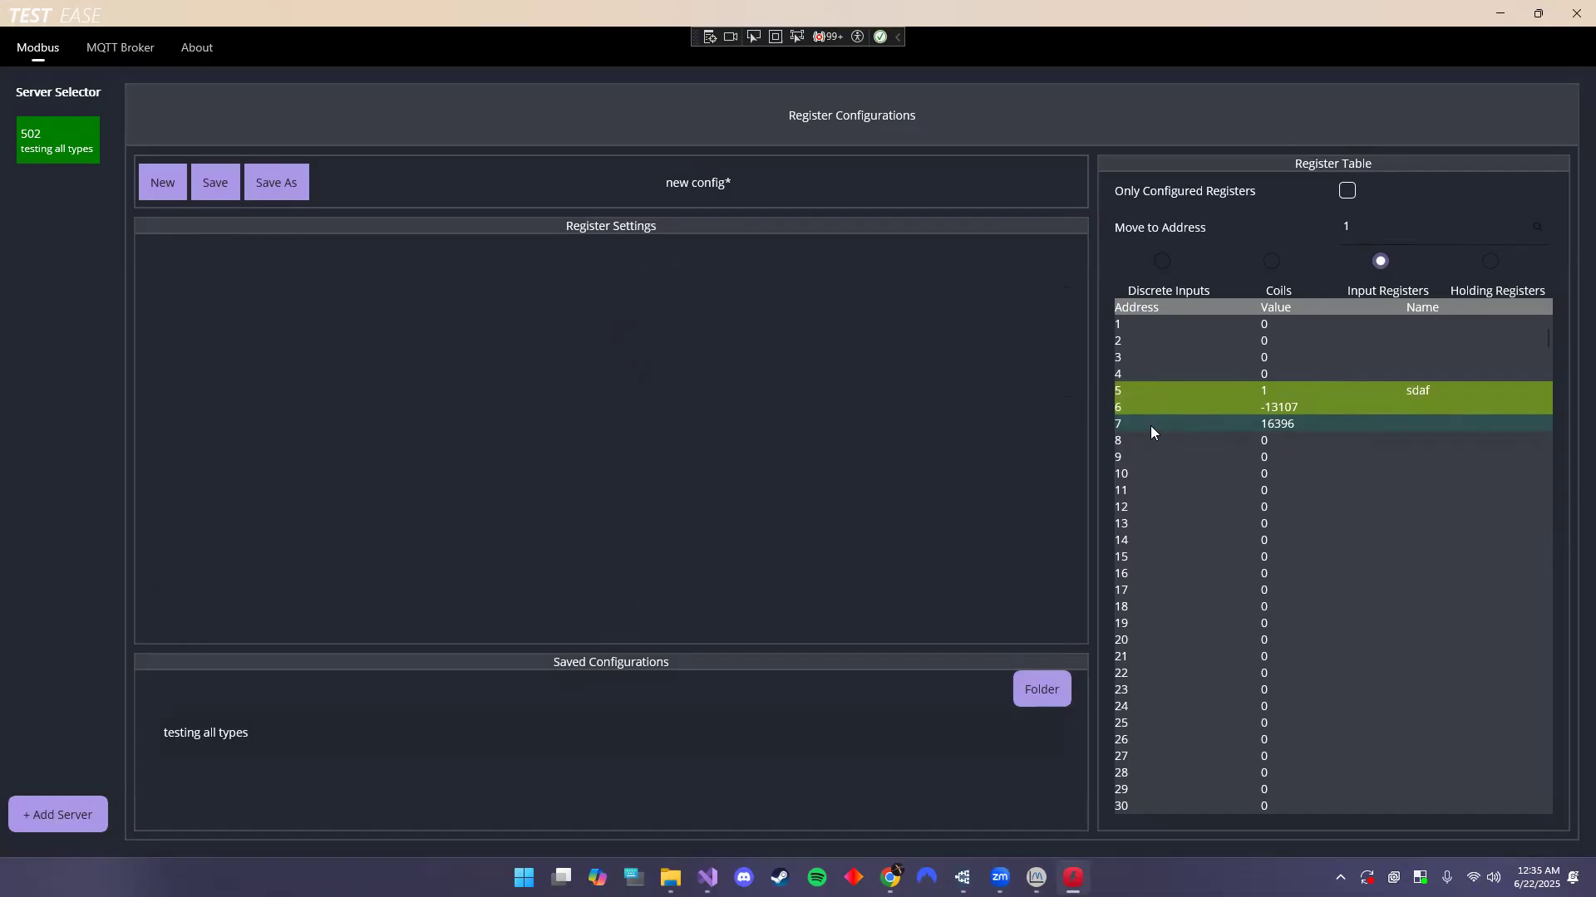
pyautogui.click(1144, 408)
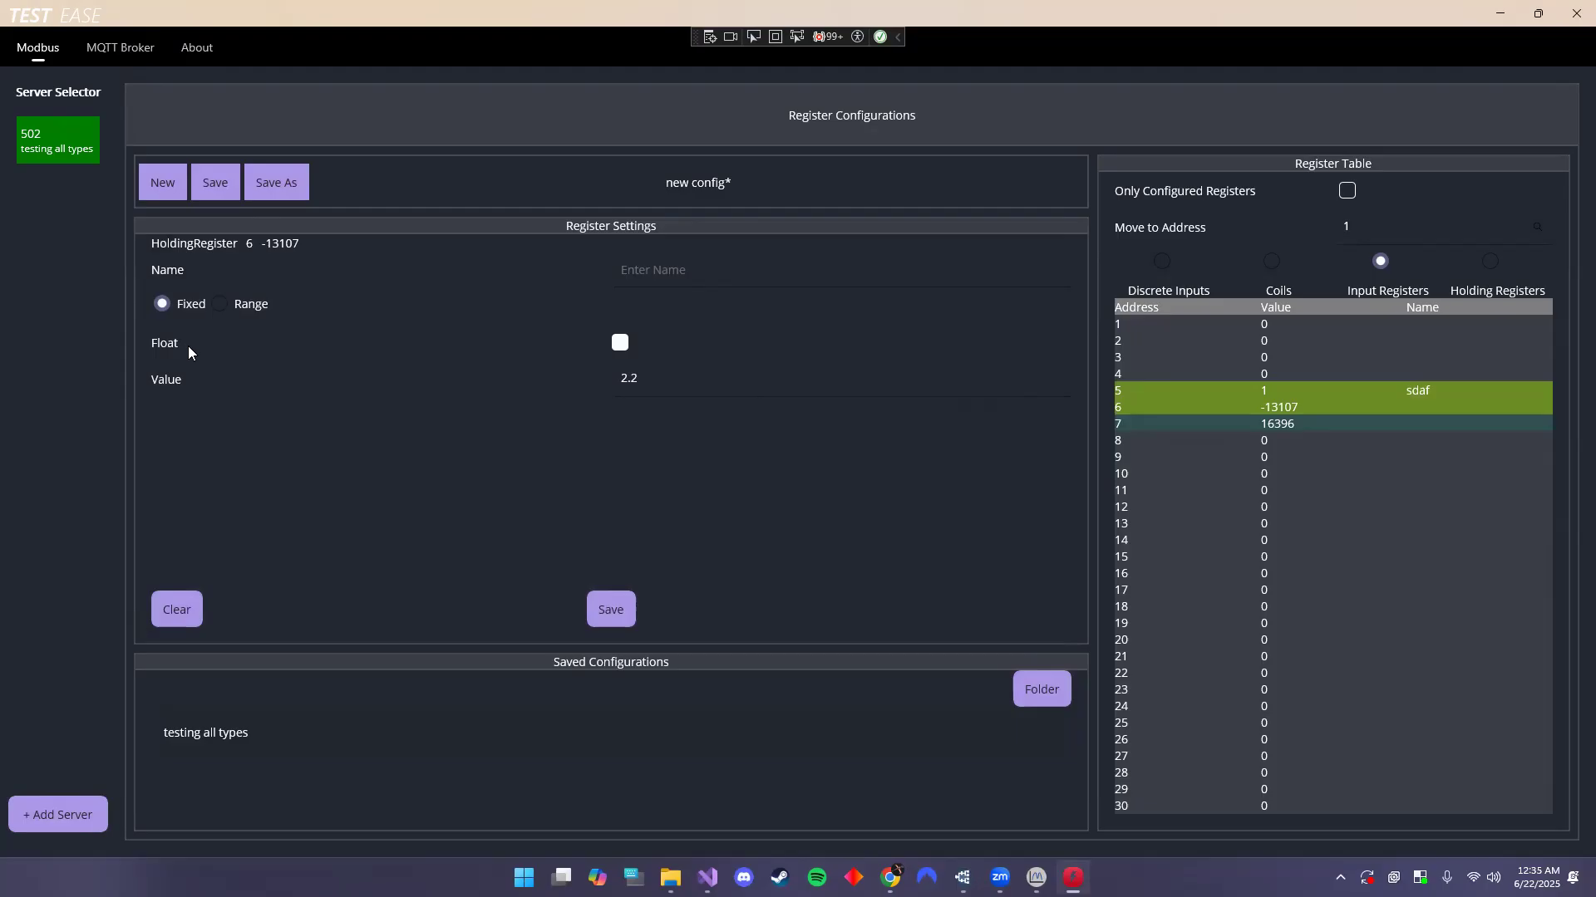
pyautogui.click(73, 818)
pyautogui.click(707, 877)
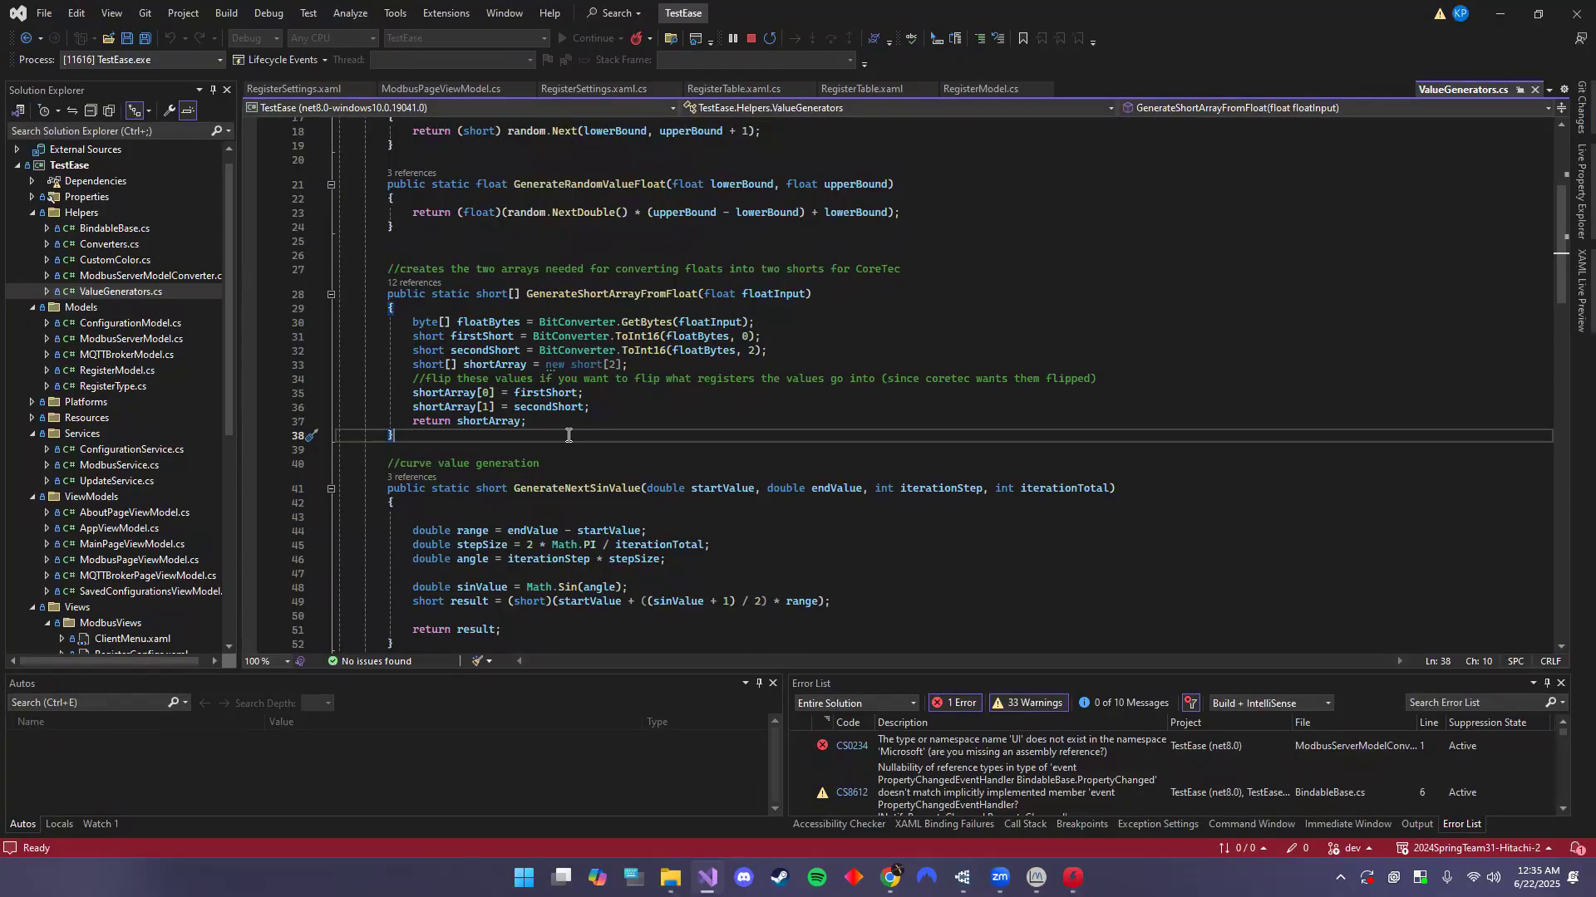
pyautogui.click(229, 371)
pyautogui.scroll(-1, 227, 370)
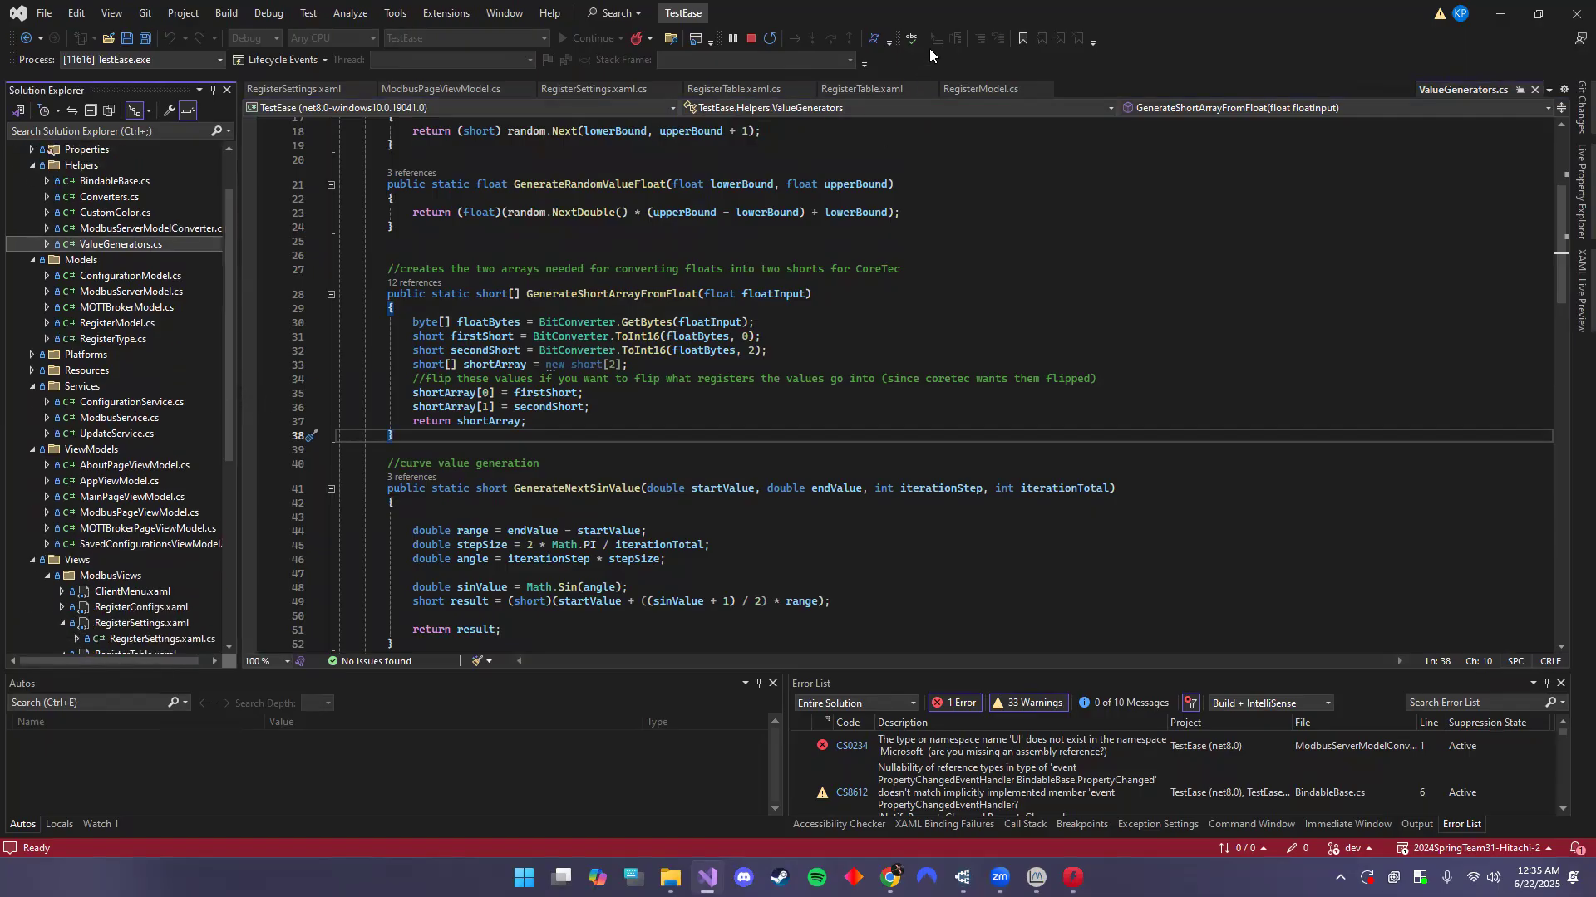
pyautogui.click(1070, 877)
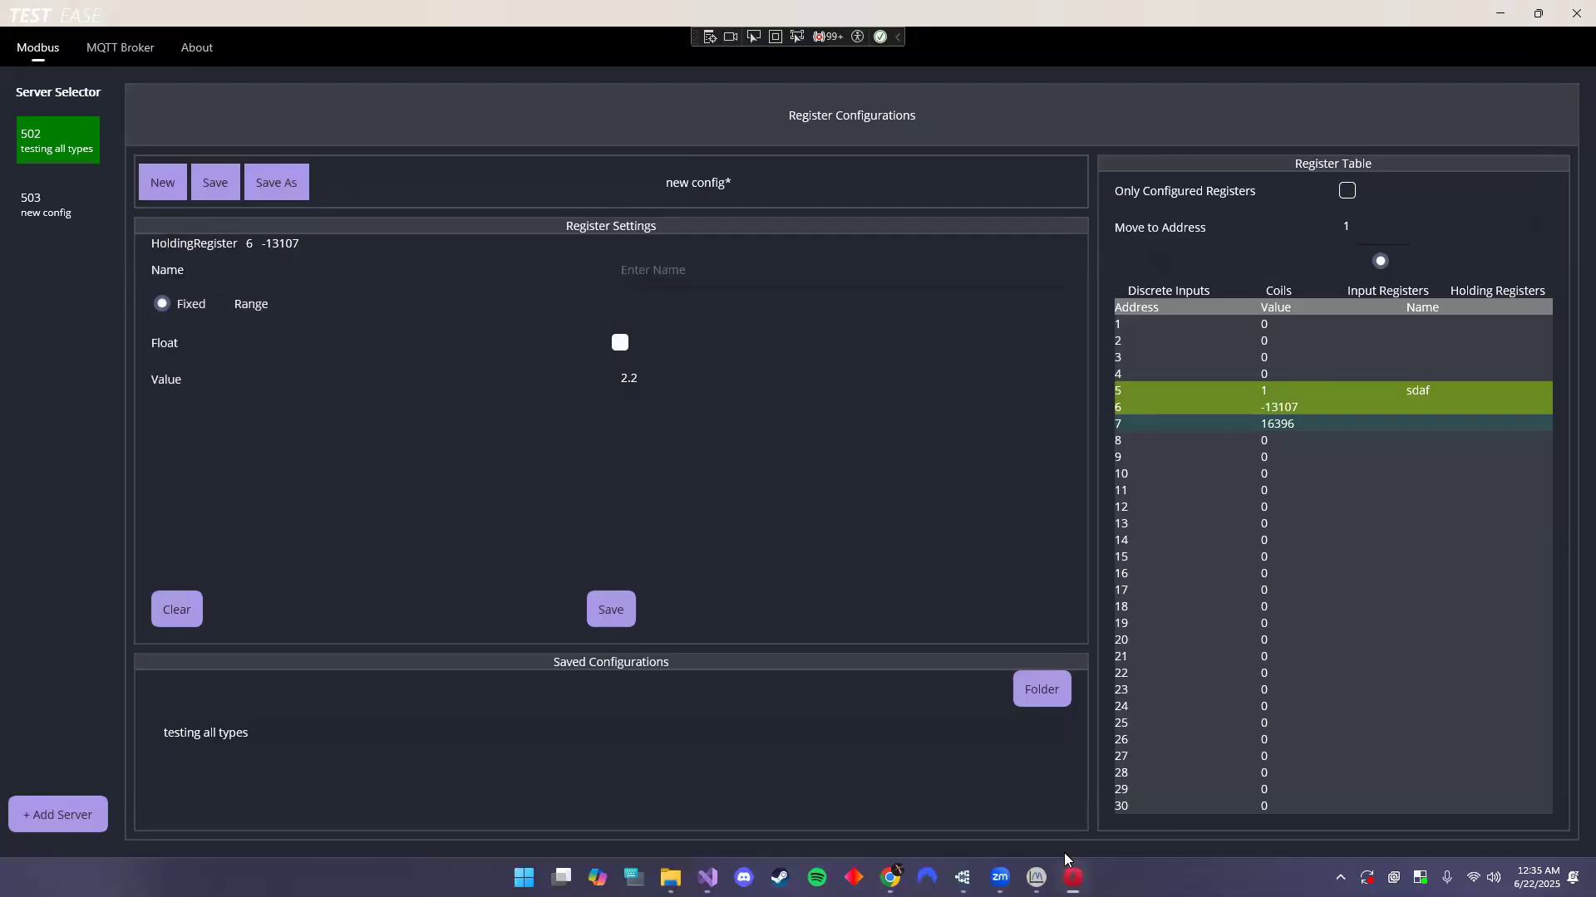